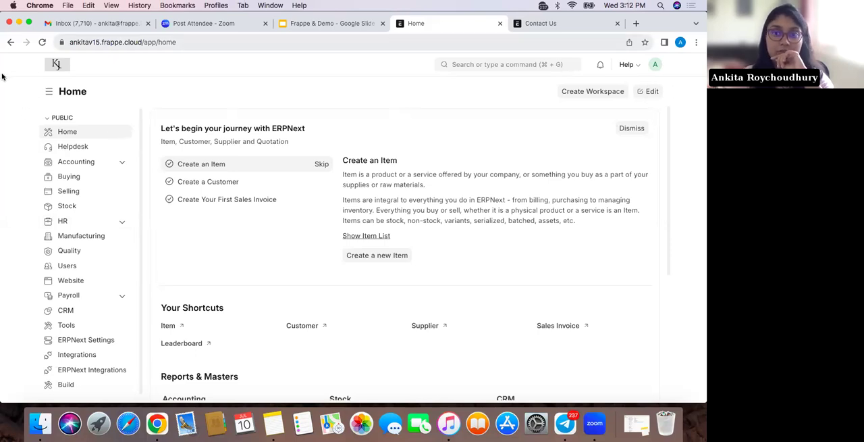
# Start editing the Home workspace and hide the HR workspace from the public workspace list
pyautogui.click(652, 93)
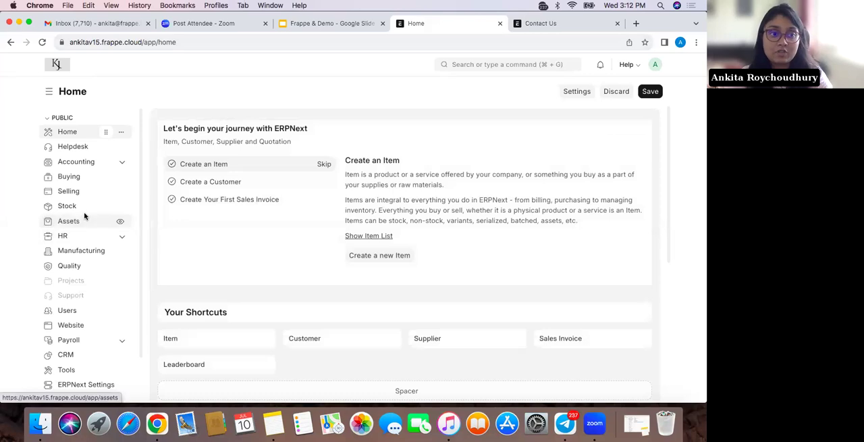
pyautogui.click(124, 241)
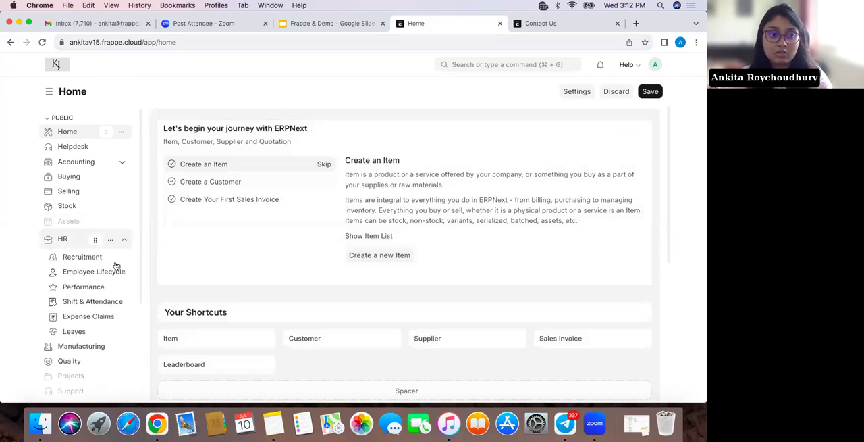
pyautogui.click(111, 240)
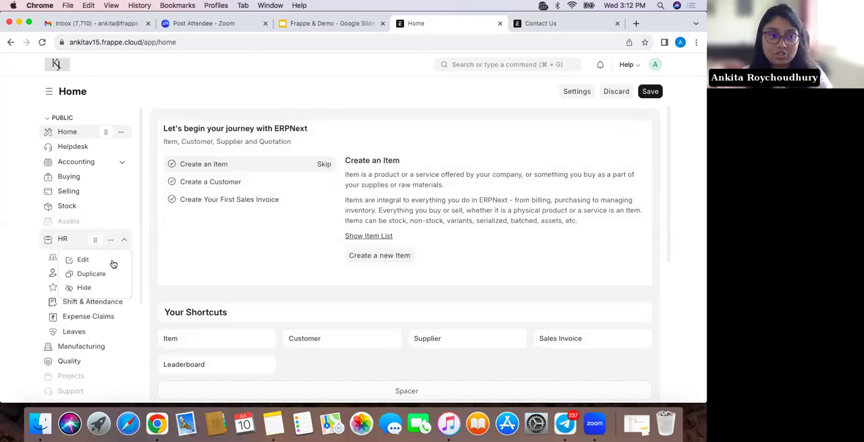
pyautogui.click(93, 287)
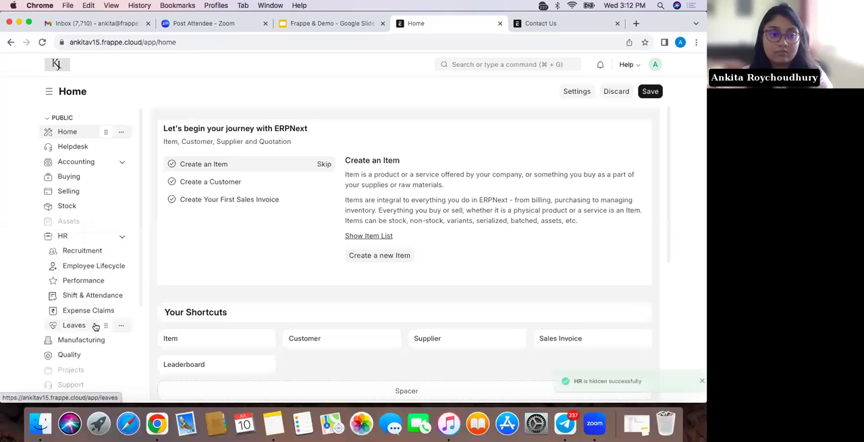
# Hide the Quality workspace from the public workspace list
pyautogui.scroll(-1, 110, 303)
pyautogui.click(120, 298)
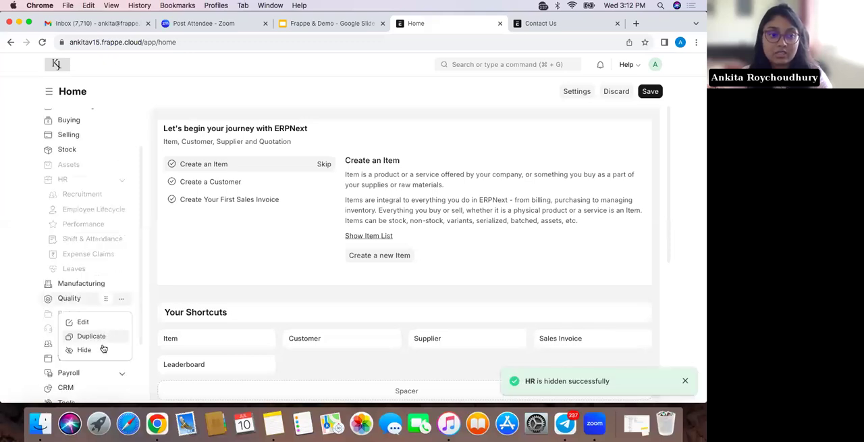
pyautogui.click(84, 349)
# Save the workspace customization and reload the Home page
pyautogui.scroll(-1, 98, 318)
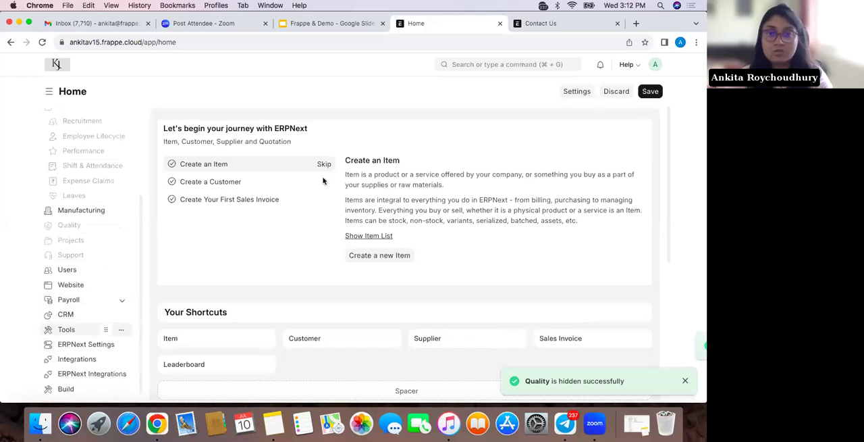
pyautogui.scroll(3, 122, 145)
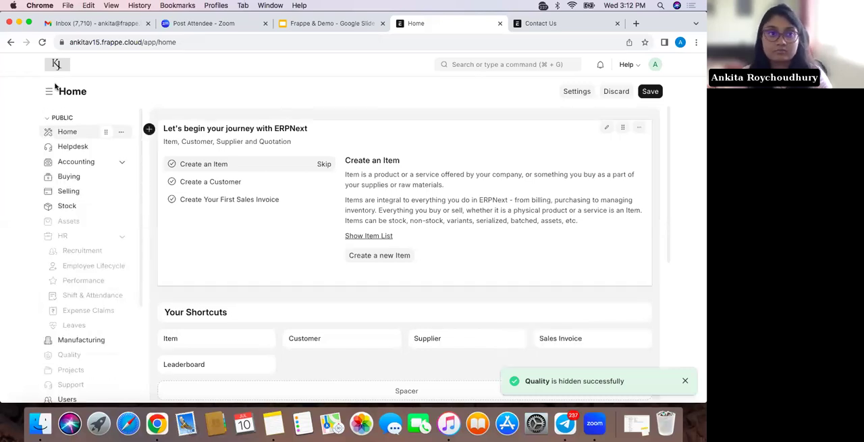
pyautogui.click(642, 95)
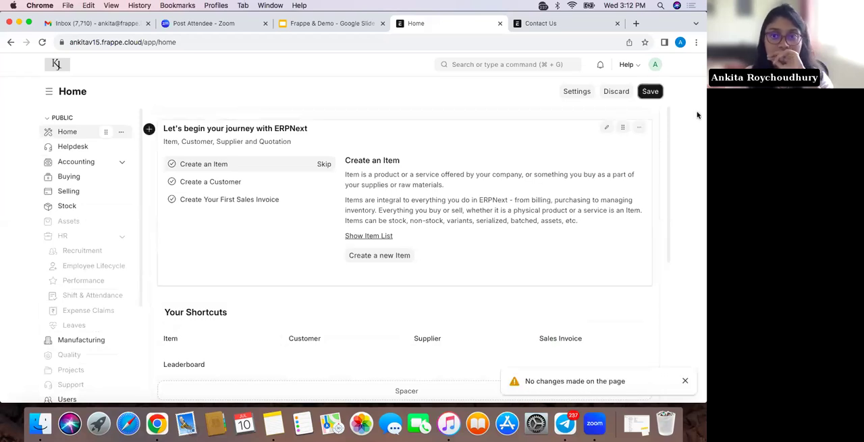
pyautogui.click(655, 96)
pyautogui.click(42, 42)
pyautogui.click(421, 149)
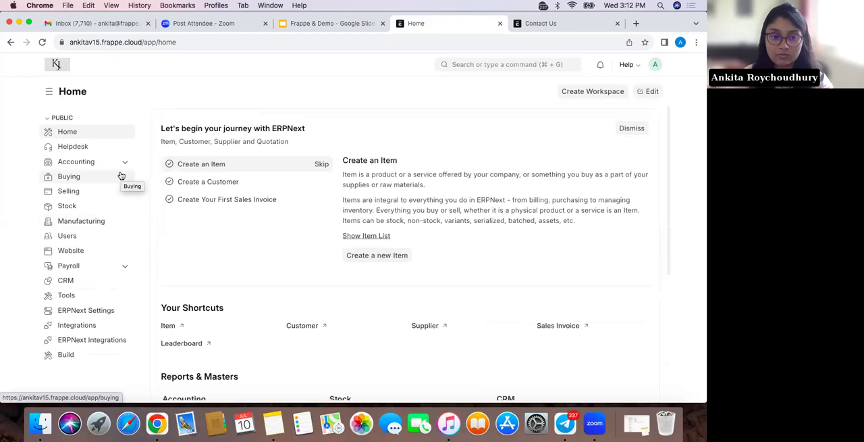
# Look through the Home page's shortcuts, masters and data import links, and show the available help resources
pyautogui.scroll(-3, 175, 293)
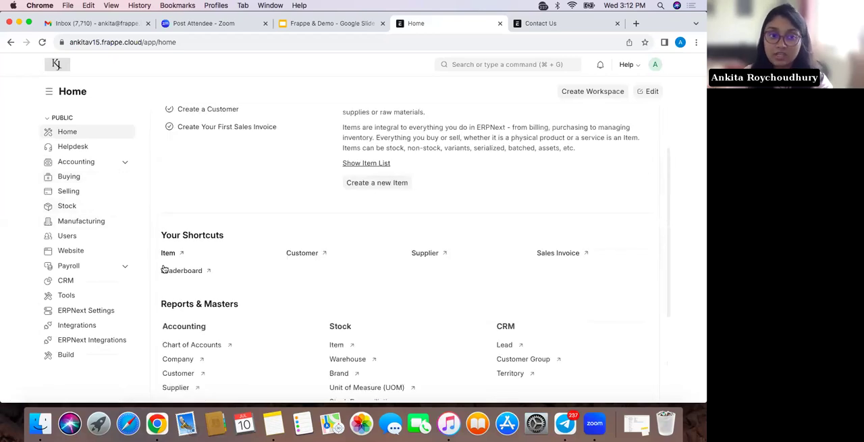
pyautogui.scroll(-1, 163, 269)
pyautogui.scroll(-3, 163, 269)
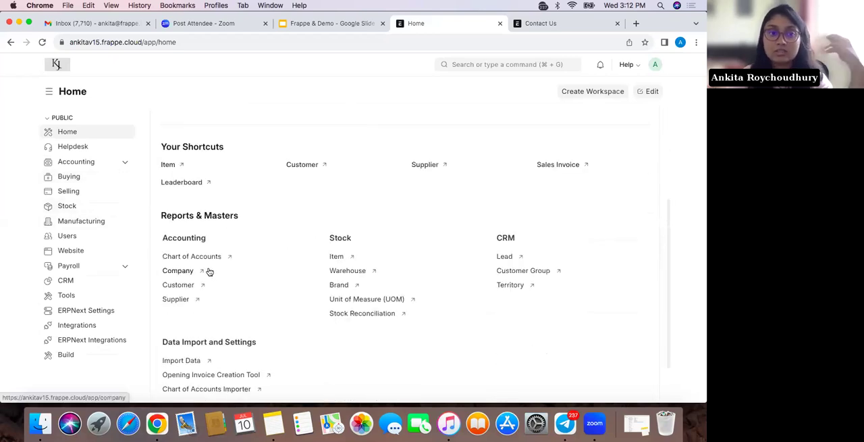
pyautogui.scroll(-1, 234, 296)
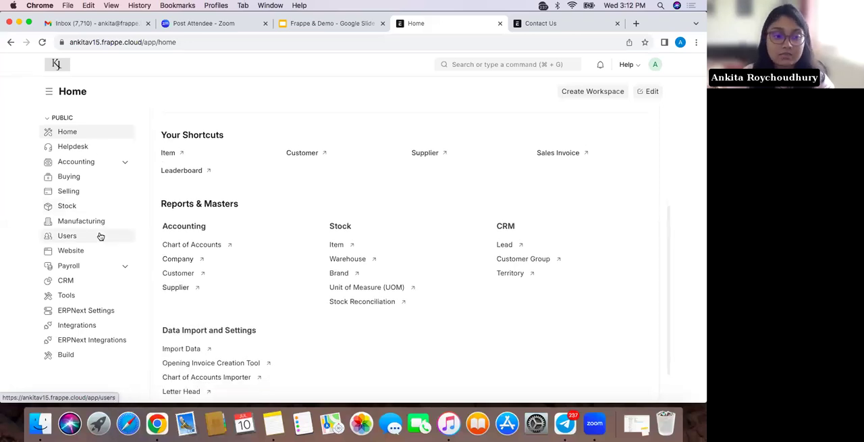
pyautogui.click(627, 66)
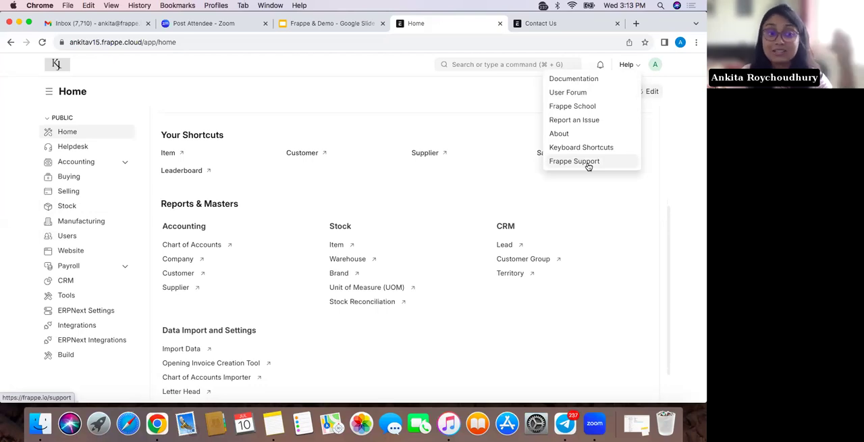
# View the logged-in account's profile page and return to Home
pyautogui.click(656, 65)
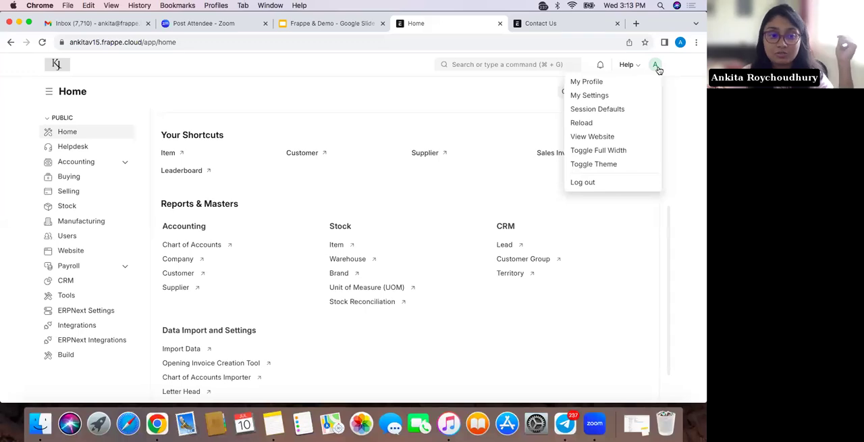
pyautogui.click(627, 86)
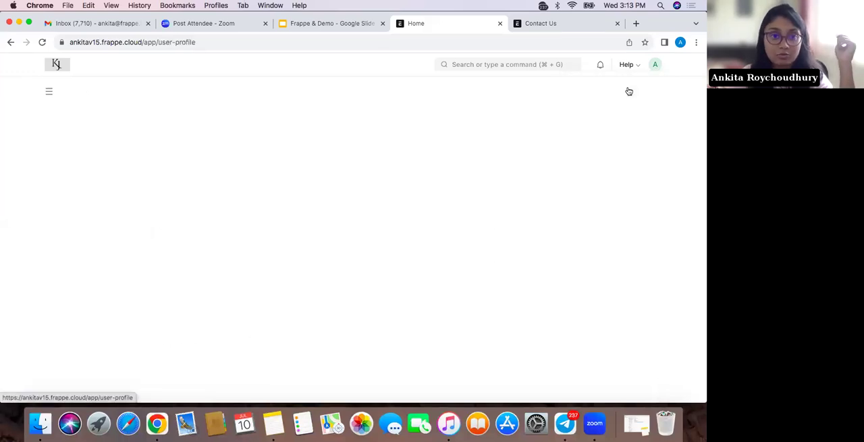
pyautogui.click(10, 42)
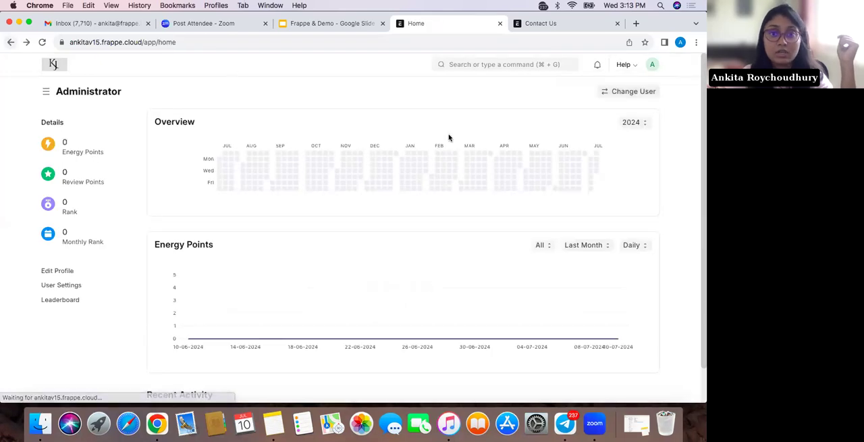
# Check the default company in the Session Defaults and close them without changes
pyautogui.click(655, 64)
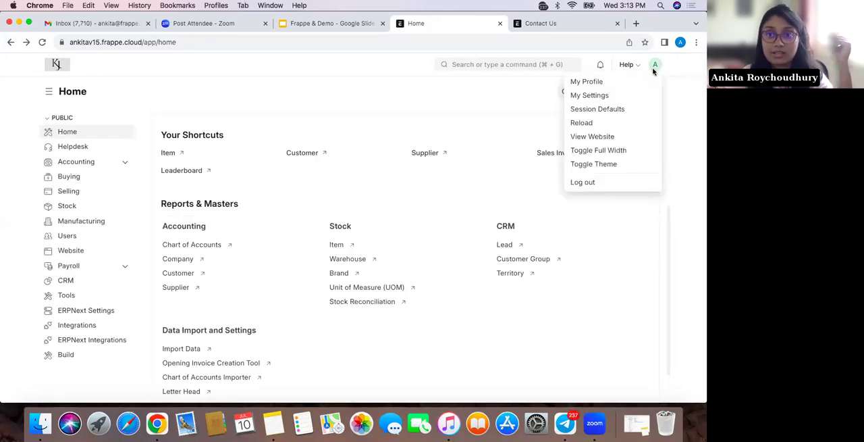
pyautogui.click(635, 112)
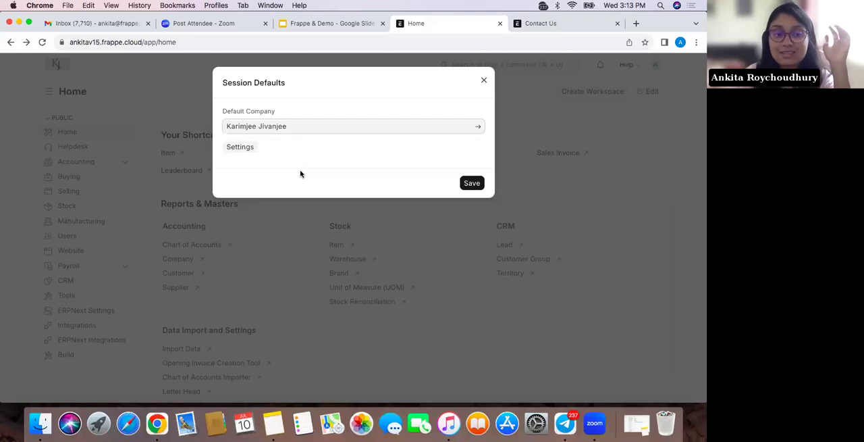
pyautogui.click(484, 80)
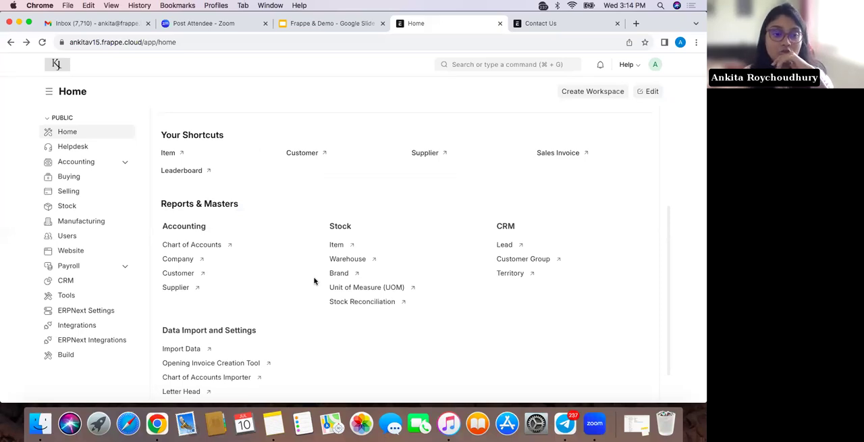
# Search for "company" and open the Company list
pyautogui.click(507, 64)
pyautogui.write('company')
pyautogui.click(517, 84)
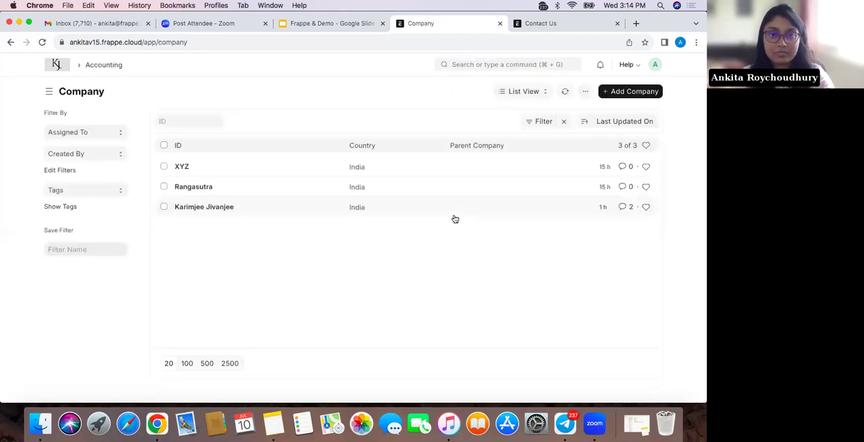
# Show the companies in Tree view, select Karimjee Jivanjee, and return to the Company list
pyautogui.click(543, 92)
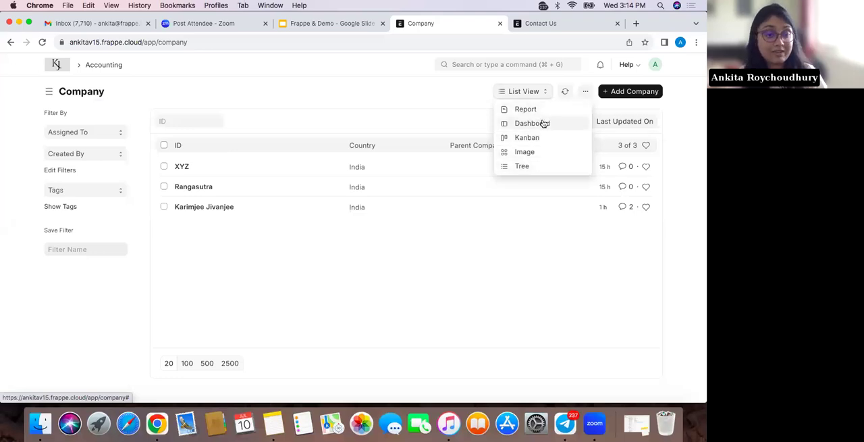
pyautogui.click(547, 167)
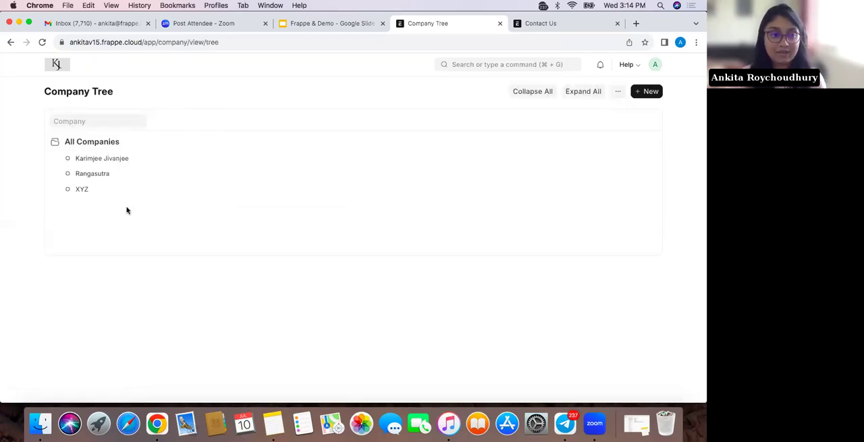
pyautogui.click(118, 159)
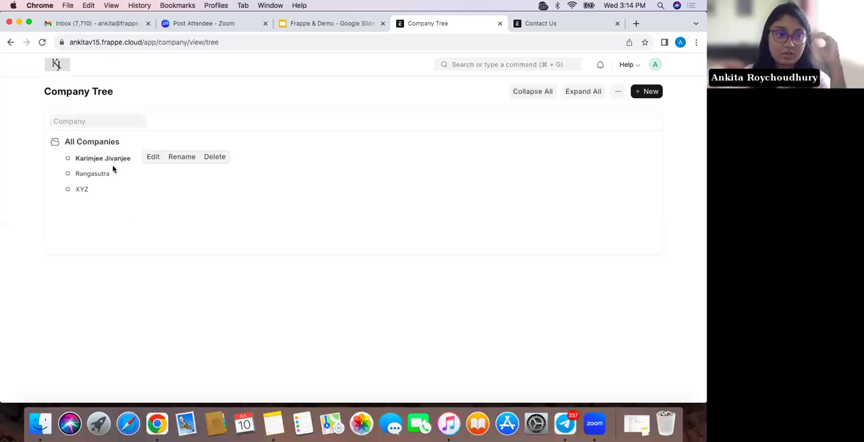
pyautogui.click(9, 42)
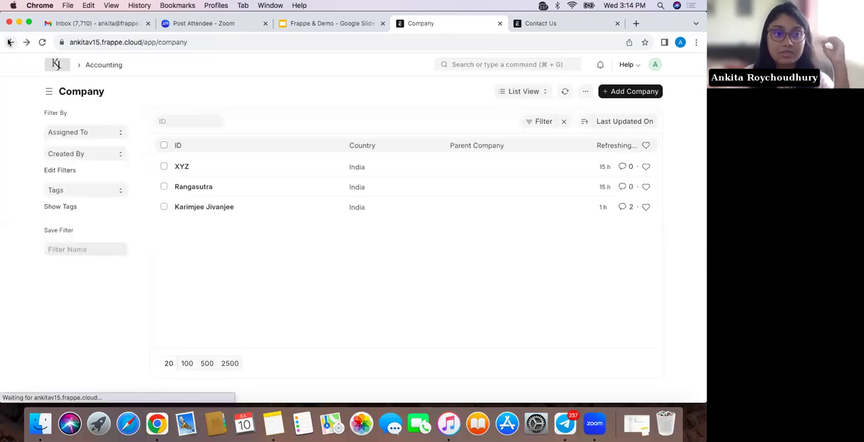
# Open the Karimjee Jivanjee company record and examine its general details and tax details
pyautogui.click(201, 206)
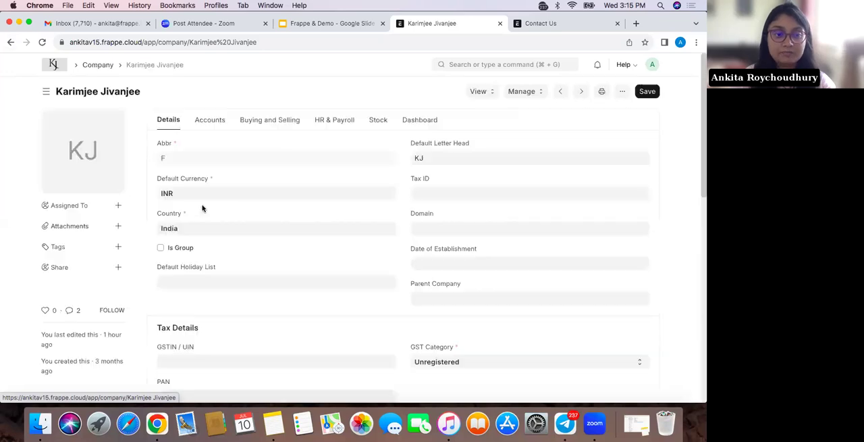
pyautogui.scroll(-1, 236, 279)
pyautogui.scroll(1, 236, 280)
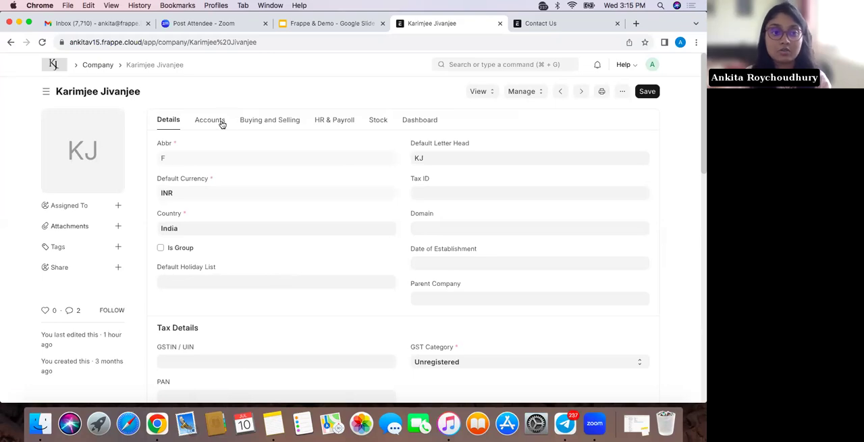
pyautogui.scroll(-3, 233, 265)
pyautogui.scroll(-1, 233, 265)
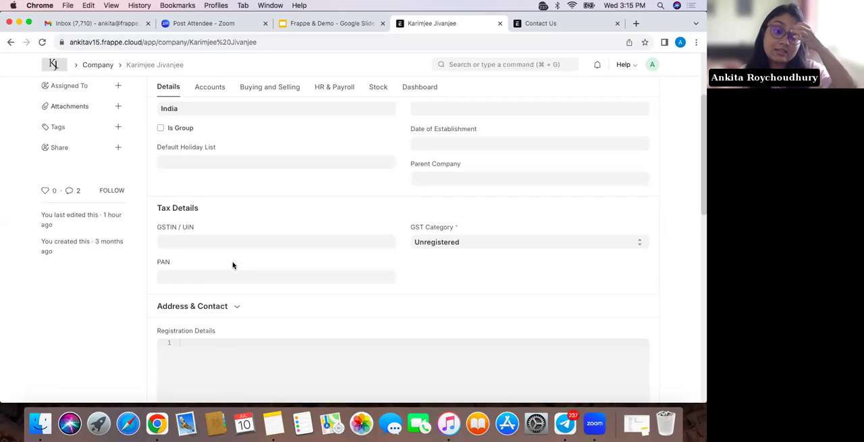
pyautogui.scroll(4, 233, 265)
# Review the company's Accounts, Buying and Selling, HR & Payroll, and Stock settings
pyautogui.click(216, 117)
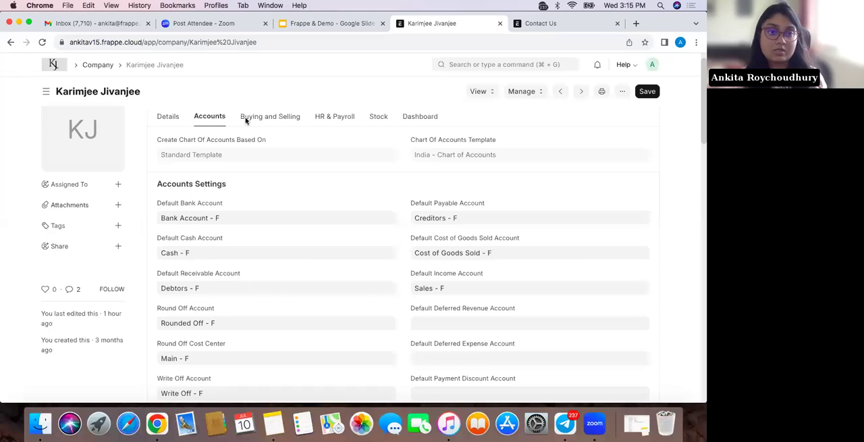
pyautogui.click(266, 126)
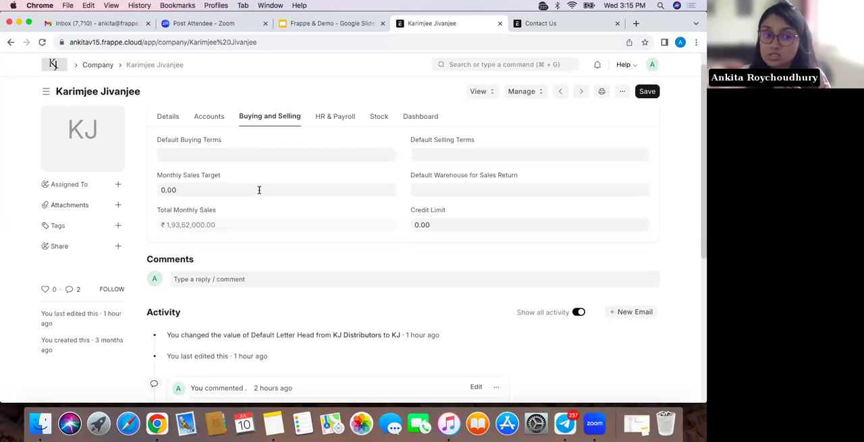
pyautogui.click(335, 122)
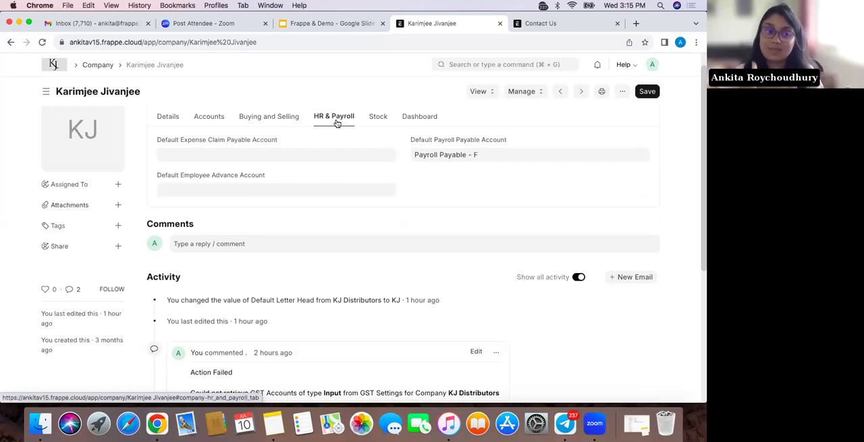
pyautogui.click(382, 119)
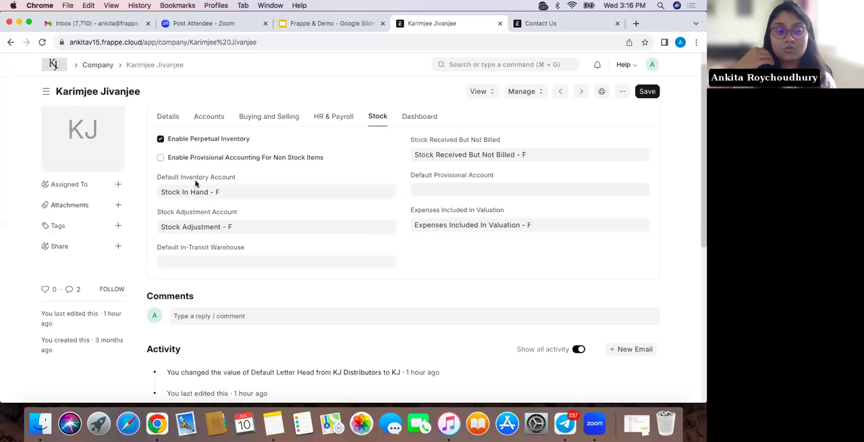
# Search for "item", open the Item list and look through the items
pyautogui.click(461, 65)
pyautogui.write('item')
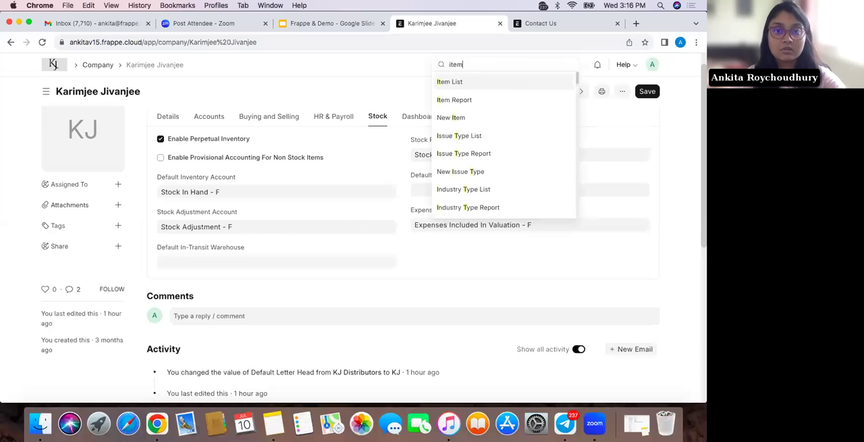
pyautogui.click(464, 81)
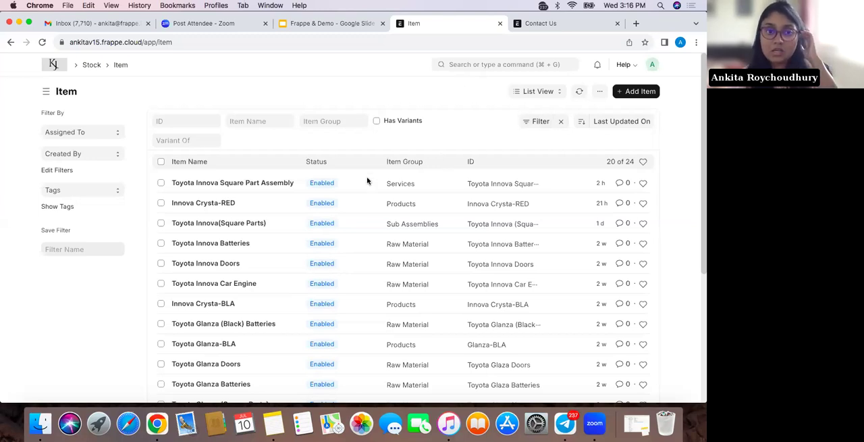
pyautogui.scroll(-3, 264, 301)
pyautogui.scroll(3, 264, 301)
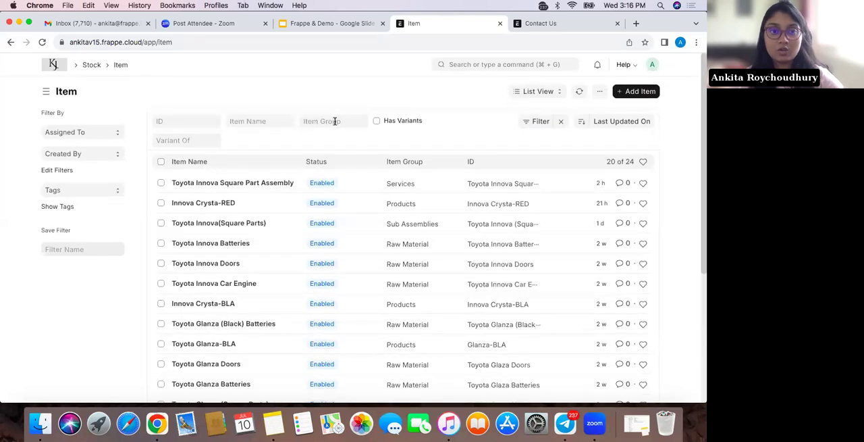
# Filter the Item list by the Services item group
pyautogui.click(321, 121)
pyautogui.write('service')
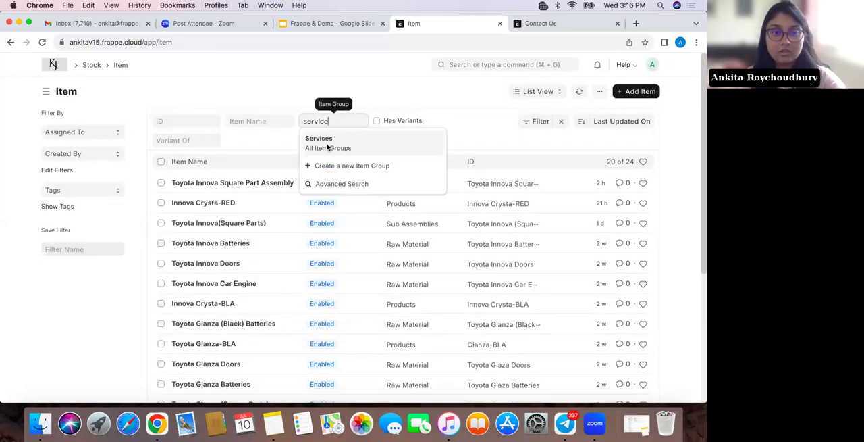
pyautogui.click(327, 144)
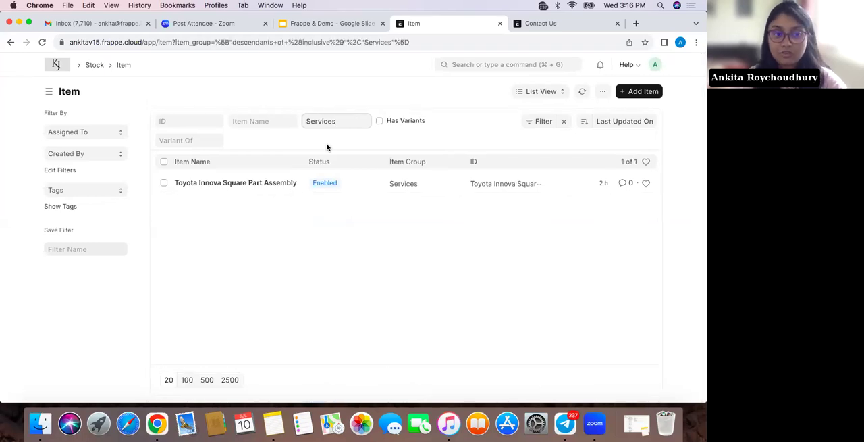
# Switch the item group filter to Raw Material and look through the matching items
pyautogui.doubleClick(342, 120)
pyautogui.press('BackSpace')
pyautogui.write('Raw')
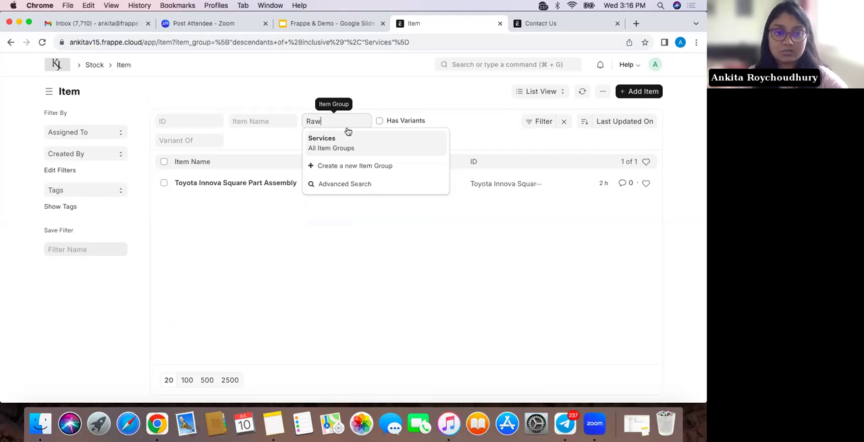
pyautogui.click(356, 143)
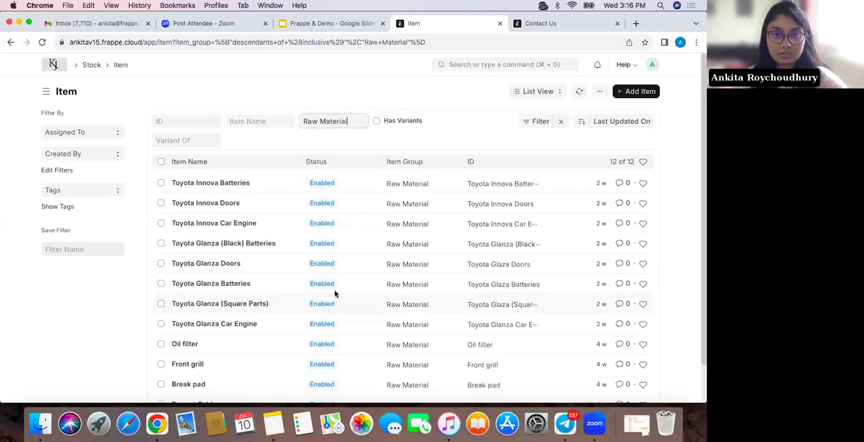
# Replace the item group filter with Products
pyautogui.tripleClick(341, 120)
pyautogui.press('BackSpace')
pyautogui.write('Fini')
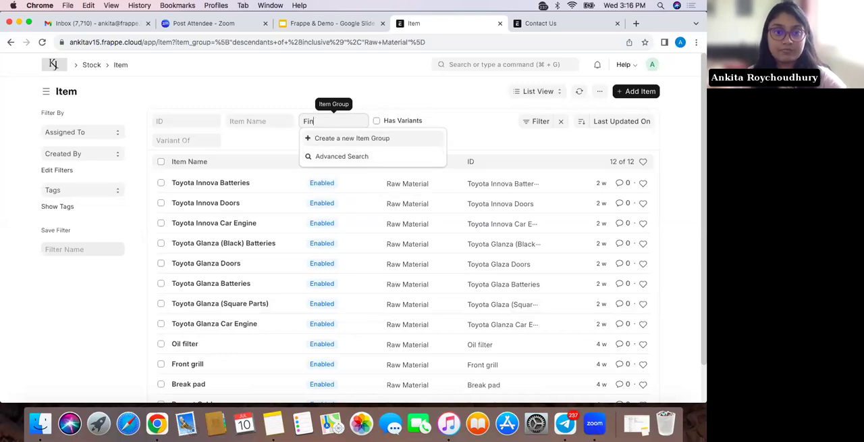
pyautogui.press('BackSpace')
pyautogui.press('BackSpace')
pyautogui.press('BackSpace')
pyautogui.write('Product')
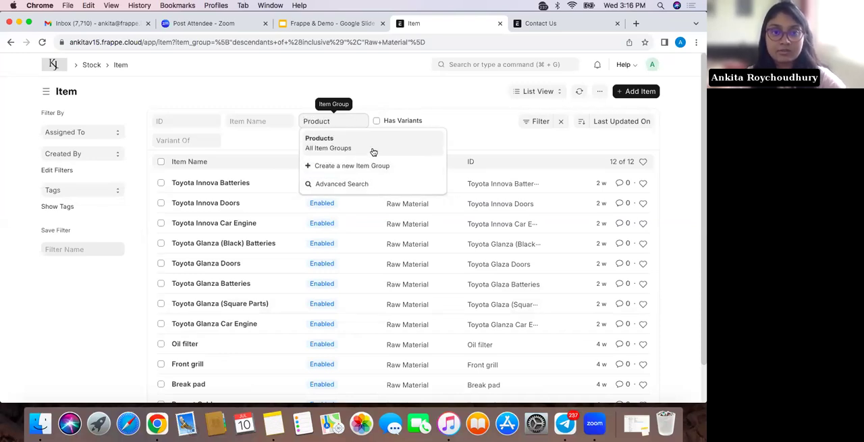
pyautogui.click(373, 147)
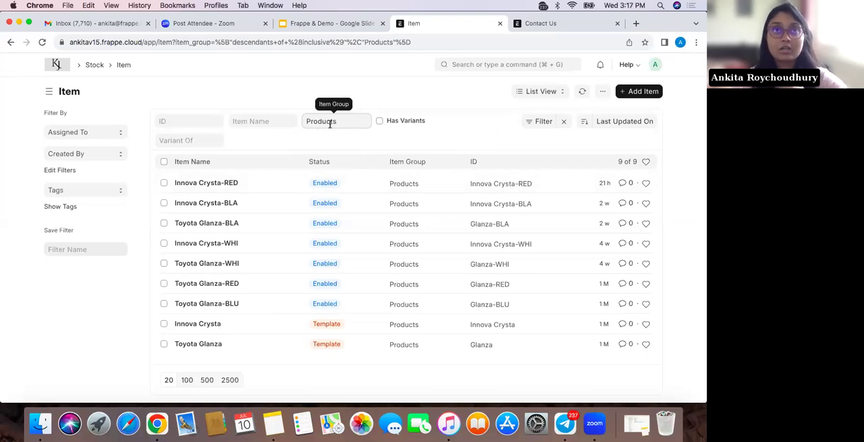
# Open the Innova Crysta-RED item, examine its general details and expand its Units of Measure section
pyautogui.click(228, 183)
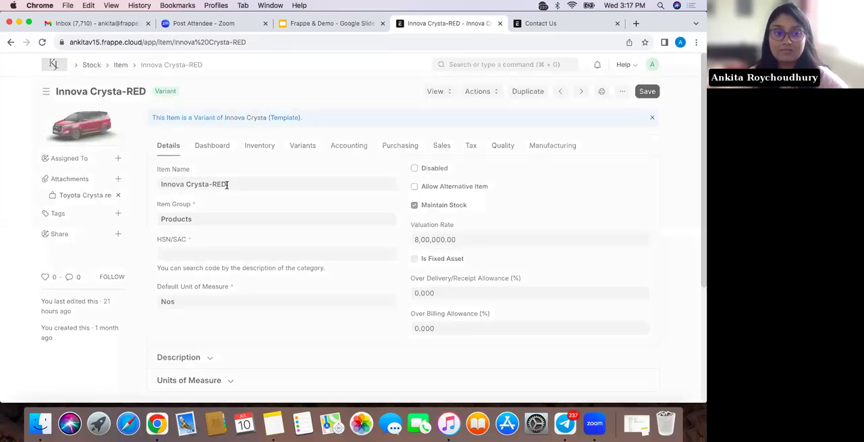
pyautogui.scroll(-3, 255, 318)
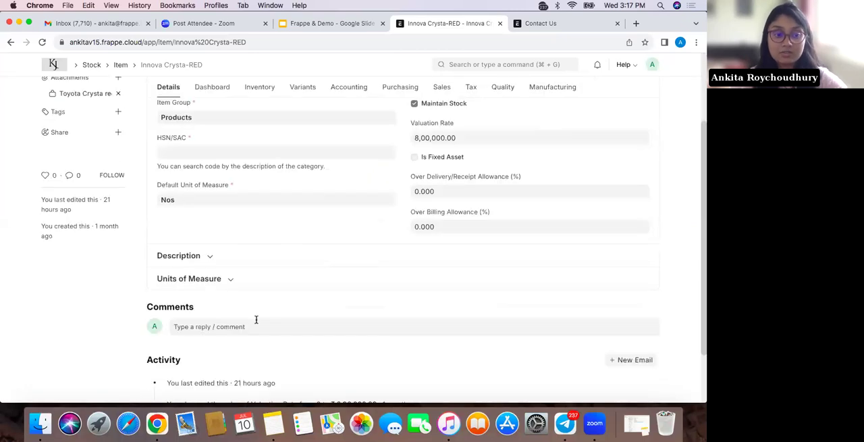
pyautogui.scroll(-2, 256, 319)
pyautogui.scroll(5, 255, 320)
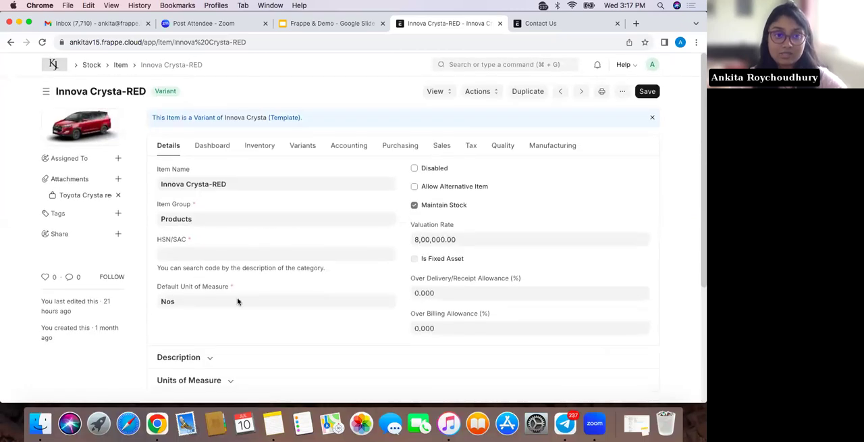
pyautogui.scroll(-1, 238, 301)
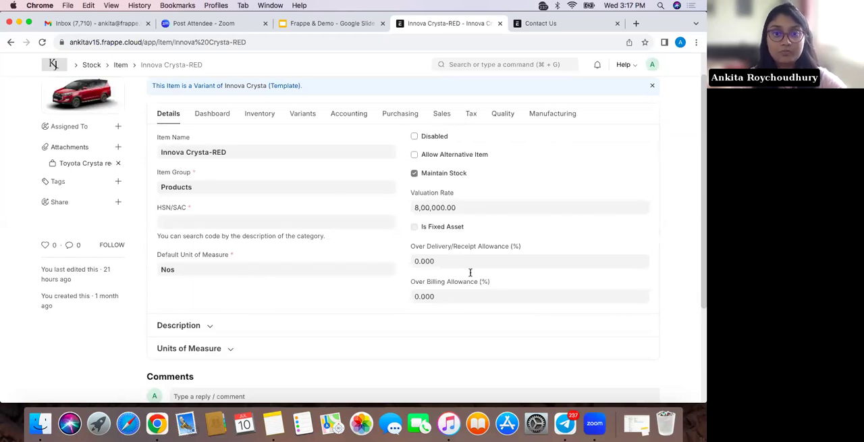
pyautogui.scroll(-3, 390, 327)
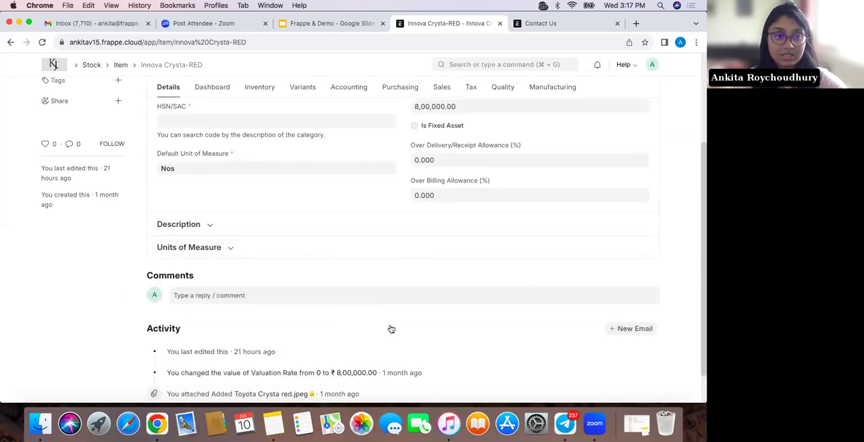
pyautogui.click(218, 248)
pyautogui.scroll(3, 272, 308)
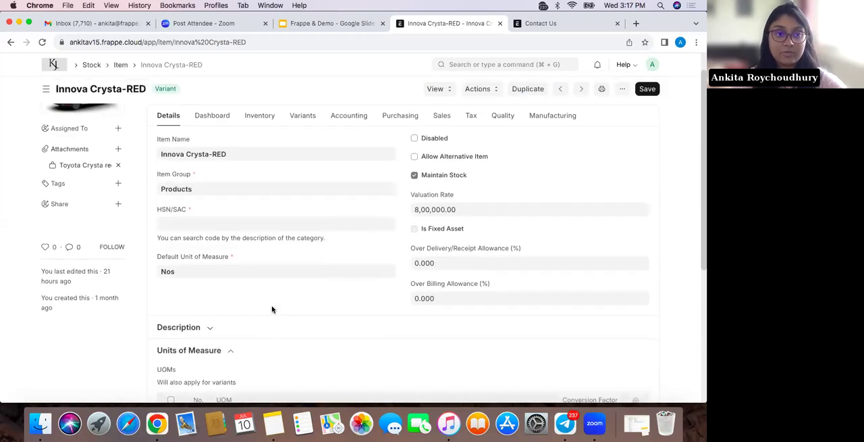
# Review the Innova Crysta-RED dashboard, including its connections, stock movement and stock levels
pyautogui.click(212, 116)
pyautogui.scroll(-6, 250, 264)
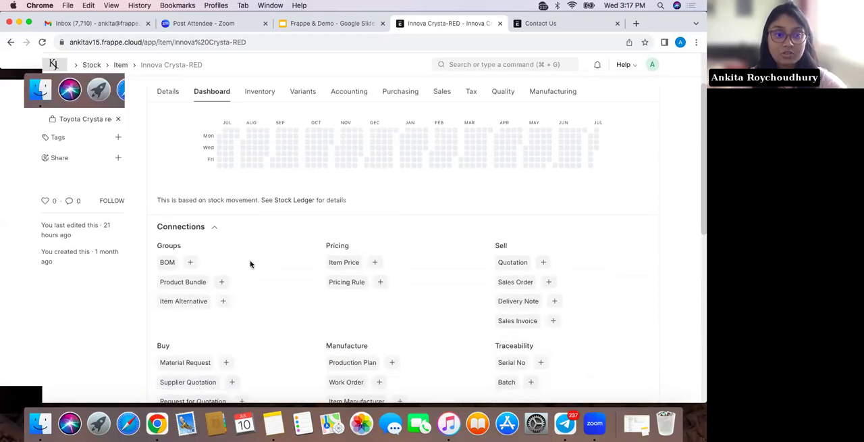
pyautogui.scroll(-3, 250, 264)
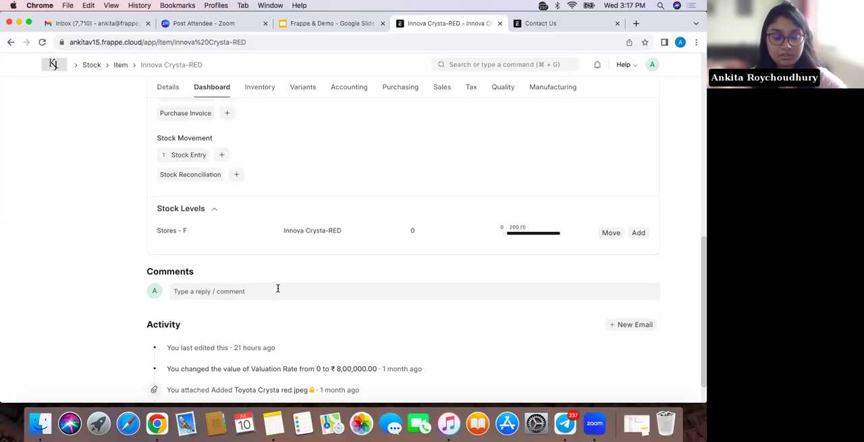
pyautogui.scroll(5, 277, 290)
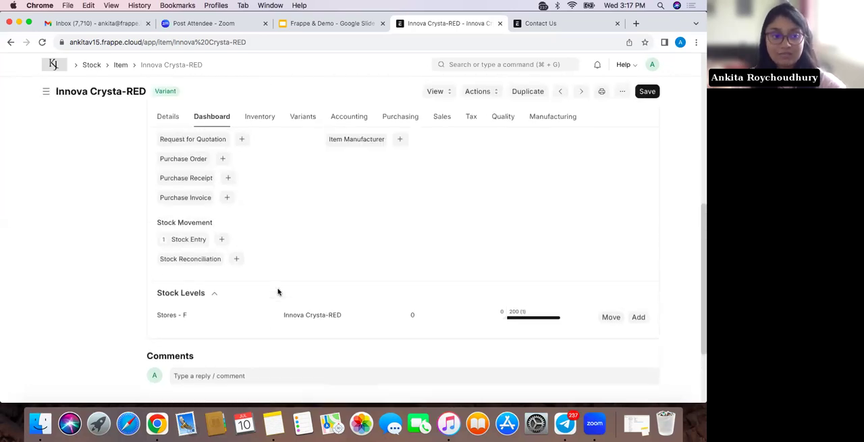
# Examine the item's inventory settings and its variant attributes
pyautogui.click(261, 119)
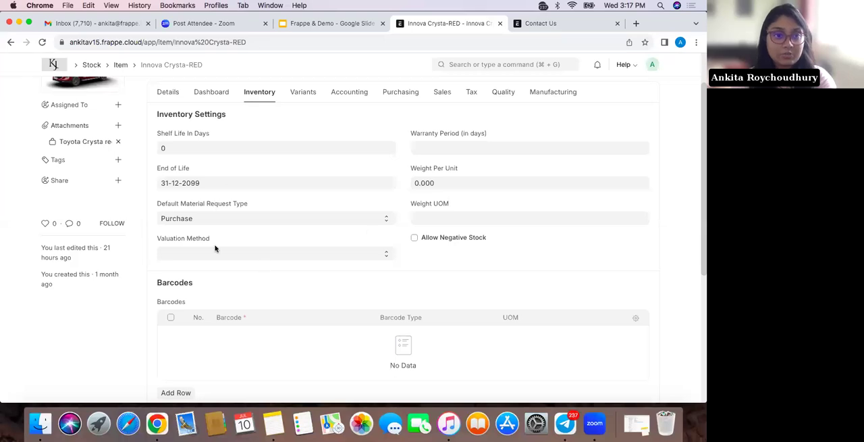
pyautogui.scroll(1, 283, 253)
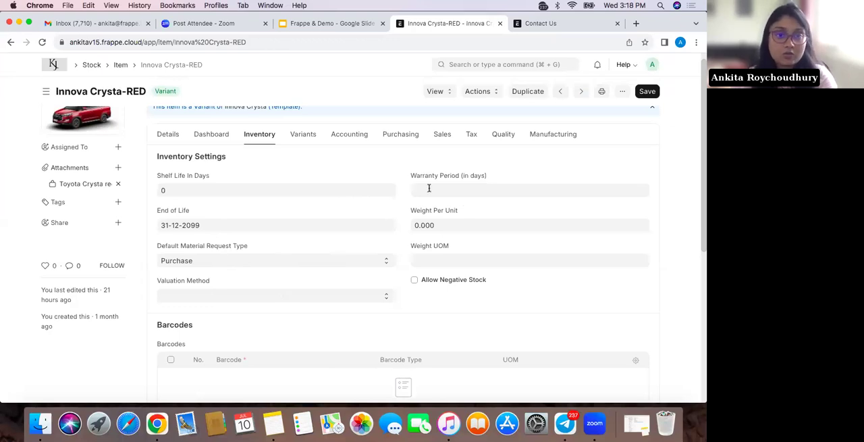
pyautogui.click(309, 132)
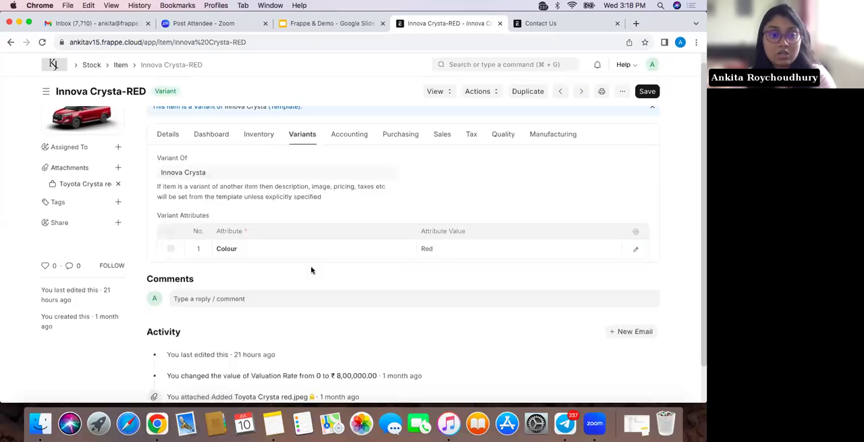
pyautogui.scroll(1, 311, 270)
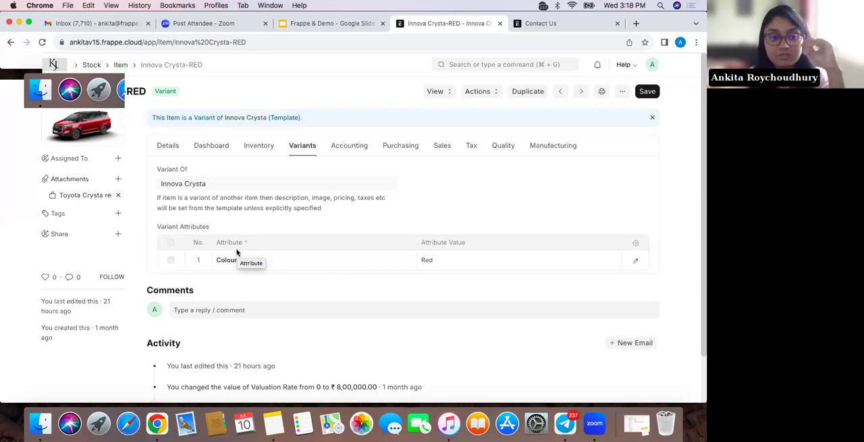
# Review the item's accounting defaults and purchasing settings, expanding the Supplier Details section
pyautogui.click(356, 146)
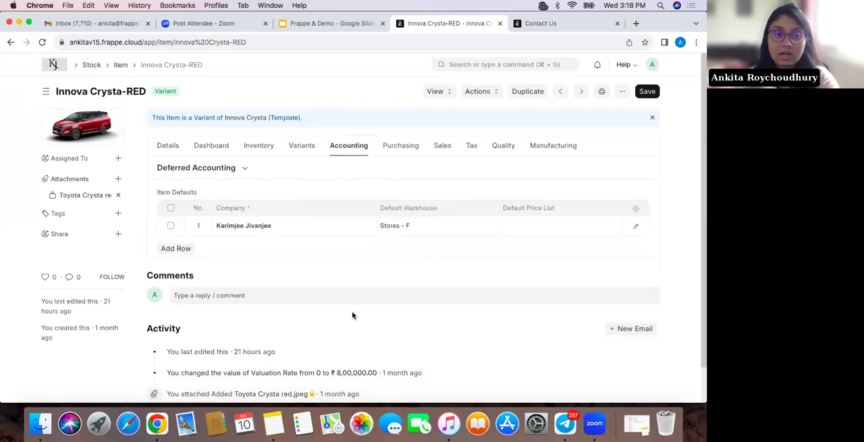
pyautogui.click(404, 154)
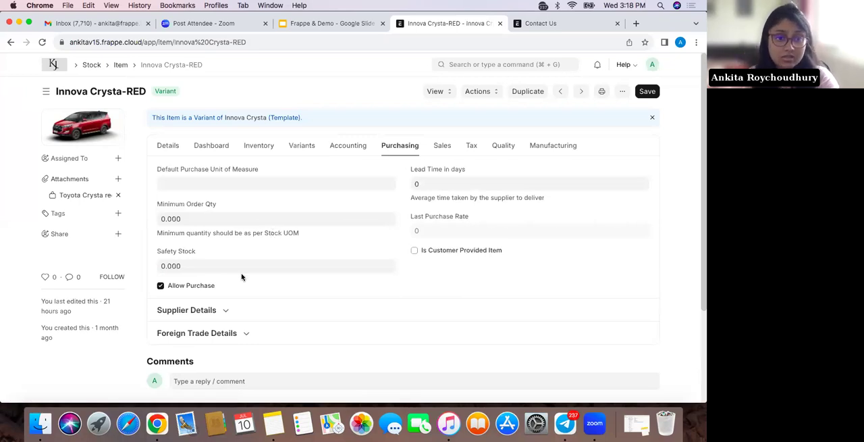
pyautogui.click(209, 310)
pyautogui.scroll(-1, 260, 338)
pyautogui.scroll(-3, 261, 341)
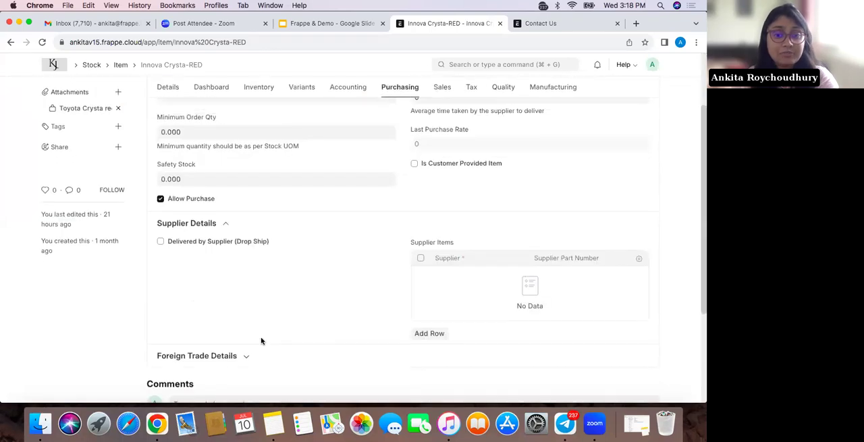
pyautogui.scroll(1, 261, 341)
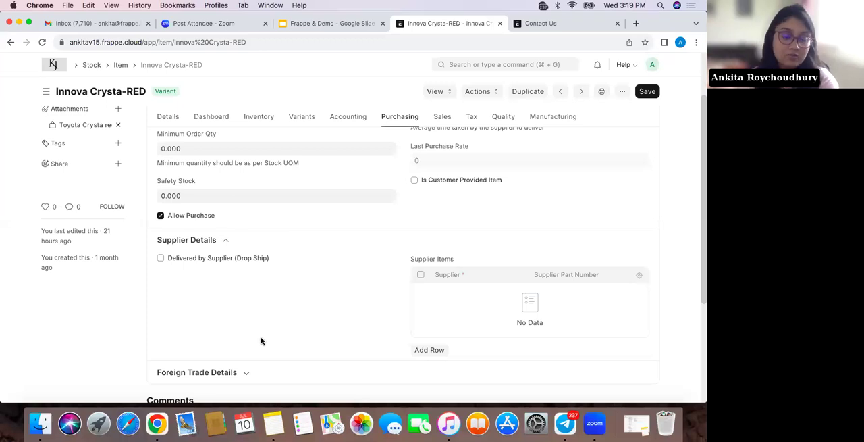
pyautogui.scroll(5, 262, 341)
# Review the item's Sales, Tax, Quality and Manufacturing settings
pyautogui.click(440, 140)
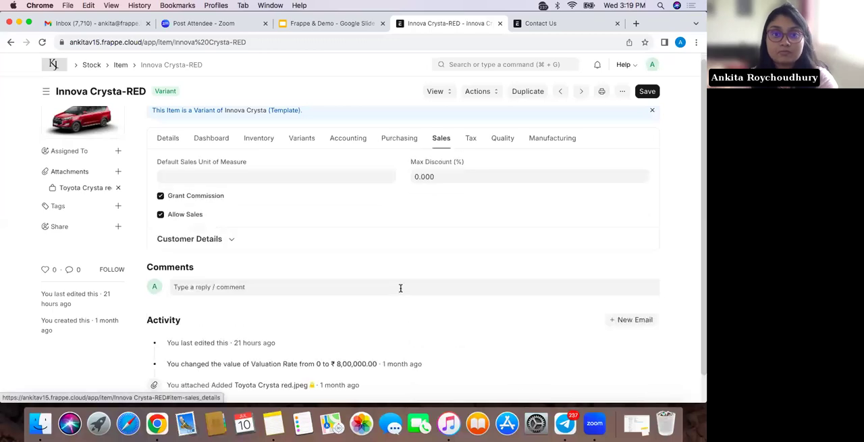
pyautogui.scroll(-1, 399, 287)
pyautogui.scroll(1, 399, 290)
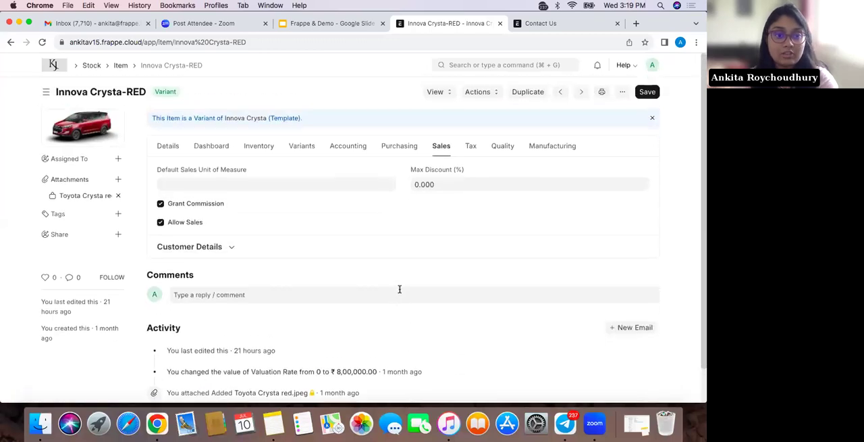
pyautogui.click(472, 149)
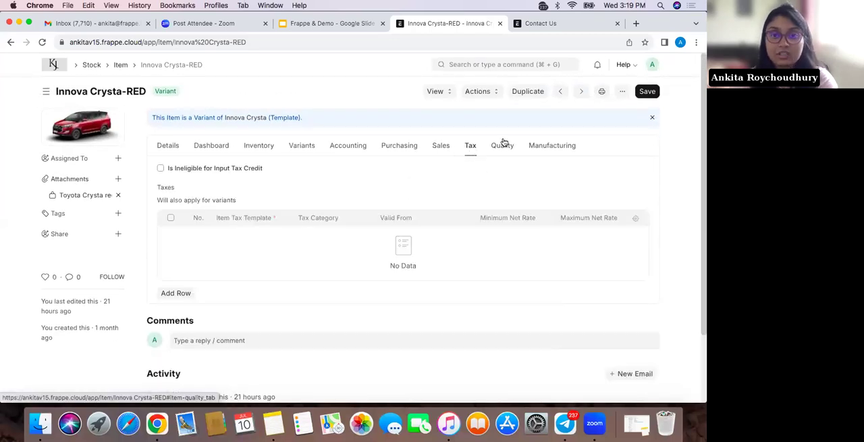
pyautogui.click(503, 144)
pyautogui.click(540, 145)
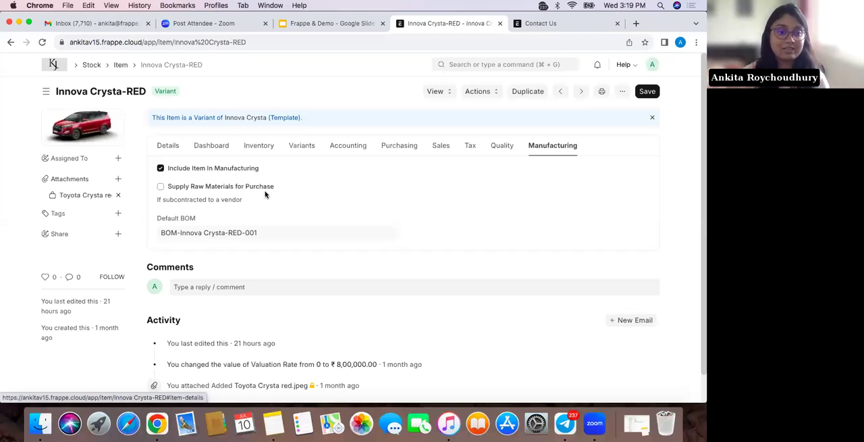
# Return to the Item list, search for "supplier" and open the Supplier list
pyautogui.click(120, 64)
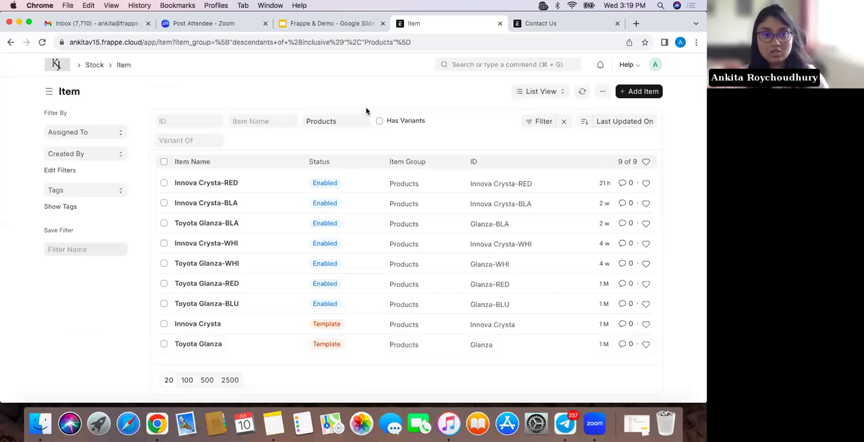
pyautogui.click(489, 64)
pyautogui.write('supplier')
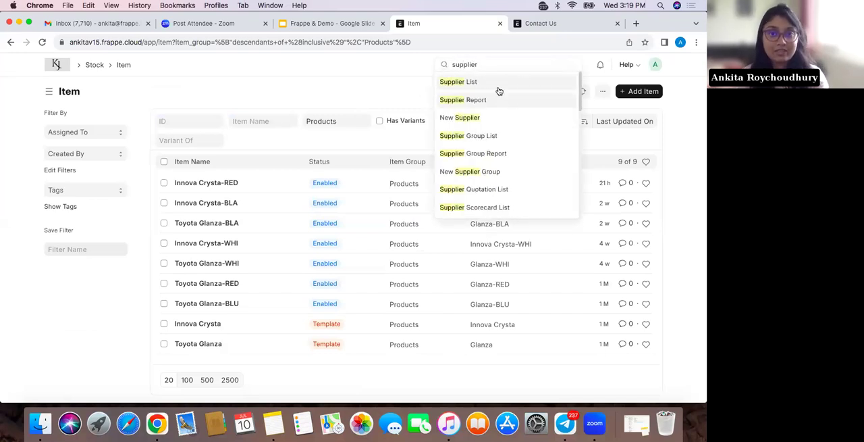
pyautogui.click(498, 88)
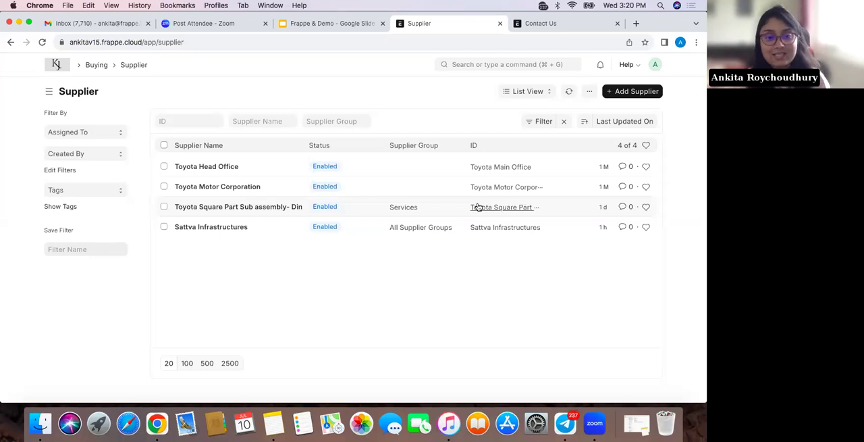
# Open the Sattva Infrastructures supplier and review its general details, dashboard connections and tax details
pyautogui.click(230, 234)
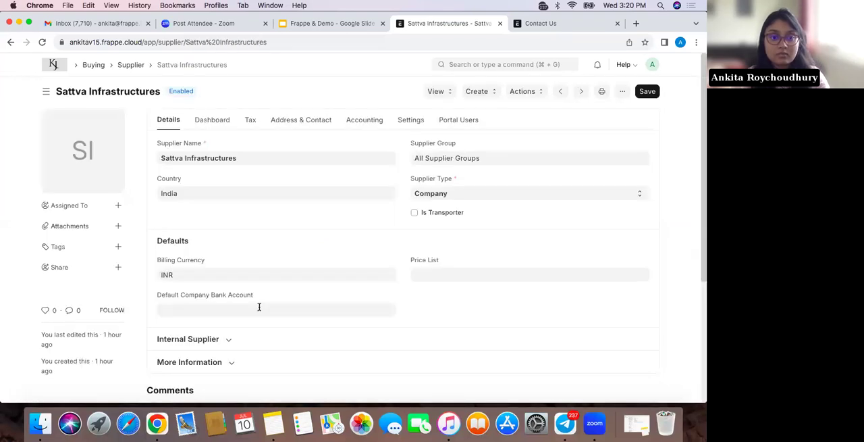
pyautogui.scroll(-1, 259, 308)
pyautogui.scroll(1, 261, 311)
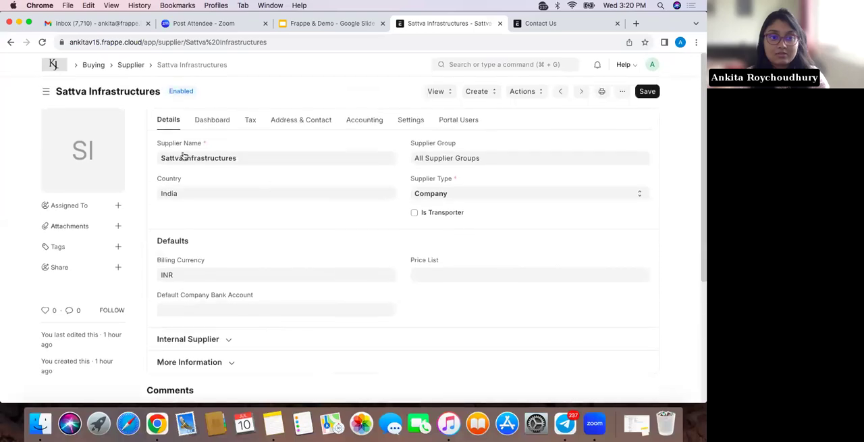
pyautogui.click(223, 122)
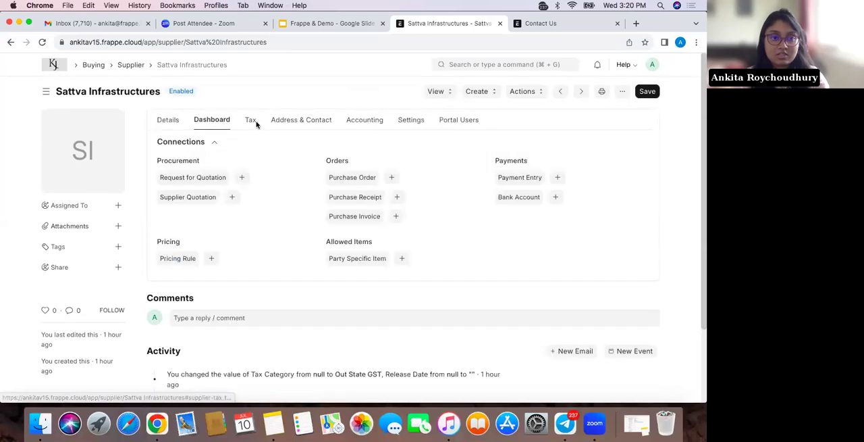
pyautogui.click(251, 123)
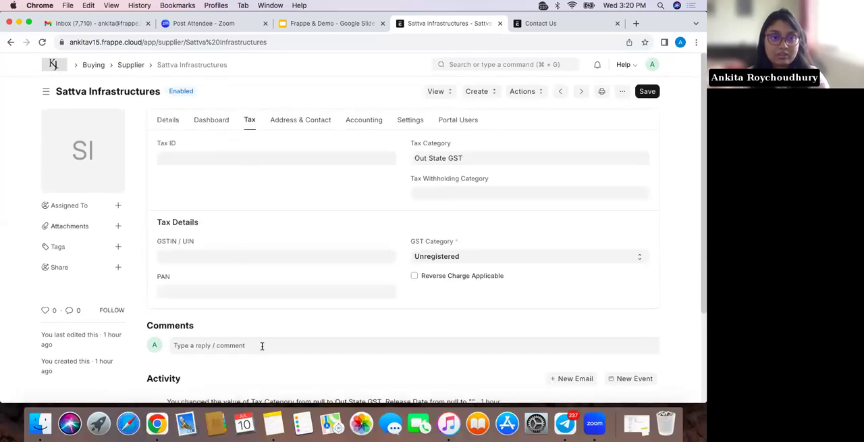
# Try to change the supplier's GST Category to Registered Regular and save the record
pyautogui.click(464, 256)
pyautogui.click(462, 238)
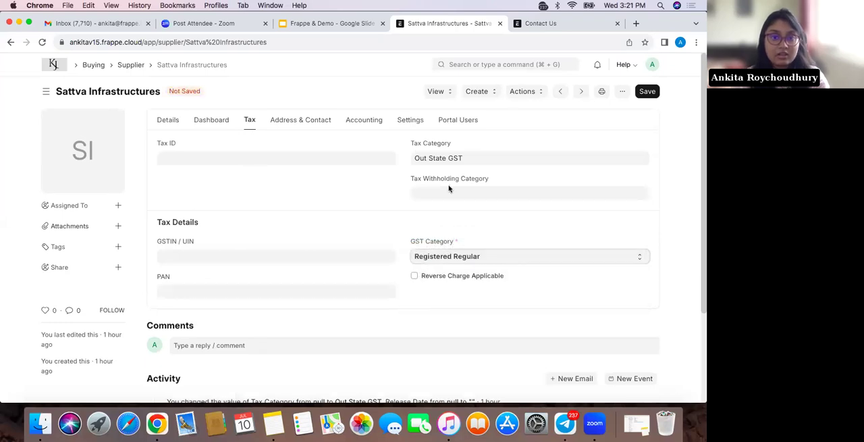
pyautogui.click(652, 95)
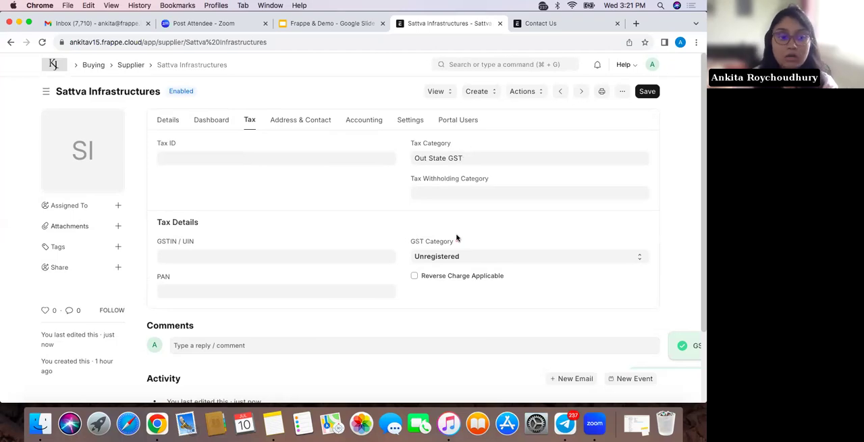
# Return to the Supplier list, search for "Customer" and open the Customer list
pyautogui.click(139, 69)
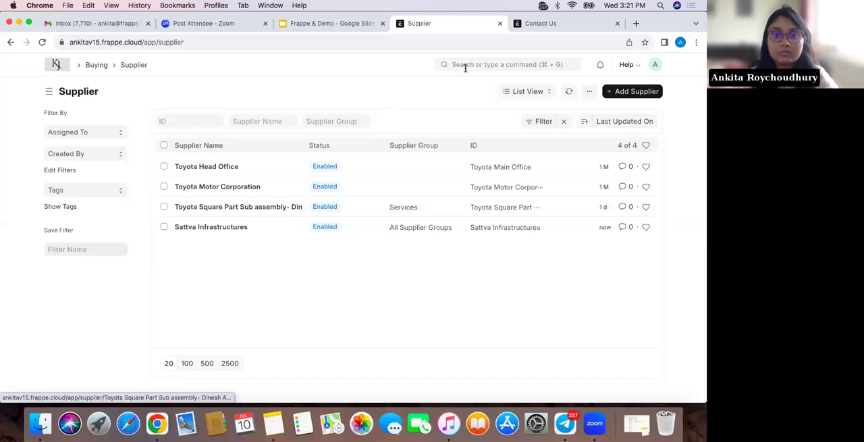
pyautogui.click(464, 66)
pyautogui.write('Customer')
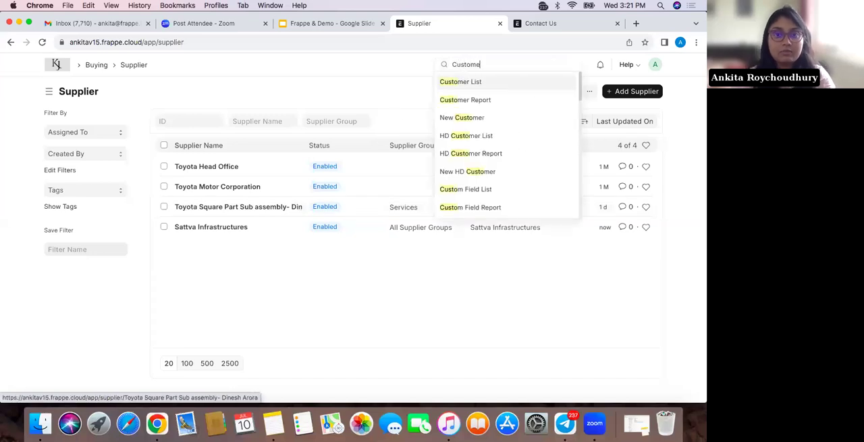
pyautogui.click(474, 89)
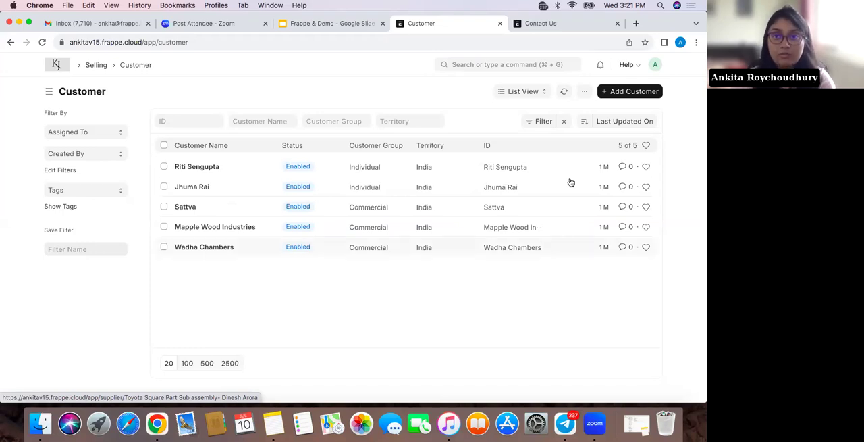
# Go to the data imports for customers and open the pending Customer Import record
pyautogui.click(585, 91)
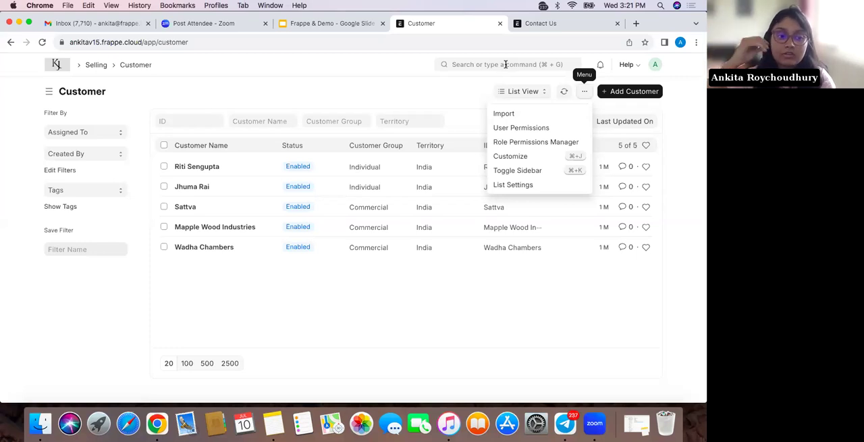
pyautogui.click(525, 115)
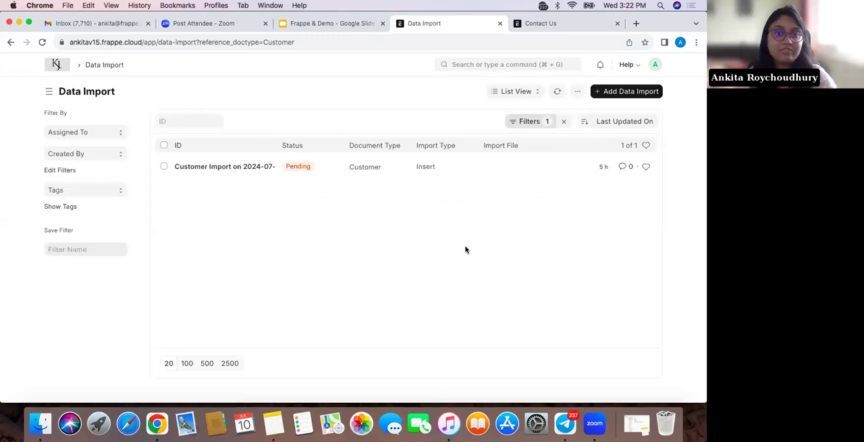
pyautogui.click(242, 166)
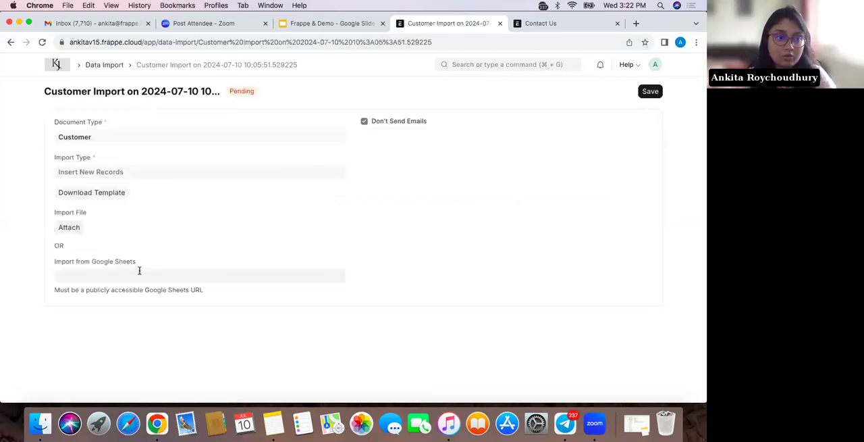
# Find the Customer _Import spreadsheet on the device by searching for "import" and upload it as the import file
pyautogui.click(78, 227)
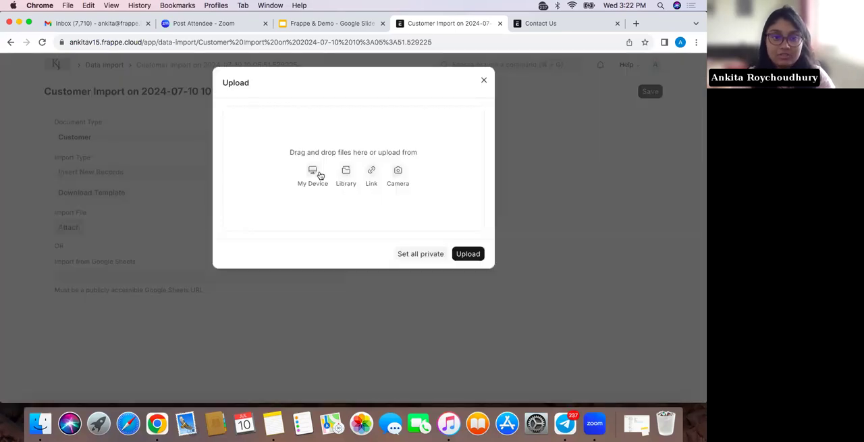
pyautogui.click(320, 175)
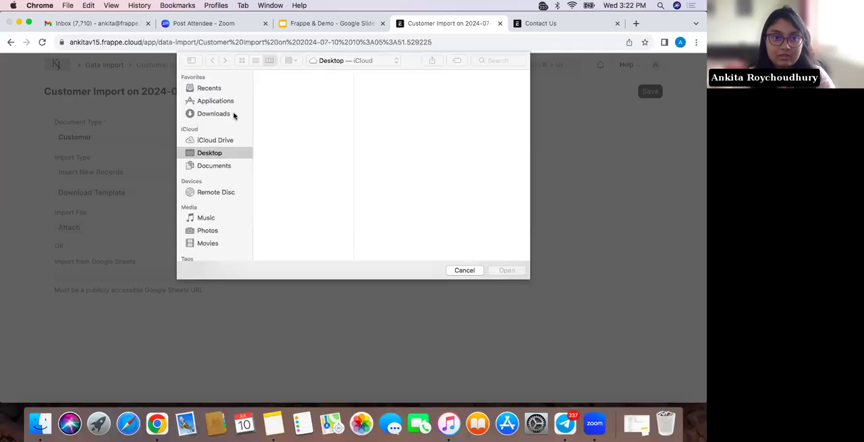
pyautogui.click(210, 115)
pyautogui.click(493, 60)
pyautogui.write('import')
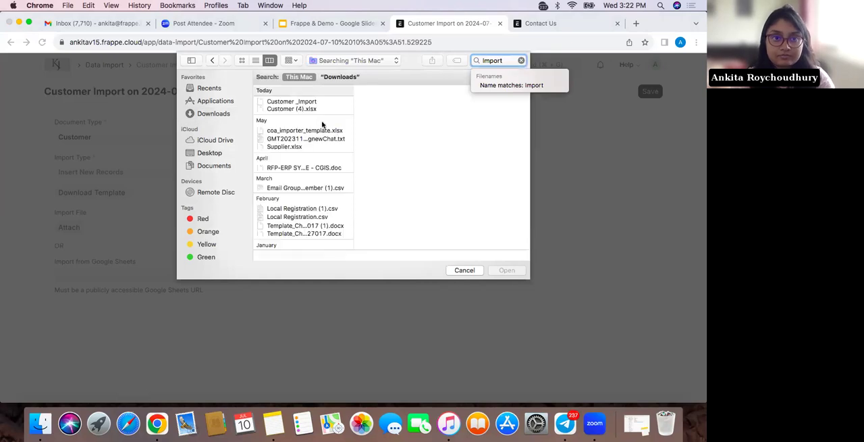
pyautogui.click(299, 102)
pyautogui.click(503, 271)
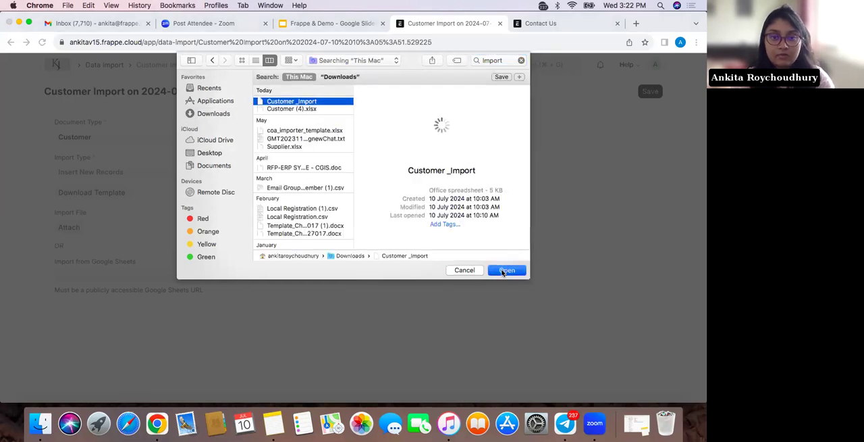
pyautogui.click(469, 178)
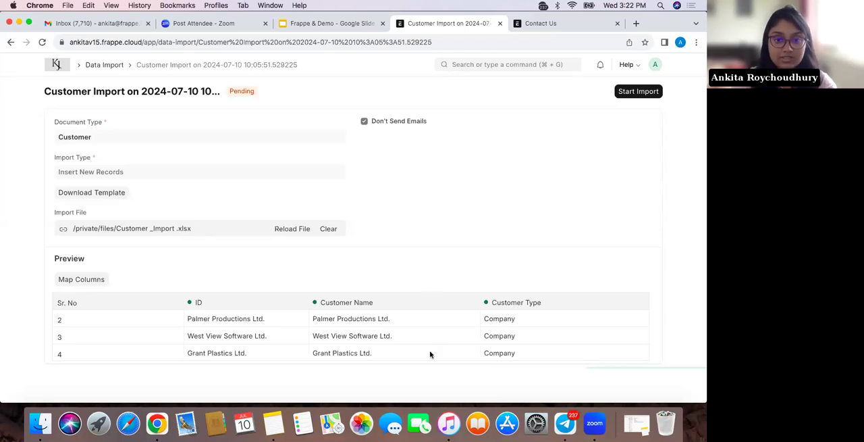
# Start the customer import, review its preview and import log, and return to the Customer list
pyautogui.click(655, 90)
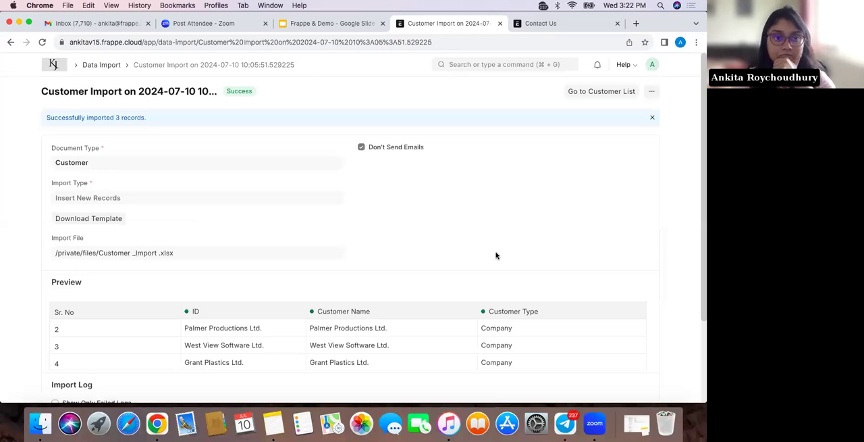
pyautogui.scroll(-1, 496, 253)
pyautogui.scroll(1, 495, 252)
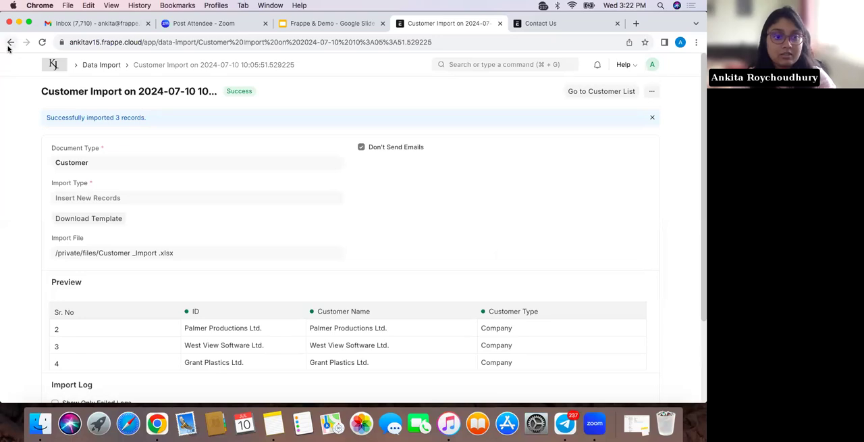
pyautogui.scroll(-3, 228, 250)
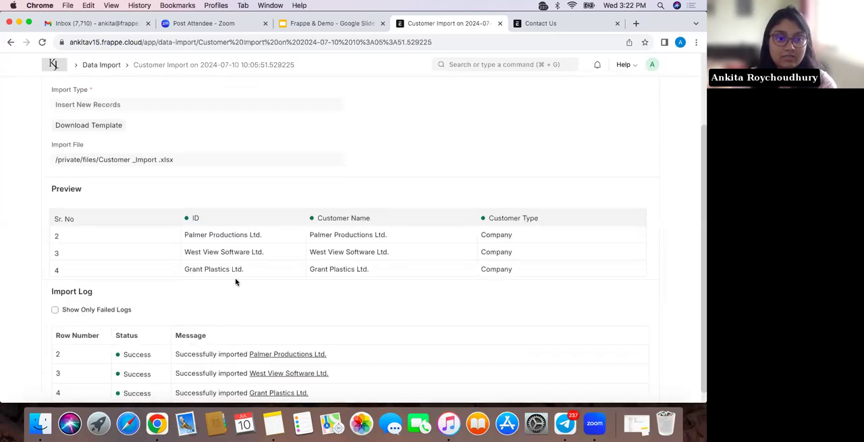
pyautogui.scroll(-1, 236, 282)
pyautogui.click(9, 43)
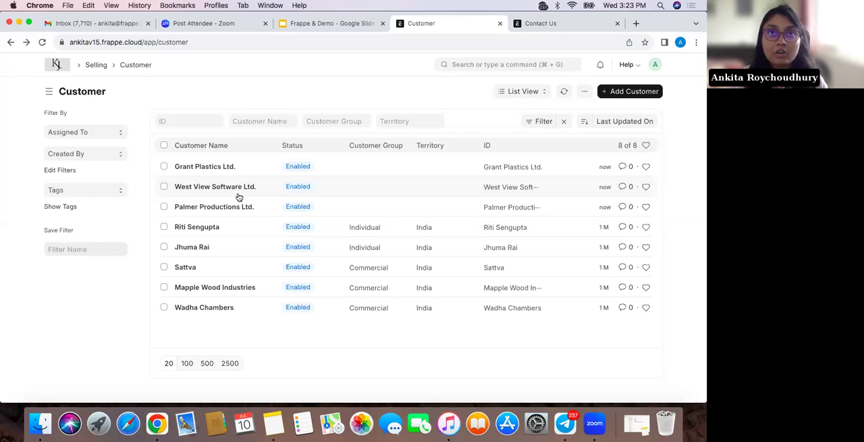
# Open the Individual-group customer listed directly above Sattva and review the tax and accounting settings
pyautogui.click(192, 248)
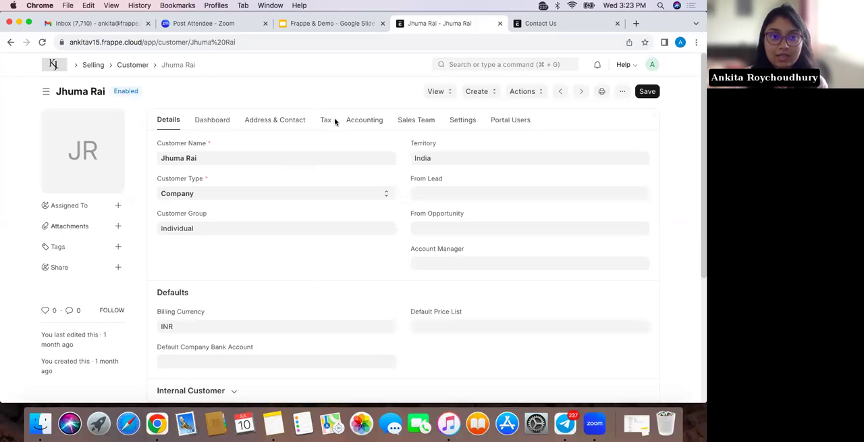
pyautogui.click(327, 120)
pyautogui.click(368, 121)
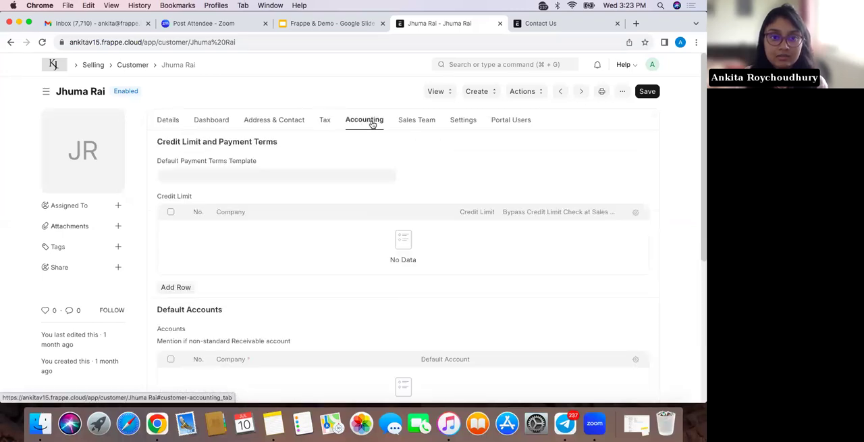
pyautogui.click(184, 287)
pyautogui.scroll(-3, 458, 222)
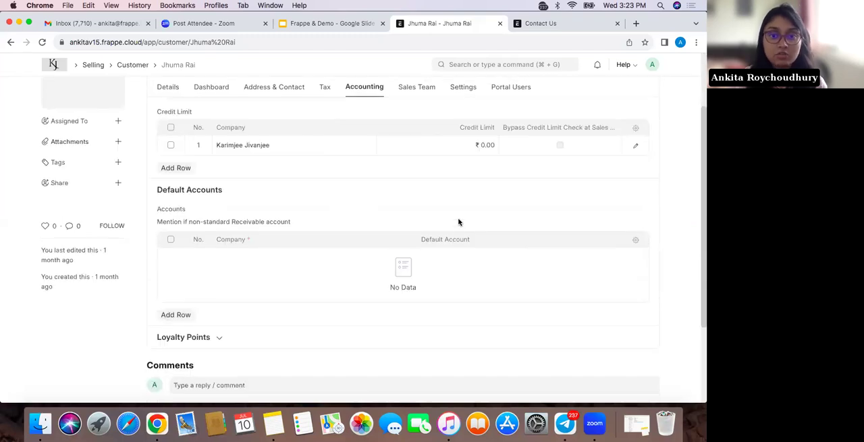
pyautogui.click(470, 144)
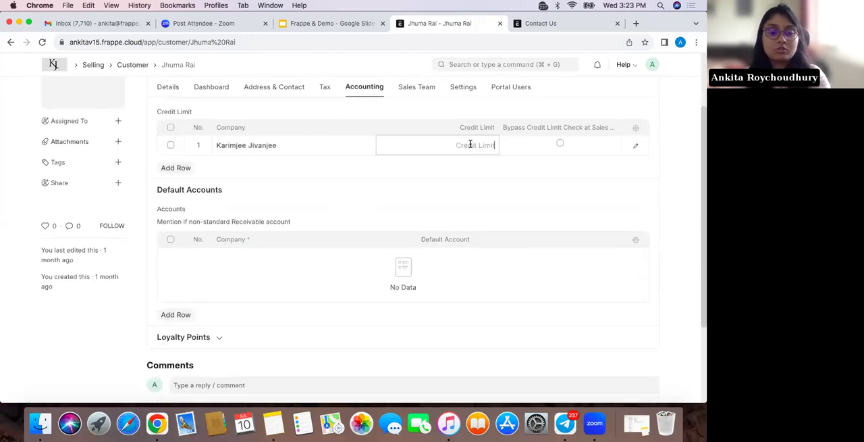
pyautogui.write('10000000')
pyautogui.click(503, 177)
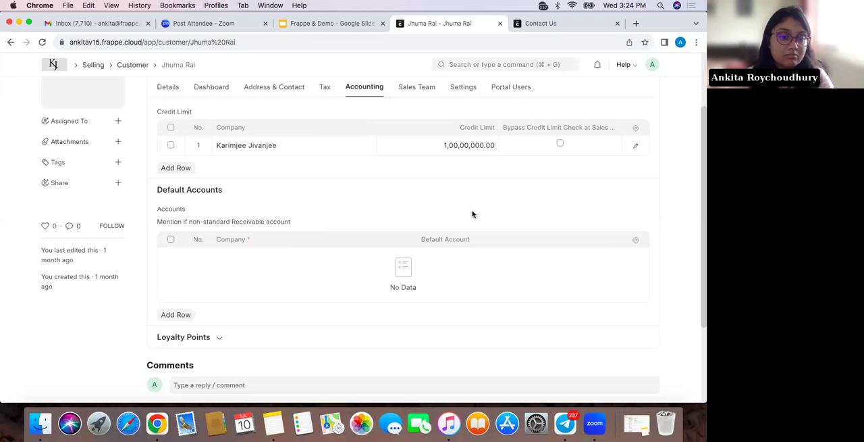
pyautogui.scroll(1, 547, 168)
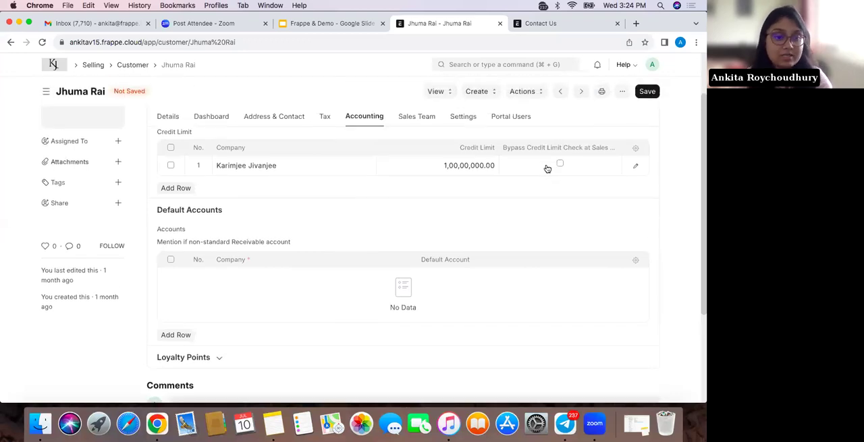
pyautogui.click(560, 165)
pyautogui.click(645, 92)
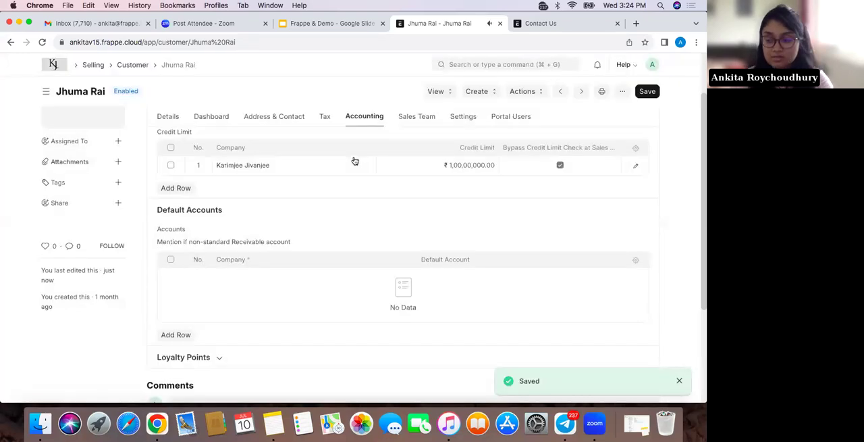
# Check the customer's general details, return to the Customer list, and search for "user" to open the User list
pyautogui.click(163, 116)
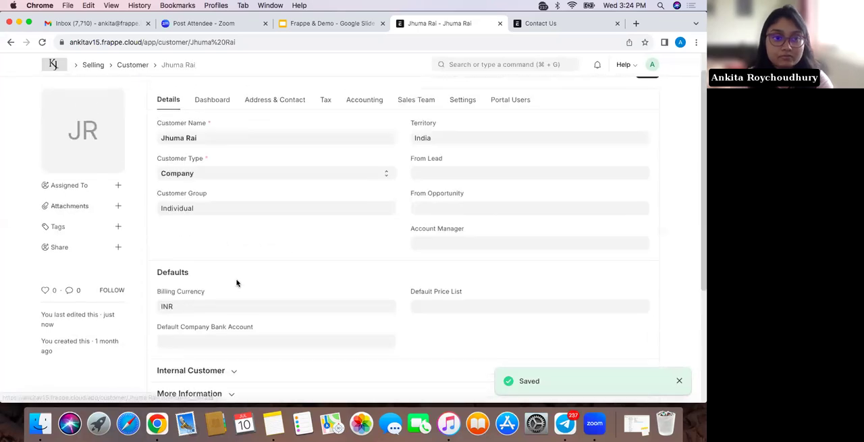
pyautogui.scroll(2, 237, 282)
pyautogui.click(130, 65)
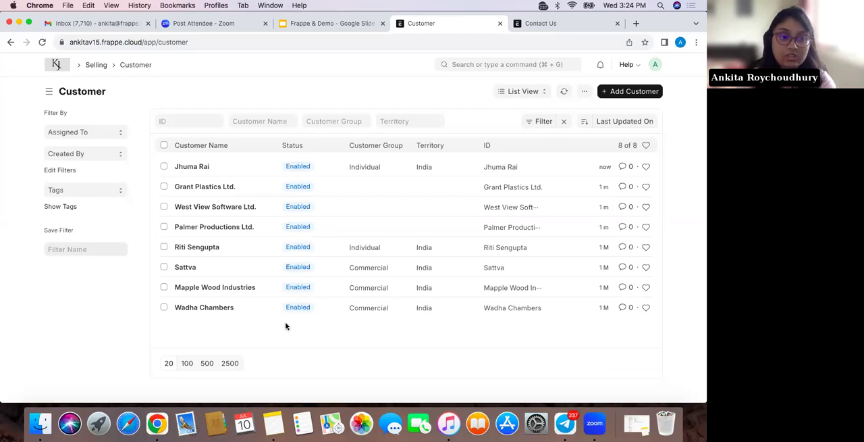
pyautogui.click(503, 64)
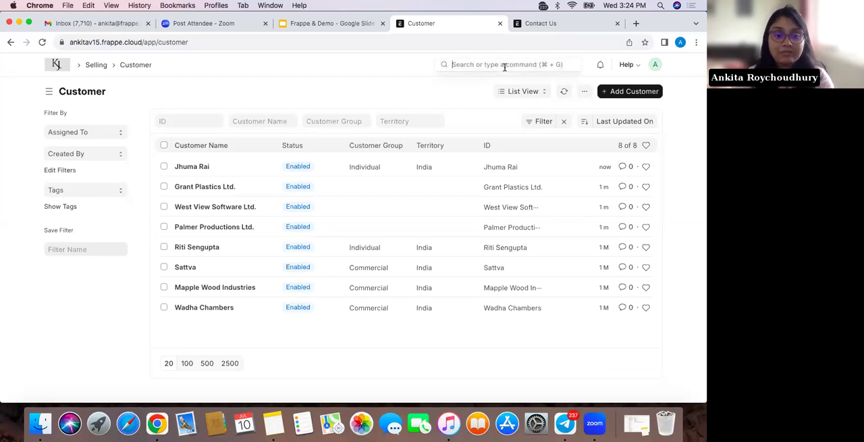
pyautogui.write('user')
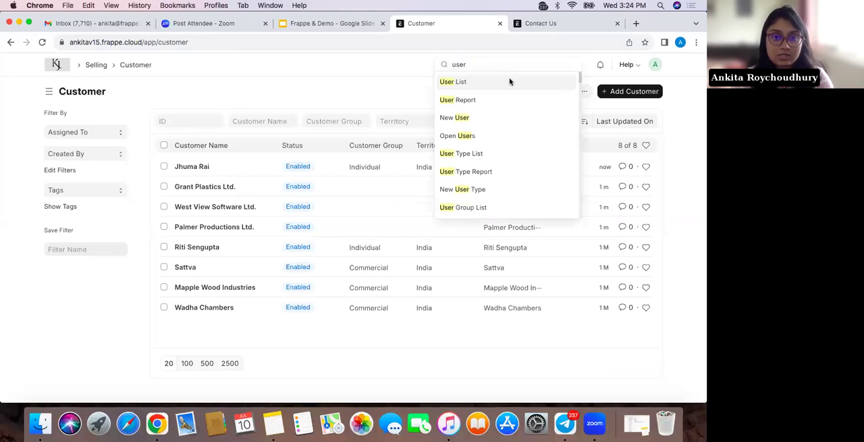
pyautogui.click(510, 82)
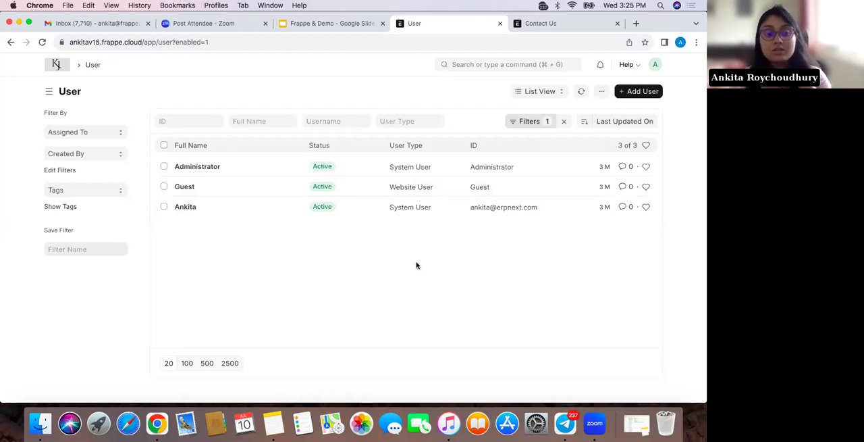
# Open the Administrator user record, look it over and return to the User list
pyautogui.click(201, 166)
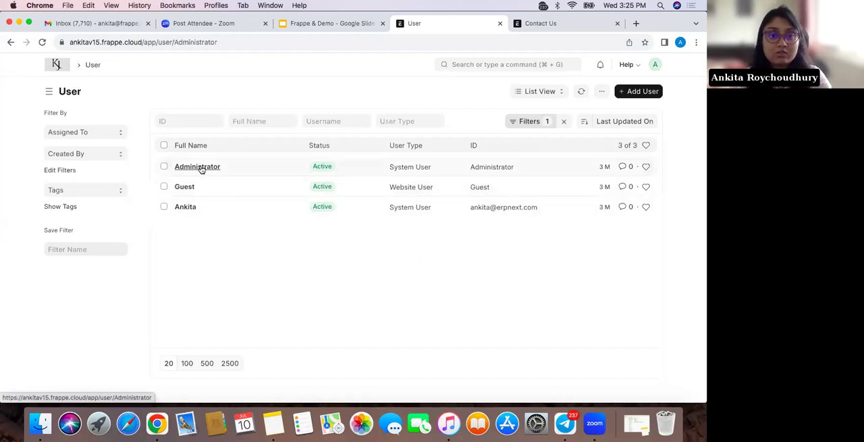
pyautogui.click(11, 43)
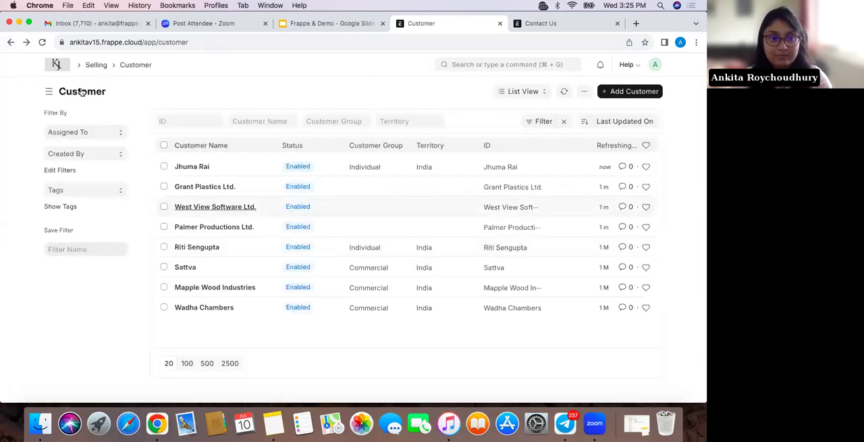
pyautogui.click(27, 42)
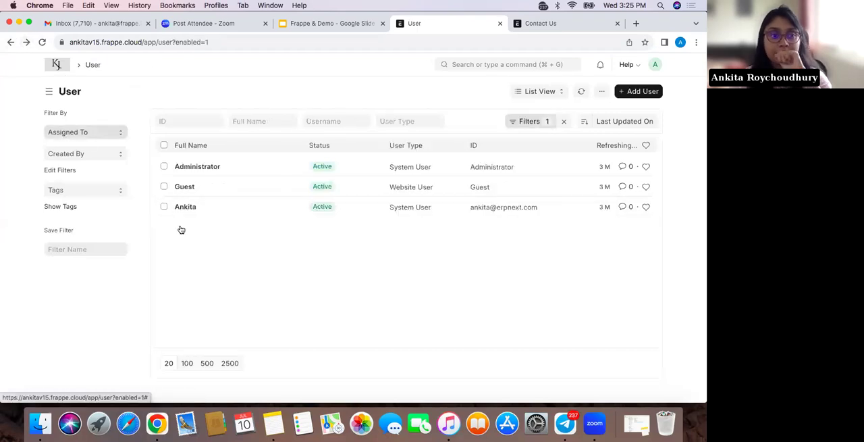
# Open the system user listed below Guest and review the roles assigned under its roles and permissions
pyautogui.click(184, 208)
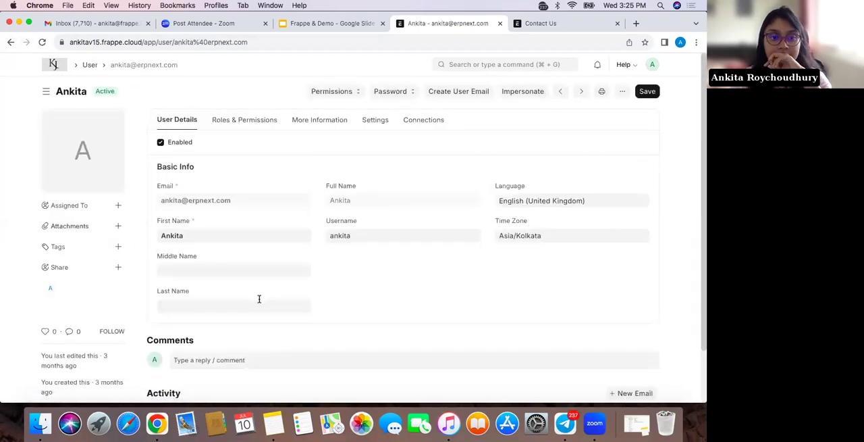
pyautogui.click(241, 120)
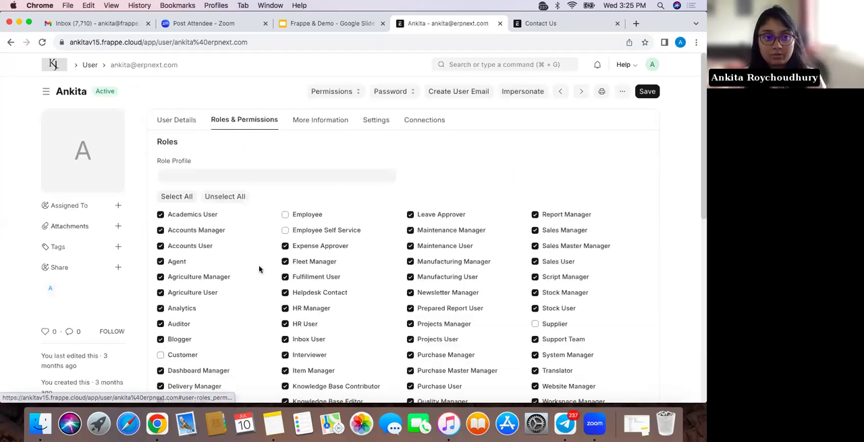
pyautogui.scroll(-1, 259, 269)
pyautogui.scroll(2, 259, 268)
# Apply the Inventory role profile to the user and review which roles it assigns
pyautogui.click(244, 163)
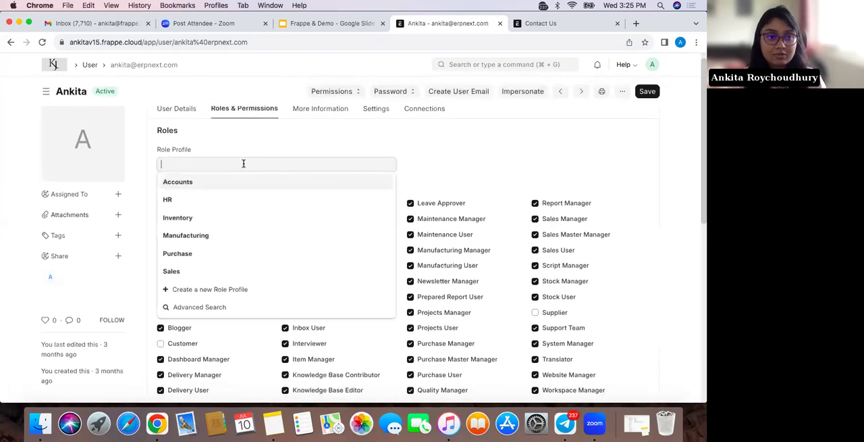
pyautogui.click(235, 217)
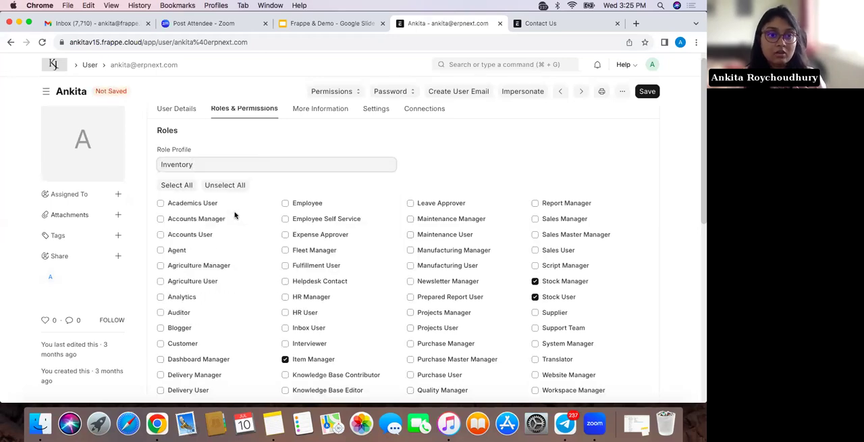
pyautogui.scroll(-3, 243, 318)
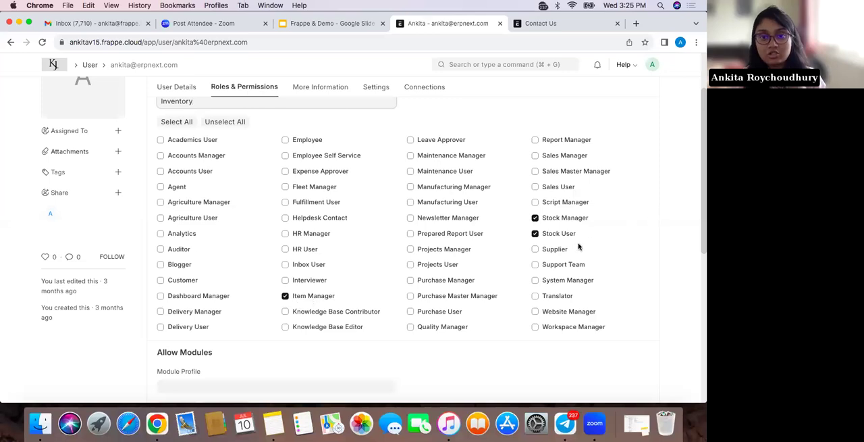
pyautogui.scroll(3, 405, 231)
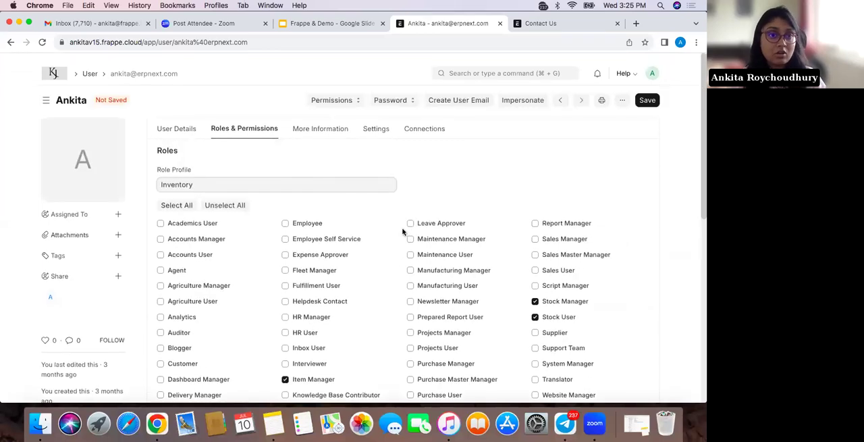
# Try searching the role profiles for "adm" in place of Inventory, and leave the role profile empty
pyautogui.doubleClick(288, 178)
pyautogui.press('BackSpace')
pyautogui.write('adm')
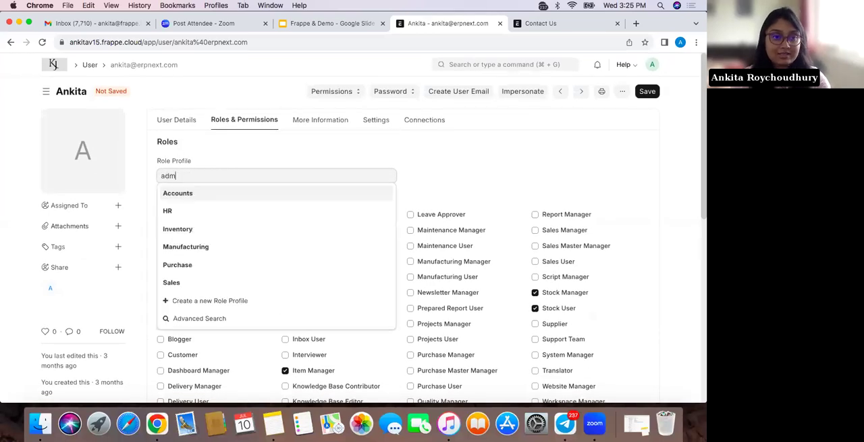
pyautogui.press('BackSpace')
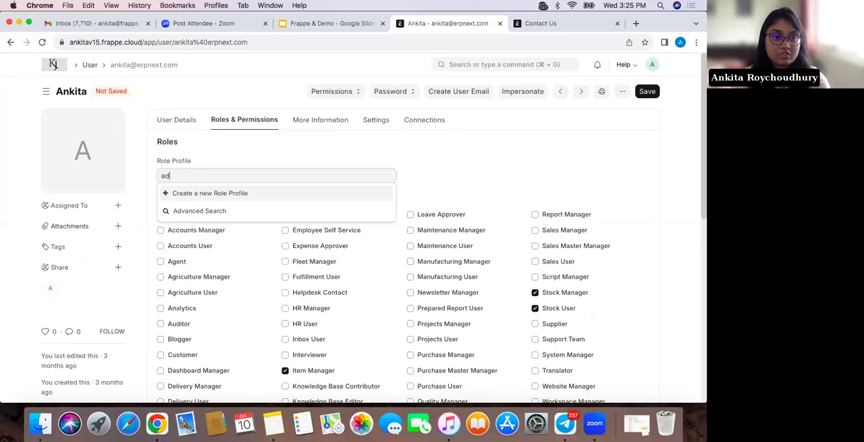
pyautogui.press('BackSpace')
pyautogui.press('BackSpace')
pyautogui.click(417, 151)
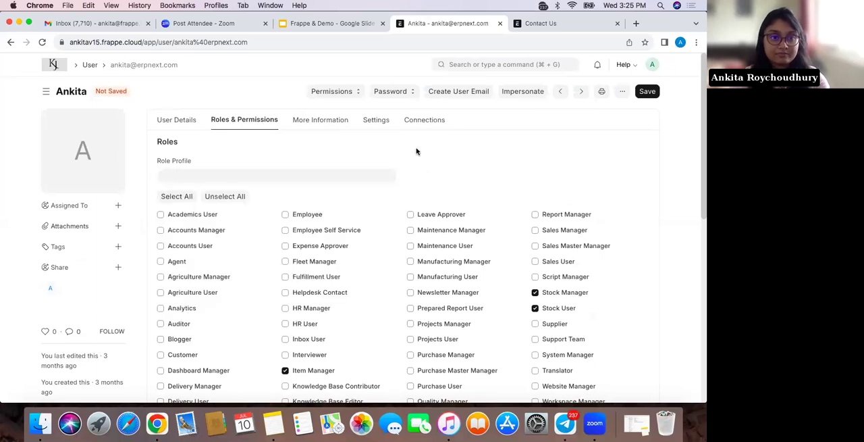
# Apply the HR role profile to the user and inspect the document permissions of the Expense Approver role
pyautogui.scroll(-1, 416, 151)
pyautogui.click(337, 166)
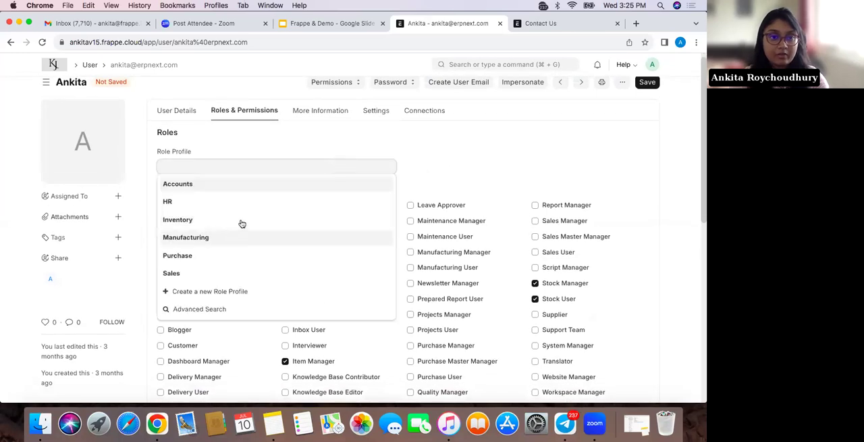
pyautogui.click(251, 198)
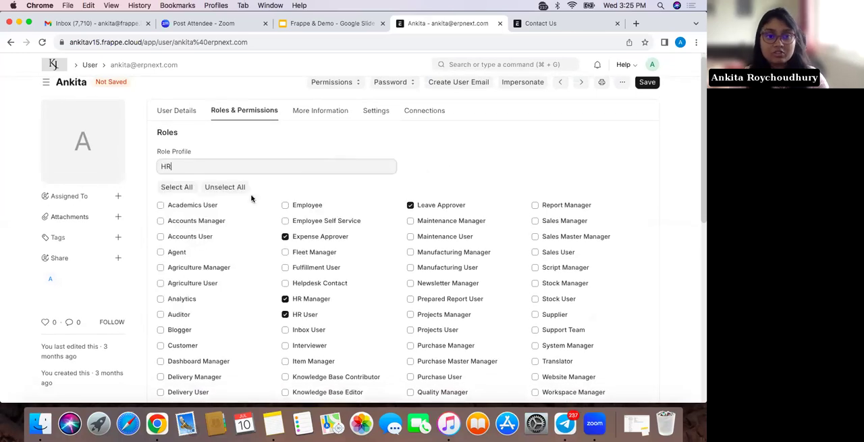
pyautogui.click(327, 237)
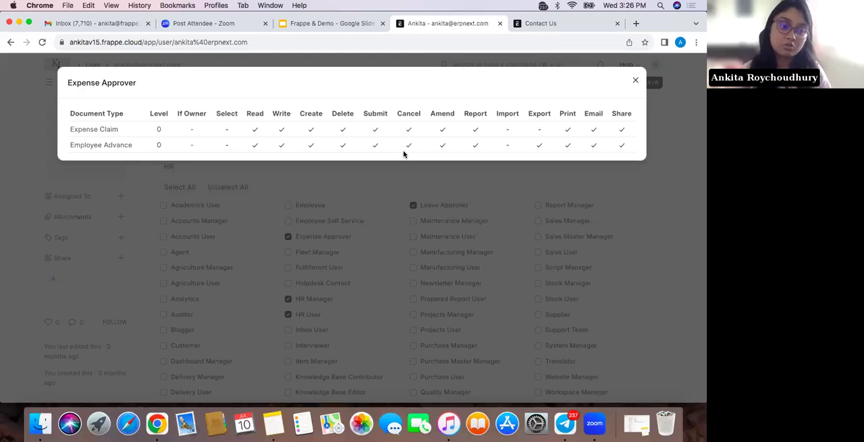
pyautogui.click(635, 80)
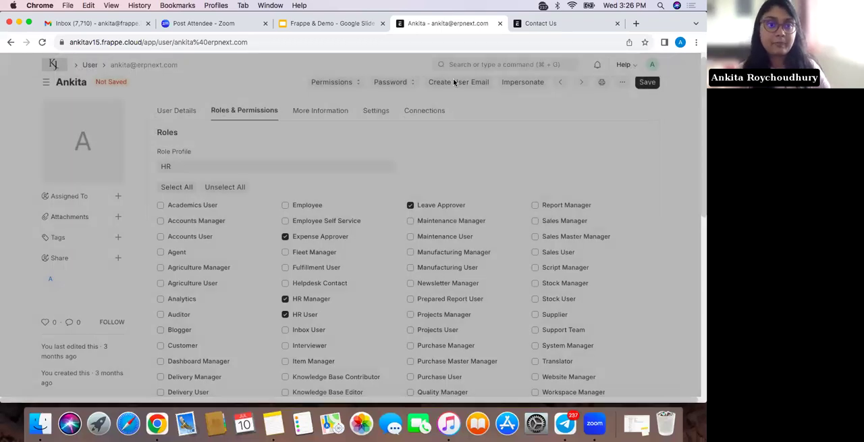
# Go to the Buying workspace, reload it while discarding unsaved changes, and review its setup guide, shortcuts, reports and masters
pyautogui.click(54, 68)
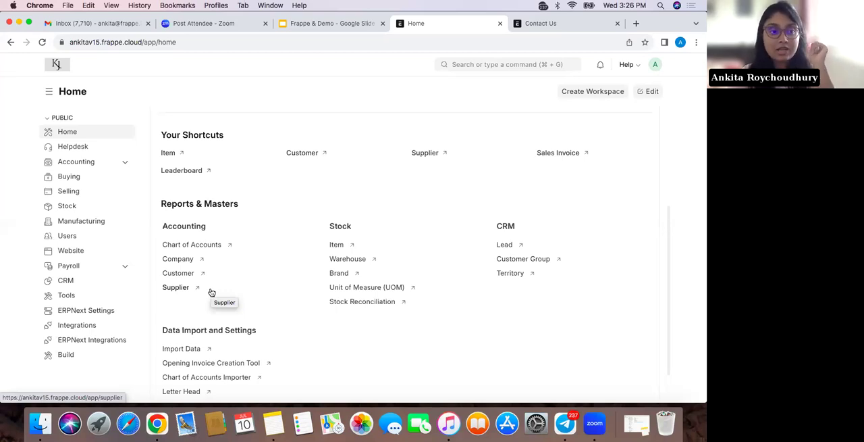
pyautogui.click(94, 178)
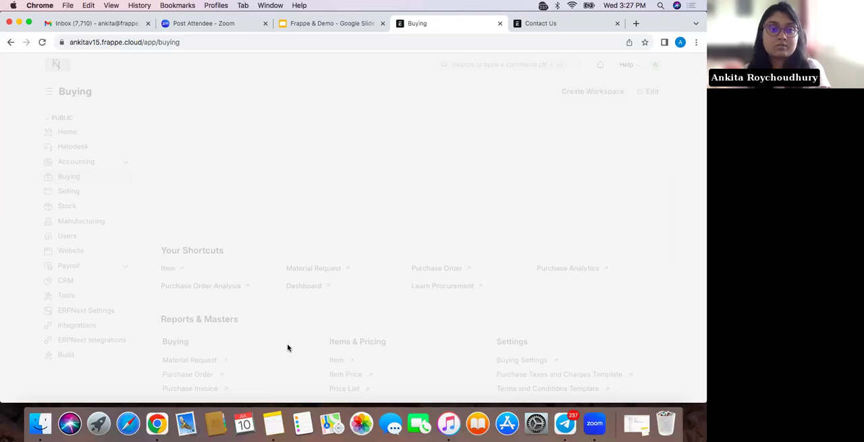
pyautogui.click(43, 43)
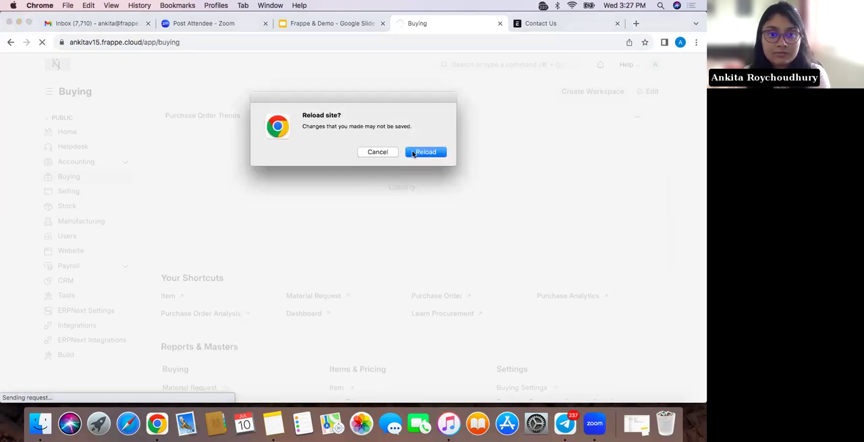
pyautogui.click(427, 151)
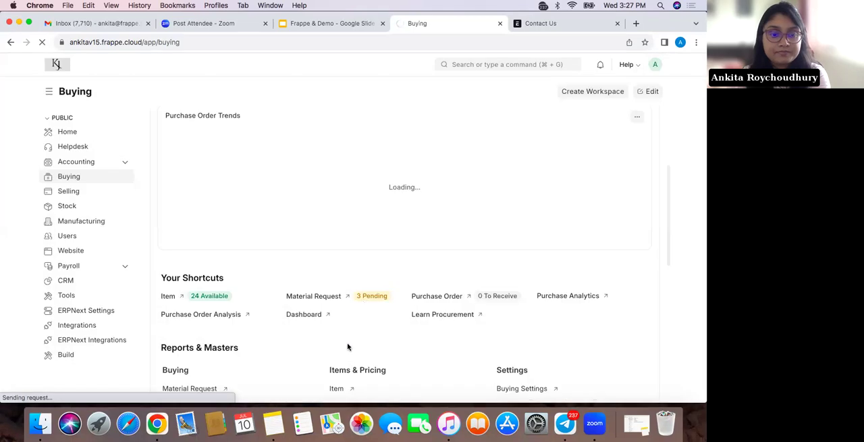
pyautogui.scroll(5, 347, 346)
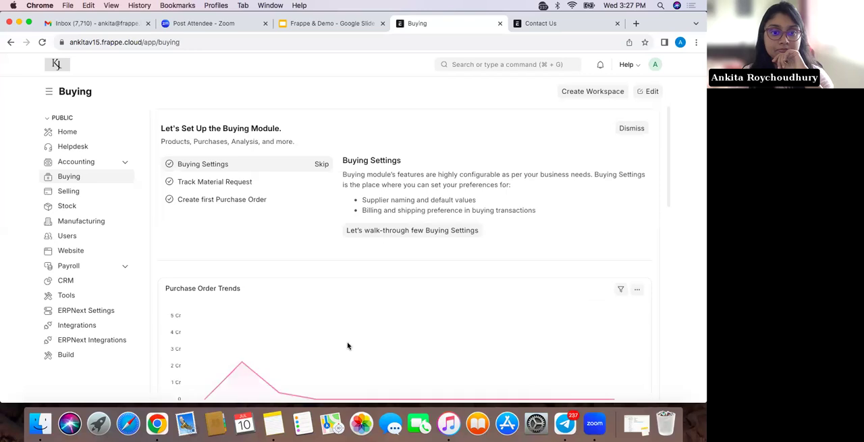
pyautogui.scroll(-3, 347, 345)
pyautogui.scroll(-2, 348, 346)
pyautogui.scroll(-3, 348, 346)
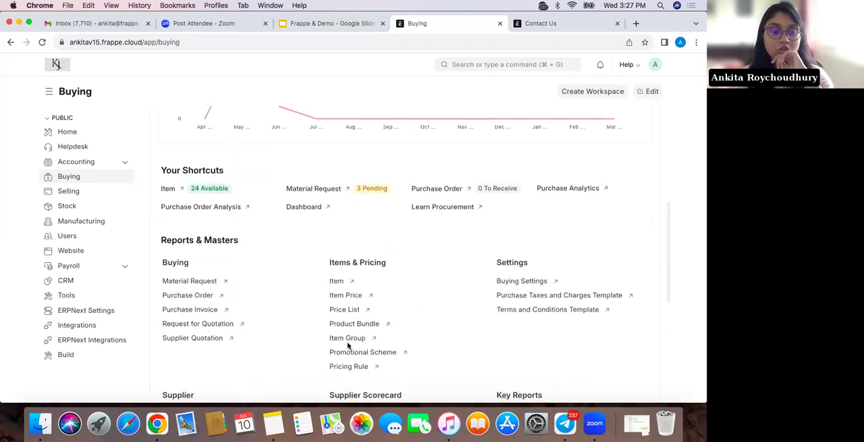
pyautogui.scroll(-1, 348, 346)
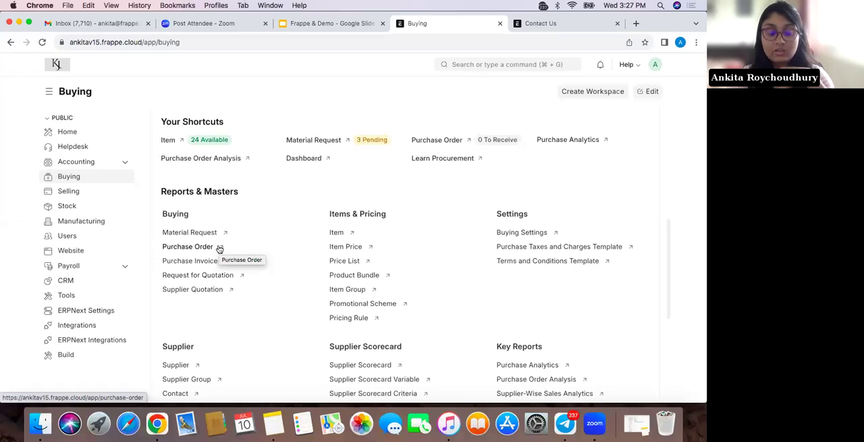
# Search for "purchase", open the Purchase Order list, and start a new purchase order
pyautogui.click(492, 66)
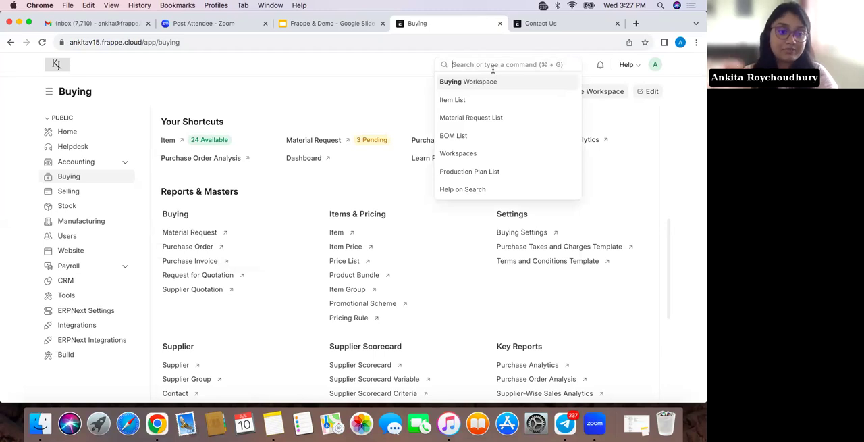
pyautogui.write('pur')
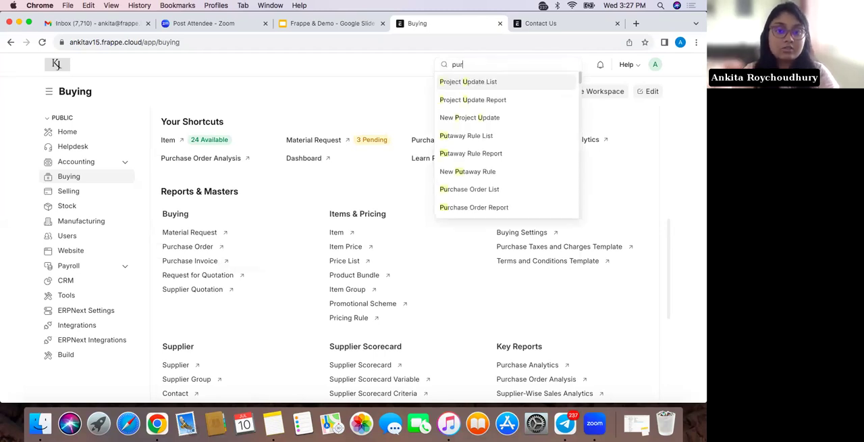
pyautogui.write('chase')
pyautogui.click(508, 86)
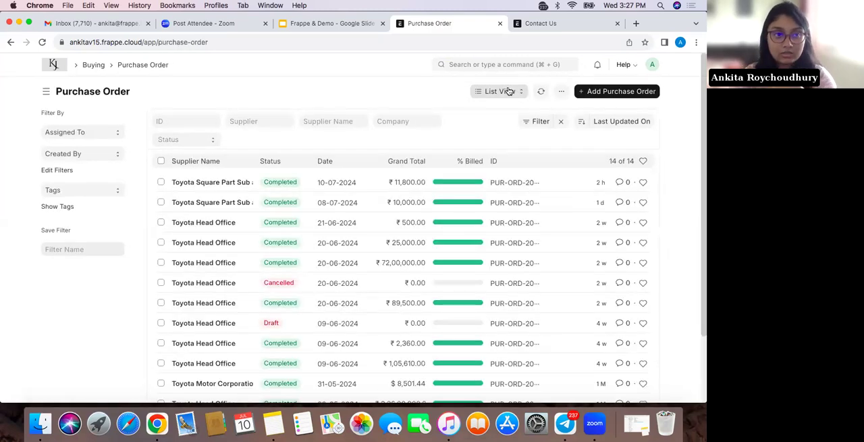
pyautogui.click(635, 96)
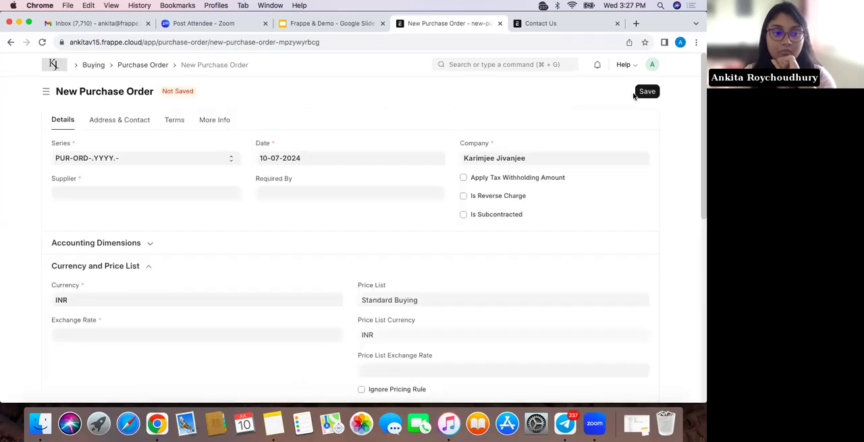
# Set the purchase order's supplier to Toyota Motor Corporation and its required-by date to 12-07-2024
pyautogui.click(206, 193)
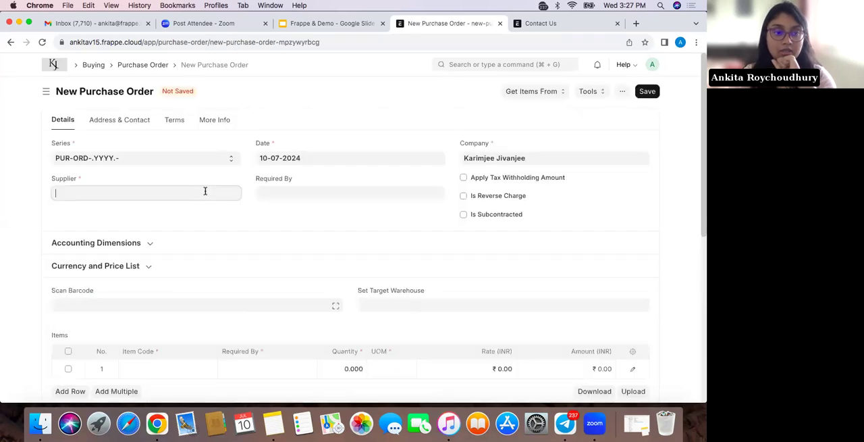
pyautogui.write('toyota')
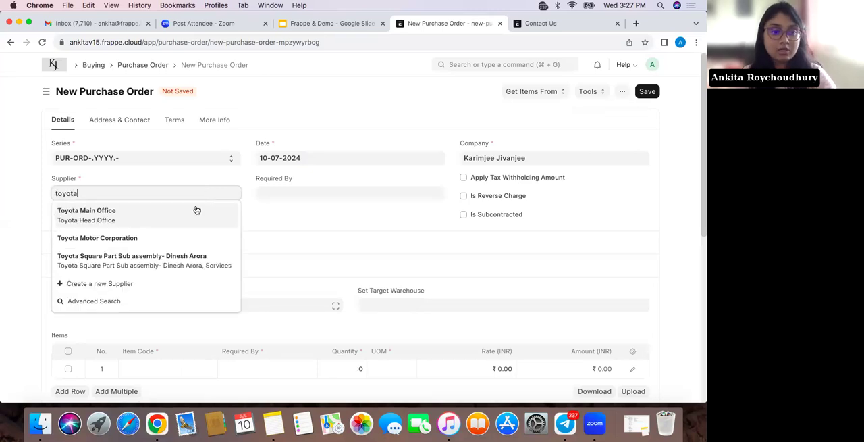
pyautogui.click(192, 235)
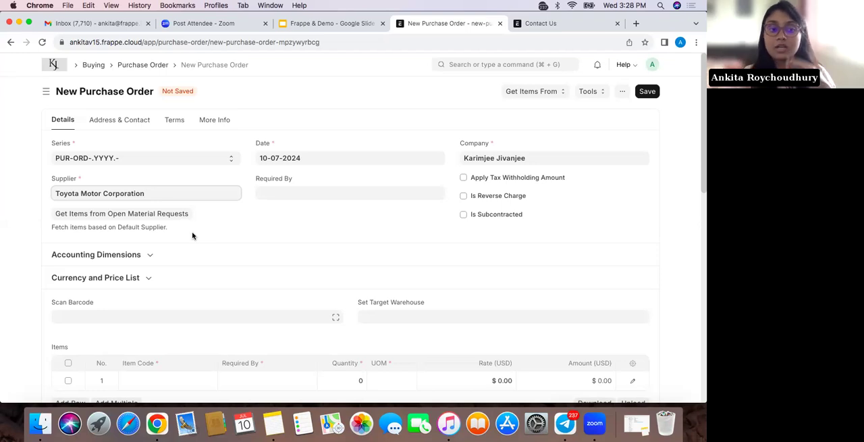
pyautogui.click(291, 197)
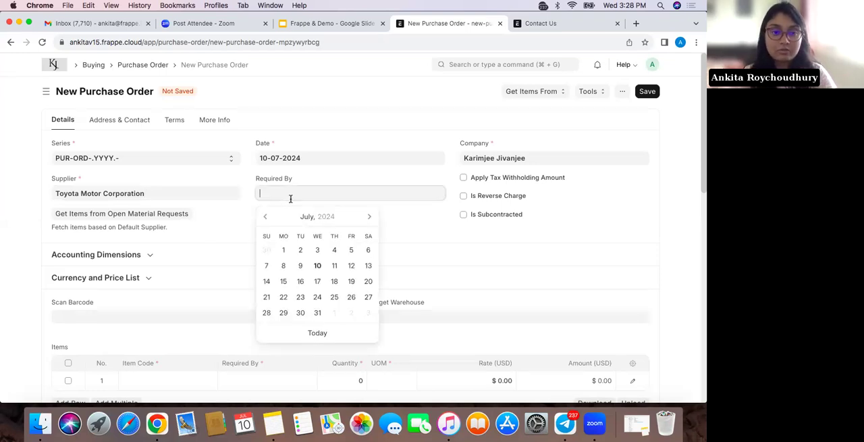
pyautogui.click(351, 268)
# Choose Innova Crysta-BLA as the item in the first row of the purchase order's items table
pyautogui.scroll(-4, 270, 284)
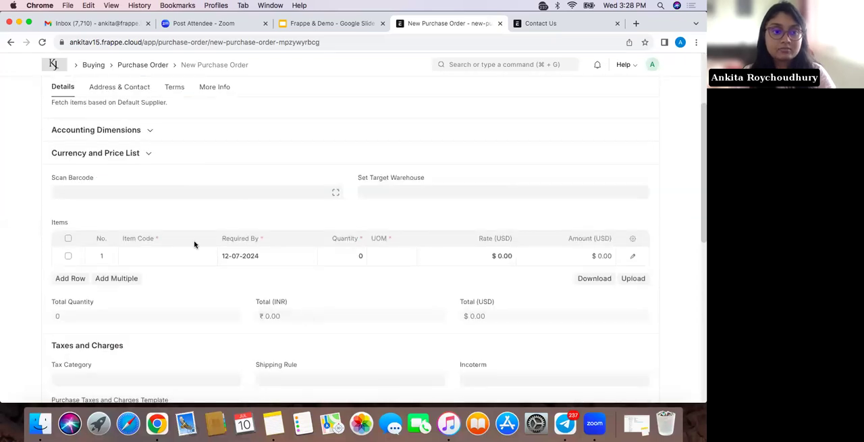
pyautogui.click(161, 255)
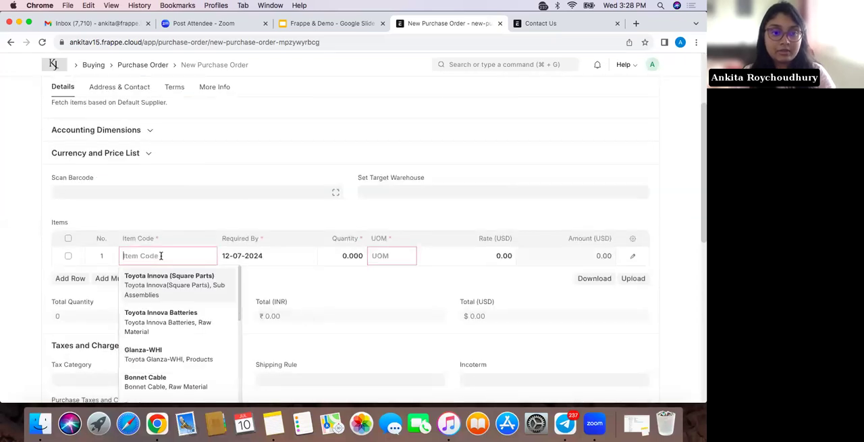
pyautogui.scroll(-5, 169, 307)
pyautogui.scroll(-2, 170, 310)
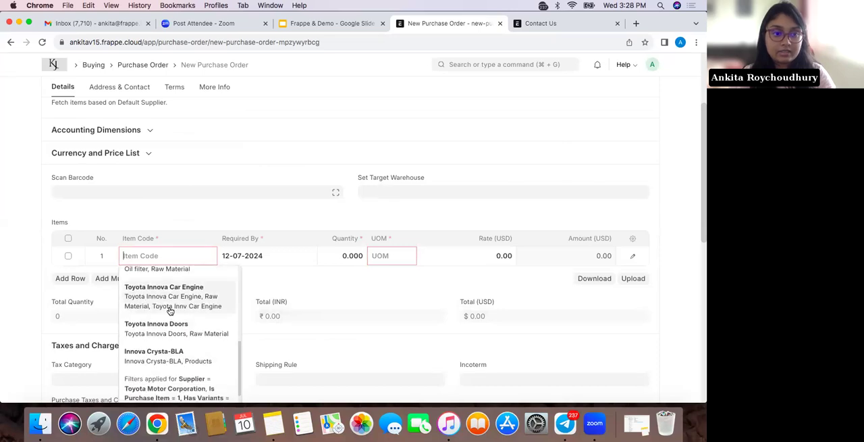
pyautogui.scroll(-3, 170, 312)
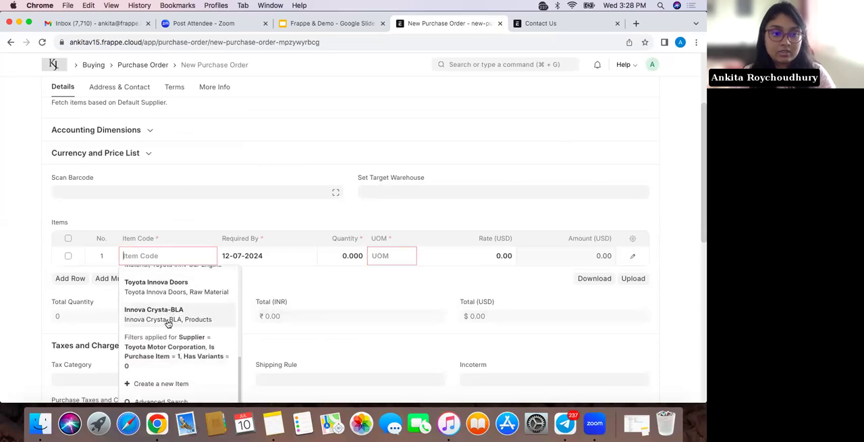
pyautogui.click(168, 322)
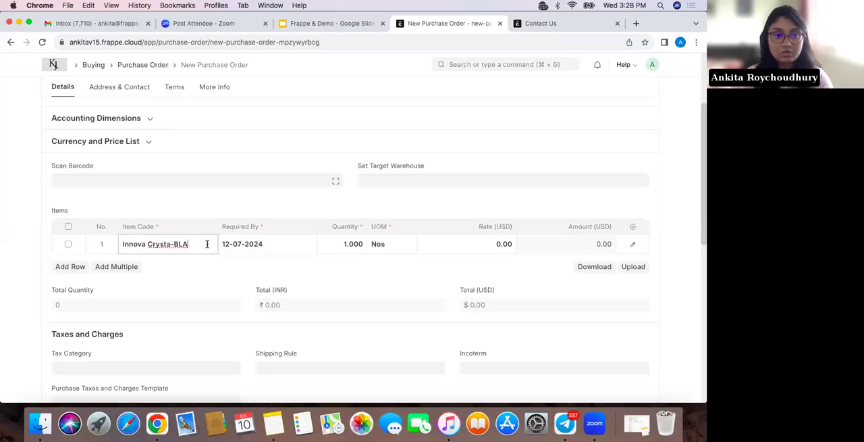
# Search for "item", look over the Products group in the Item list, and return to the unsaved purchase order
pyautogui.tripleClick(162, 244)
pyautogui.click(494, 64)
pyautogui.write('item')
pyautogui.click(498, 86)
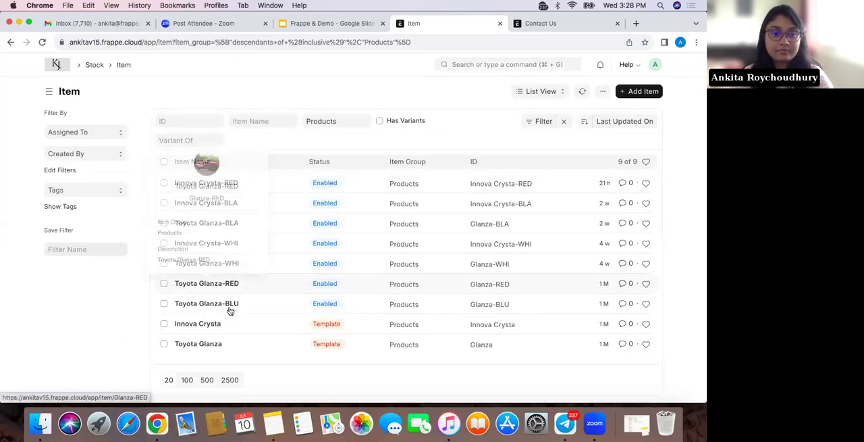
pyautogui.click(10, 42)
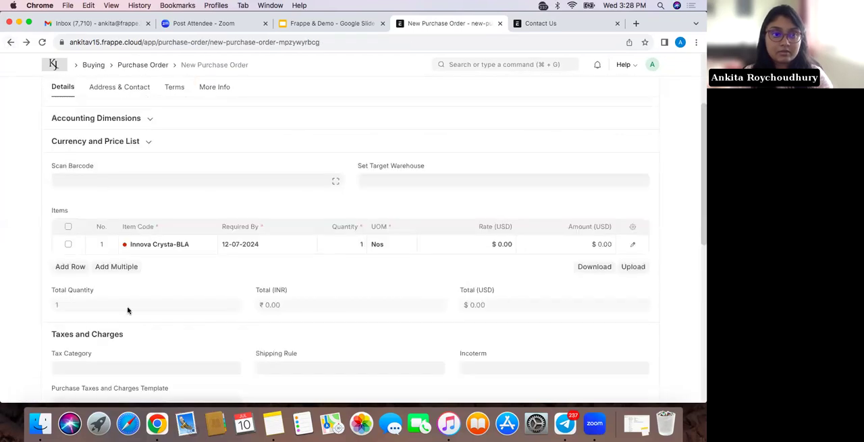
# Open the Innova Crysta-BLA item record from the purchase order and look over its manufacturing settings and dashboard
pyautogui.click(169, 244)
pyautogui.click(212, 245)
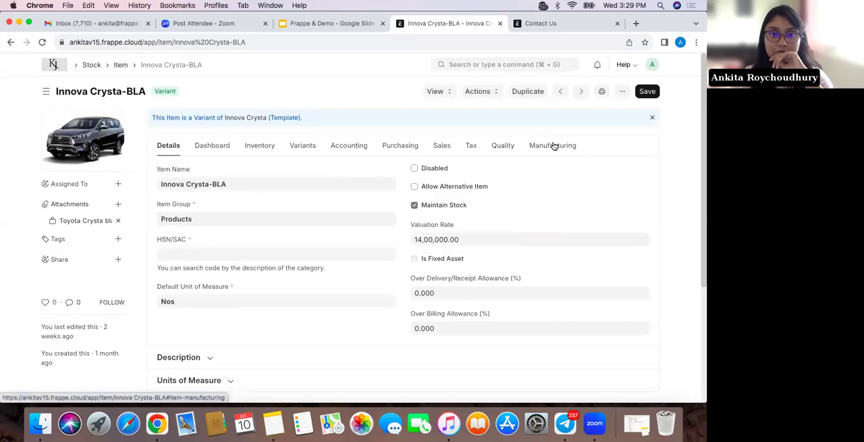
pyautogui.click(553, 147)
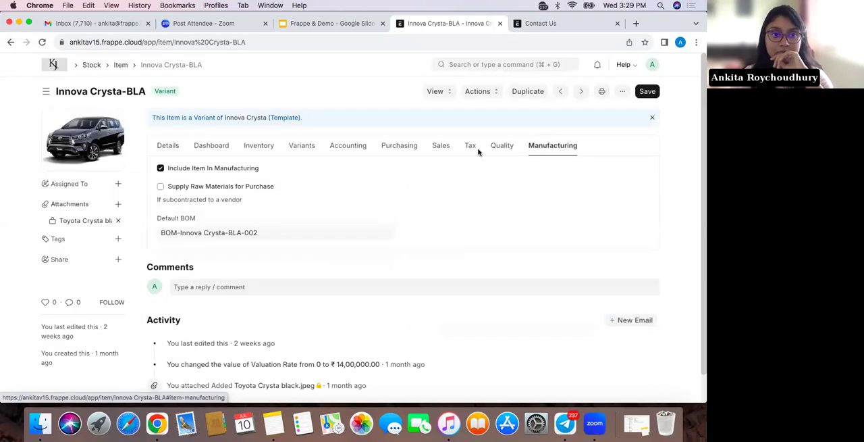
pyautogui.click(213, 146)
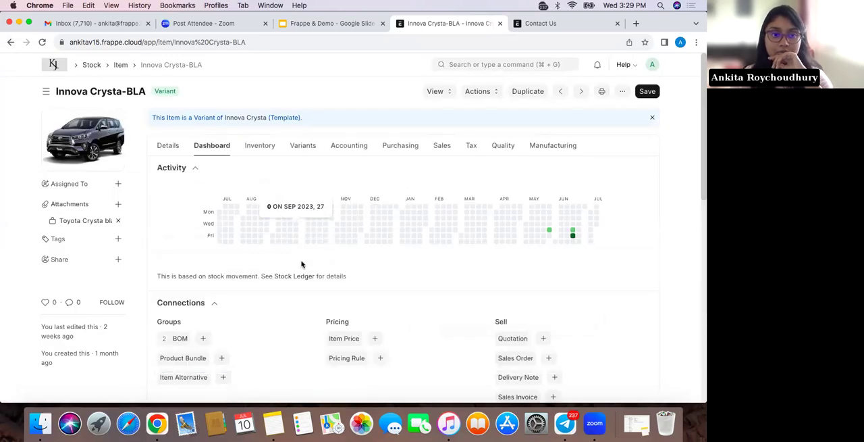
# From the item's linked Item Price list, start a new item price on the Standard Selling price list
pyautogui.scroll(-3, 343, 230)
pyautogui.click(346, 232)
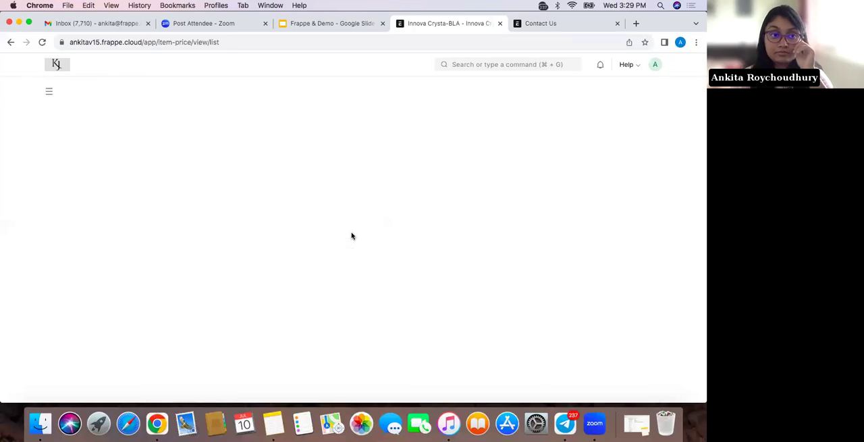
pyautogui.click(436, 265)
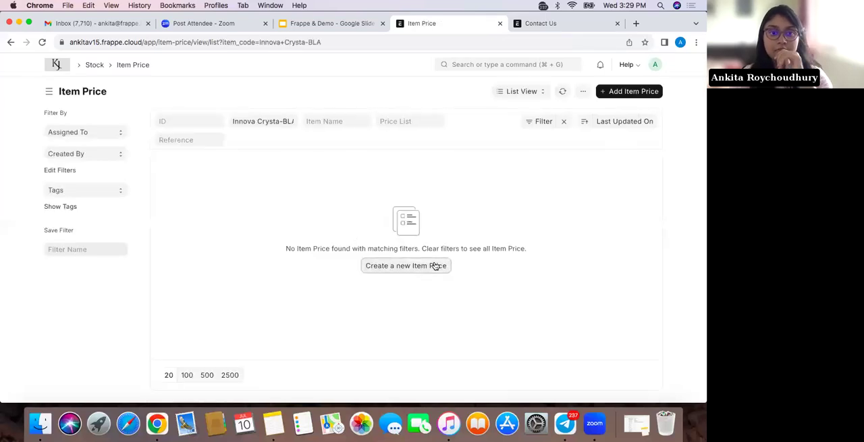
pyautogui.click(314, 196)
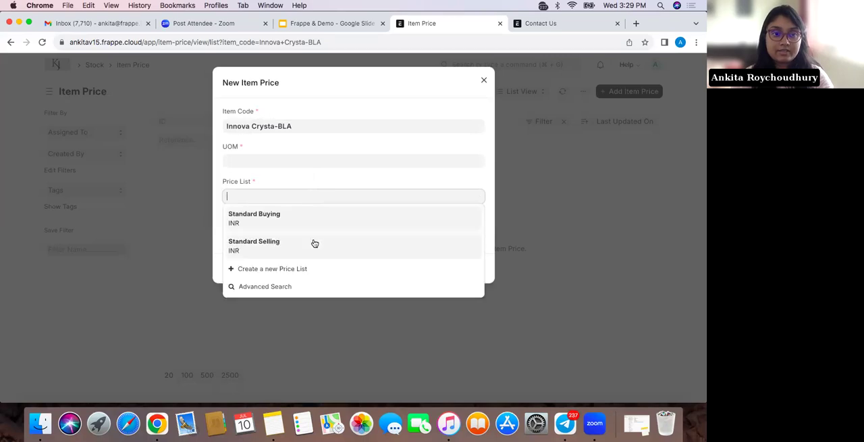
pyautogui.click(315, 243)
# Set the new item price's rate to 50,000 and try to save it
pyautogui.click(290, 230)
pyautogui.press('BackSpace')
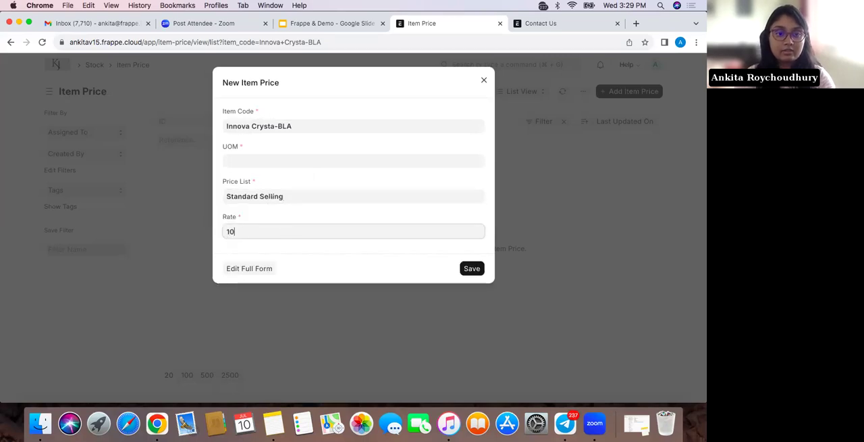
pyautogui.click(310, 260)
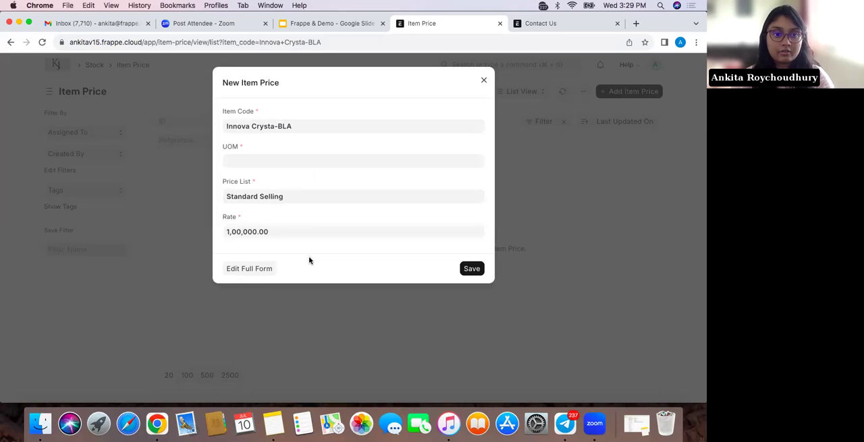
pyautogui.click(227, 232)
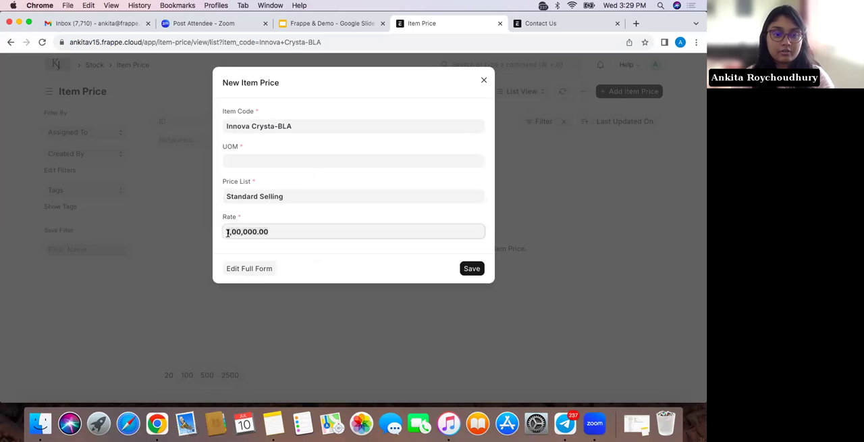
pyautogui.press('BackSpace')
pyautogui.write('50,00')
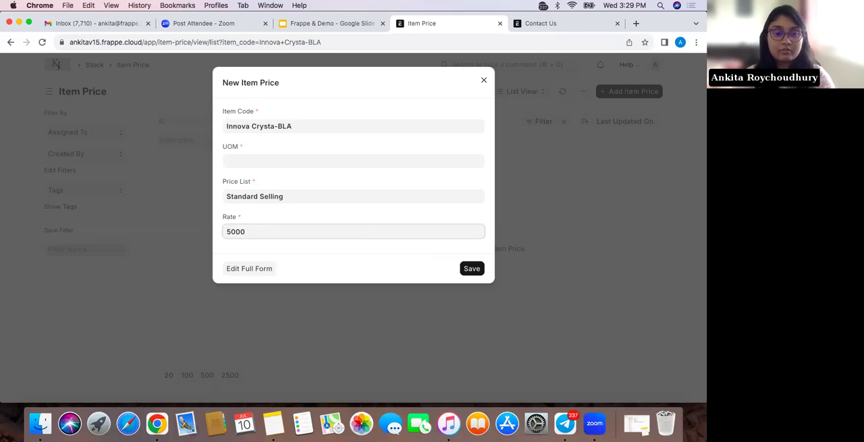
pyautogui.write('0')
pyautogui.click(472, 268)
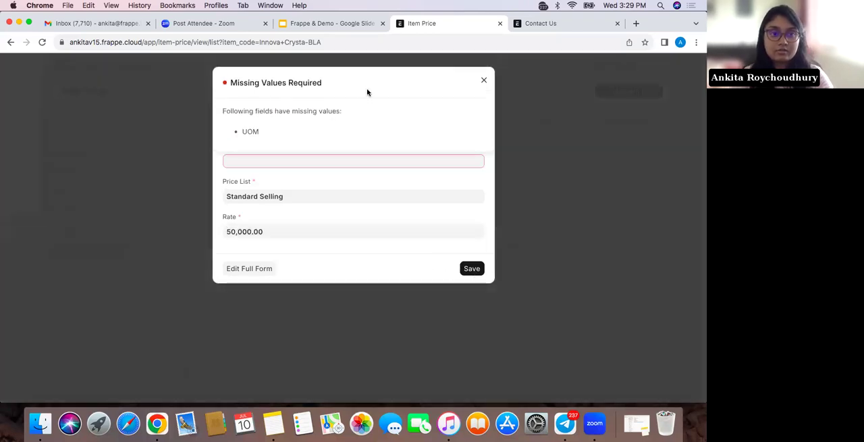
# Set the new item price's UOM to Nos and save it
pyautogui.click(485, 81)
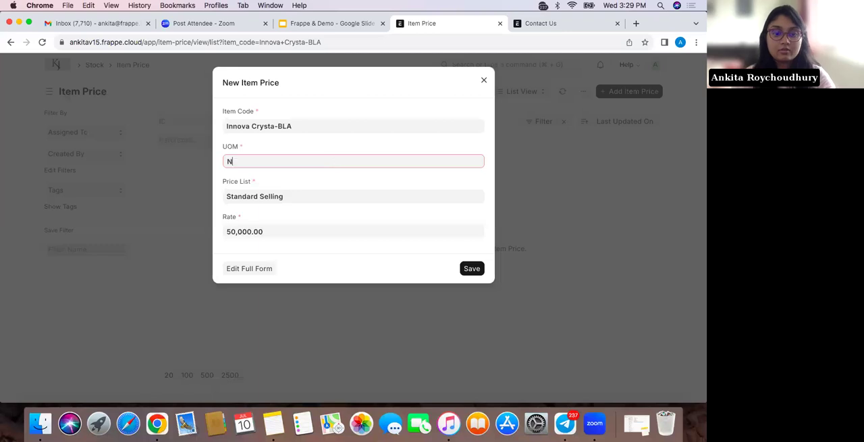
pyautogui.click(340, 168)
pyautogui.write('No')
pyautogui.click(341, 179)
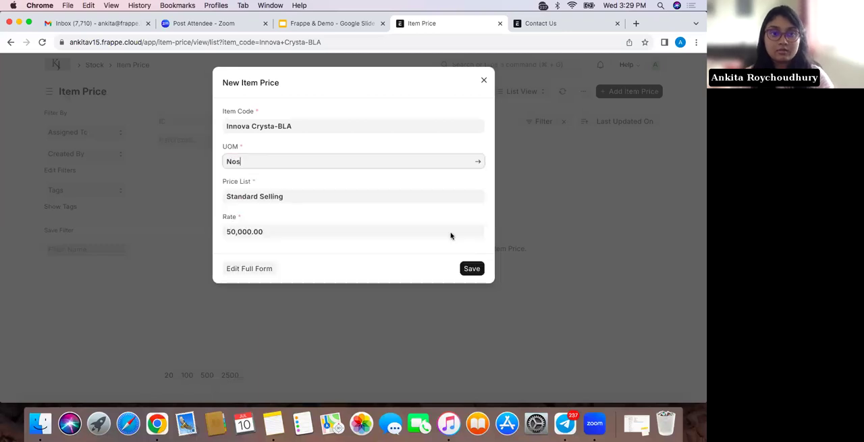
pyautogui.click(473, 271)
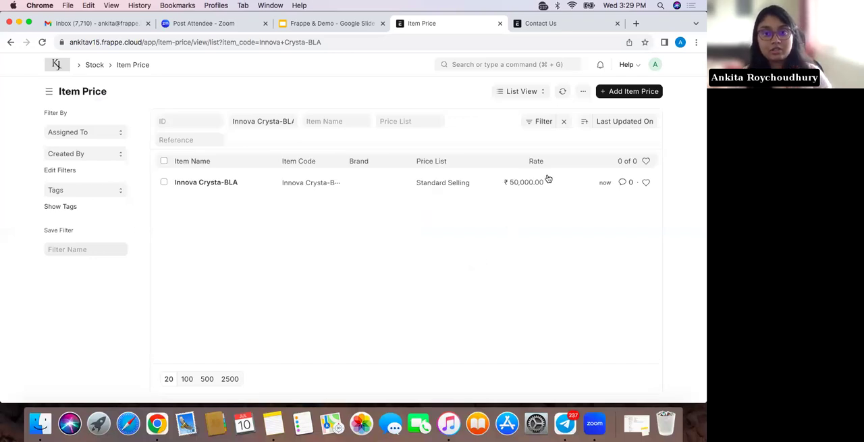
# Open the saved Innova Crysta-BLA item price and examine its price list, currency, rate and validity details
pyautogui.click(262, 189)
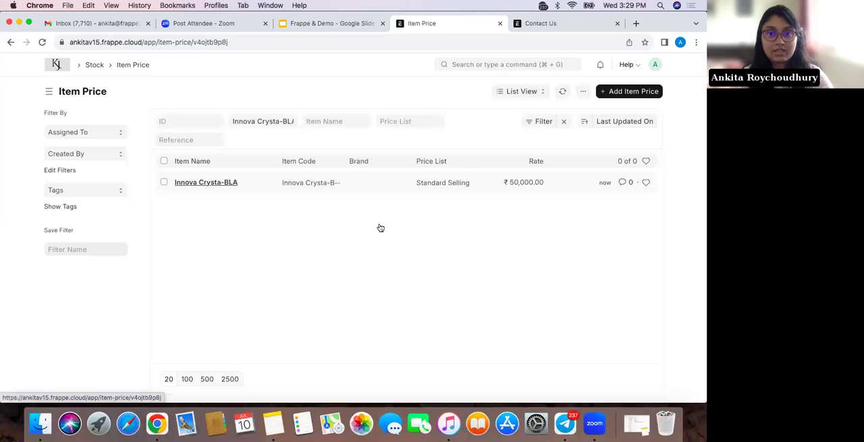
pyautogui.scroll(-3, 323, 264)
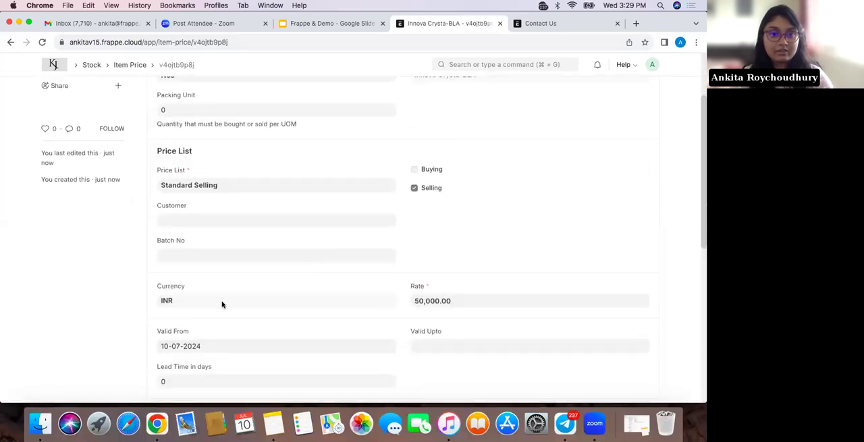
pyautogui.scroll(3, 222, 304)
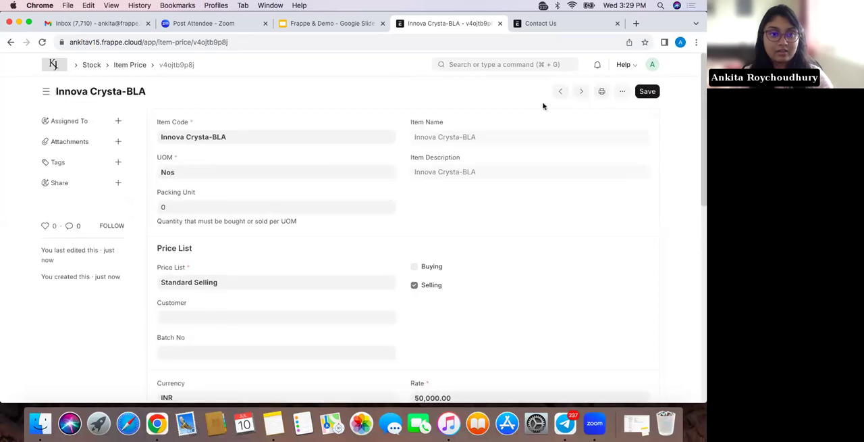
pyautogui.click(622, 91)
pyautogui.click(559, 165)
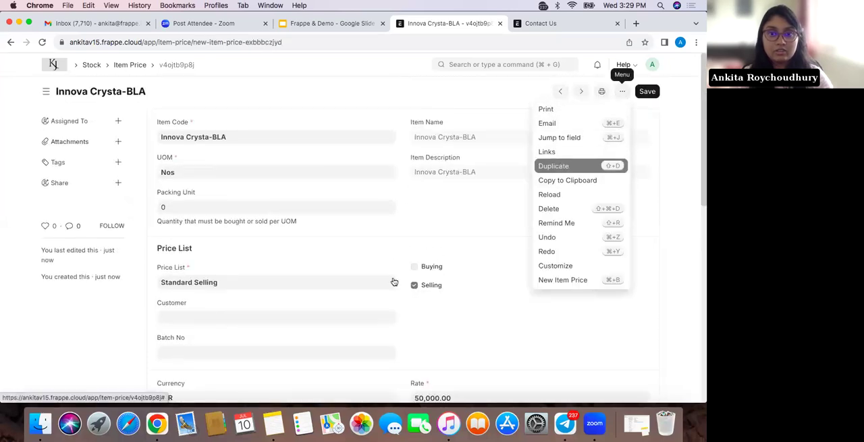
pyautogui.scroll(-3, 214, 285)
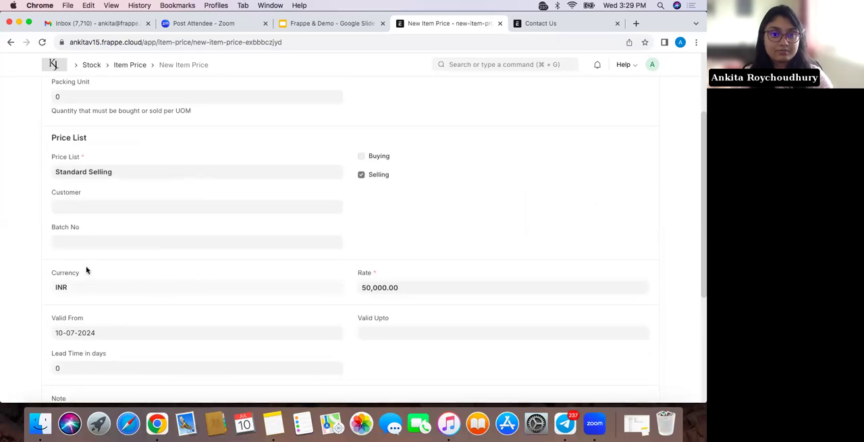
pyautogui.scroll(3, 87, 270)
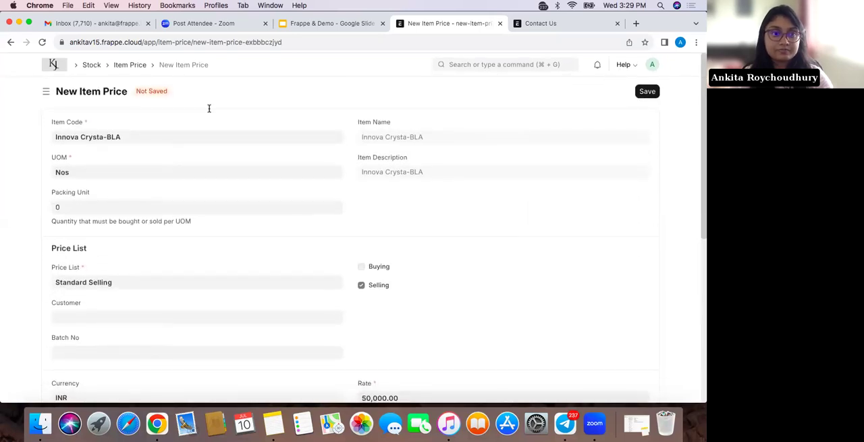
pyautogui.click(129, 65)
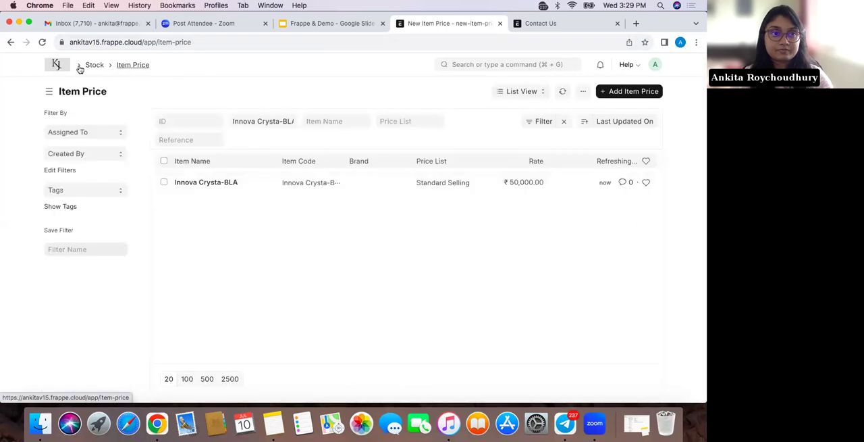
# Go back through the visited pages to the unsaved purchase order
pyautogui.click(11, 41)
pyautogui.click(4, 46)
pyautogui.click(5, 46)
pyautogui.click(4, 46)
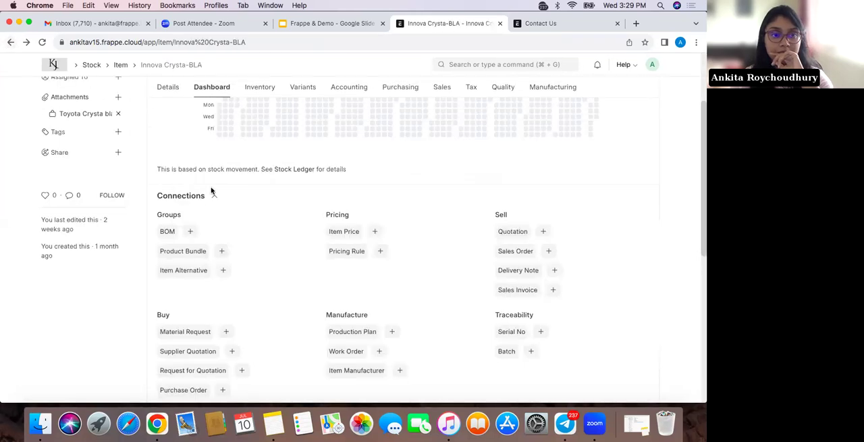
pyautogui.click(9, 43)
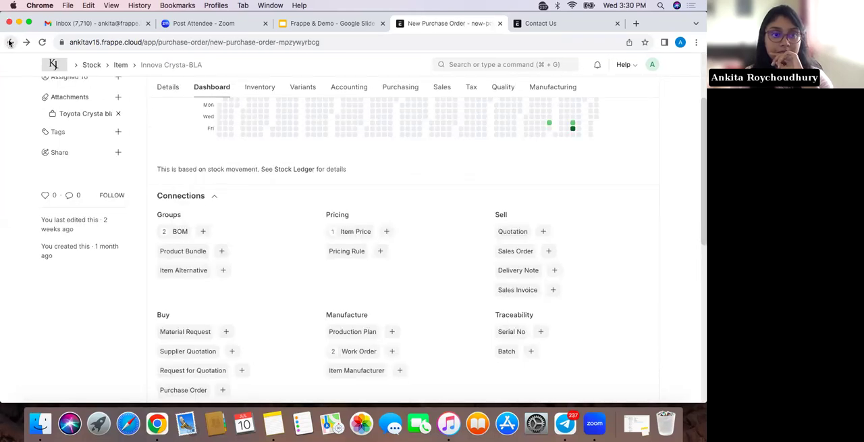
# Set the Innova Crysta-BLA row's rate to 5000 USD and save the purchase order
pyautogui.scroll(-3, 228, 257)
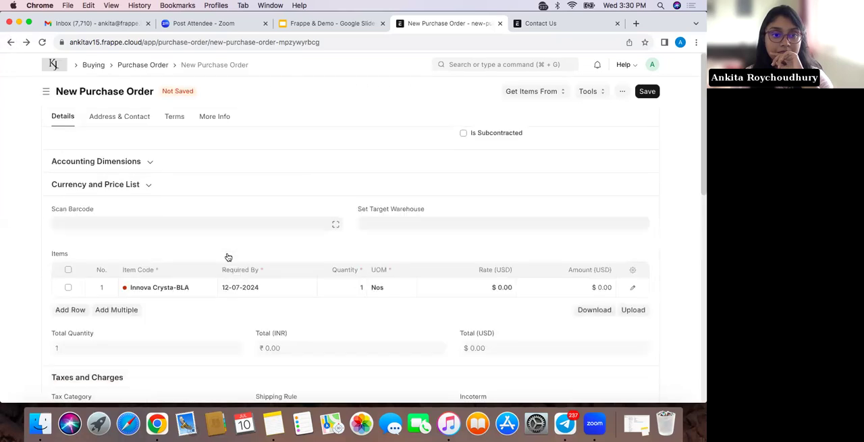
pyautogui.click(502, 290)
pyautogui.press('BackSpace')
pyautogui.write('5000')
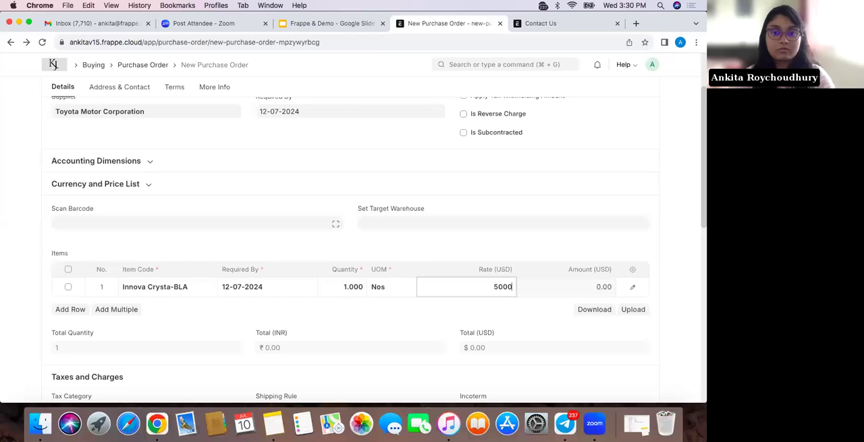
pyautogui.click(546, 305)
pyautogui.scroll(3, 545, 303)
pyautogui.click(646, 91)
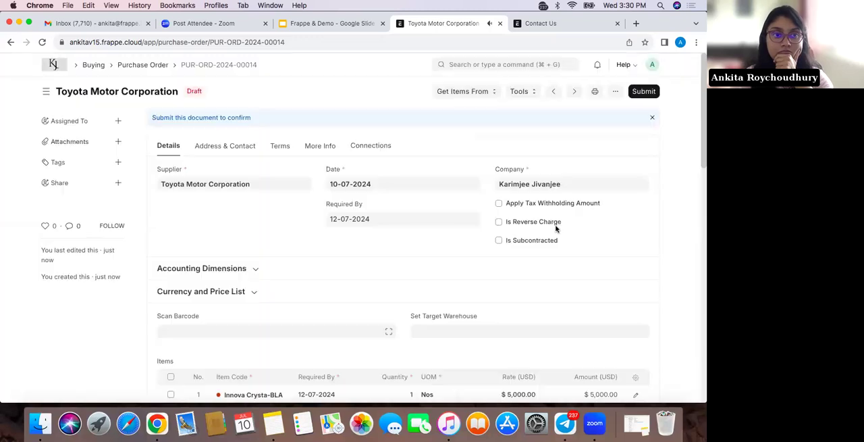
# Review the saved purchase order's items and taxes sections, and submit the order
pyautogui.scroll(-3, 556, 228)
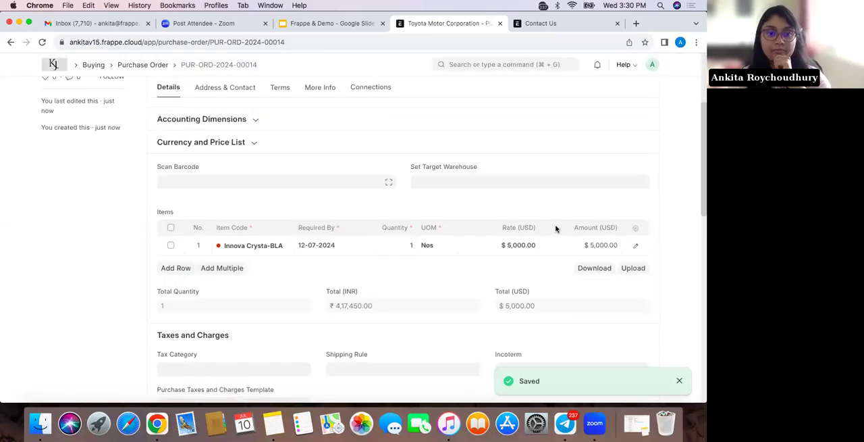
pyautogui.scroll(-10, 473, 301)
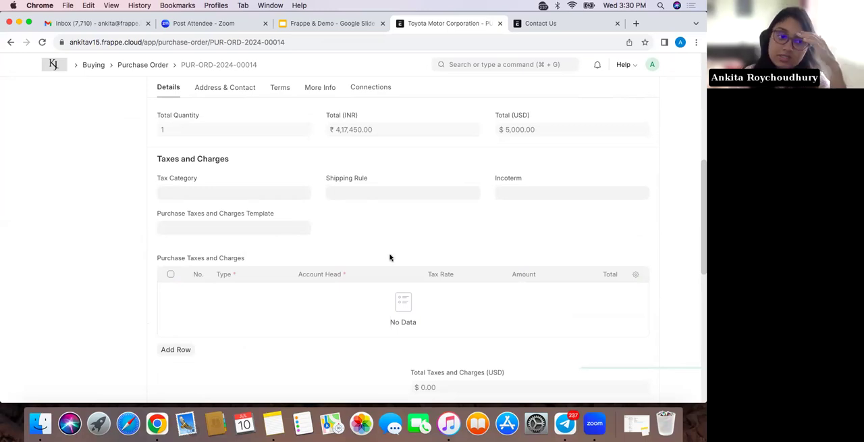
pyautogui.scroll(10, 390, 256)
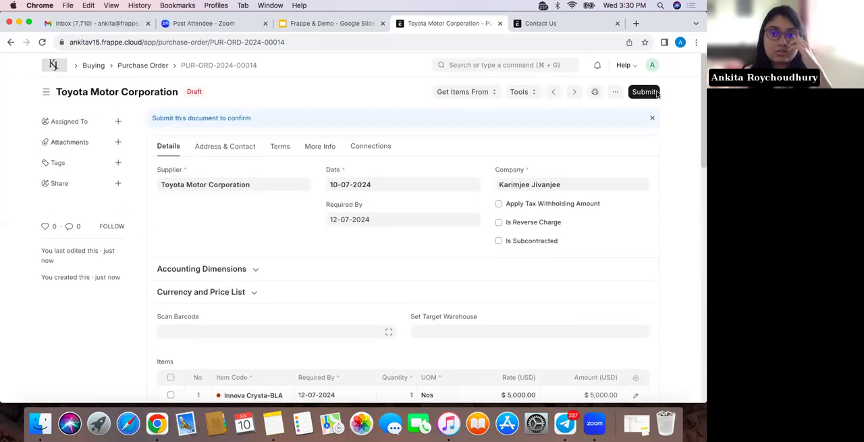
pyautogui.click(644, 91)
pyautogui.click(472, 142)
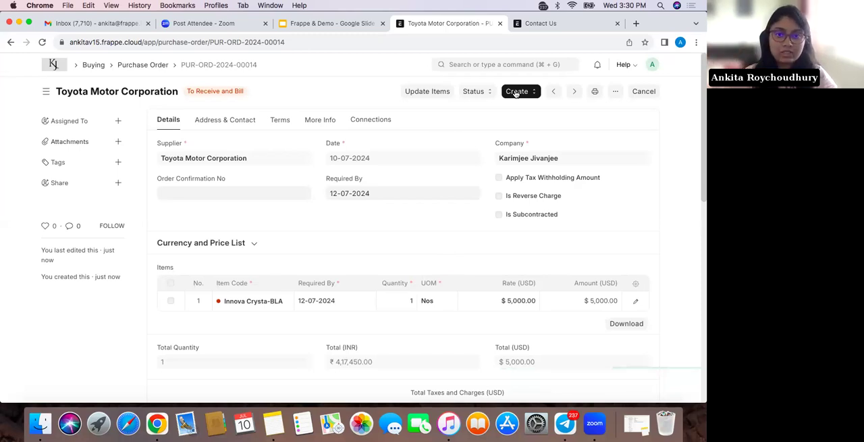
# Create a purchase receipt from the submitted purchase order, look over its items, and expand its accounting dimensions
pyautogui.click(516, 92)
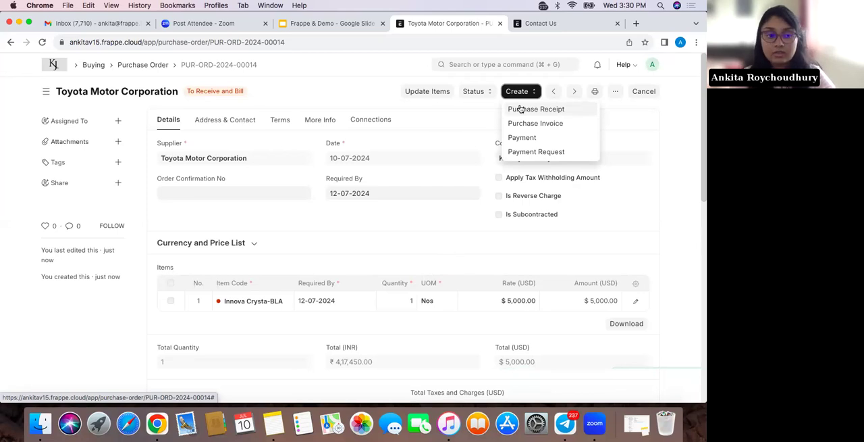
pyautogui.click(521, 108)
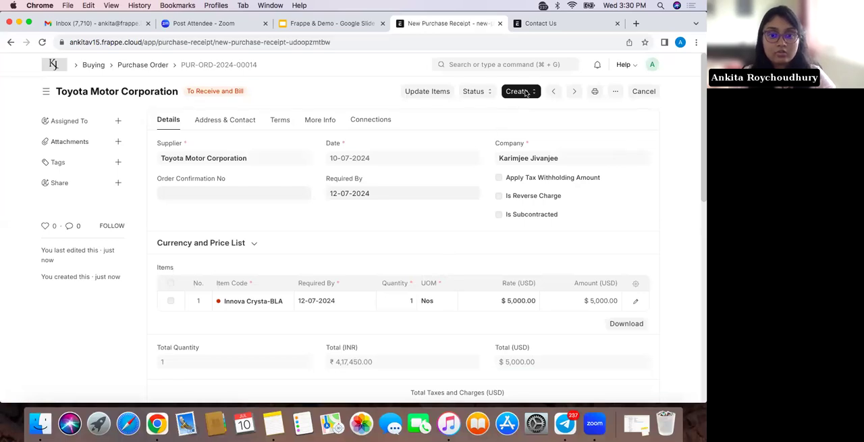
pyautogui.scroll(-3, 395, 236)
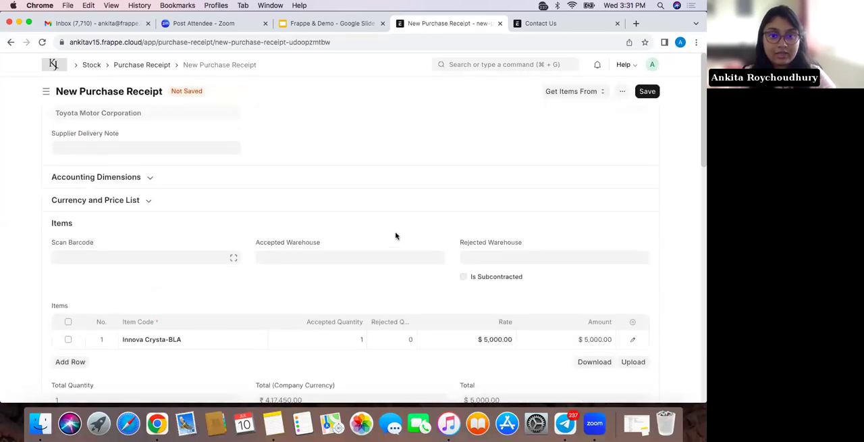
pyautogui.scroll(-1, 371, 250)
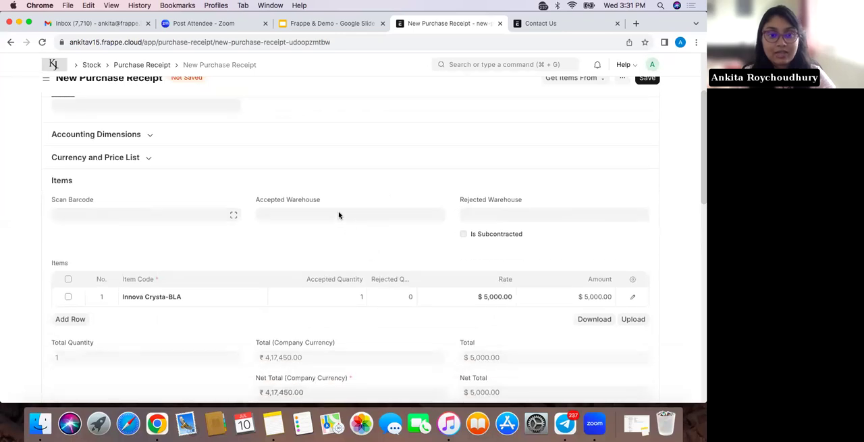
pyautogui.scroll(3, 322, 218)
pyautogui.click(322, 217)
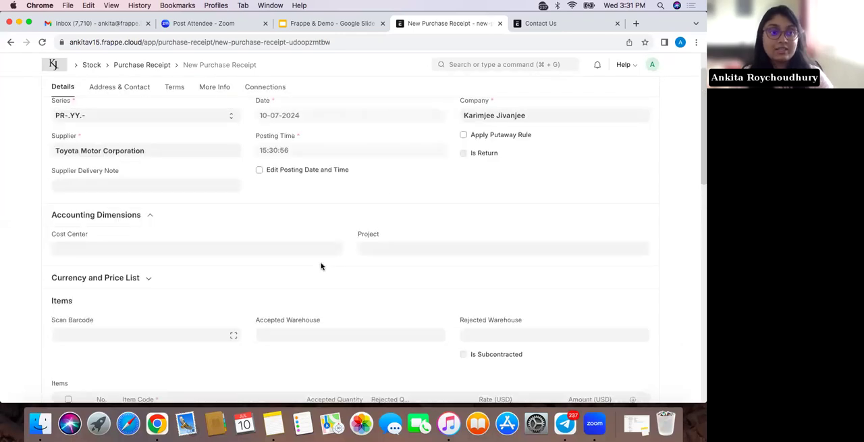
# Collapse the accounting dimensions and review the new purchase receipt's currency and price list settings
pyautogui.scroll(-2, 314, 250)
pyautogui.click(302, 176)
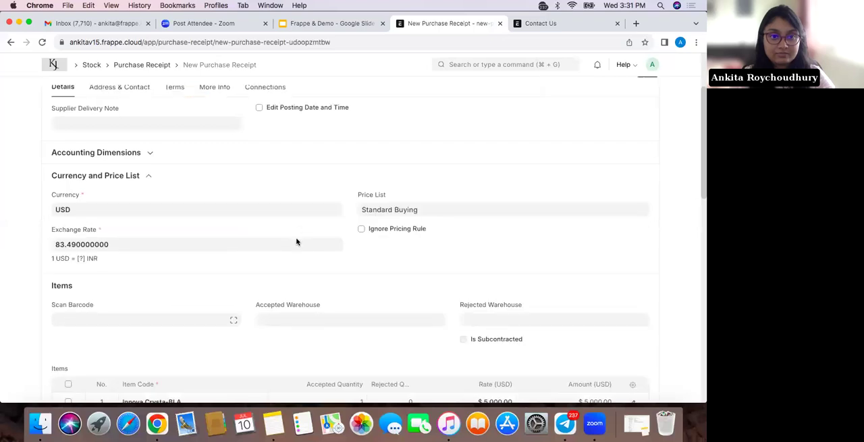
pyautogui.scroll(2, 313, 261)
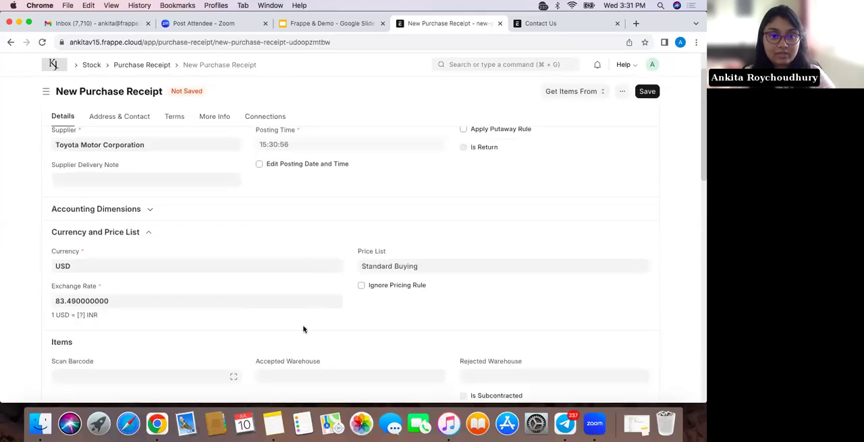
# Set the purchase receipt's accepted warehouse to Stores - F
pyautogui.scroll(-2, 304, 304)
pyautogui.click(307, 301)
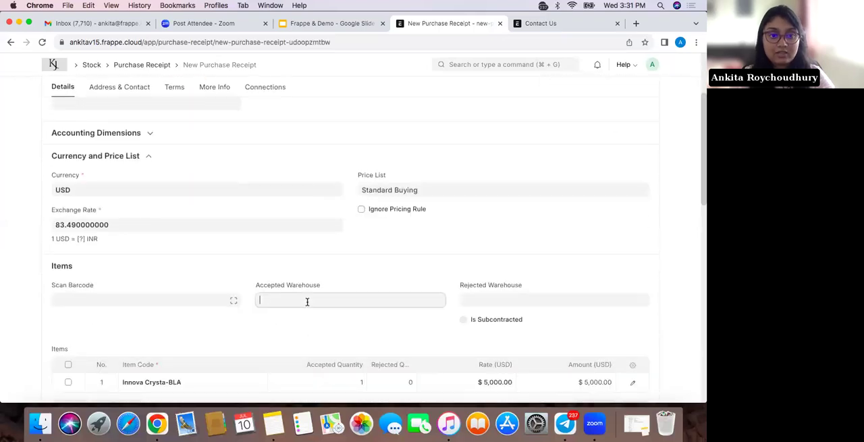
pyautogui.scroll(-2, 307, 303)
pyautogui.write('stores')
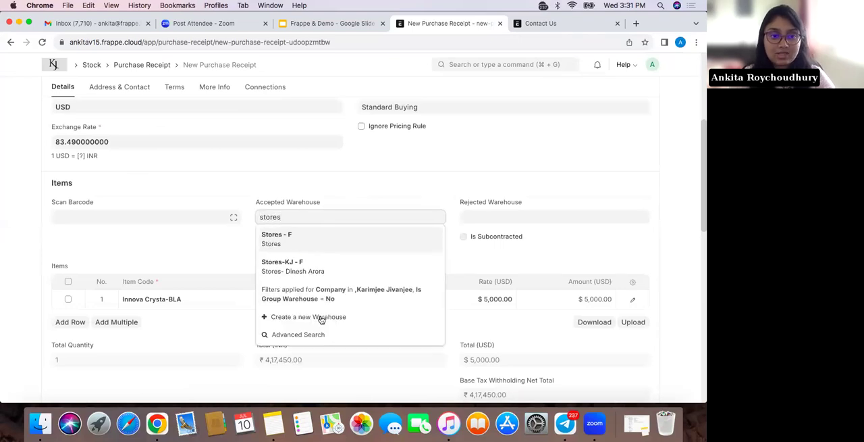
pyautogui.click(333, 243)
pyautogui.scroll(-2, 343, 277)
pyautogui.scroll(8, 369, 279)
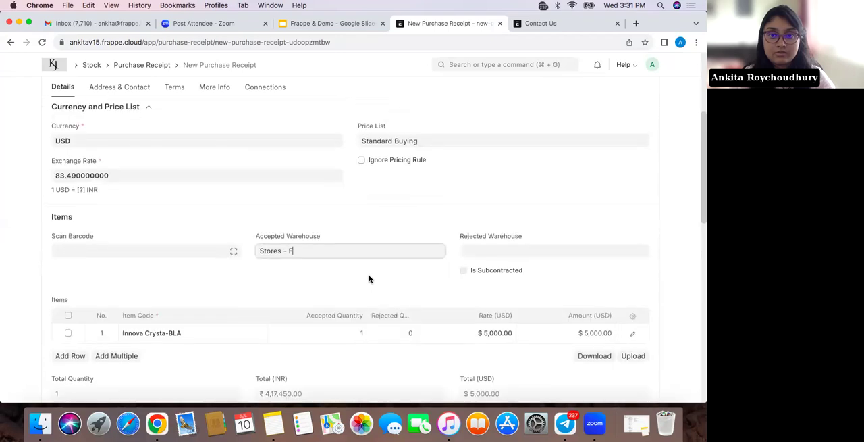
# Save the purchase receipt and permanently submit it
pyautogui.click(648, 91)
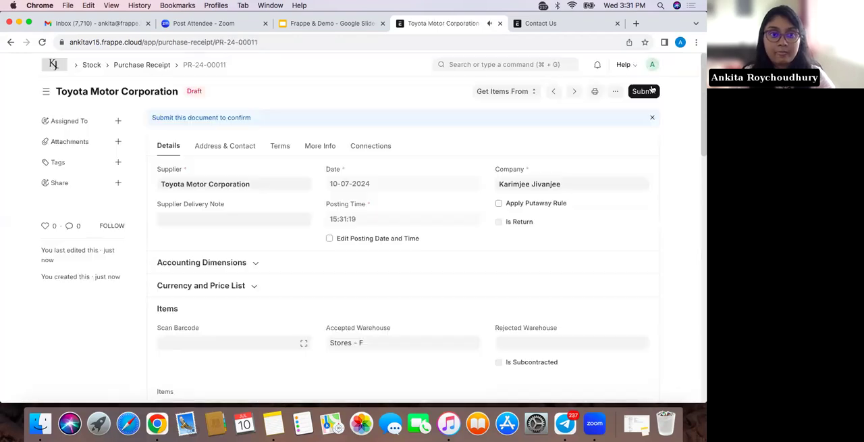
pyautogui.click(649, 90)
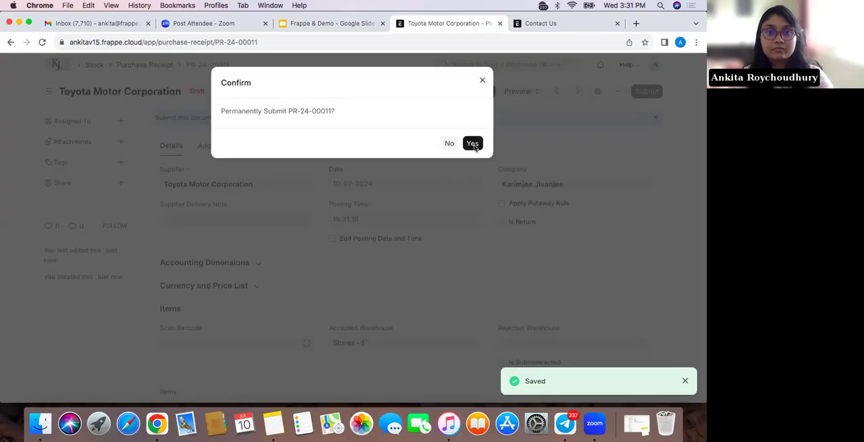
pyautogui.click(473, 144)
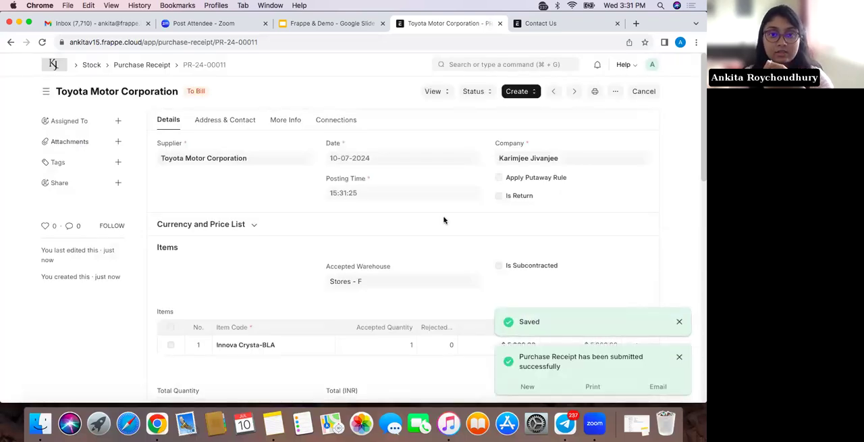
# Open the stock ledger from the submitted receipt and examine its quantity, warehouse and valuation columns and the valuation field type options
pyautogui.click(436, 94)
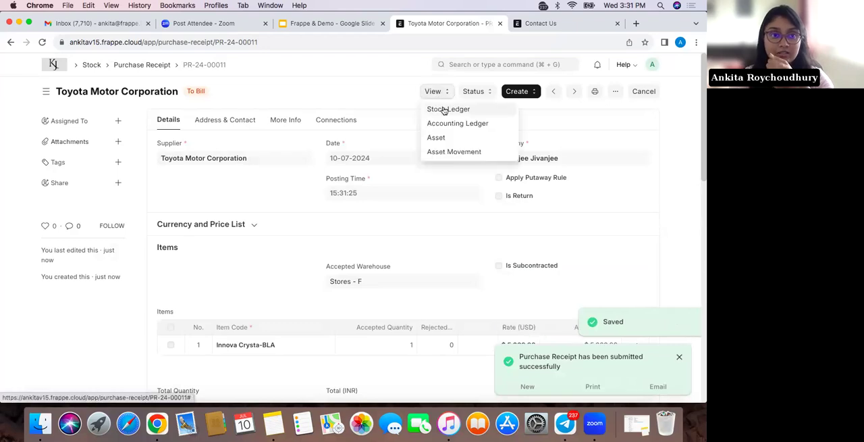
pyautogui.click(443, 110)
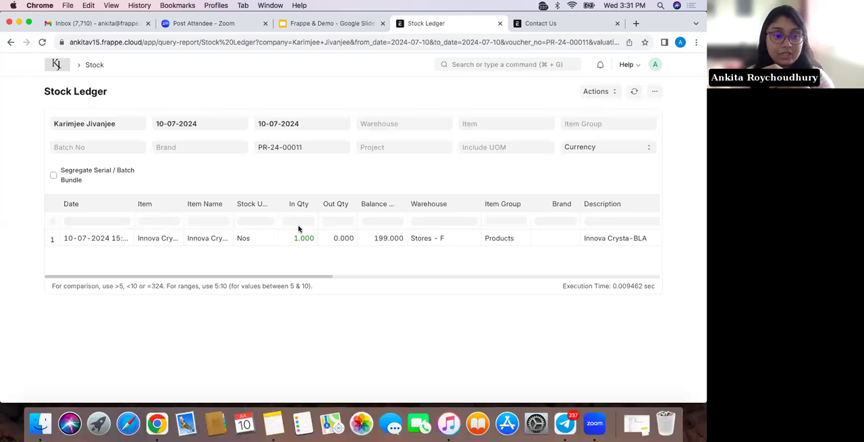
pyautogui.moveTo(241, 276); pyautogui.dragTo(413, 300)
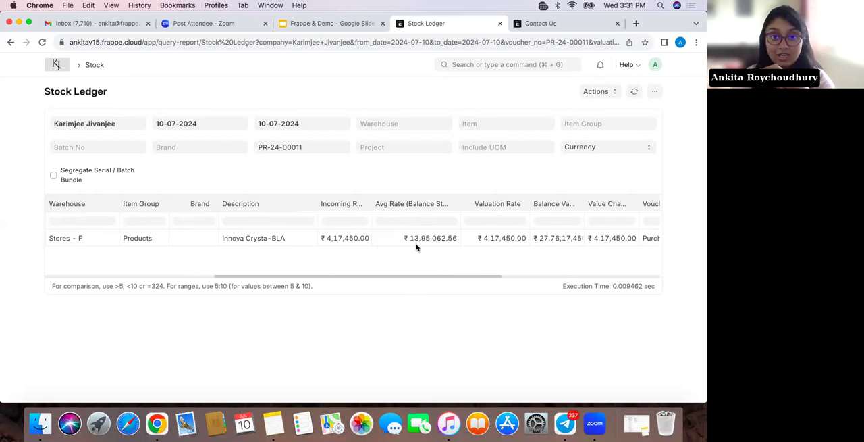
pyautogui.click(612, 147)
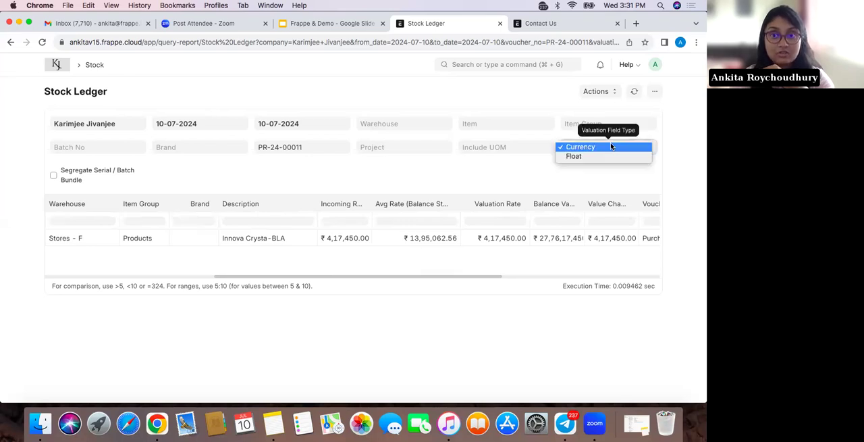
pyautogui.click(639, 146)
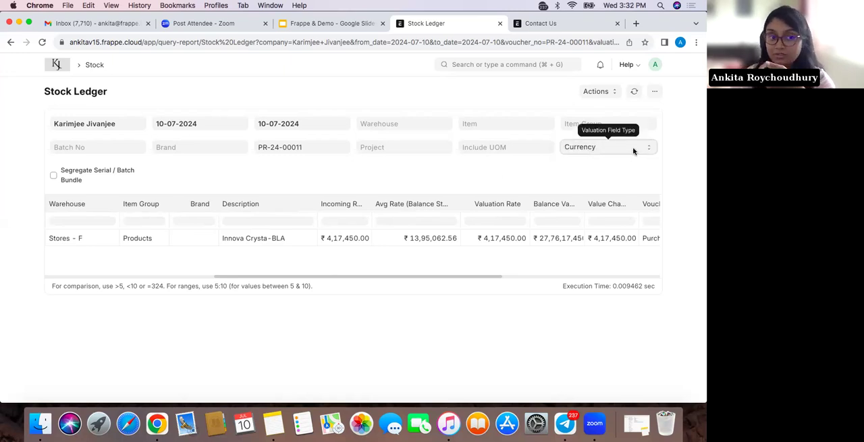
pyautogui.hscroll(-1, 455, 259)
pyautogui.hscroll(-10, 456, 260)
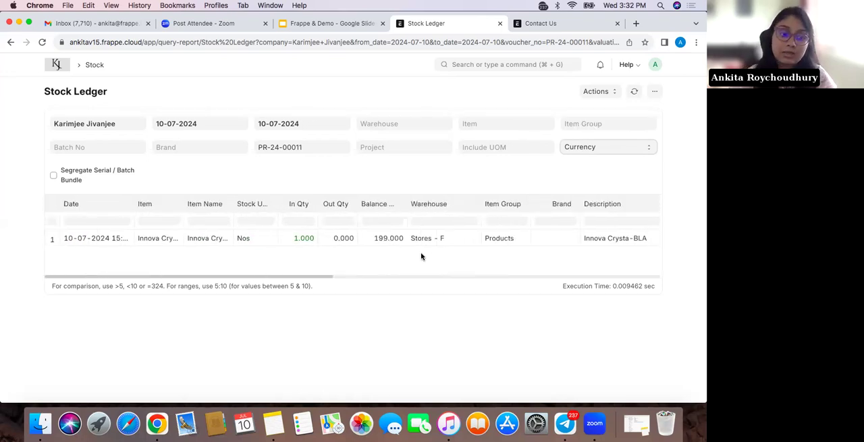
# Return to the submitted purchase receipt and create a purchase invoice from it
pyautogui.click(9, 42)
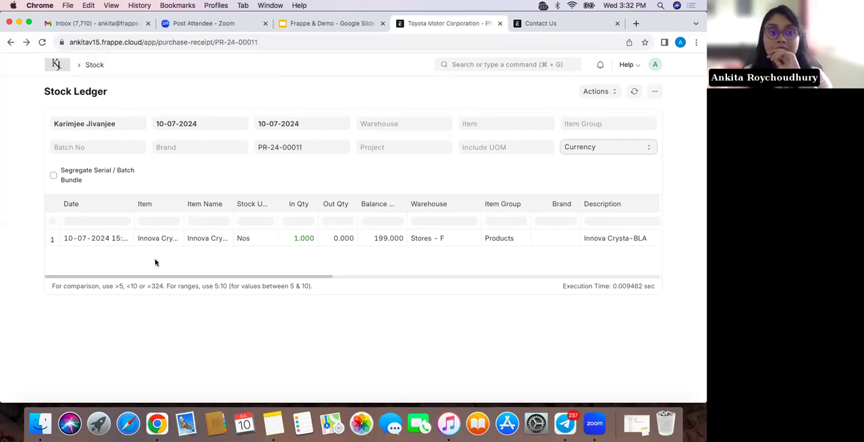
pyautogui.scroll(-2, 330, 338)
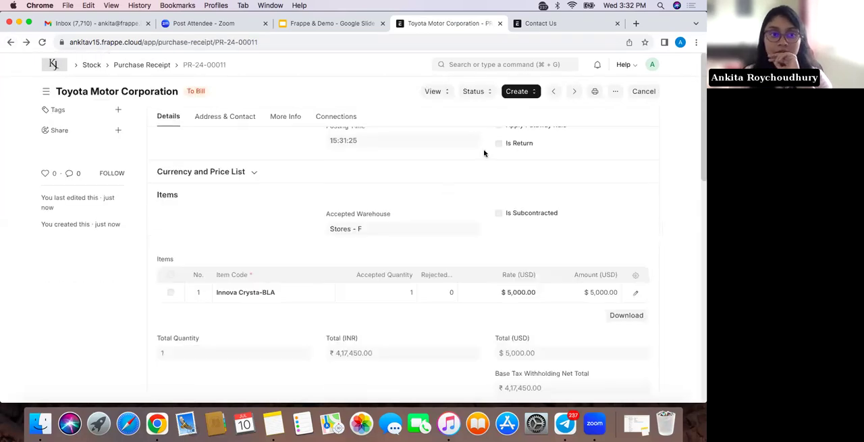
pyautogui.scroll(2, 484, 153)
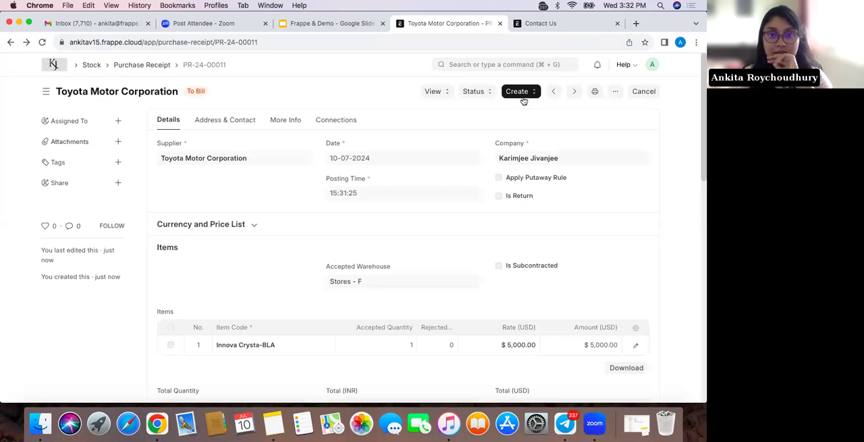
pyautogui.click(521, 96)
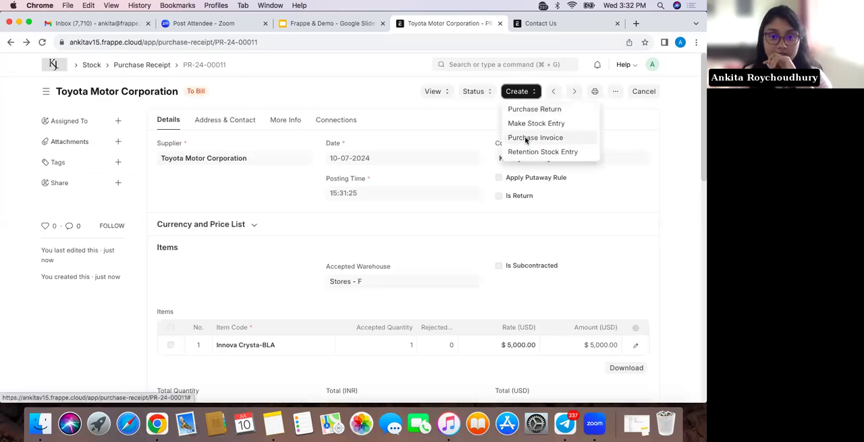
pyautogui.click(526, 138)
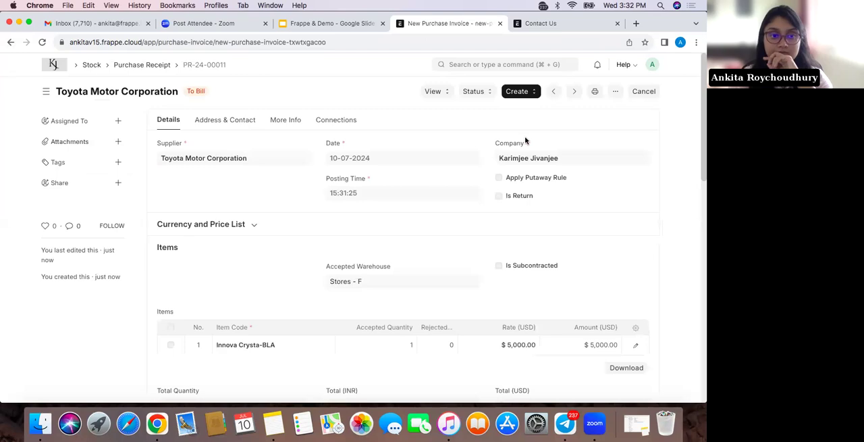
# Look over the new purchase invoice's items, save the invoice and permanently submit it
pyautogui.scroll(-5, 451, 236)
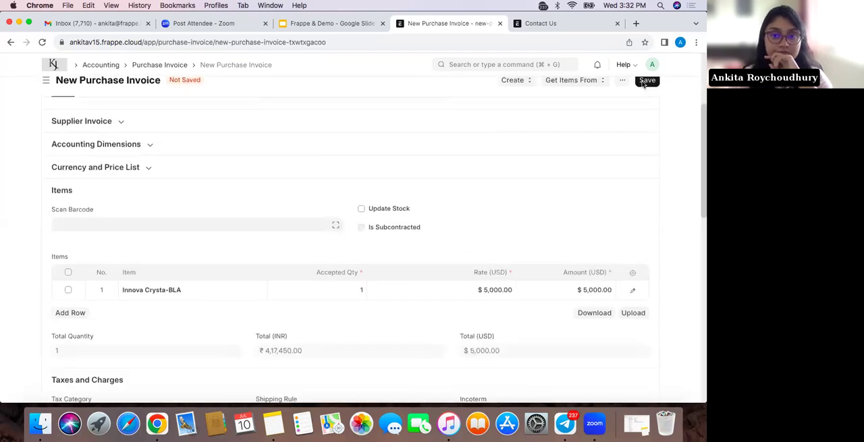
pyautogui.click(643, 83)
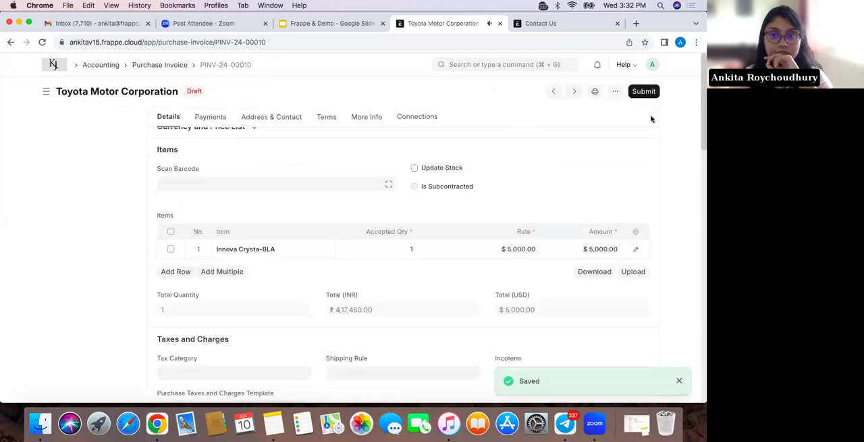
pyautogui.click(644, 91)
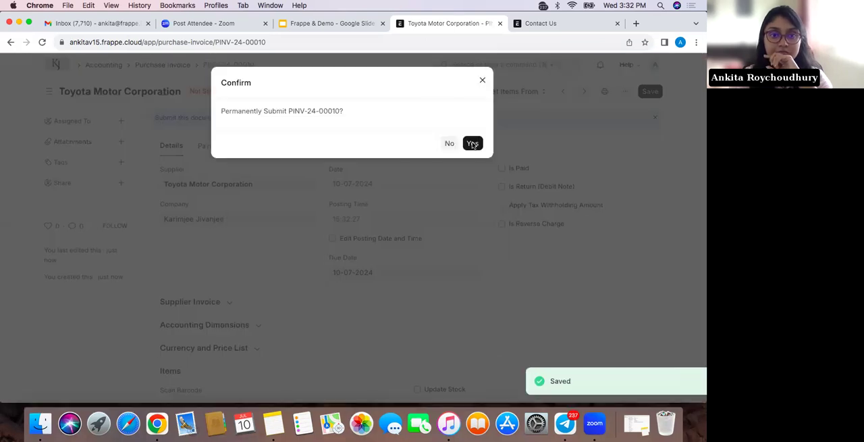
pyautogui.click(472, 144)
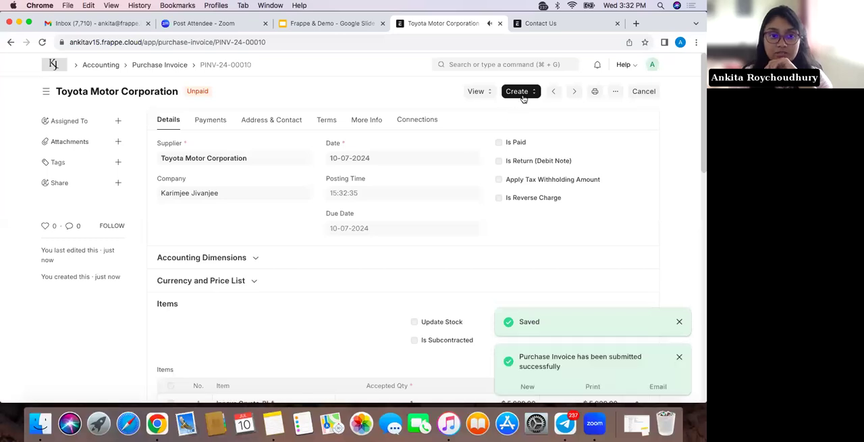
# Create a payment entry from the submitted purchase invoice and review its amounts, exchange rate, payment references, writeoff and taxes sections
pyautogui.click(523, 95)
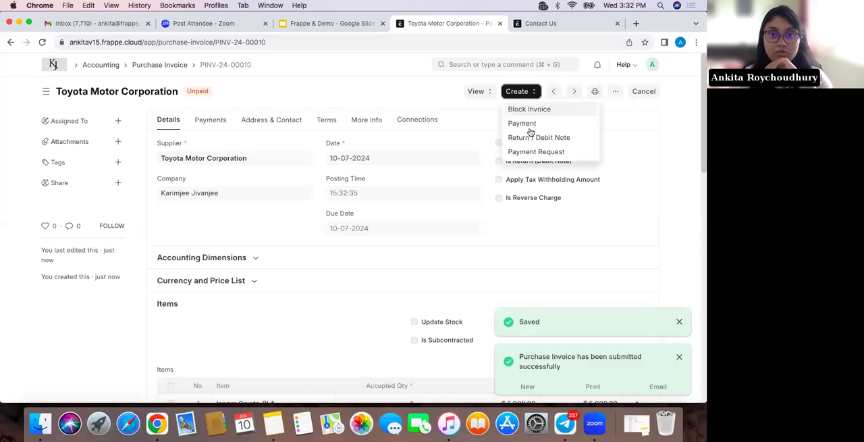
pyautogui.click(534, 123)
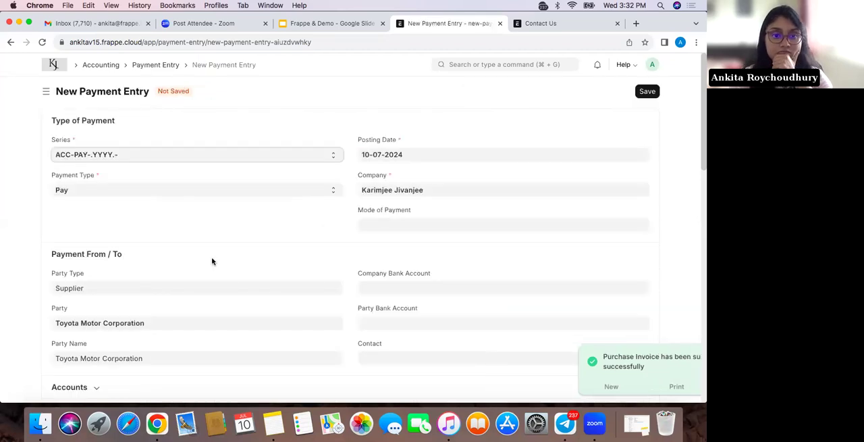
pyautogui.scroll(-5, 212, 261)
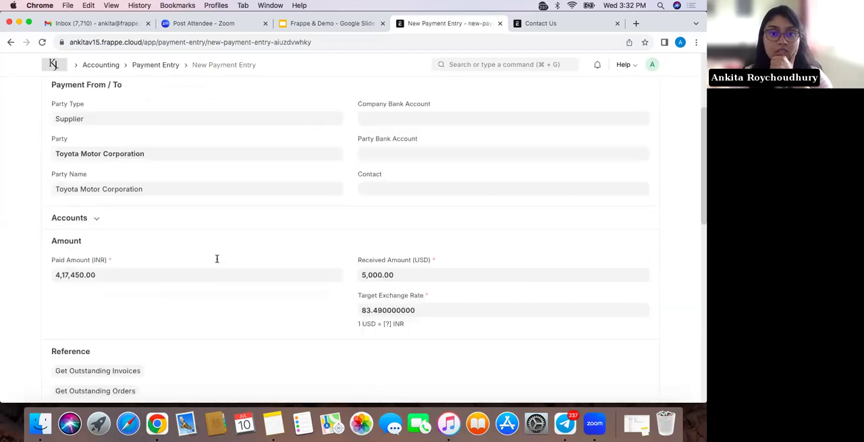
pyautogui.scroll(-1, 216, 258)
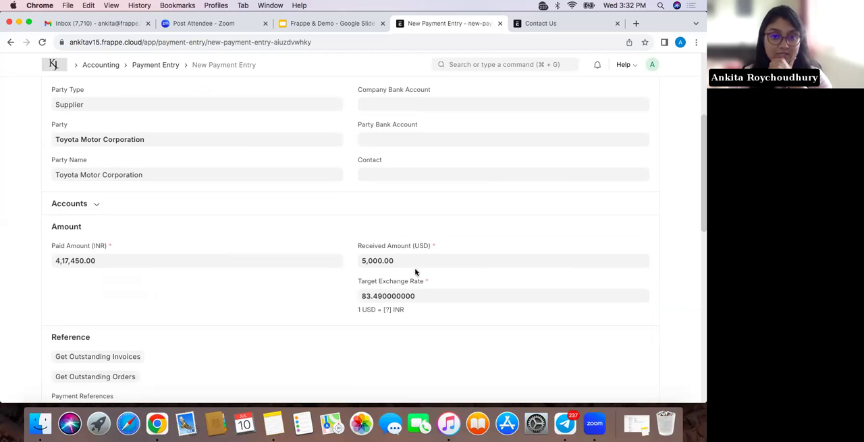
pyautogui.scroll(-2, 415, 271)
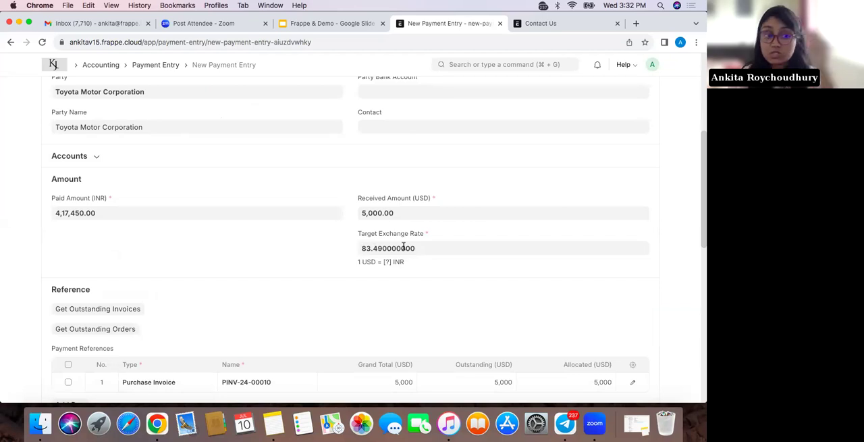
pyautogui.scroll(-4, 404, 246)
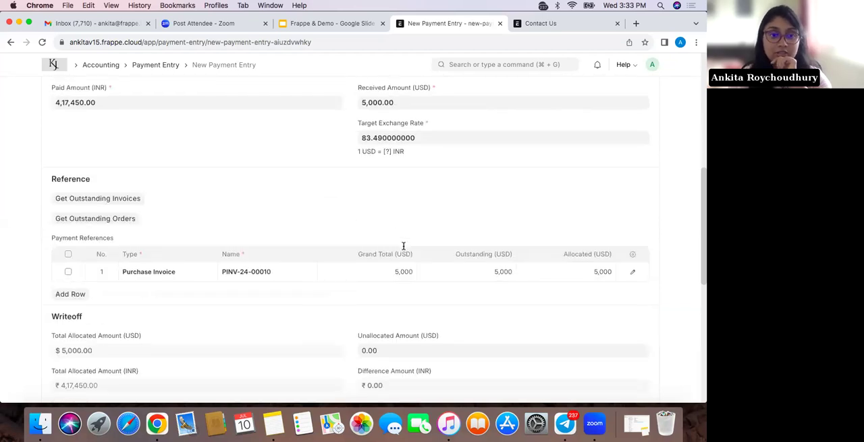
pyautogui.scroll(-4, 404, 246)
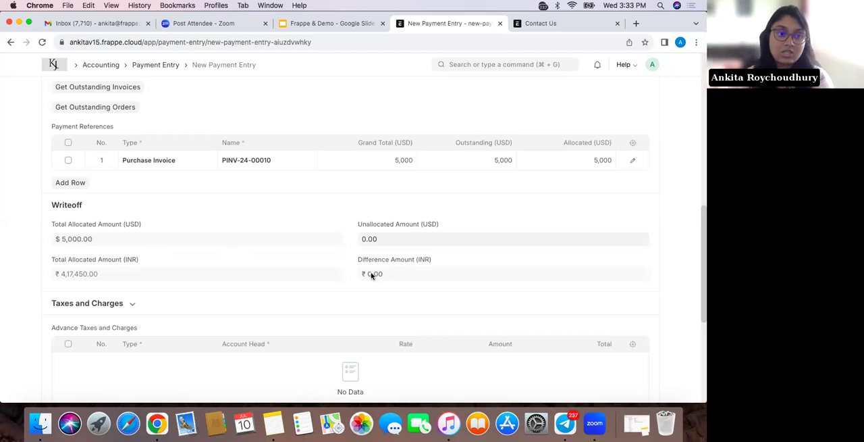
pyautogui.scroll(-1, 371, 275)
pyautogui.scroll(-7, 372, 275)
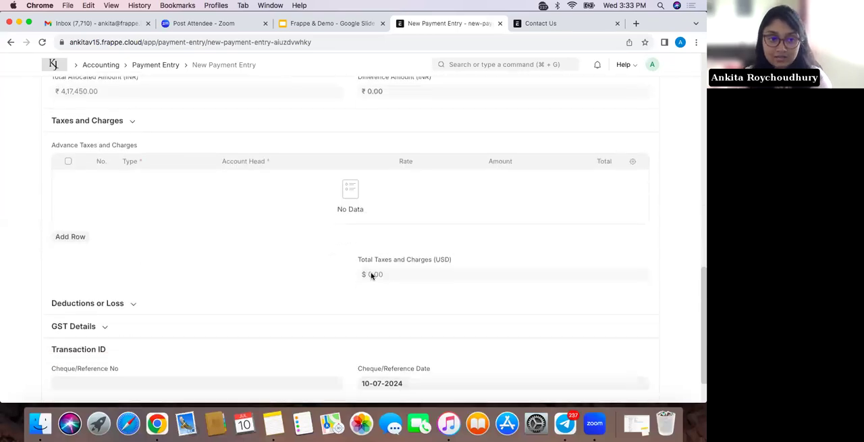
pyautogui.scroll(15, 372, 276)
pyautogui.scroll(-10, 360, 216)
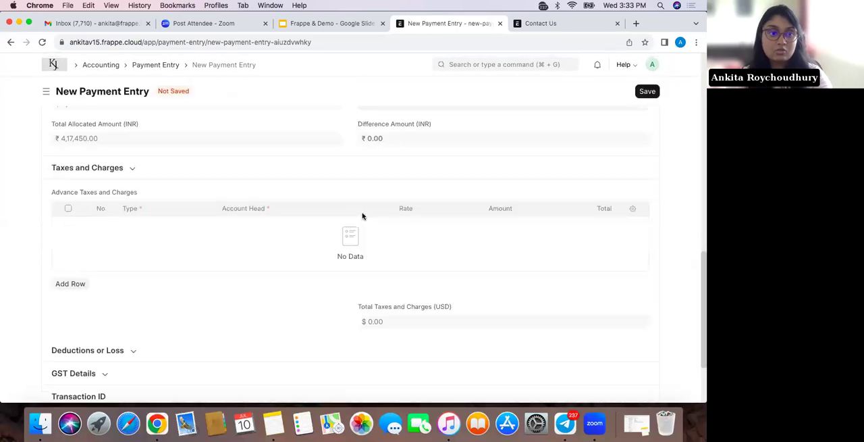
# Enter the cheque/reference number in the payment entry's transaction details and save the entry
pyautogui.scroll(-3, 284, 251)
pyautogui.click(150, 324)
pyautogui.write('7437427')
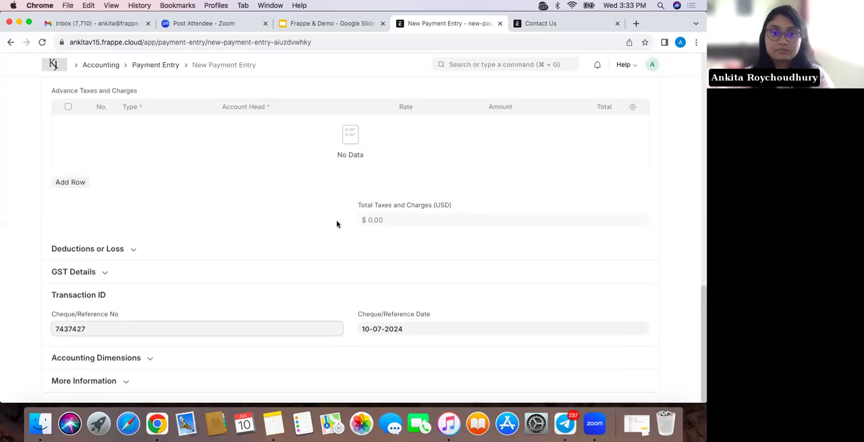
pyautogui.scroll(10, 338, 224)
pyautogui.click(648, 90)
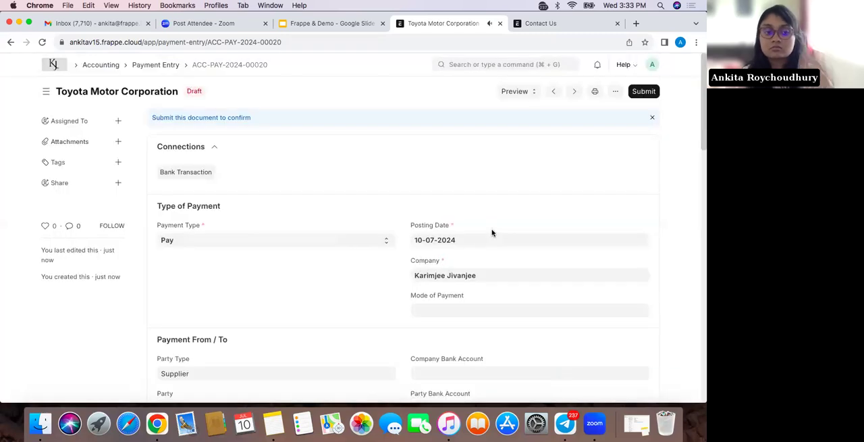
# Permanently submit the saved payment entry and open its general ledger
pyautogui.click(645, 92)
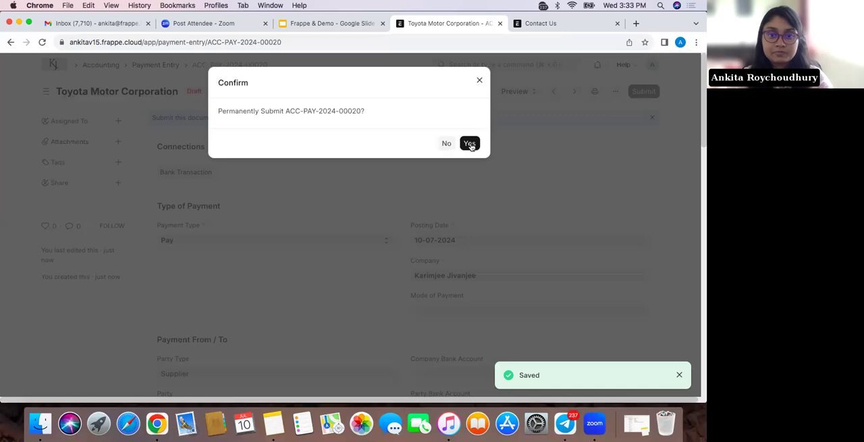
pyautogui.click(471, 142)
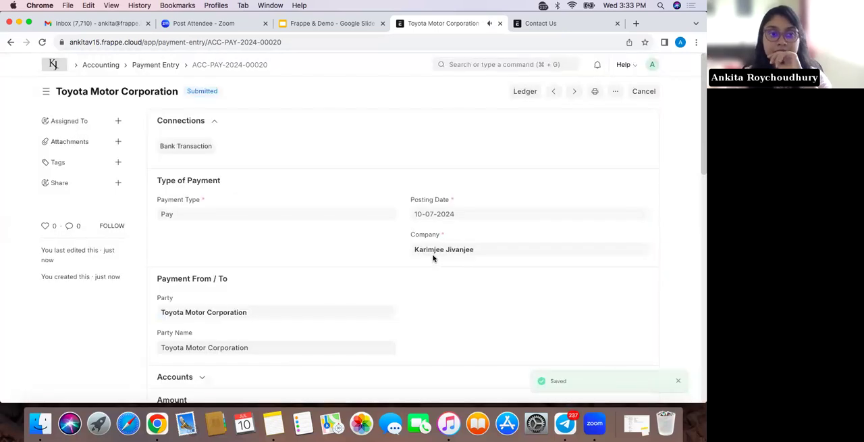
pyautogui.scroll(-2, 391, 313)
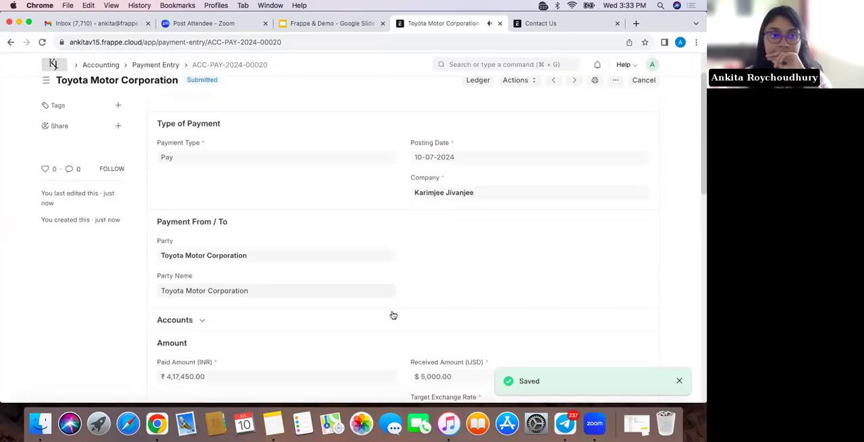
pyautogui.scroll(2, 405, 236)
pyautogui.click(478, 93)
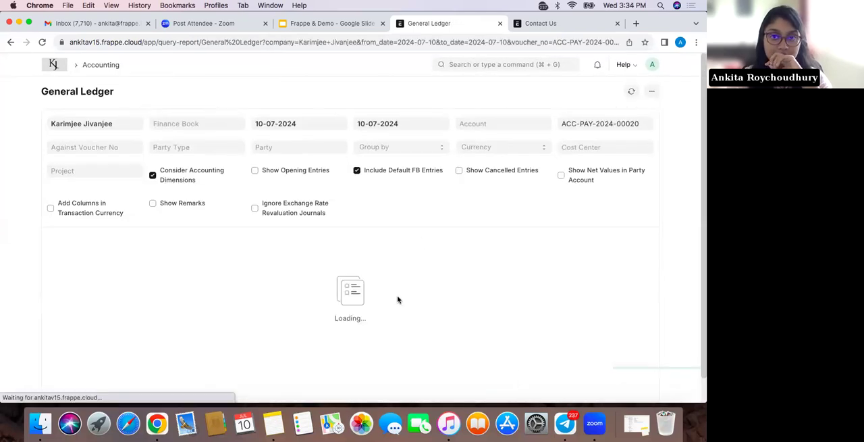
# Examine the payment's debit and credit postings for the creditors and bank accounts in the general ledger, and return to the Home workspace
pyautogui.scroll(-2, 398, 299)
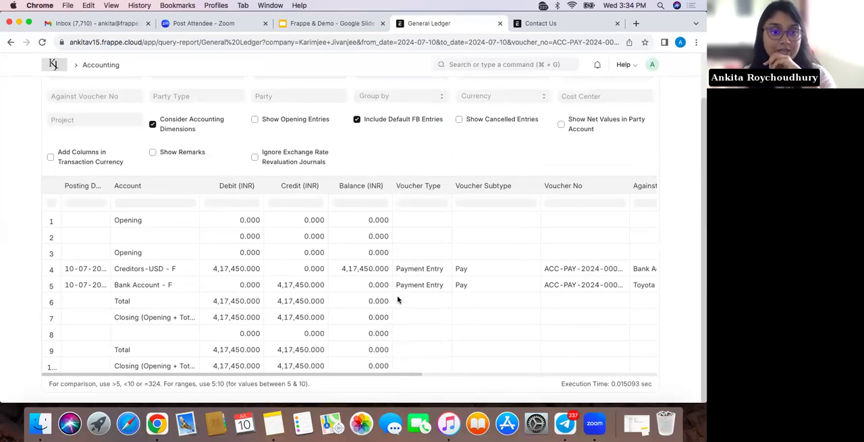
pyautogui.scroll(-1, 398, 299)
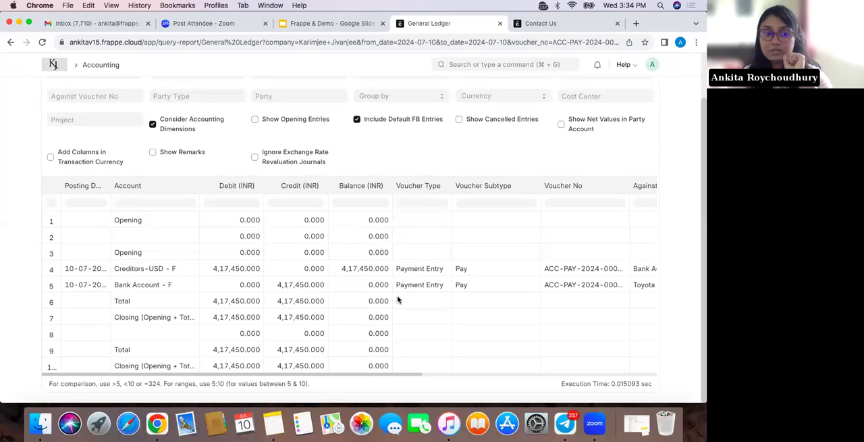
pyautogui.scroll(1, 398, 299)
pyautogui.scroll(-1, 398, 299)
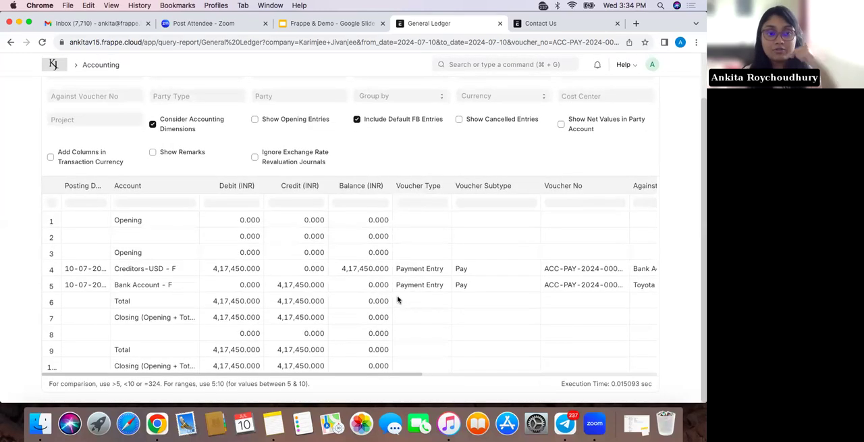
pyautogui.scroll(1, 398, 299)
pyautogui.scroll(-1, 397, 299)
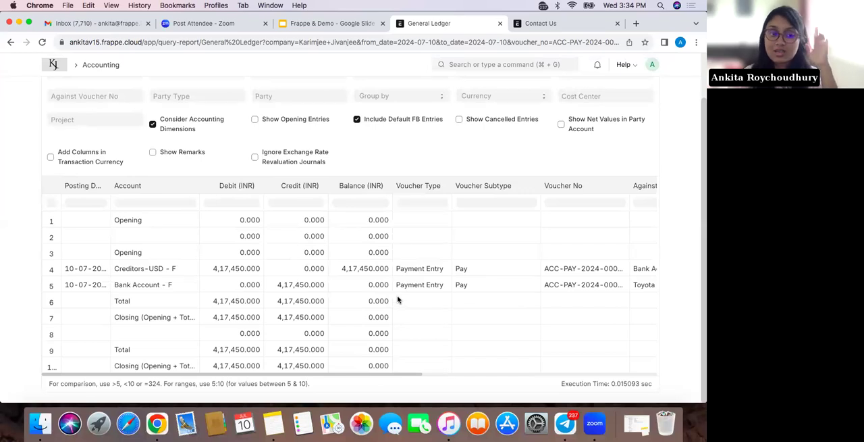
pyautogui.scroll(1, 131, 138)
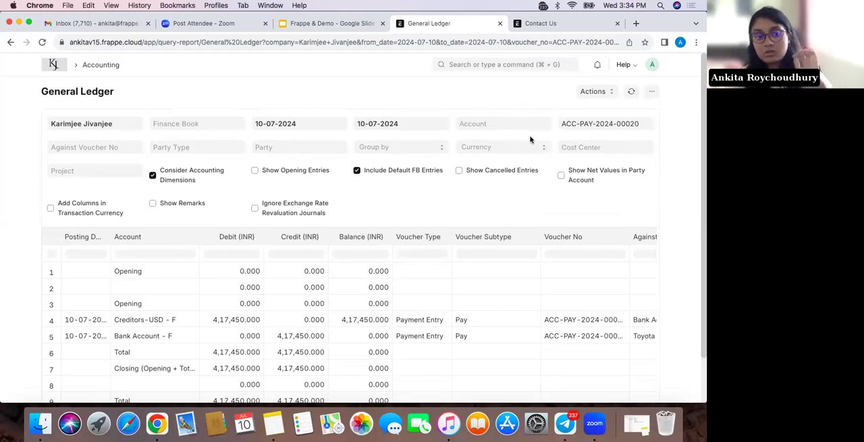
pyautogui.scroll(-2, 461, 250)
pyautogui.scroll(2, 70, 162)
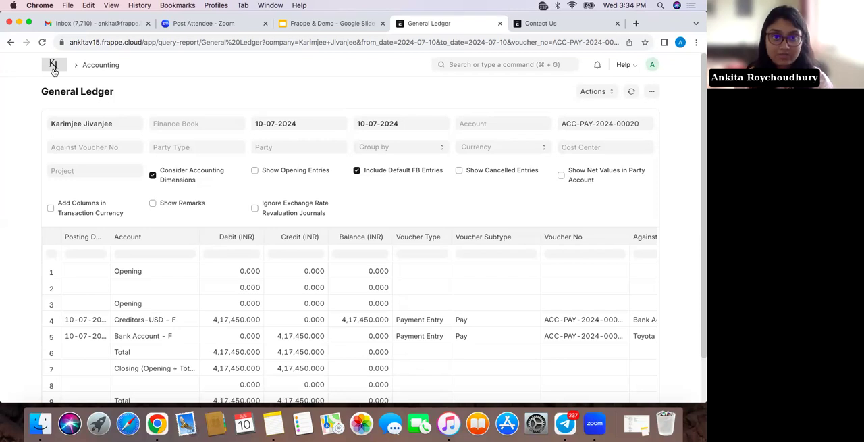
pyautogui.click(54, 69)
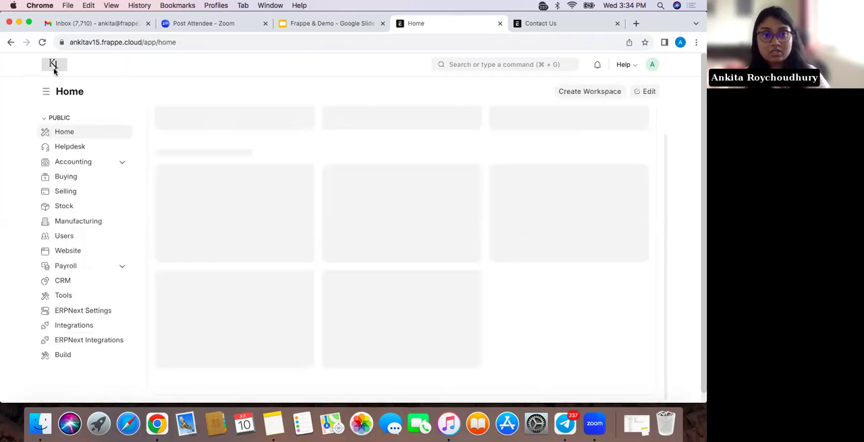
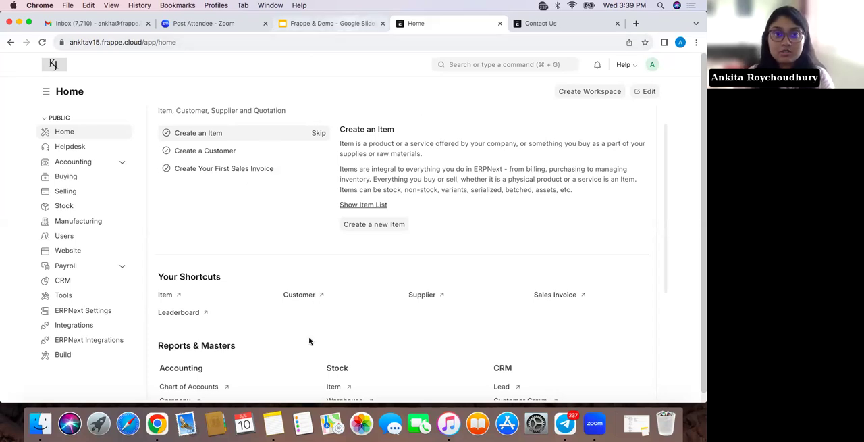
# Open the Selling workspace and examine its sales order trends, quick access shortcuts, masters, settings and reports
pyautogui.click(474, 65)
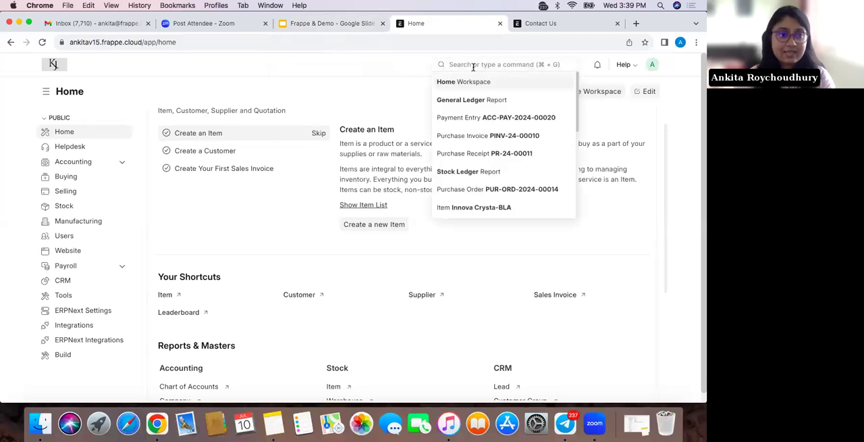
pyautogui.click(108, 191)
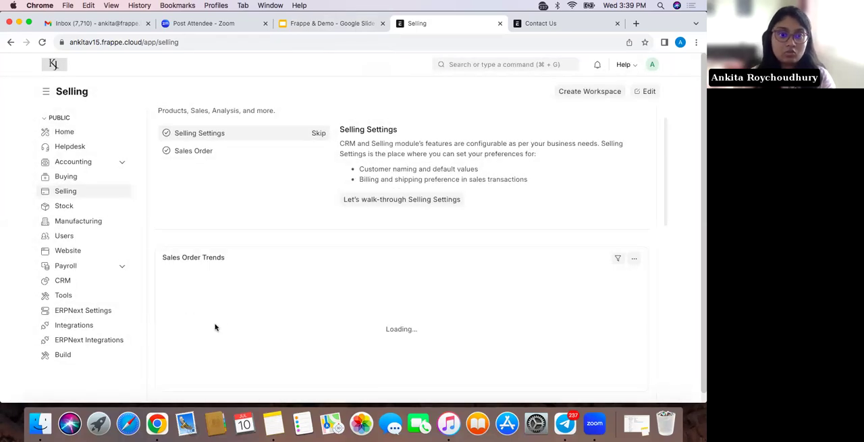
pyautogui.scroll(-5, 214, 327)
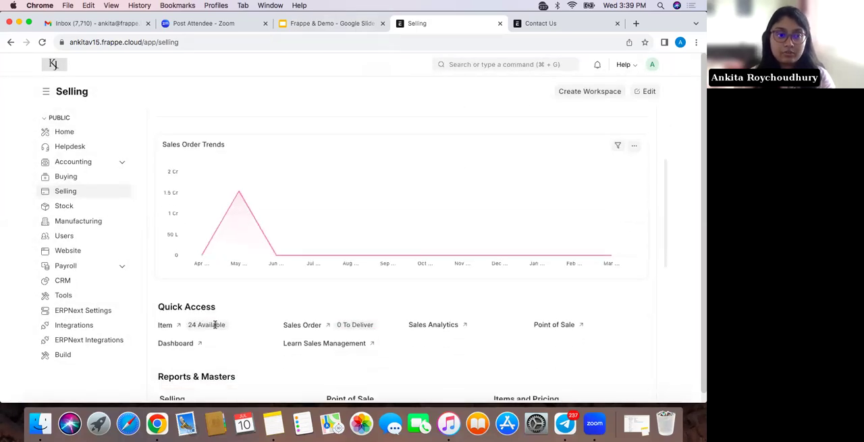
pyautogui.scroll(-4, 215, 326)
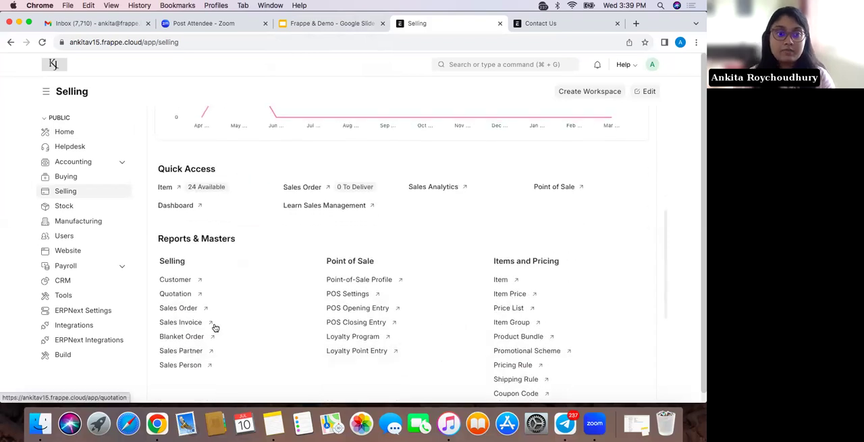
pyautogui.scroll(9, 216, 328)
pyautogui.scroll(-3, 221, 337)
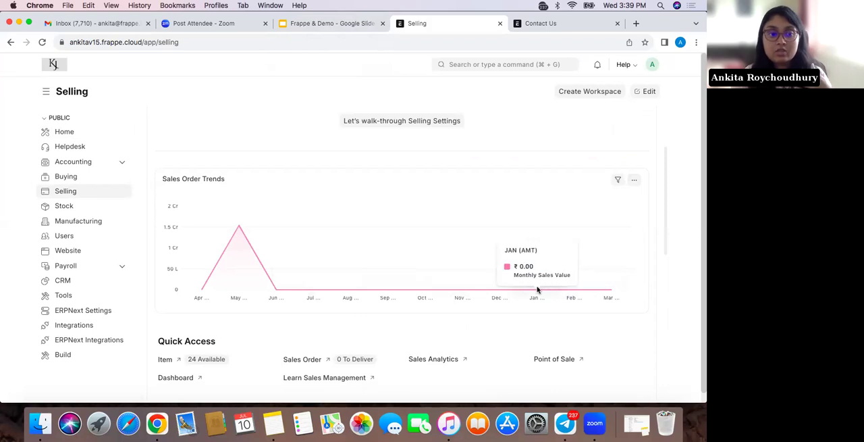
pyautogui.scroll(-5, 520, 237)
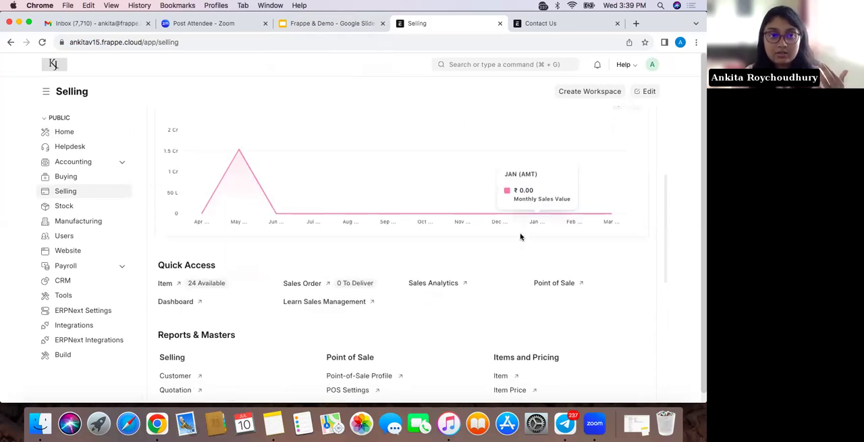
pyautogui.scroll(-6, 520, 236)
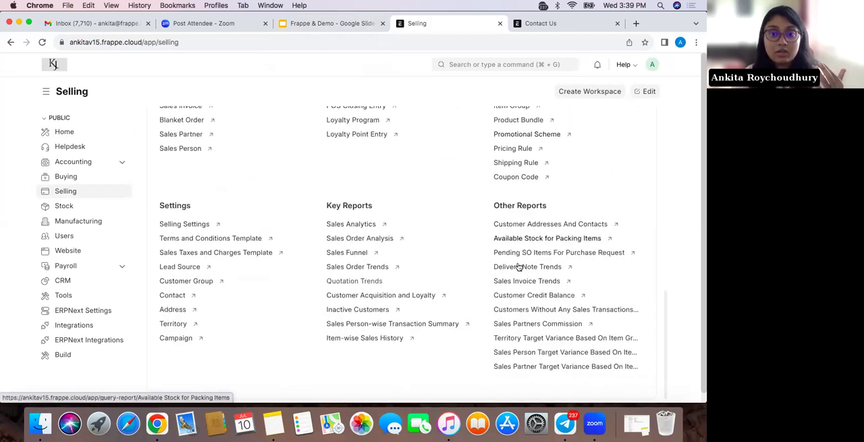
pyautogui.scroll(-1, 534, 301)
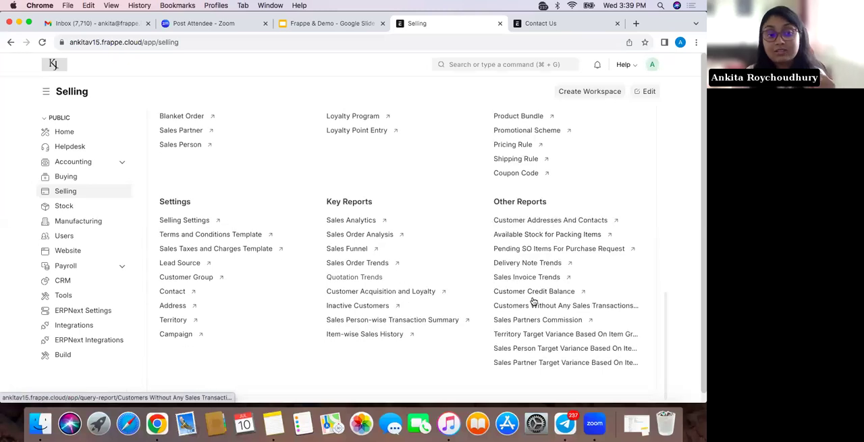
pyautogui.scroll(2, 533, 301)
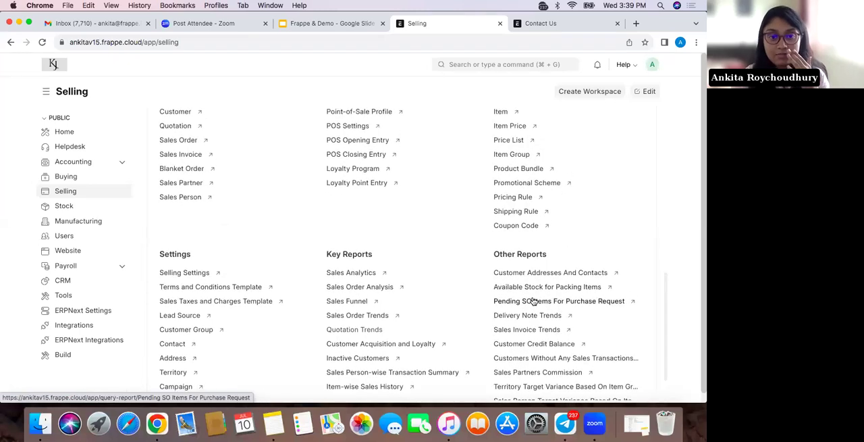
pyautogui.scroll(-1, 389, 299)
pyautogui.scroll(1, 389, 299)
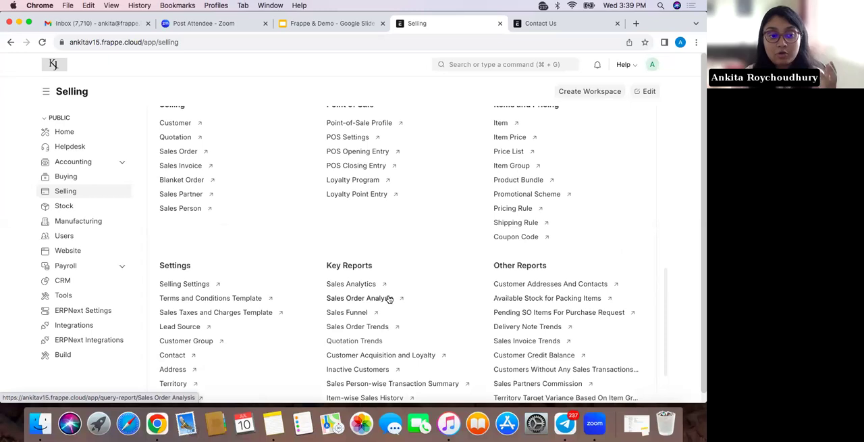
pyautogui.scroll(-2, 389, 299)
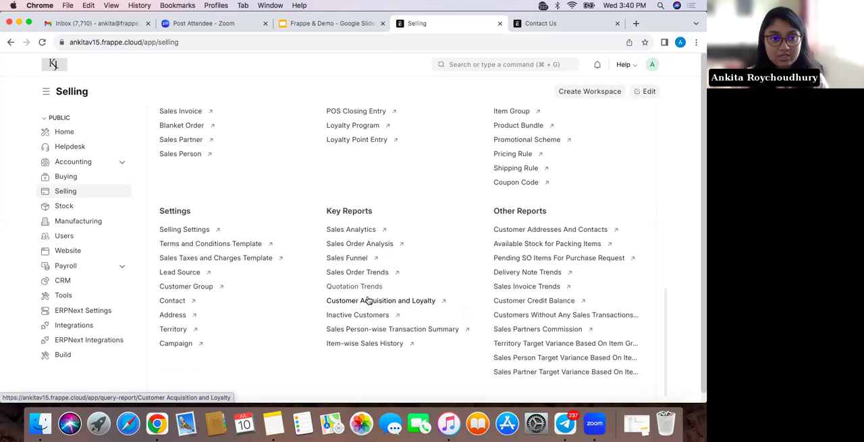
pyautogui.scroll(5, 369, 300)
pyautogui.scroll(4, 368, 299)
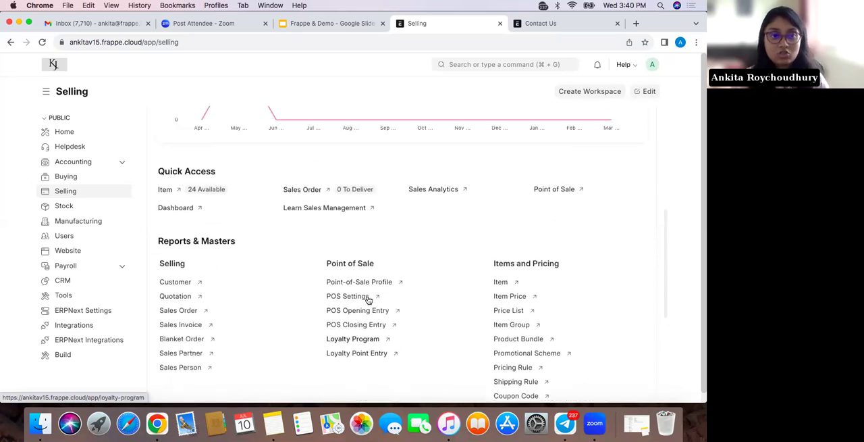
# Search for "lead" and open the Lead list
pyautogui.click(490, 65)
pyautogui.write('lead')
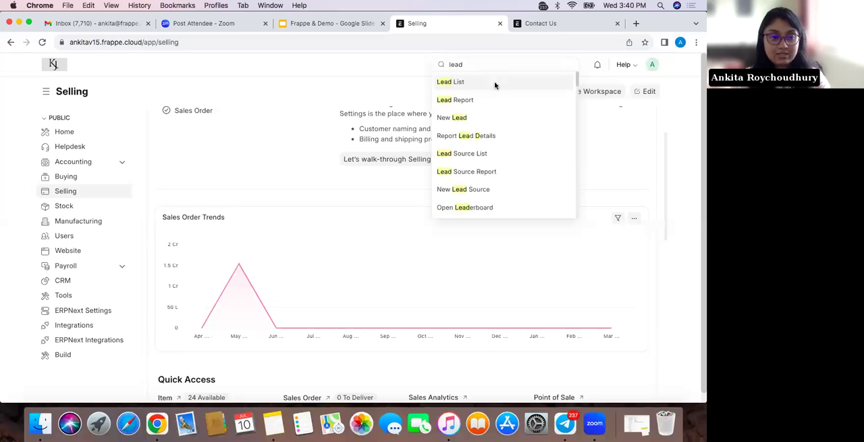
pyautogui.click(494, 83)
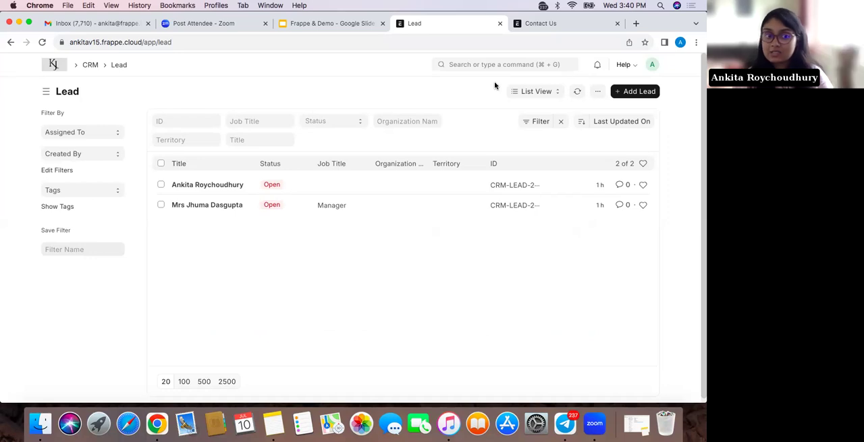
# Start another response in the Contact Us web form, recheck the Lead list, and review the form's fields
pyautogui.click(580, 27)
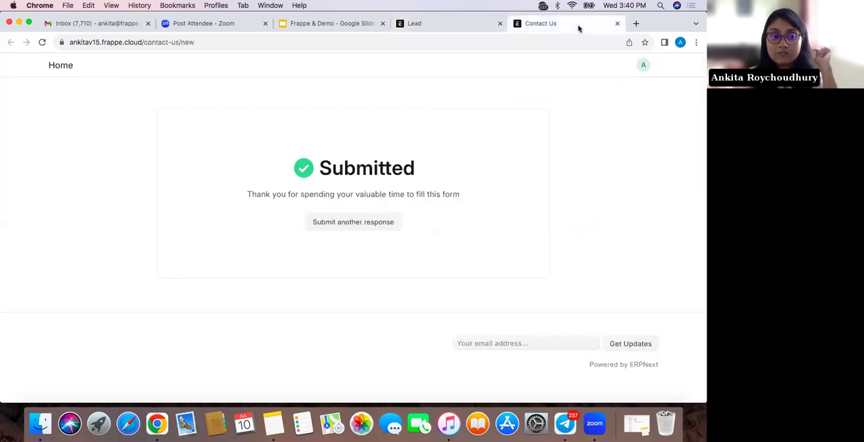
pyautogui.click(347, 222)
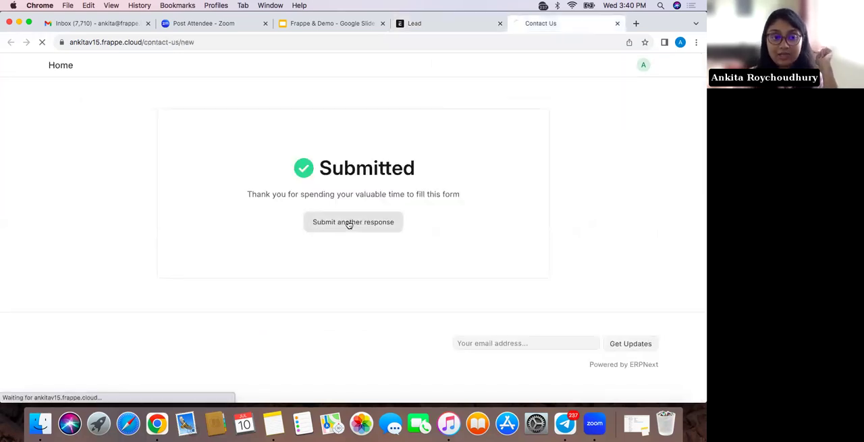
pyautogui.click(462, 29)
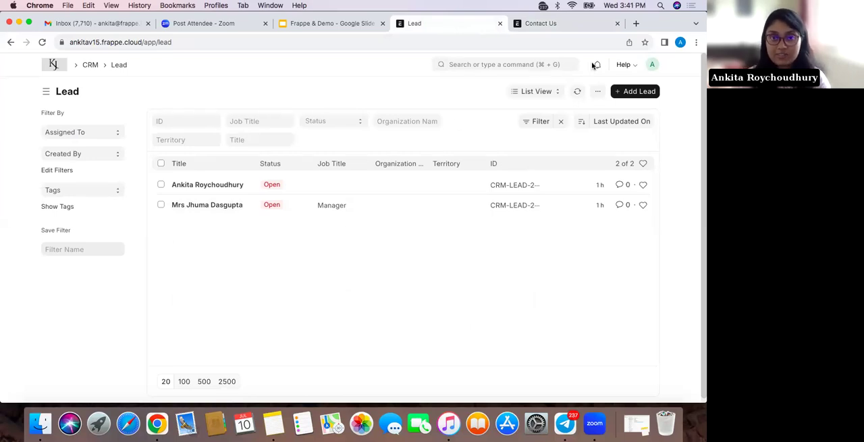
pyautogui.click(563, 24)
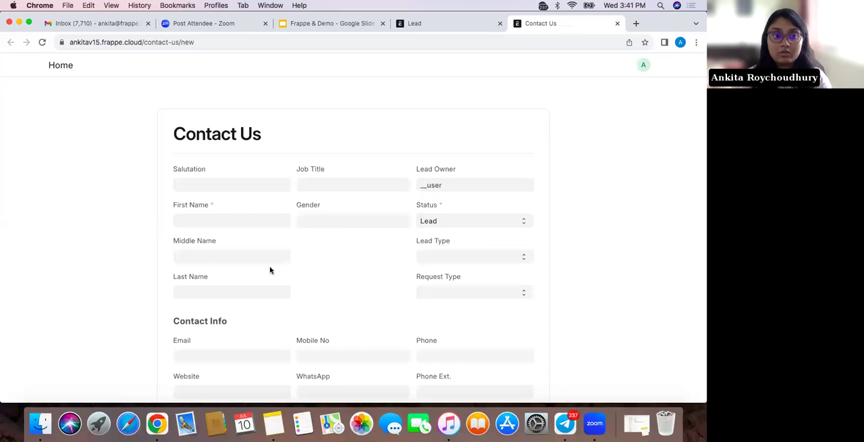
pyautogui.scroll(-1, 270, 272)
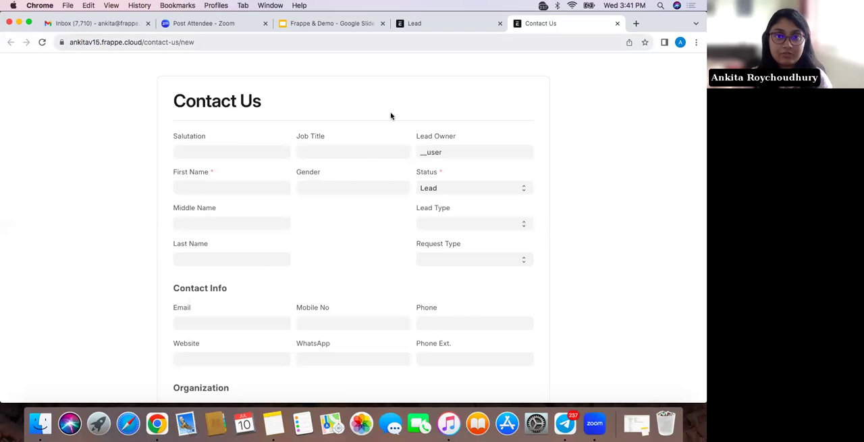
pyautogui.scroll(-3, 339, 236)
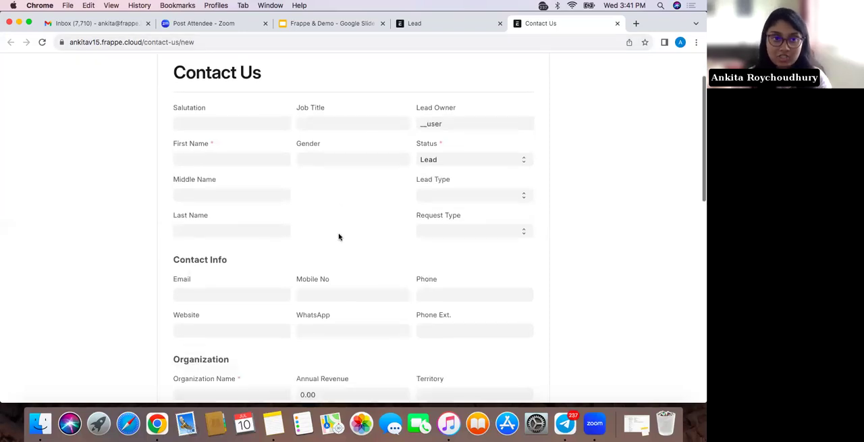
pyautogui.scroll(2, 339, 236)
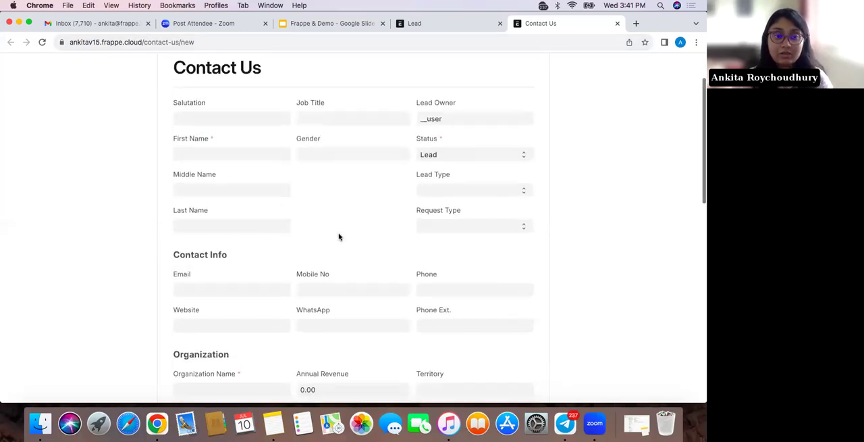
# Enter XYZ as the first name in the Contact Us form and set the status to Open
pyautogui.click(245, 161)
pyautogui.write('XYZ')
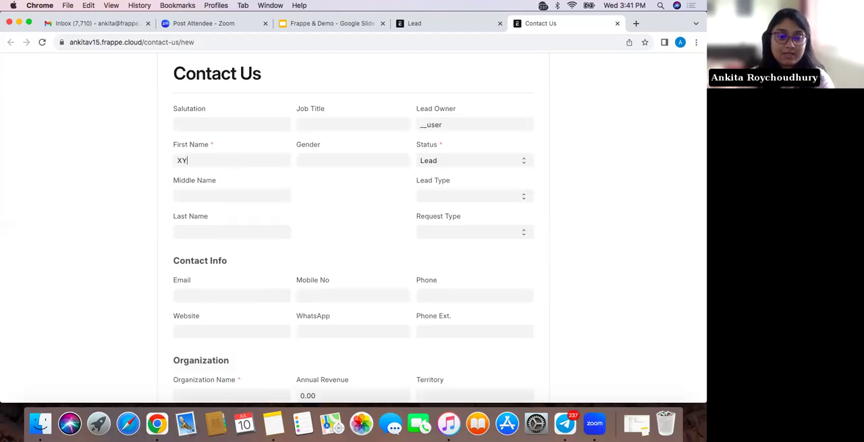
pyautogui.scroll(-3, 247, 199)
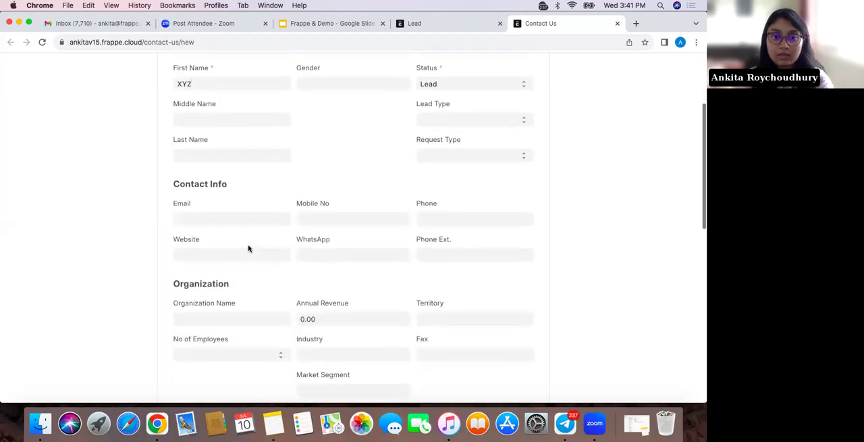
pyautogui.scroll(4, 247, 247)
pyautogui.click(438, 204)
pyautogui.click(438, 214)
pyautogui.scroll(-5, 350, 310)
pyautogui.scroll(5, 349, 310)
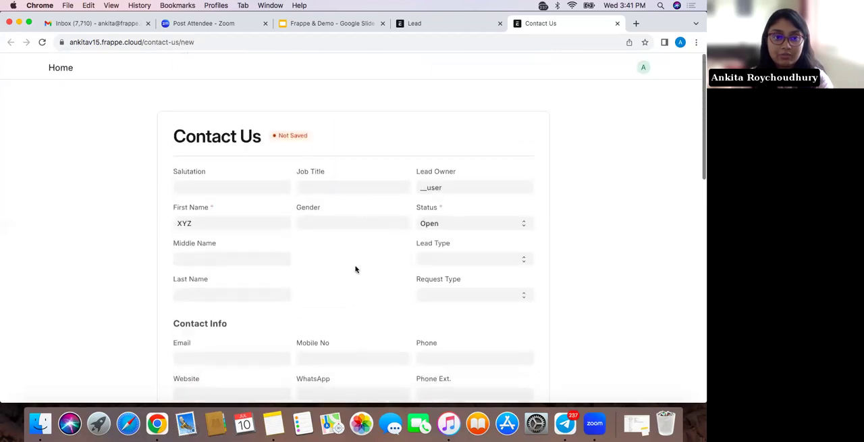
# Set the job title to Manager and the gender to Female in the Contact Us form
pyautogui.click(355, 181)
pyautogui.write('Manager')
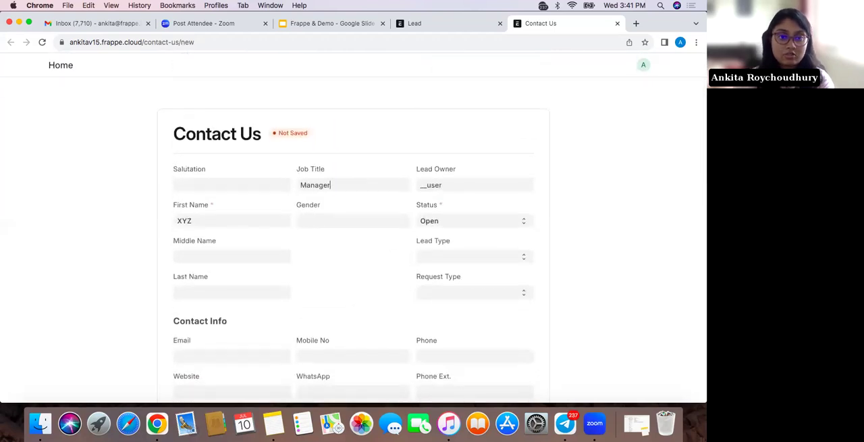
pyautogui.scroll(-4, 398, 280)
pyautogui.scroll(3, 398, 278)
pyautogui.click(336, 161)
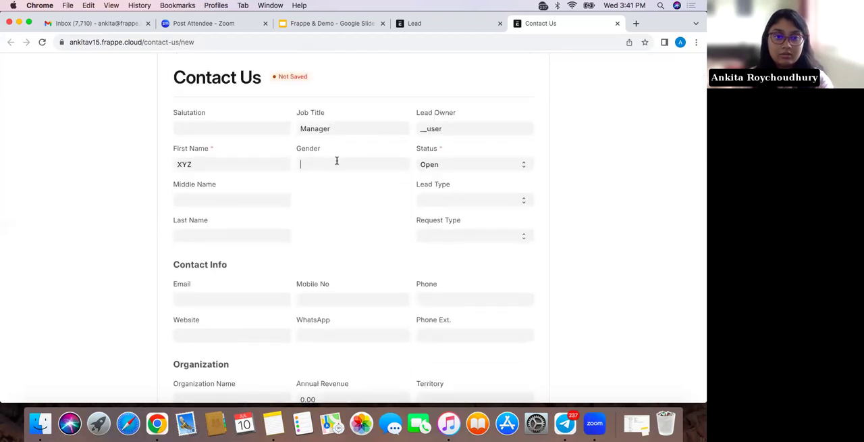
pyautogui.write('Fema')
pyautogui.click(336, 184)
# Try to save the completed Contact Us form and dismiss the resulting message
pyautogui.scroll(-3, 247, 253)
pyautogui.scroll(-10, 247, 253)
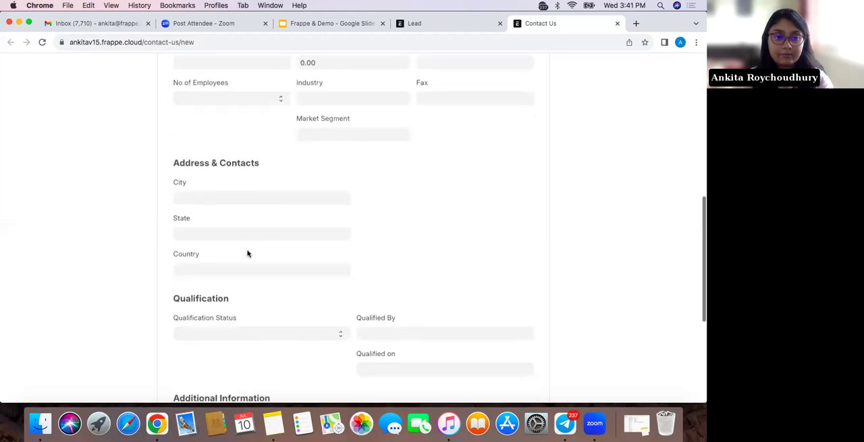
pyautogui.click(520, 306)
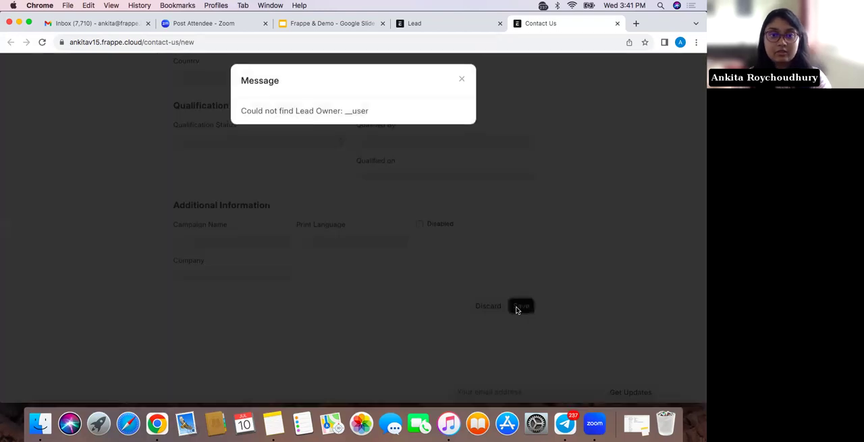
pyautogui.click(463, 82)
# Choose a different lead status and try to save the Contact Us form again
pyautogui.scroll(2, 456, 170)
pyautogui.scroll(10, 456, 170)
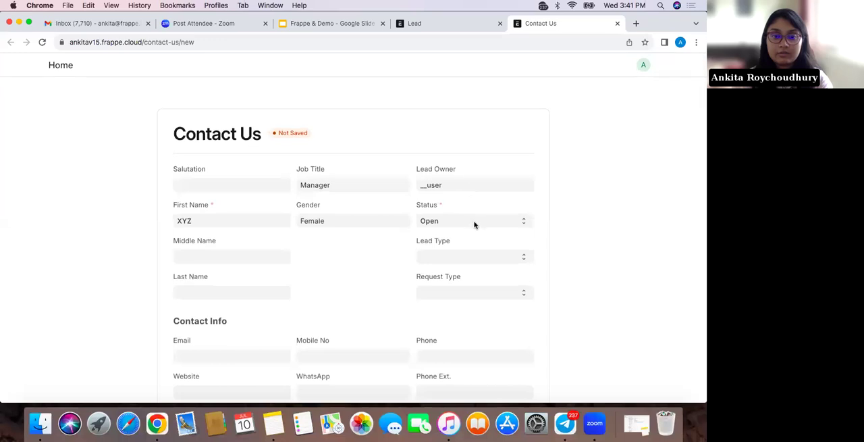
pyautogui.click(475, 223)
pyautogui.click(474, 340)
pyautogui.scroll(-10, 476, 337)
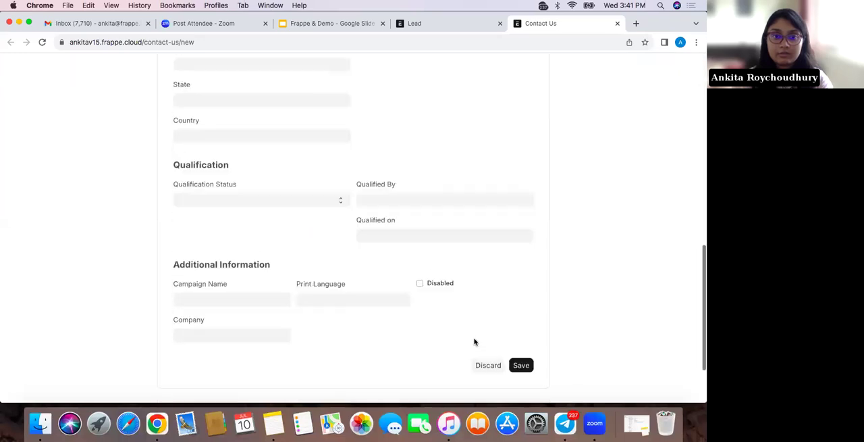
pyautogui.click(521, 291)
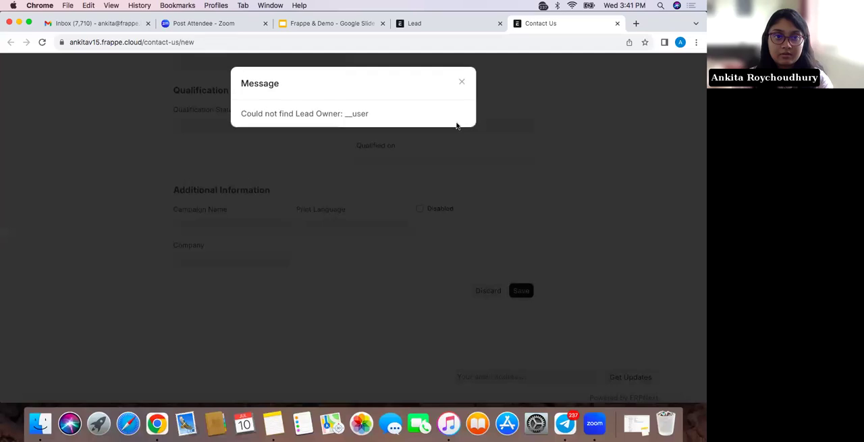
pyautogui.click(459, 83)
# Replace the lead owner with an existing user and save the Contact Us form
pyautogui.scroll(10, 462, 109)
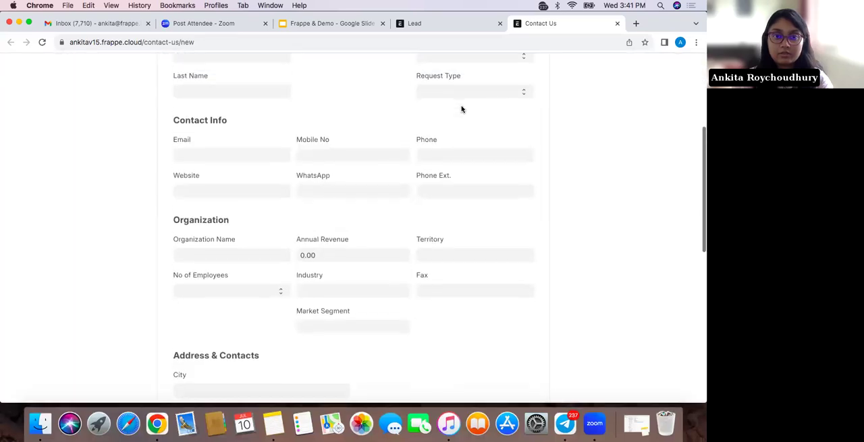
pyautogui.doubleClick(468, 182)
pyautogui.press('BackSpace')
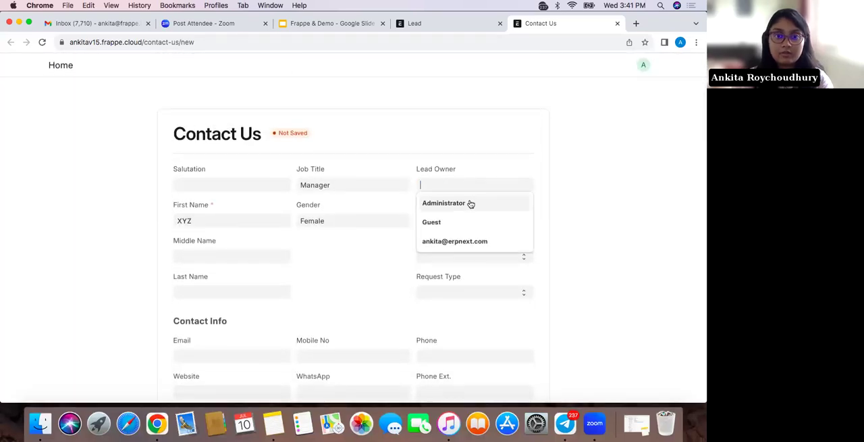
pyautogui.click(466, 231)
pyautogui.scroll(-10, 457, 285)
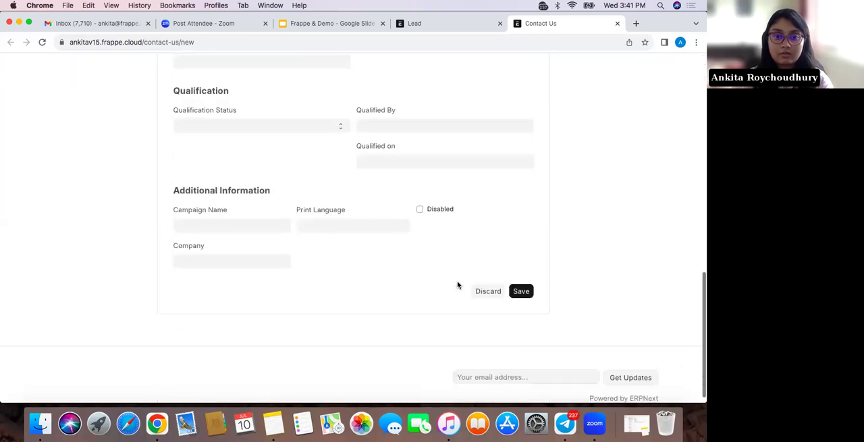
pyautogui.click(522, 292)
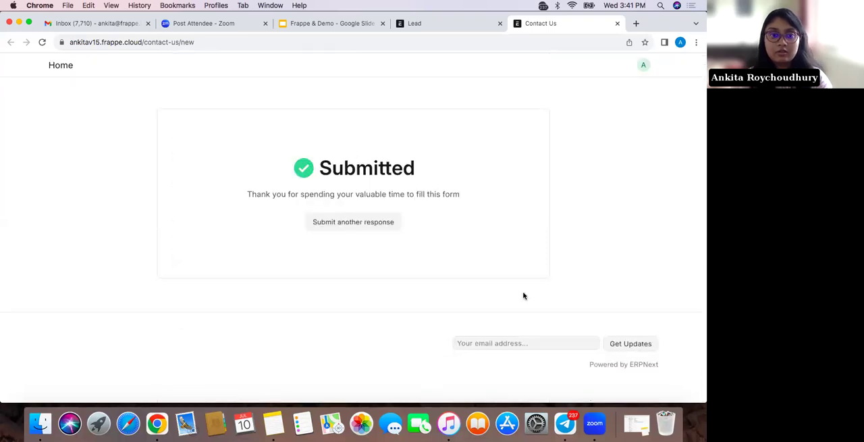
# Open the Contact Us record from the Web Form list and review its settings and customization options
pyautogui.click(457, 24)
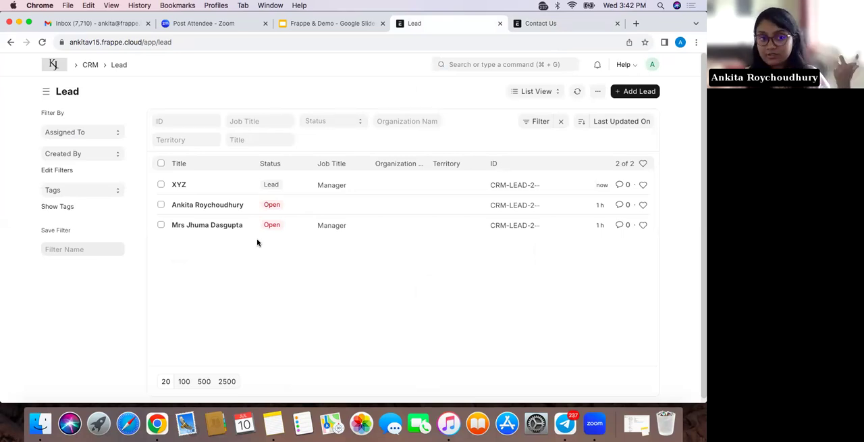
pyautogui.click(504, 62)
pyautogui.write('webform')
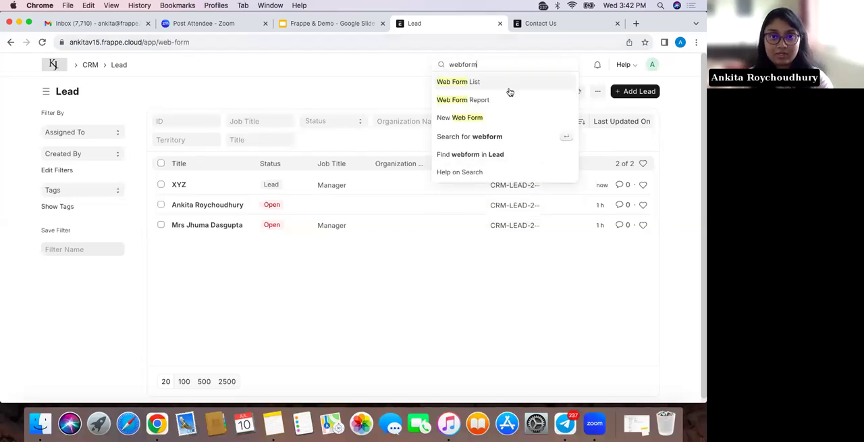
pyautogui.click(510, 90)
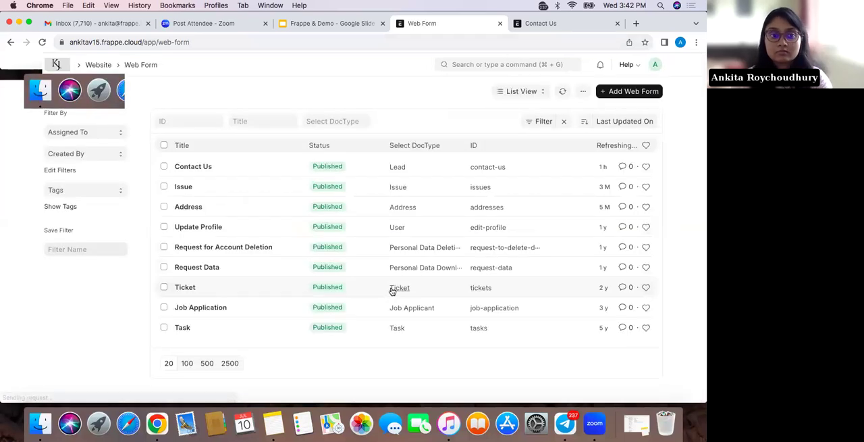
pyautogui.click(196, 167)
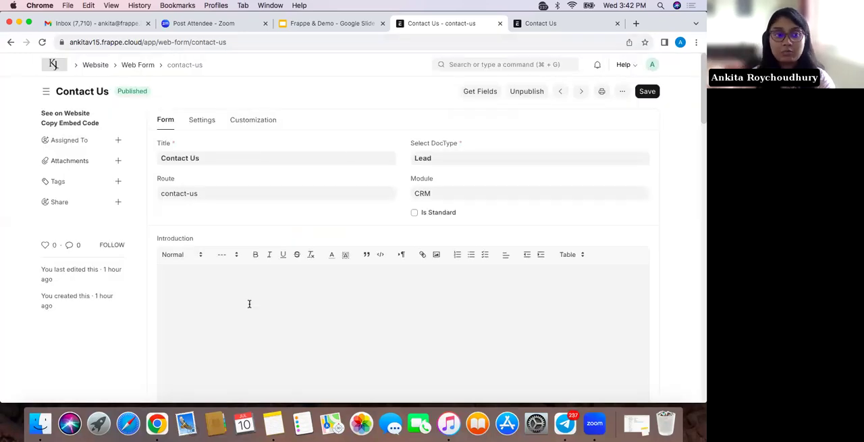
pyautogui.click(212, 122)
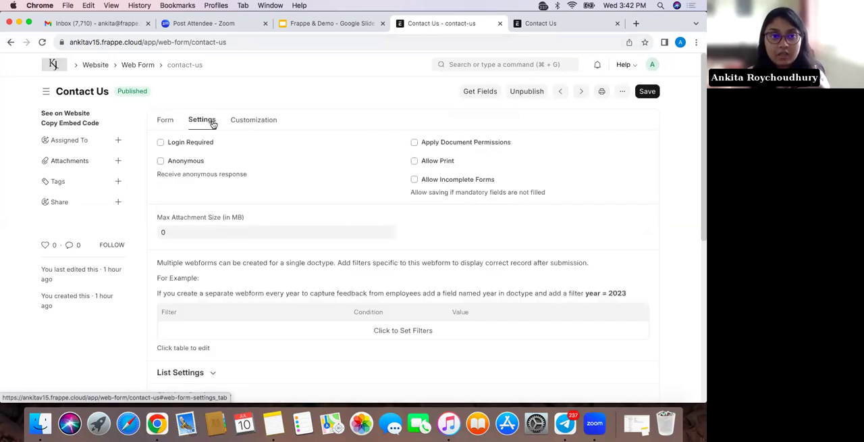
pyautogui.click(236, 123)
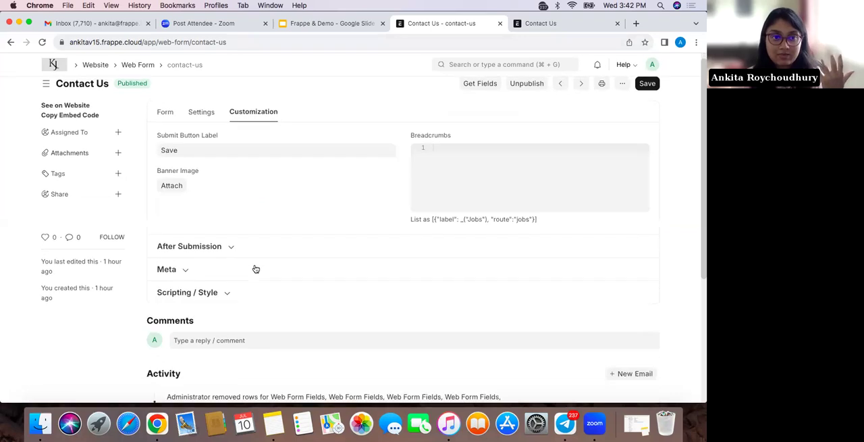
pyautogui.click(168, 121)
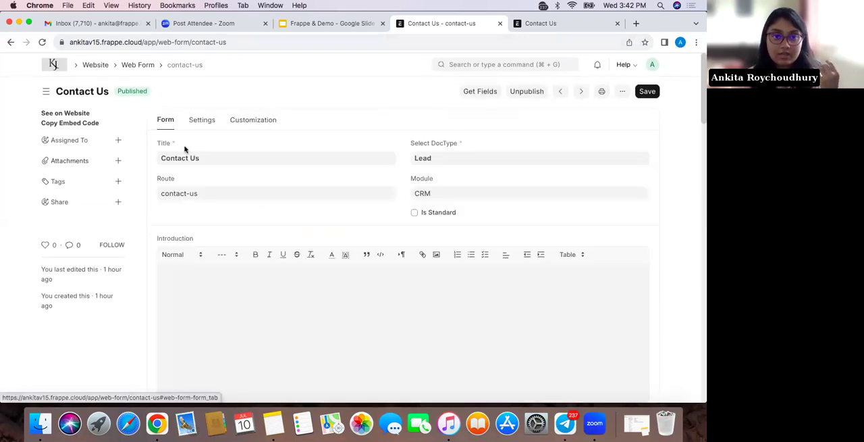
# Fetch the Lead doctype's fields into the Contact Us web form and review the Web Form Fields table
pyautogui.click(476, 90)
pyautogui.scroll(-3, 381, 279)
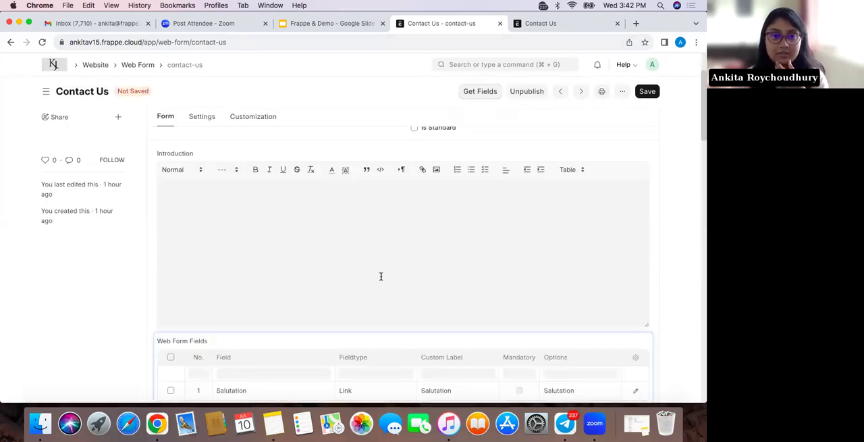
pyautogui.scroll(-10, 380, 275)
pyautogui.scroll(5, 380, 276)
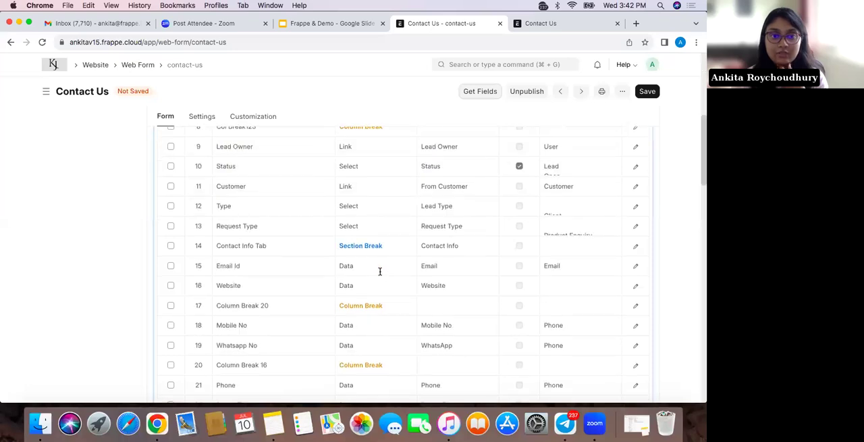
pyautogui.scroll(2, 284, 185)
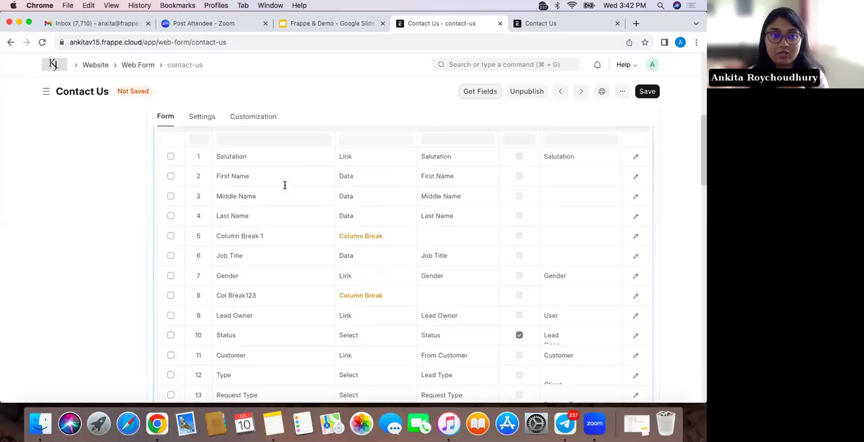
pyautogui.scroll(-15, 285, 185)
pyautogui.scroll(5, 321, 158)
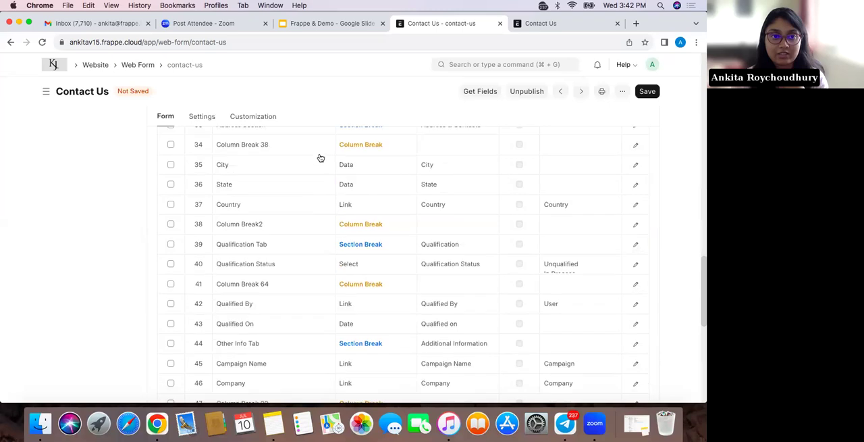
pyautogui.scroll(3, 320, 157)
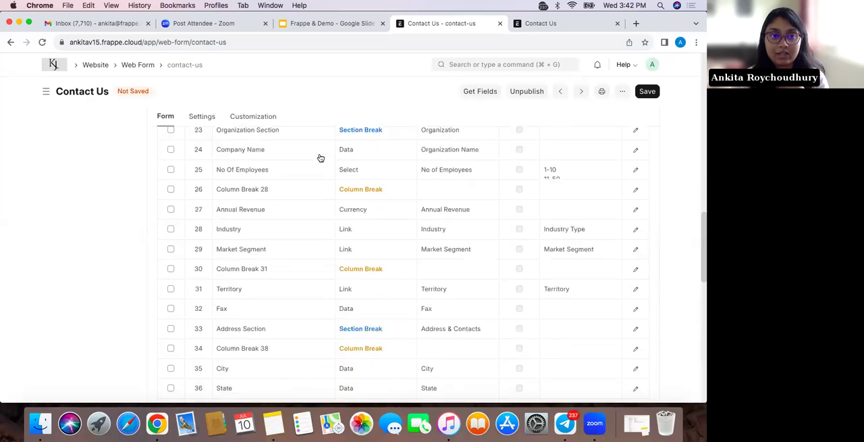
pyautogui.scroll(8, 321, 157)
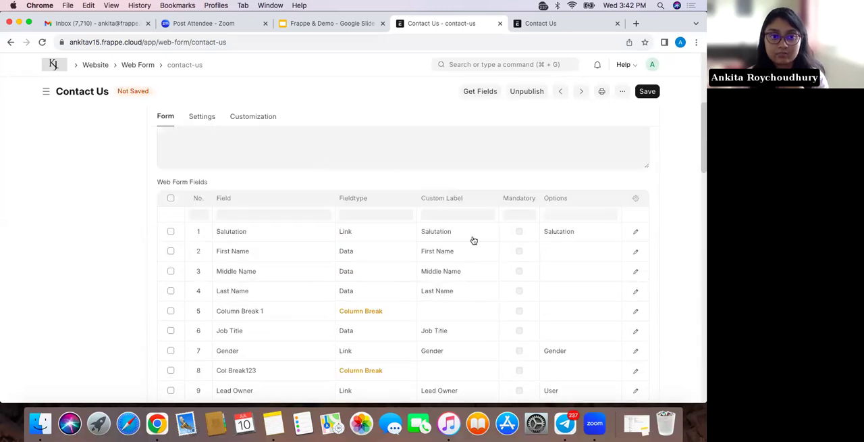
pyautogui.scroll(-1, 432, 257)
pyautogui.scroll(-1, 432, 273)
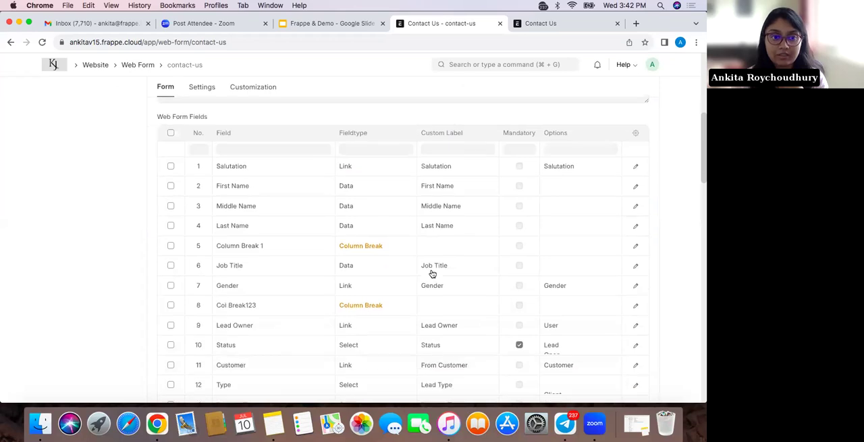
pyautogui.scroll(-4, 432, 274)
pyautogui.scroll(-6, 432, 274)
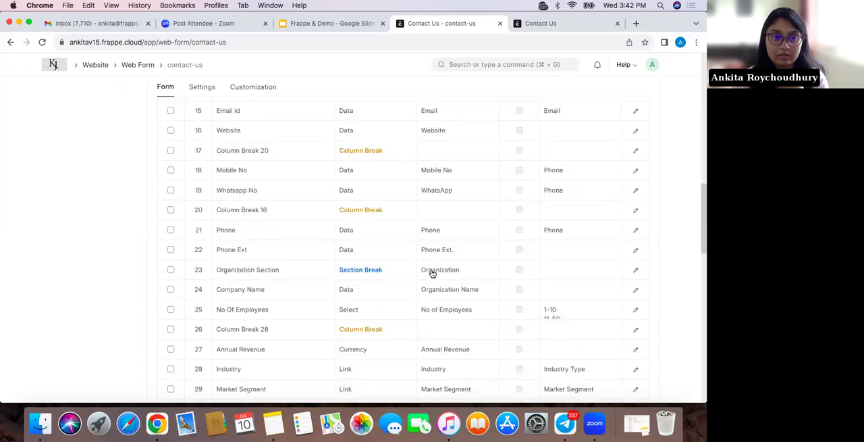
pyautogui.scroll(-1, 446, 272)
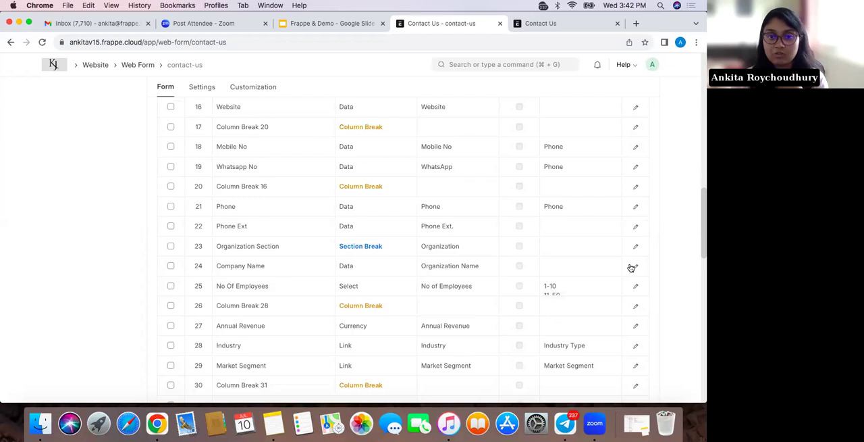
# Make the Organization Name field mandatory in the Web Form Fields table and save the web form
pyautogui.click(561, 267)
pyautogui.scroll(-4, 272, 324)
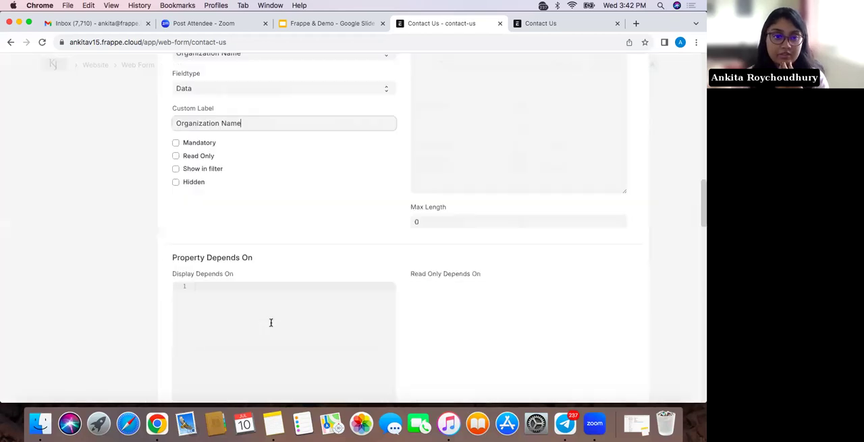
pyautogui.click(176, 142)
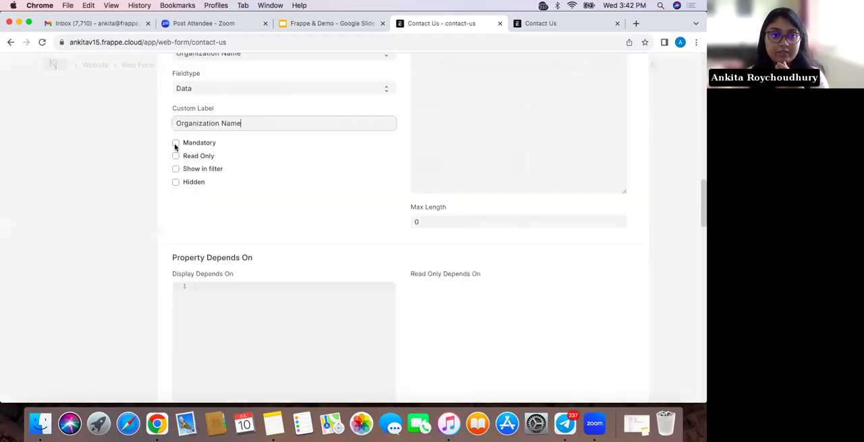
pyautogui.click(640, 164)
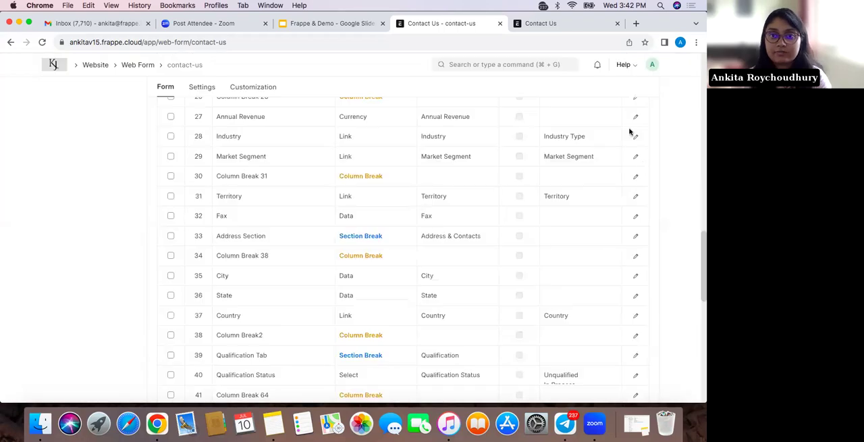
pyautogui.scroll(15, 629, 132)
pyautogui.click(646, 92)
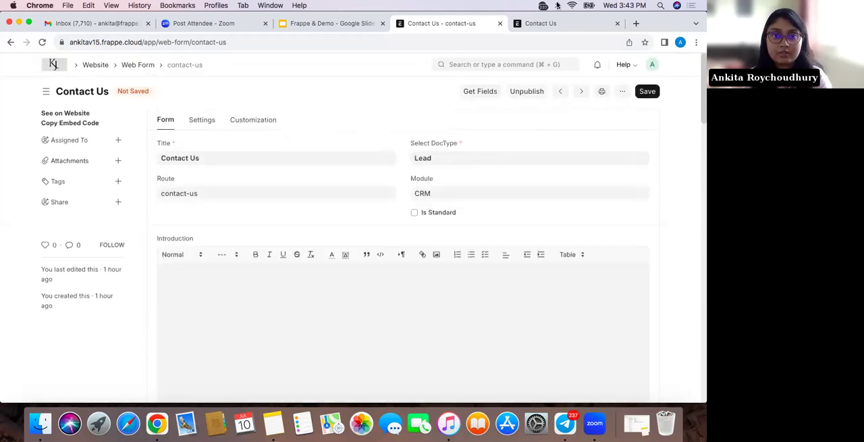
# Reload the live Contact Us page and check the Organization Name field in its Organization section
pyautogui.click(557, 23)
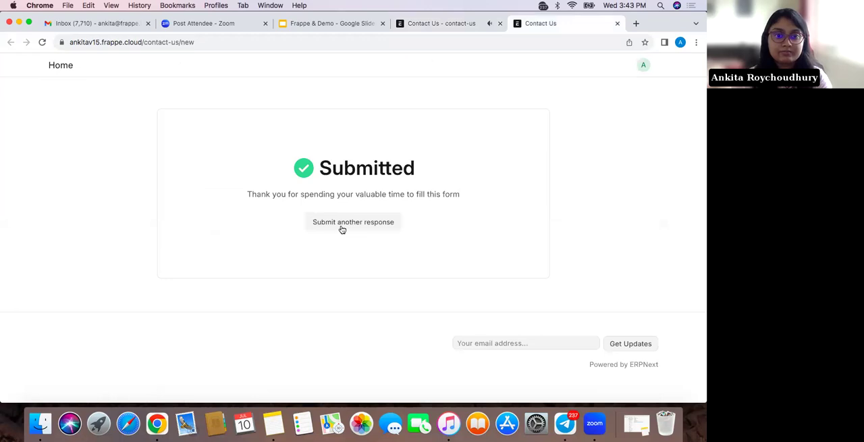
pyautogui.click(42, 42)
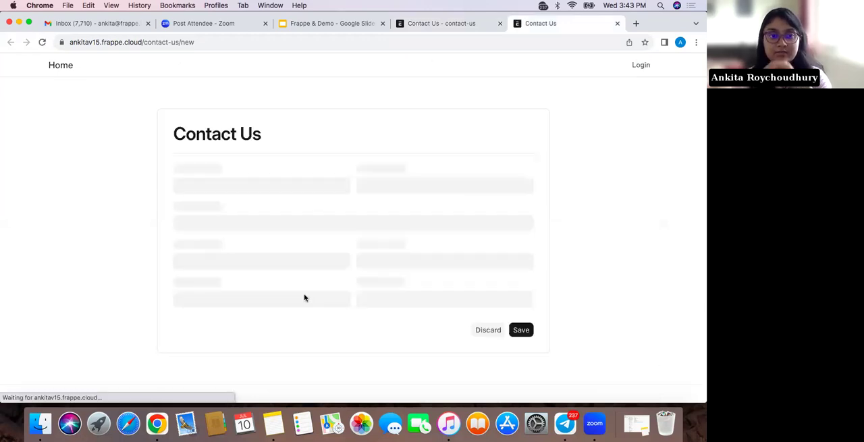
pyautogui.scroll(-10, 303, 297)
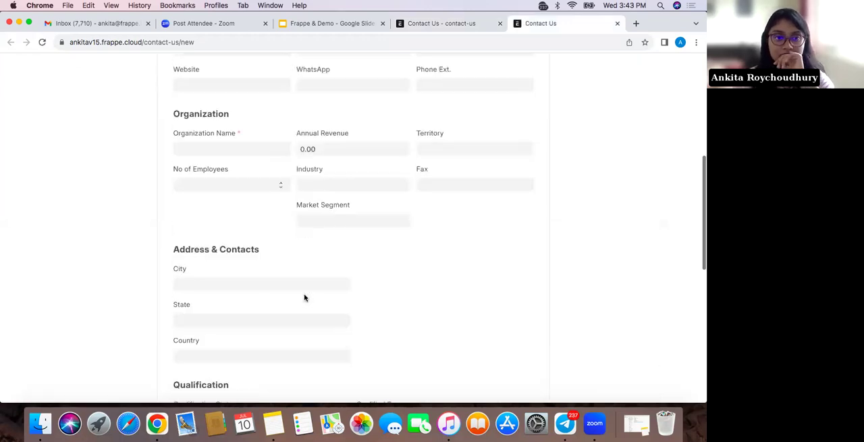
pyautogui.scroll(1, 182, 172)
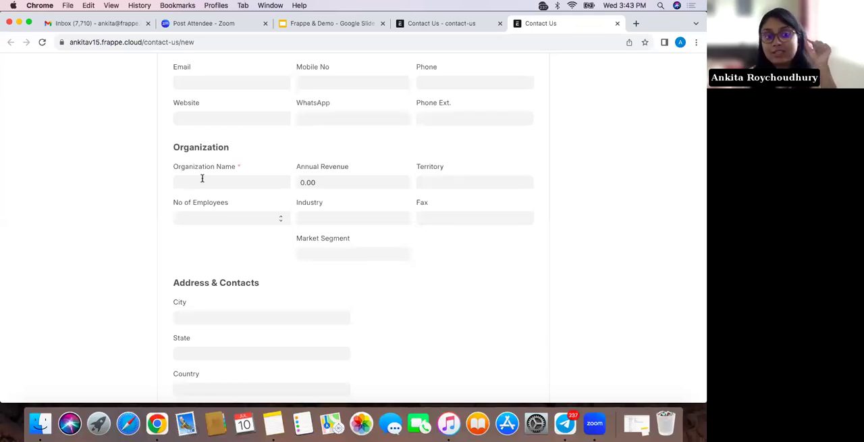
pyautogui.scroll(3, 202, 178)
pyautogui.scroll(6, 202, 181)
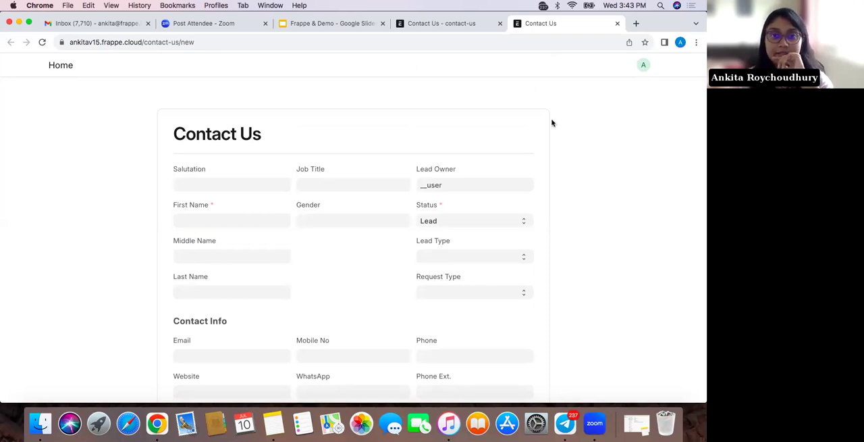
# Return to the Lead list and open the existing lead CRM-LEAD-2024-00001 to review its details
pyautogui.click(438, 24)
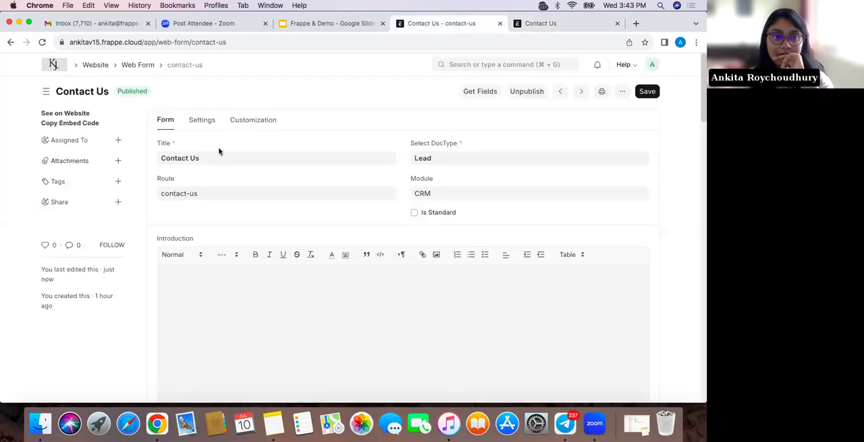
pyautogui.click(519, 62)
pyautogui.write('lead')
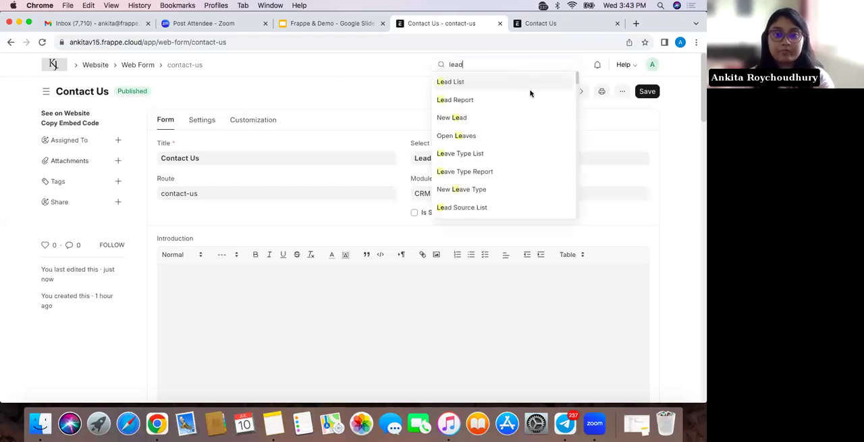
pyautogui.click(530, 90)
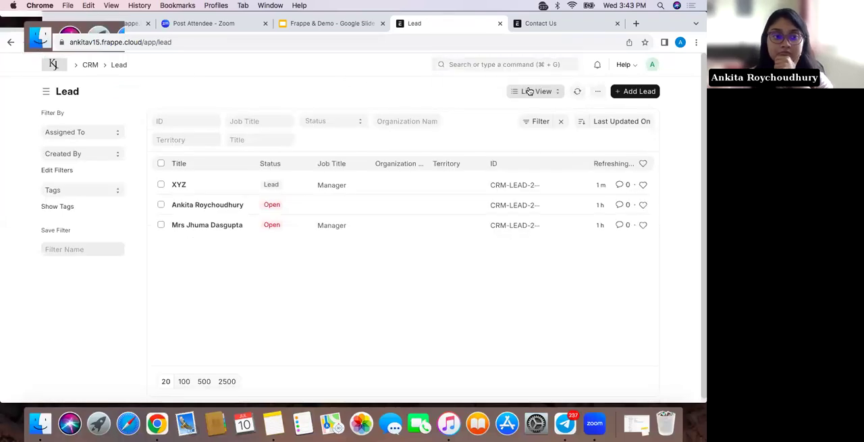
pyautogui.click(225, 205)
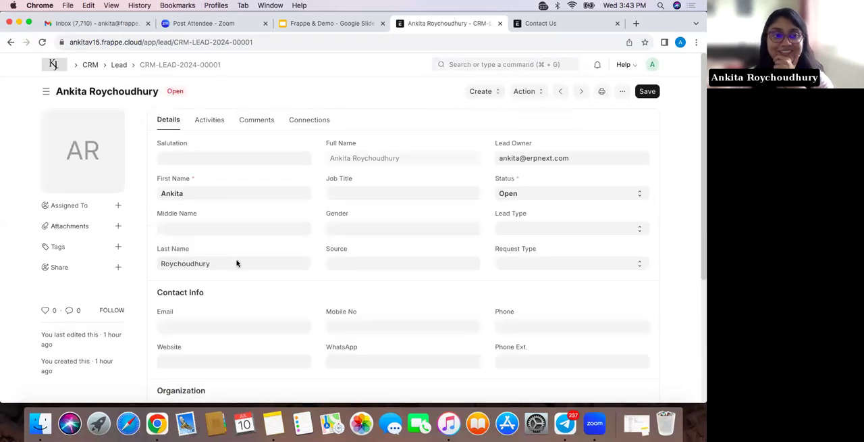
pyautogui.scroll(-2, 243, 314)
pyautogui.scroll(2, 243, 313)
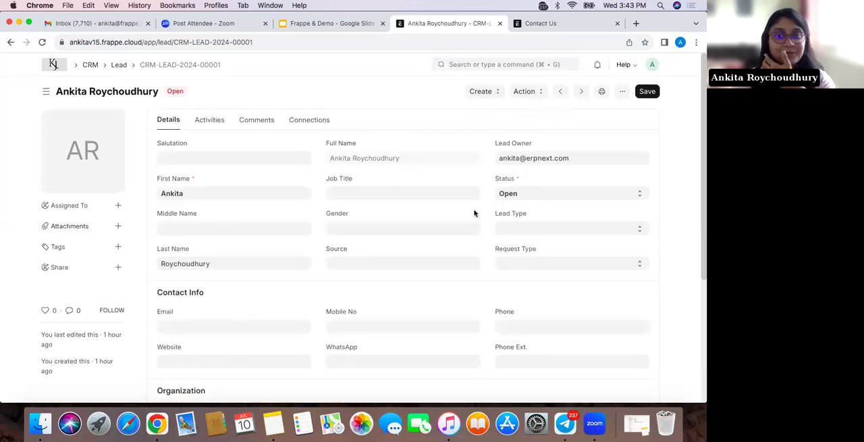
# Try to create an opportunity with a prospect from the lead, leaving the prospect name empty, and dismiss the resulting message
pyautogui.click(486, 94)
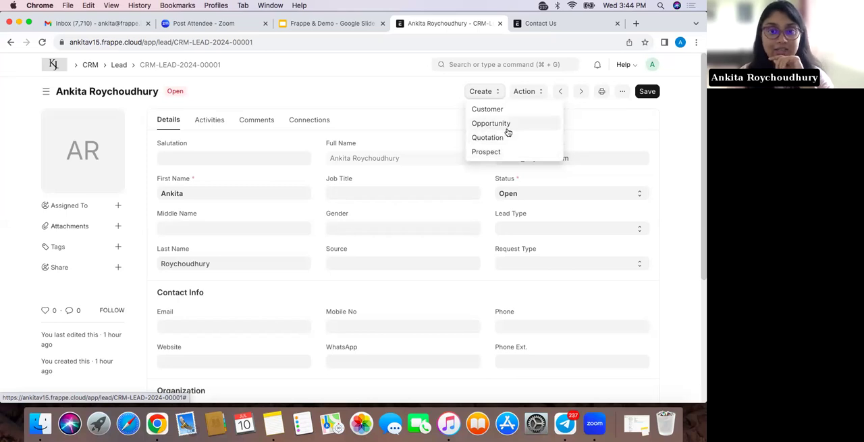
pyautogui.click(507, 126)
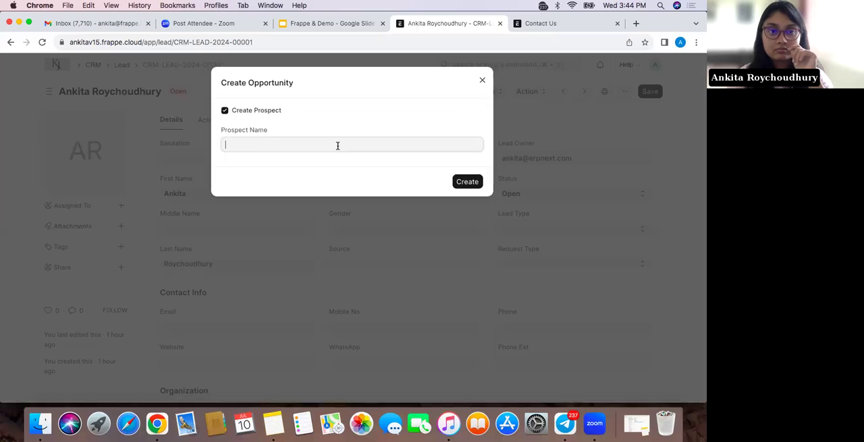
pyautogui.click(463, 183)
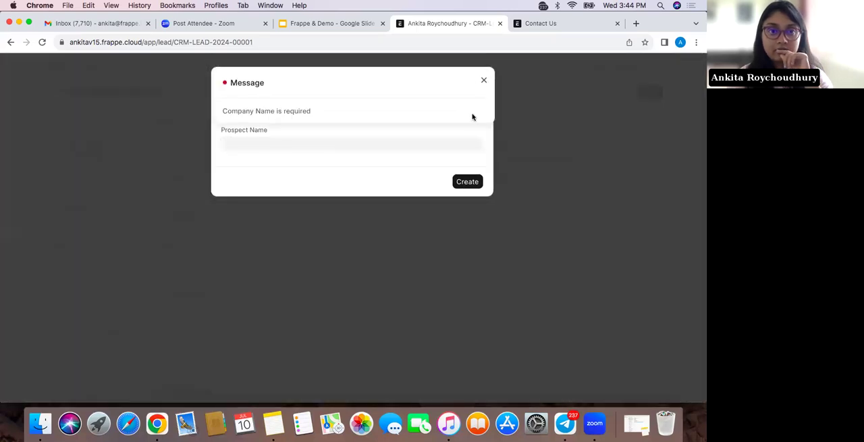
pyautogui.click(483, 80)
# Enter XYZ limited as the prospect name and create the opportunity from the lead
pyautogui.click(301, 144)
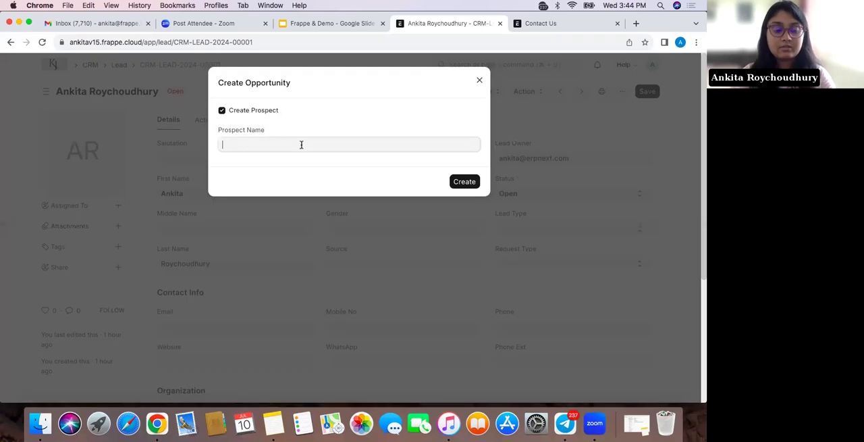
pyautogui.write('XYZ limited')
pyautogui.click(464, 181)
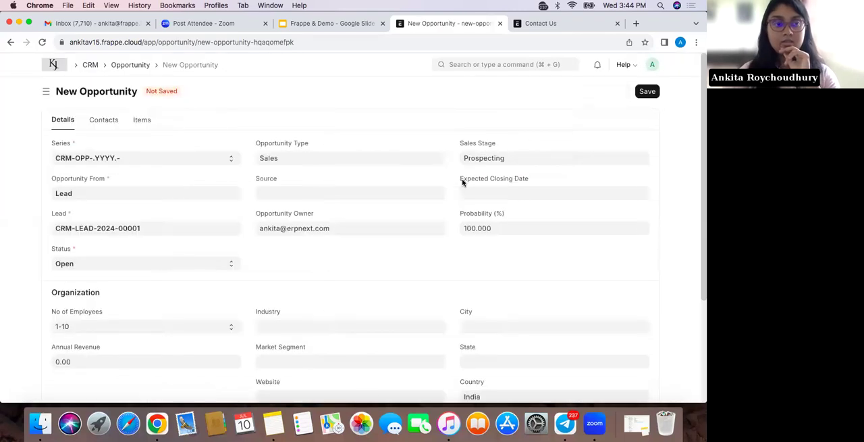
# Check the details of the new opportunity made from lead CRM-LEAD-2024-00001 and save it
pyautogui.scroll(-4, 439, 256)
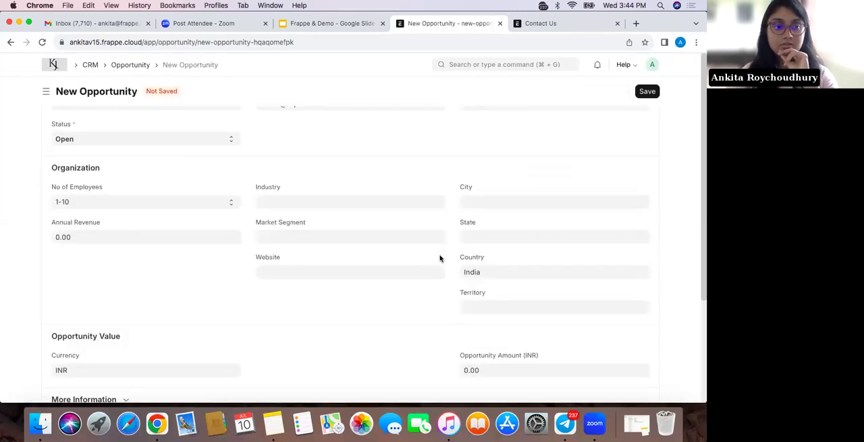
pyautogui.scroll(4, 440, 257)
pyautogui.click(647, 92)
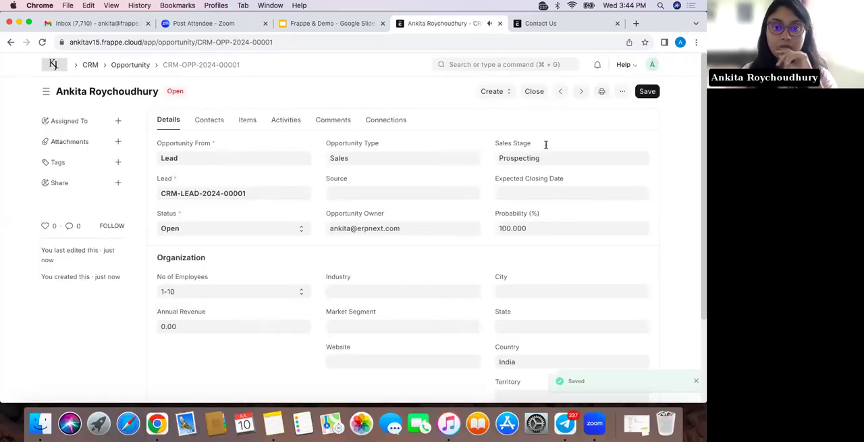
# Clear the opportunity's Sales Stage and review the available stages, including the option to create a new one
pyautogui.click(541, 159)
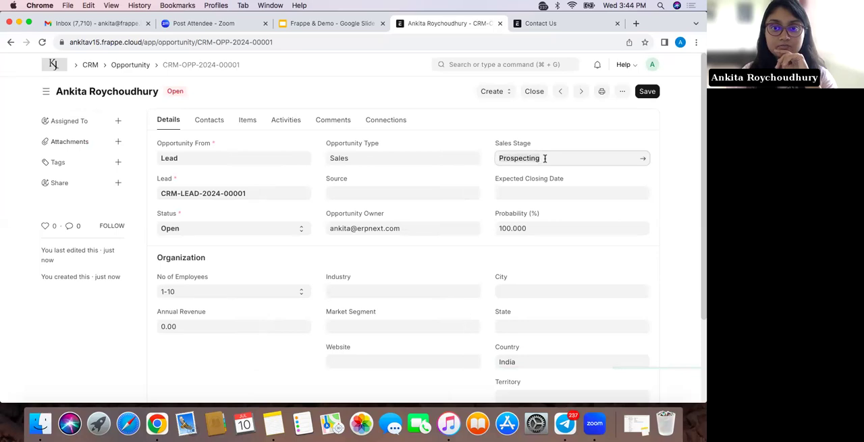
pyautogui.press('BackSpace')
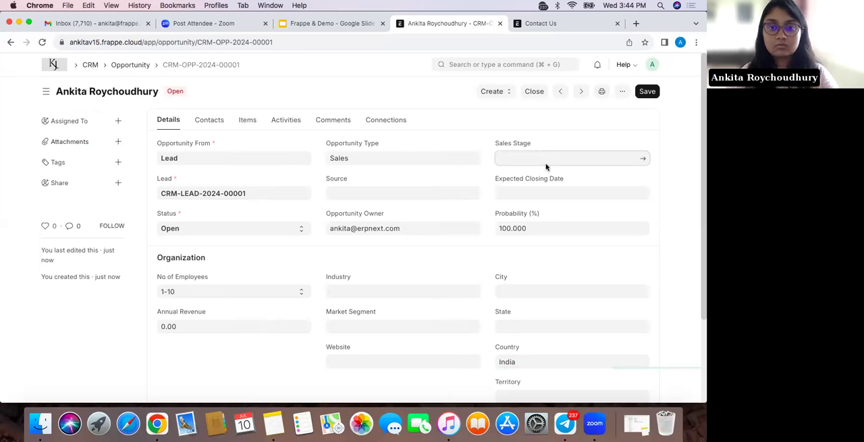
pyautogui.scroll(-1, 554, 268)
pyautogui.scroll(1, 553, 267)
pyautogui.scroll(-1, 553, 267)
pyautogui.scroll(1, 553, 267)
pyautogui.scroll(-1, 553, 267)
pyautogui.scroll(1, 552, 267)
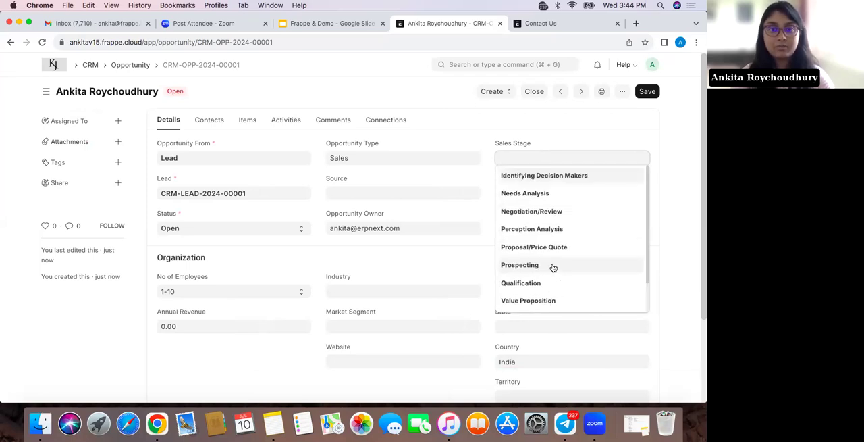
pyautogui.scroll(-1, 552, 266)
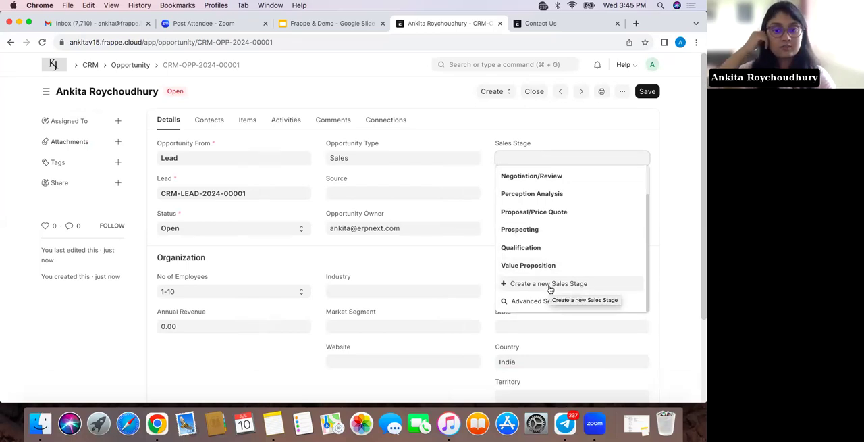
pyautogui.click(428, 266)
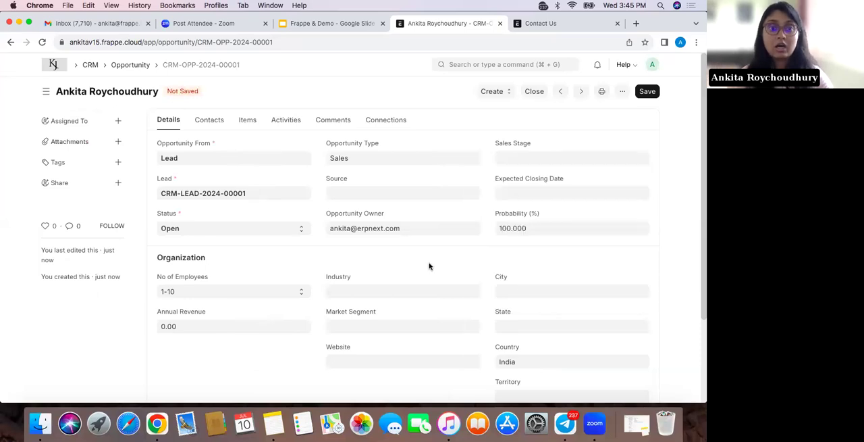
pyautogui.scroll(-3, 428, 266)
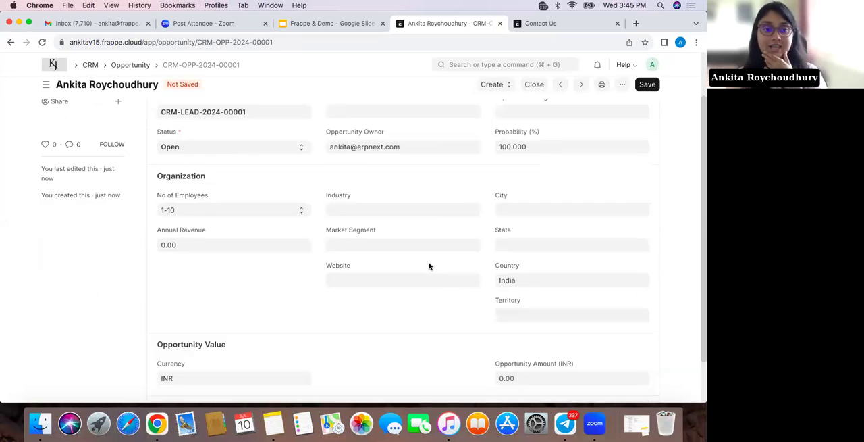
pyautogui.scroll(3, 429, 266)
pyautogui.scroll(-1, 428, 266)
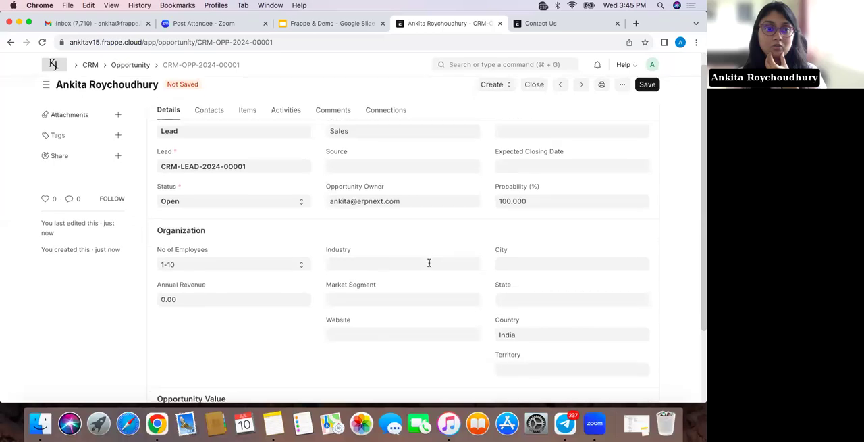
pyautogui.scroll(1, 428, 266)
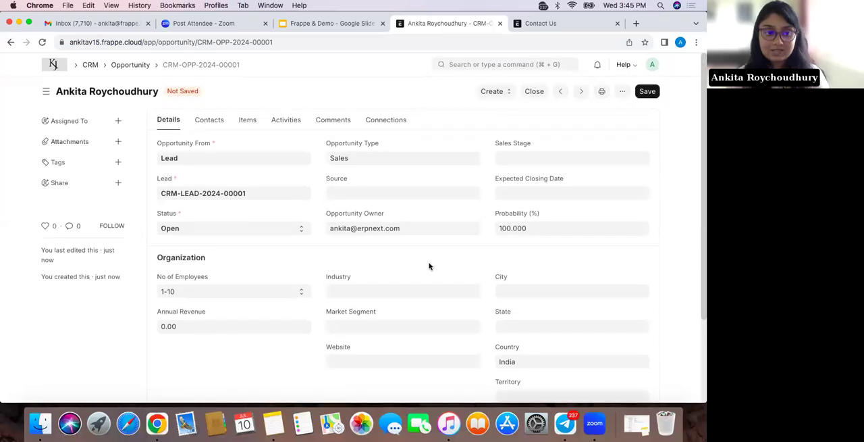
# Go to Customize Form and load the Warehouse form layout
pyautogui.click(520, 64)
pyautogui.write('cust')
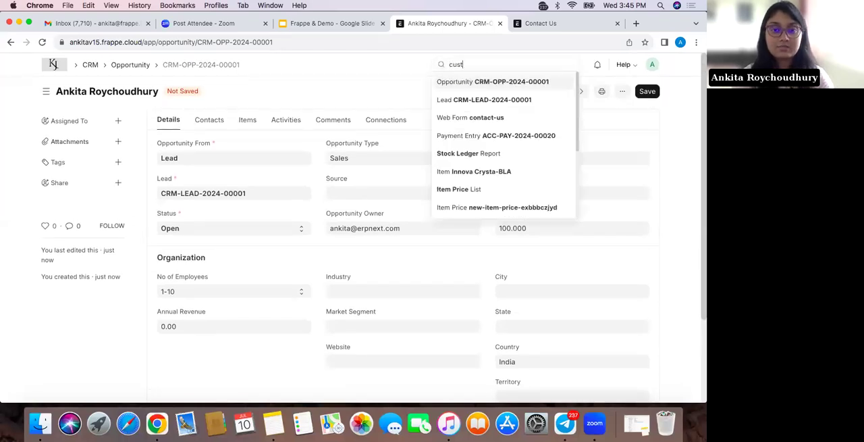
pyautogui.write('omiz')
pyautogui.click(521, 83)
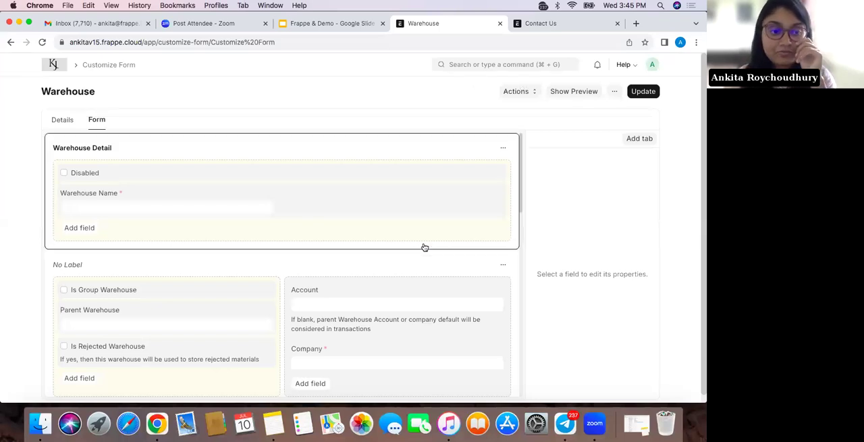
# Add a Text field below Address HTML in the Address and Contact section of the Warehouse form
pyautogui.scroll(-4, 424, 245)
pyautogui.scroll(-4, 424, 247)
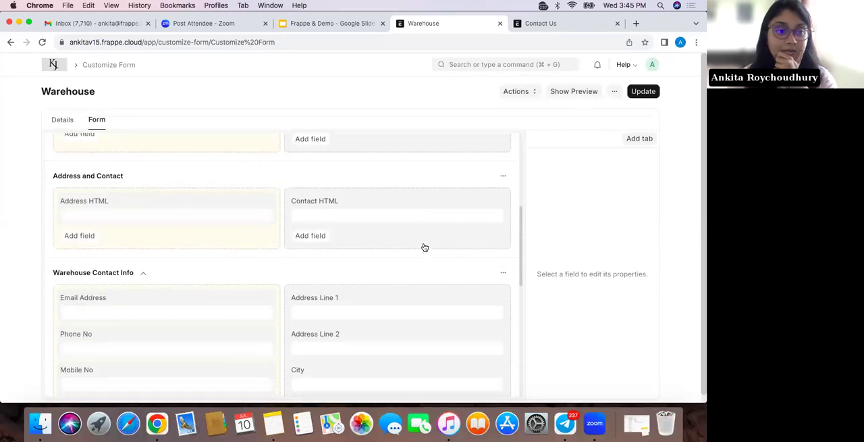
pyautogui.click(79, 235)
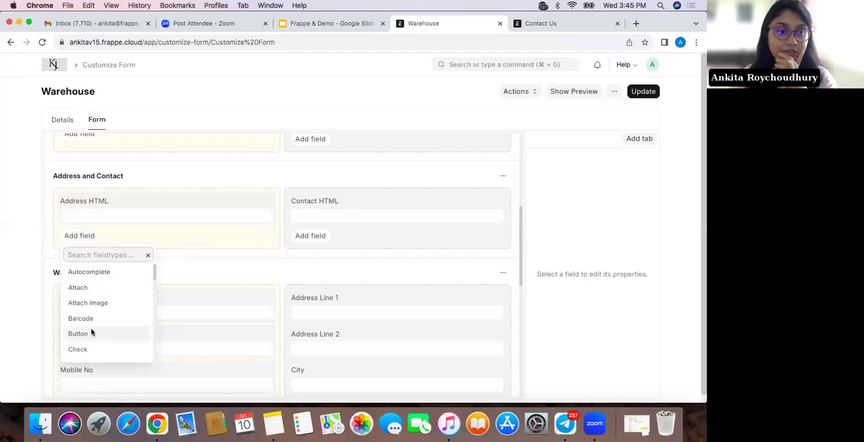
pyautogui.scroll(-2, 91, 331)
pyautogui.scroll(-6, 92, 330)
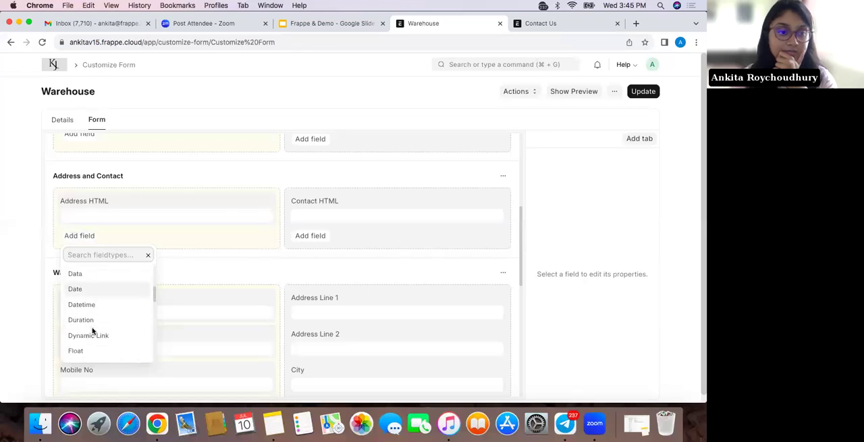
pyautogui.scroll(-6, 93, 330)
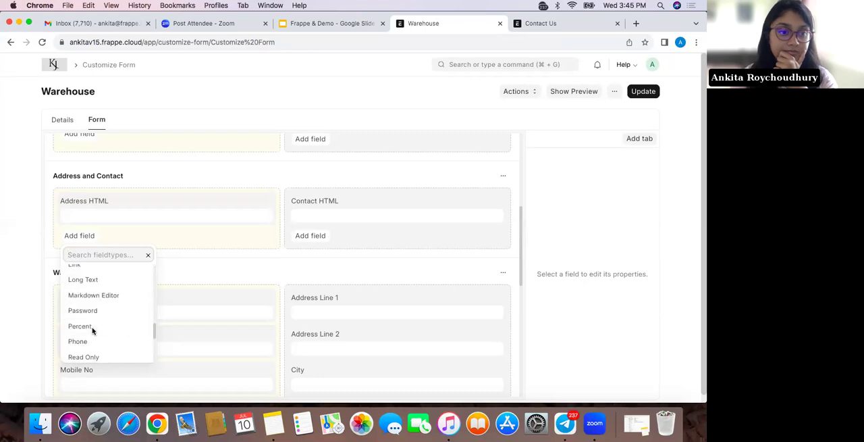
pyautogui.scroll(-5, 92, 330)
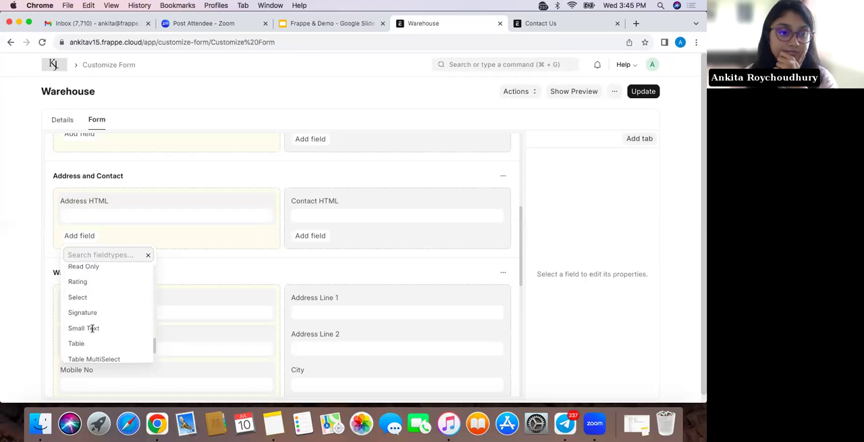
pyautogui.click(93, 341)
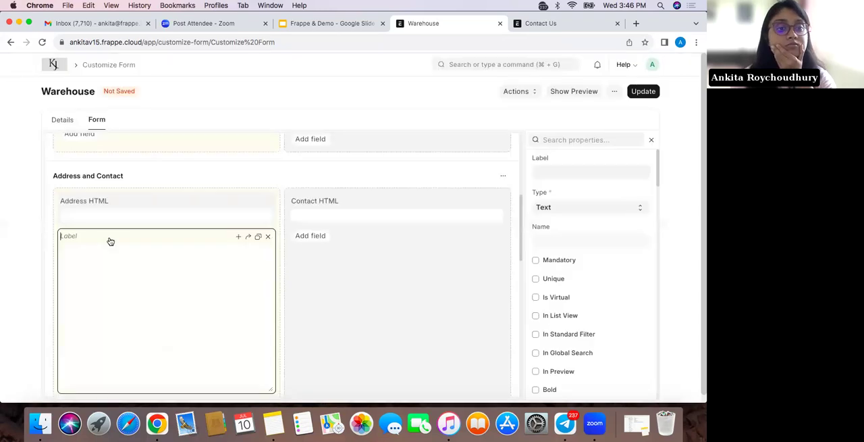
# Label the new field Full Address, update the Warehouse customization and check the field in the layout
pyautogui.write('F')
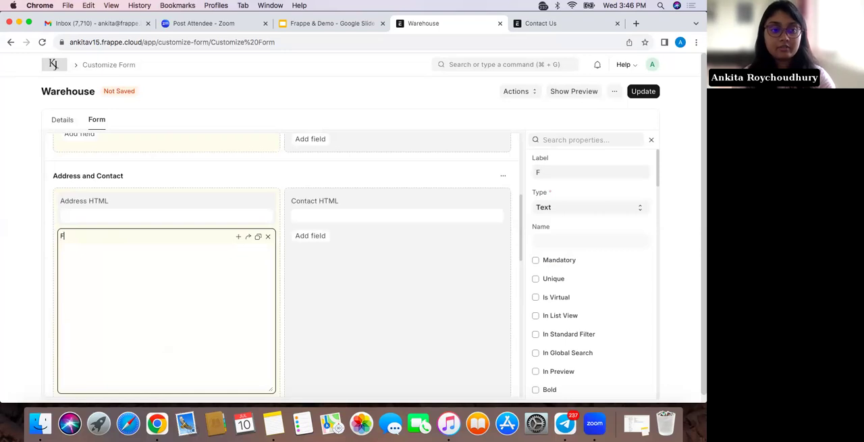
pyautogui.write('ull Address')
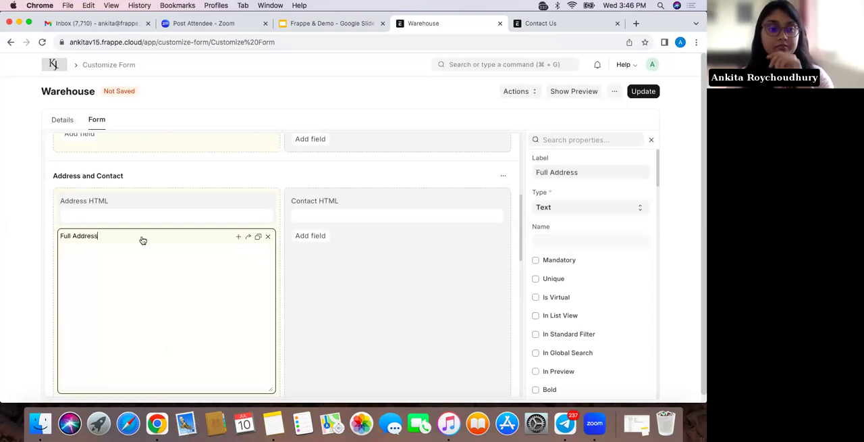
pyautogui.click(642, 93)
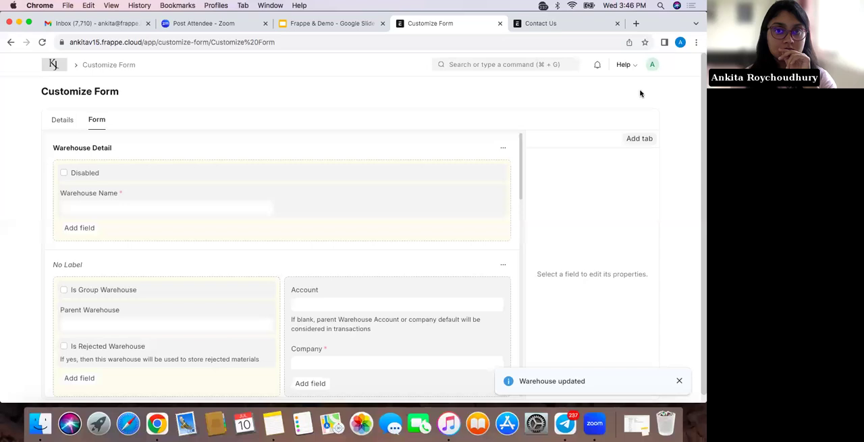
pyautogui.scroll(-5, 310, 312)
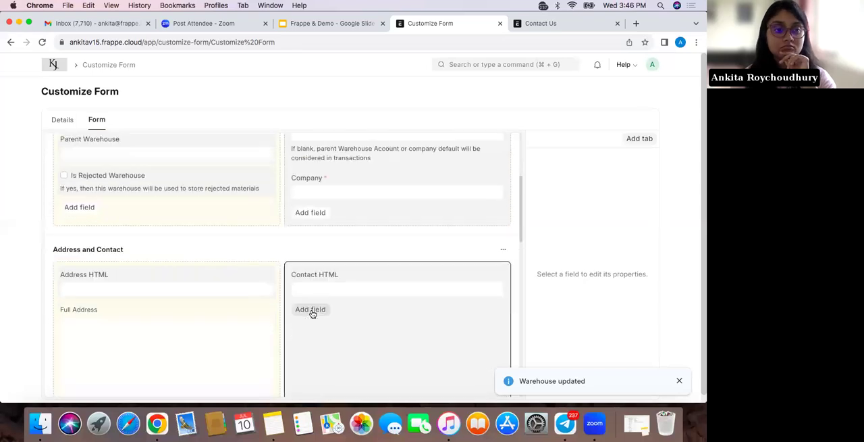
# Change the form type being customized to Opportunity and show its form layout
pyautogui.click(498, 64)
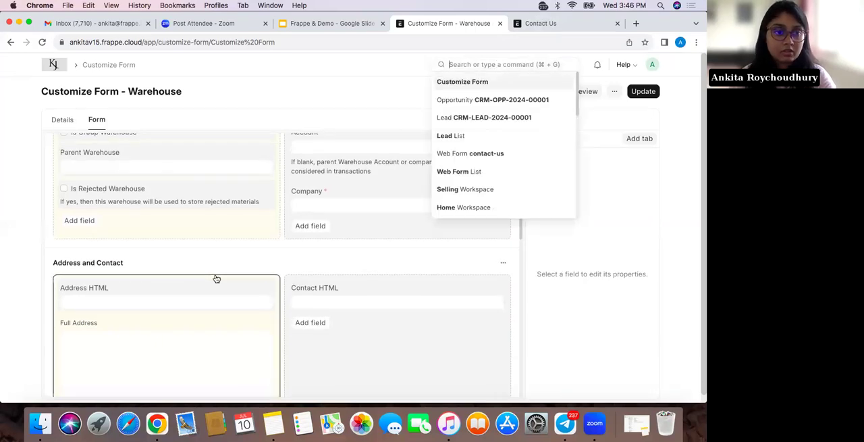
pyautogui.scroll(3, 216, 277)
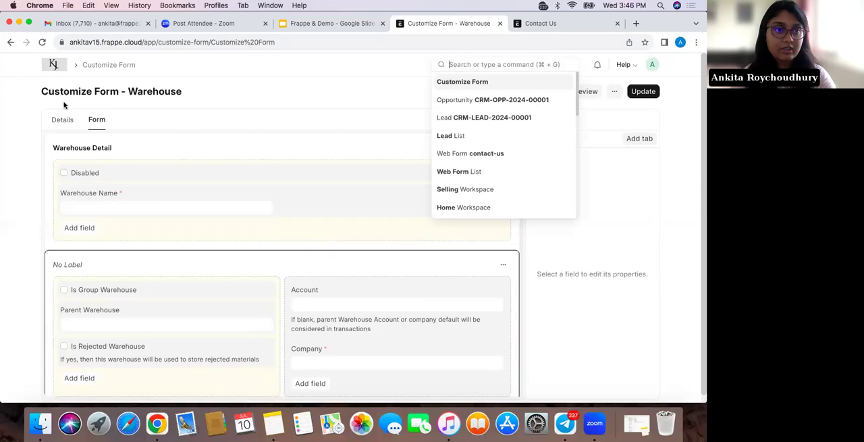
pyautogui.click(63, 120)
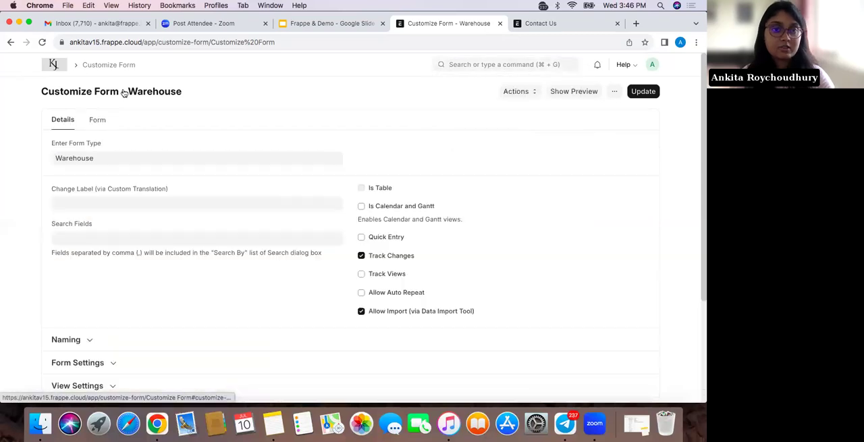
pyautogui.click(482, 64)
pyautogui.doubleClick(133, 157)
pyautogui.press('BackSpace')
pyautogui.click(134, 161)
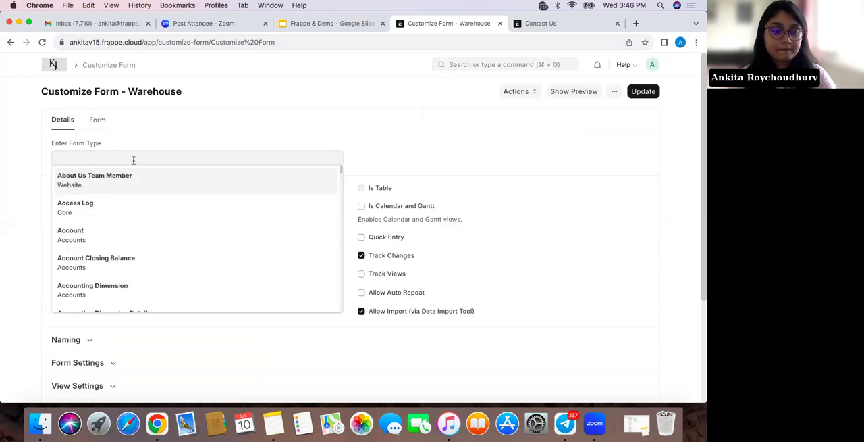
pyautogui.write('opp')
pyautogui.click(127, 181)
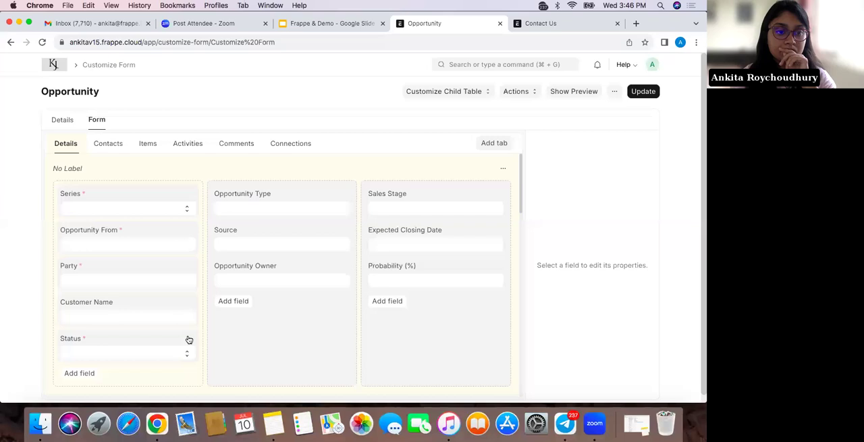
# Add a Small Text field labelled Address below Opportunity Owner and update the Opportunity form customization
pyautogui.scroll(-1, 189, 340)
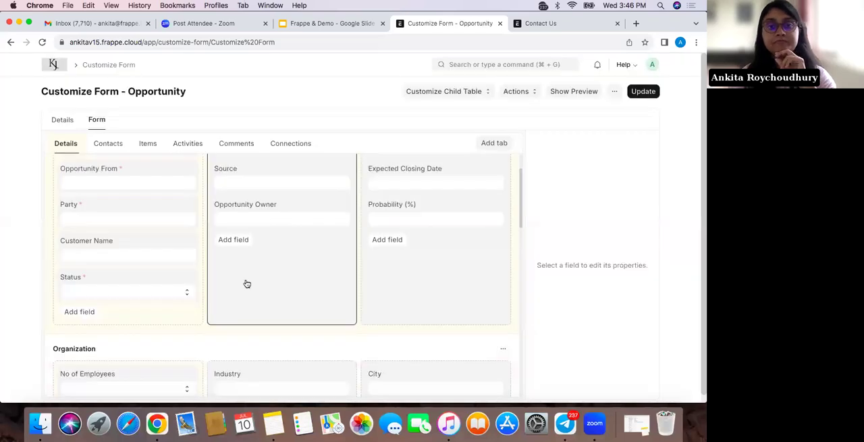
pyautogui.click(231, 240)
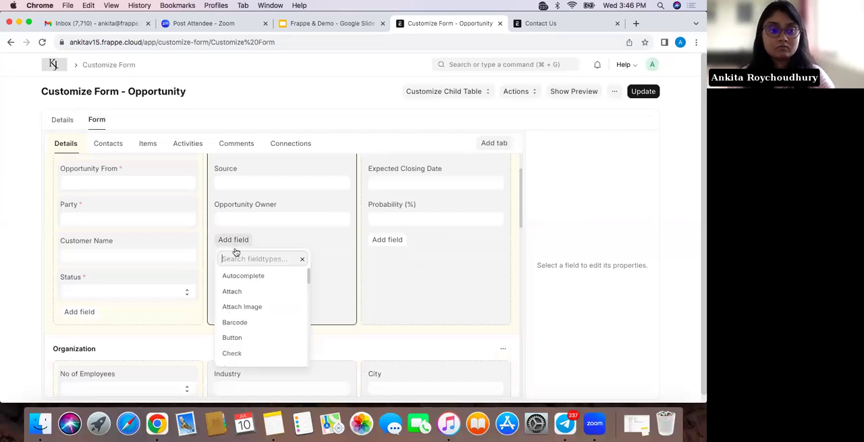
pyautogui.write('text')
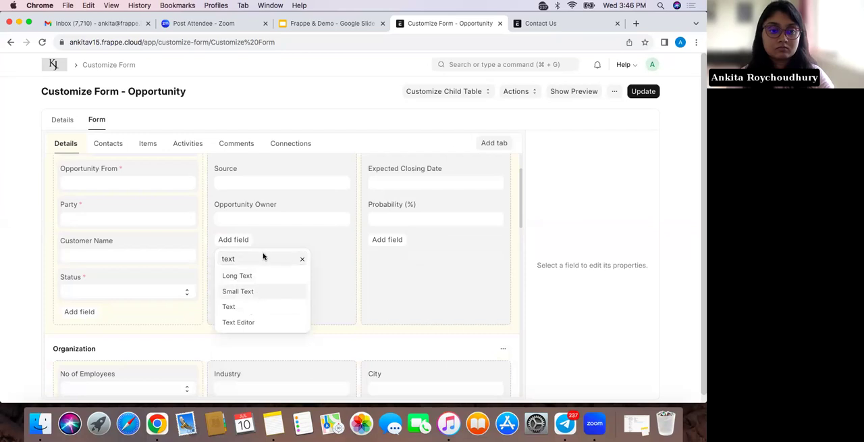
pyautogui.press('Return')
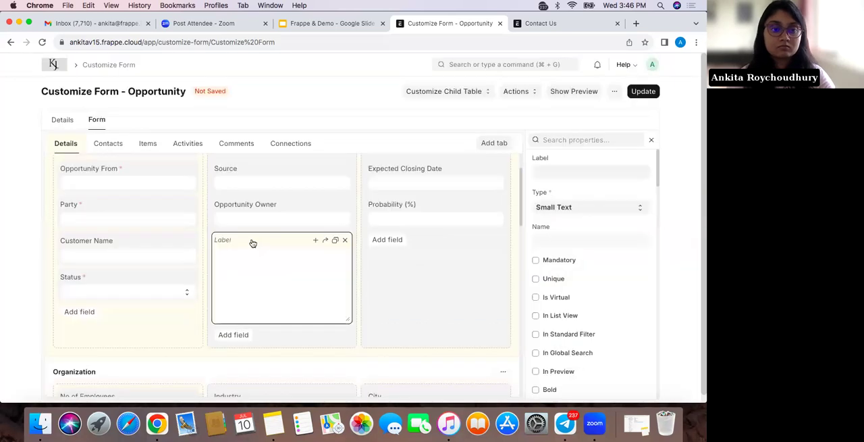
pyautogui.doubleClick(223, 242)
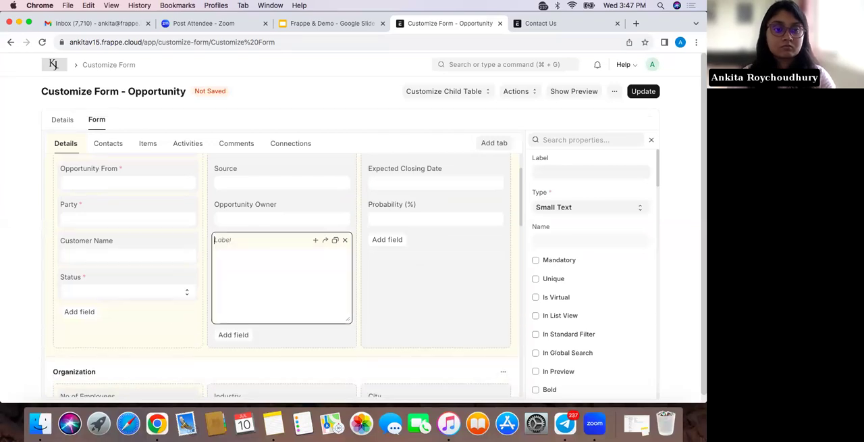
pyautogui.write('Address')
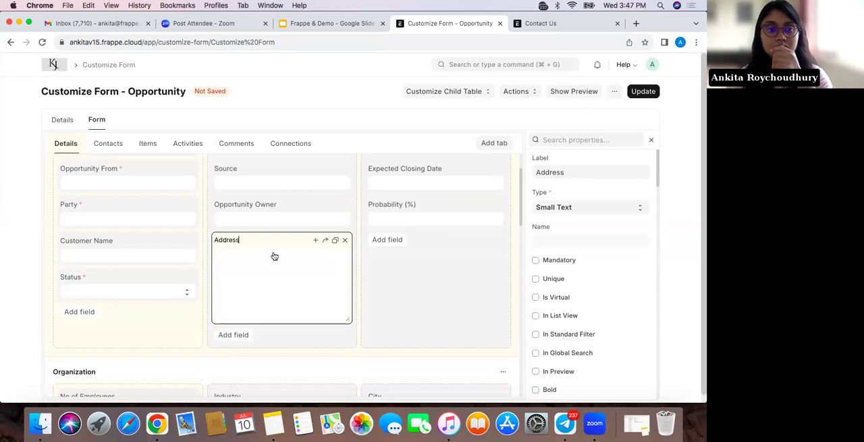
pyautogui.click(649, 93)
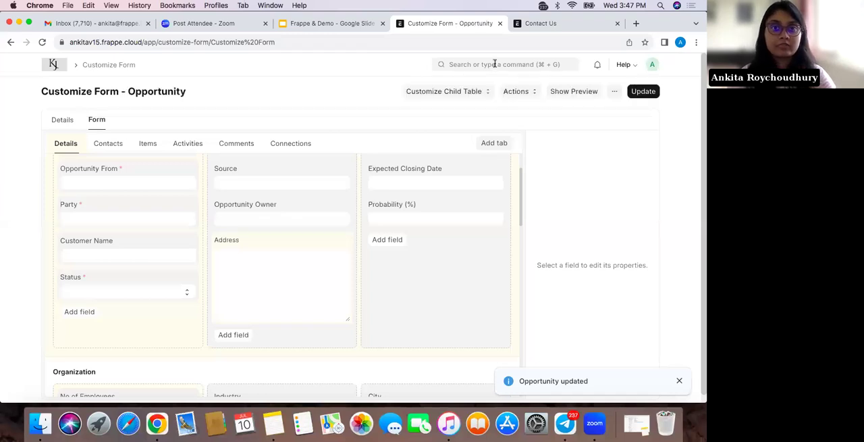
# Find the Opportunity list through the global search and start a new opportunity
pyautogui.click(495, 63)
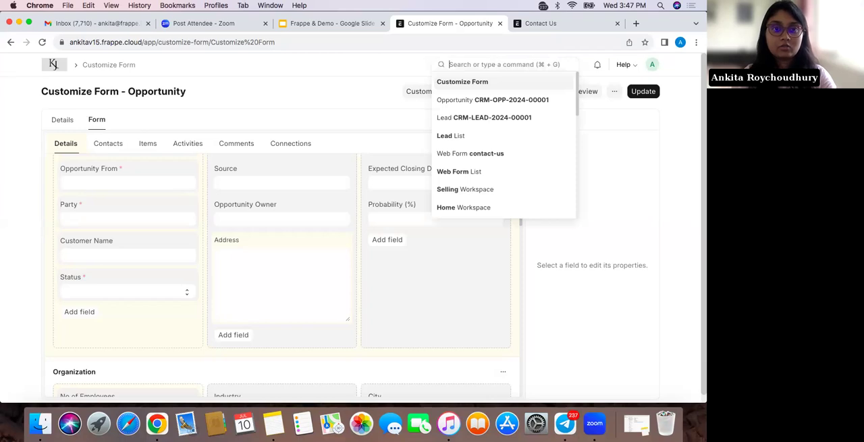
pyautogui.write('Opp')
pyautogui.click(491, 81)
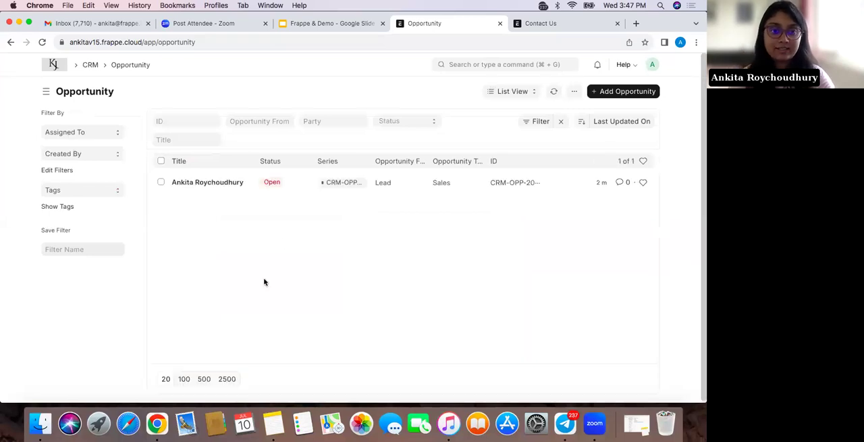
pyautogui.click(607, 93)
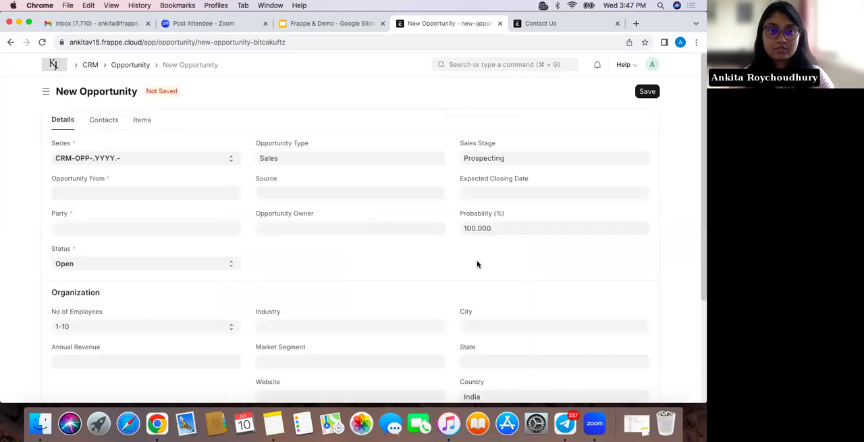
# Look through the new opportunity form and reload the page to check for the custom Address field
pyautogui.scroll(-4, 319, 271)
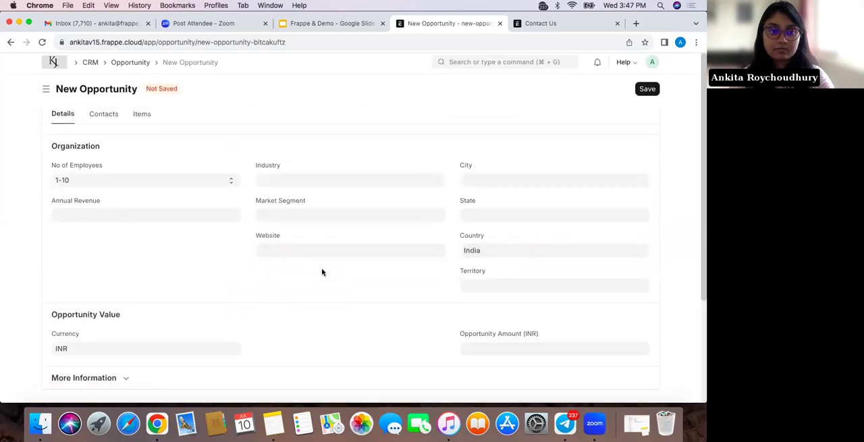
pyautogui.scroll(3, 322, 271)
pyautogui.scroll(2, 322, 272)
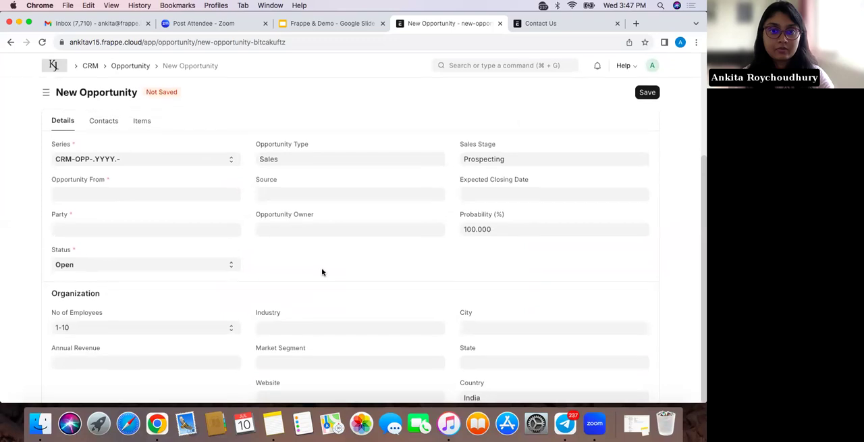
pyautogui.click(42, 42)
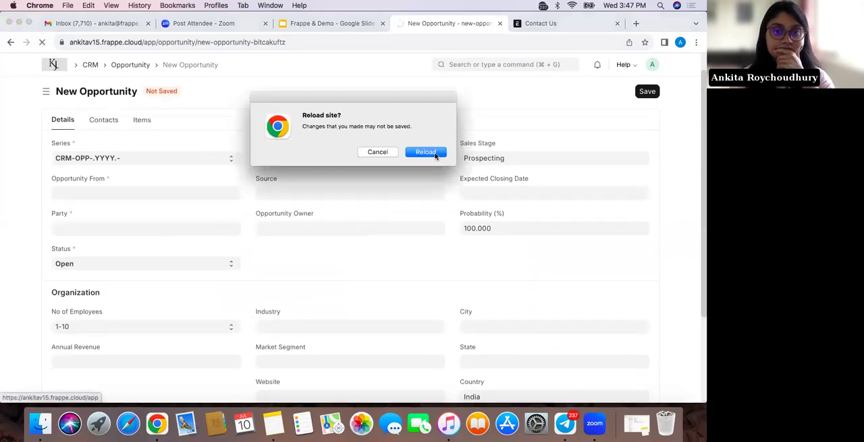
pyautogui.click(434, 152)
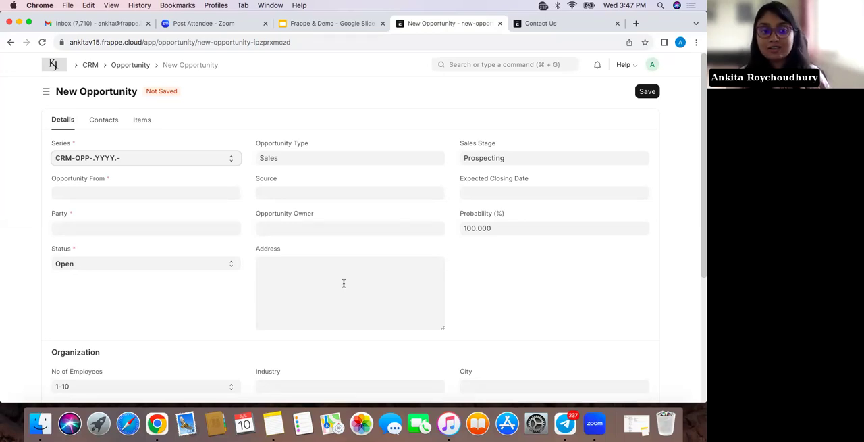
# Open the existing opportunity from the Opportunity list and start creating a customer from it
pyautogui.click(131, 65)
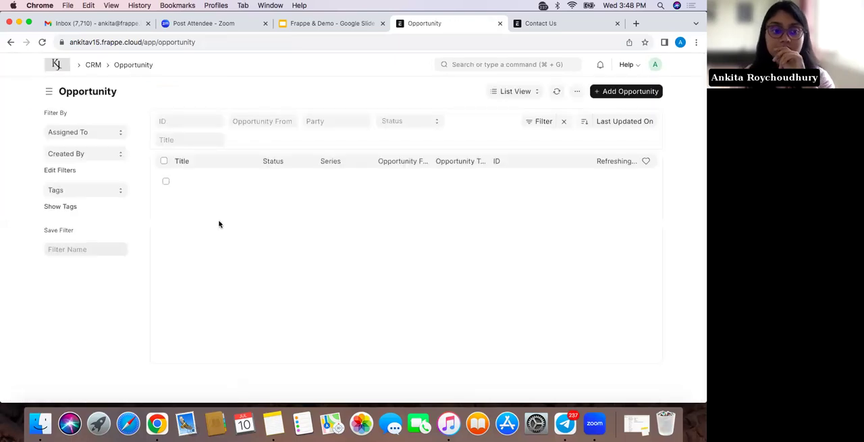
pyautogui.click(225, 182)
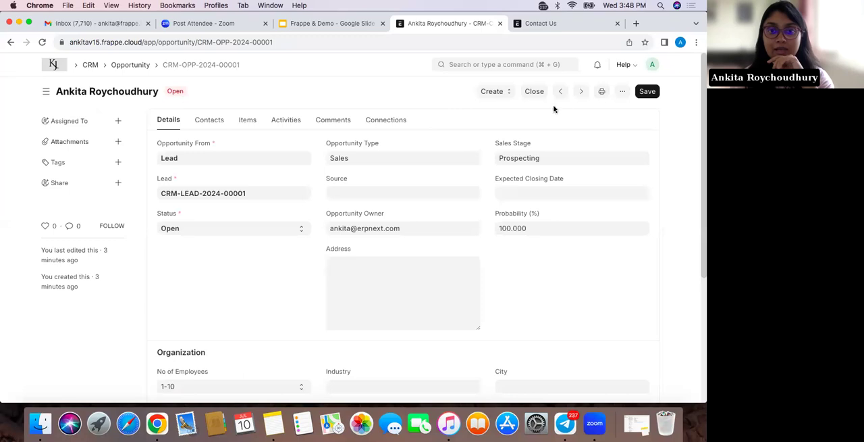
pyautogui.click(503, 93)
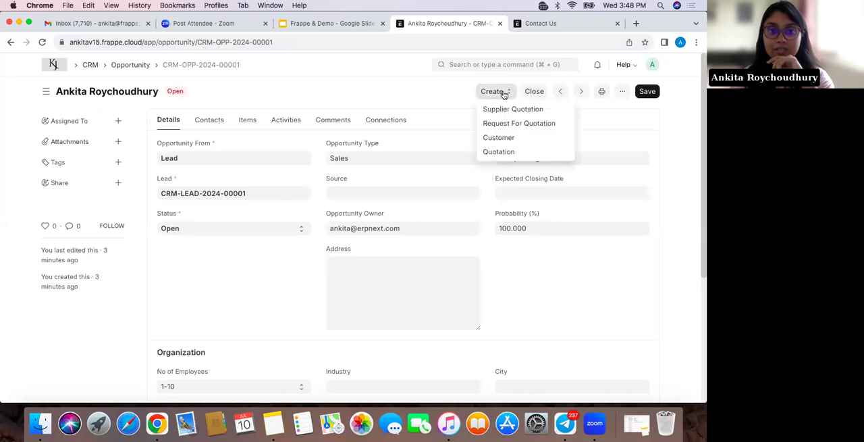
pyautogui.click(503, 139)
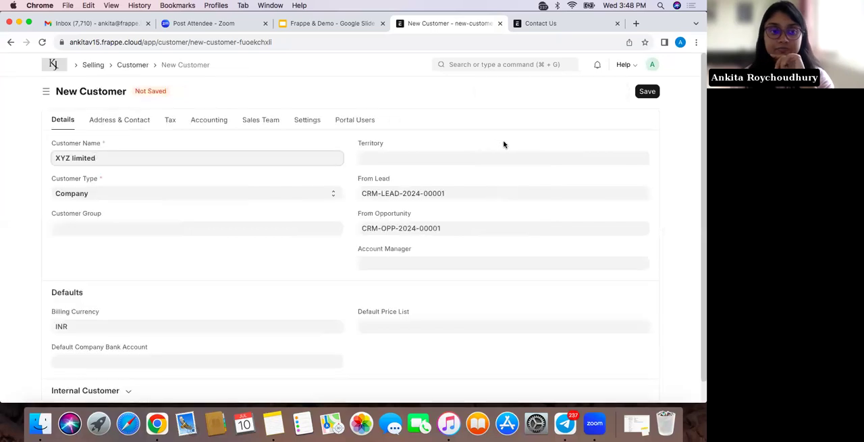
# Check the available customer types, keep Company and save the new customer XYZ limited
pyautogui.scroll(-2, 381, 273)
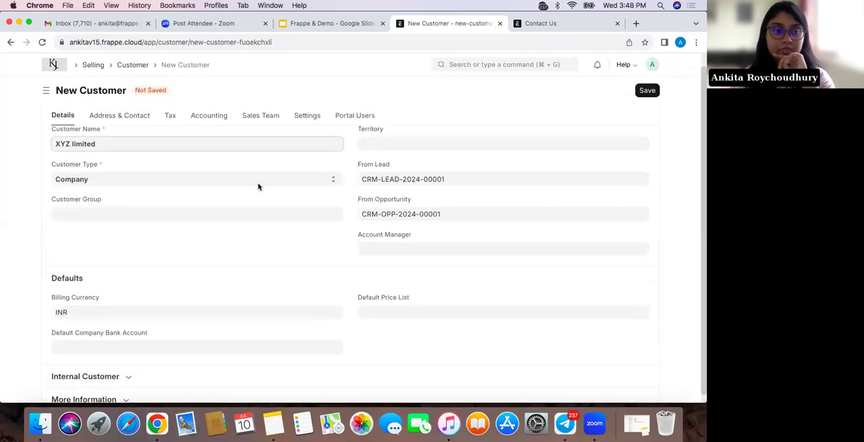
pyautogui.click(229, 181)
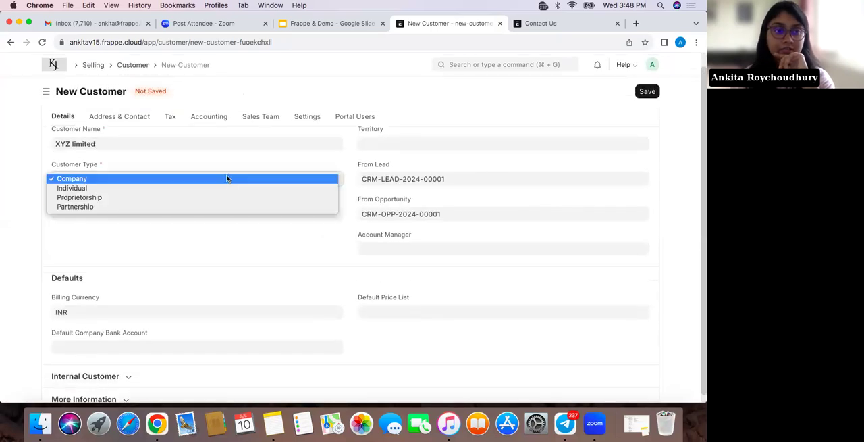
pyautogui.click(226, 231)
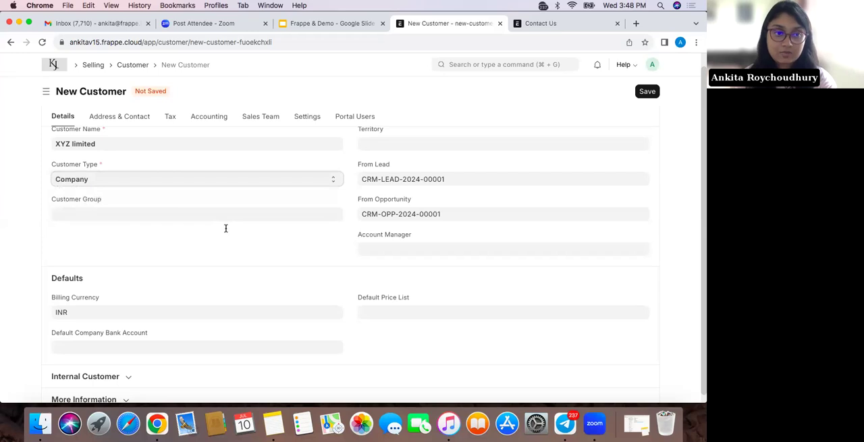
pyautogui.click(646, 95)
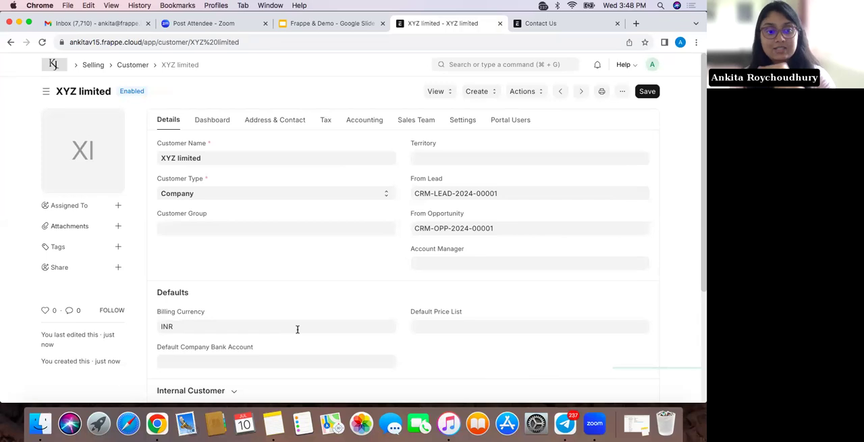
# Review the saved customer's details, Dashboard connections and Address & Contact information, and return to the Customer list
pyautogui.scroll(-5, 359, 282)
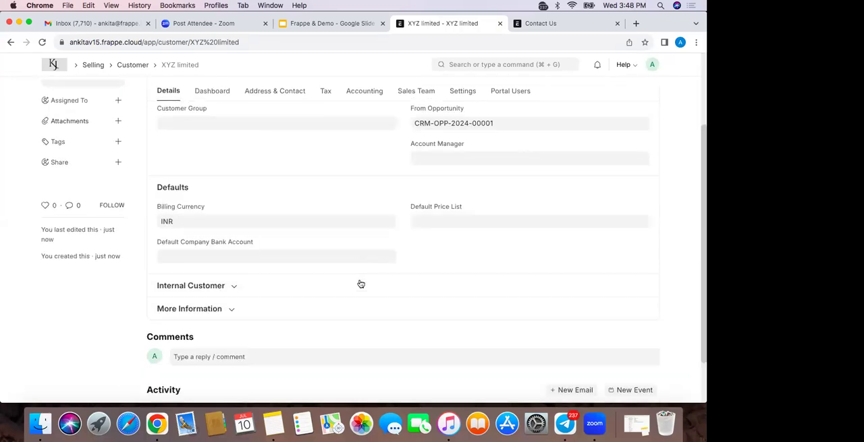
pyautogui.scroll(5, 359, 282)
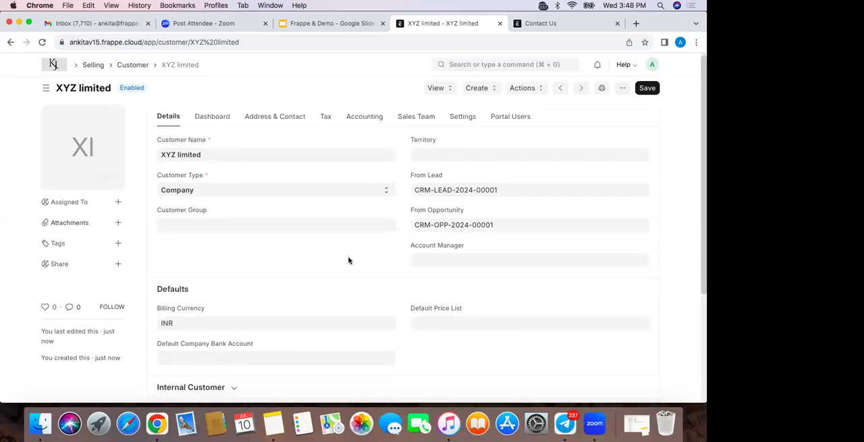
pyautogui.click(210, 119)
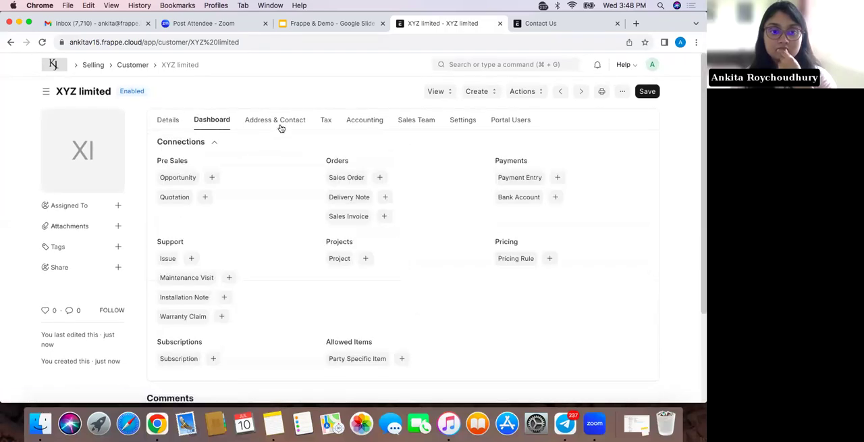
pyautogui.click(273, 126)
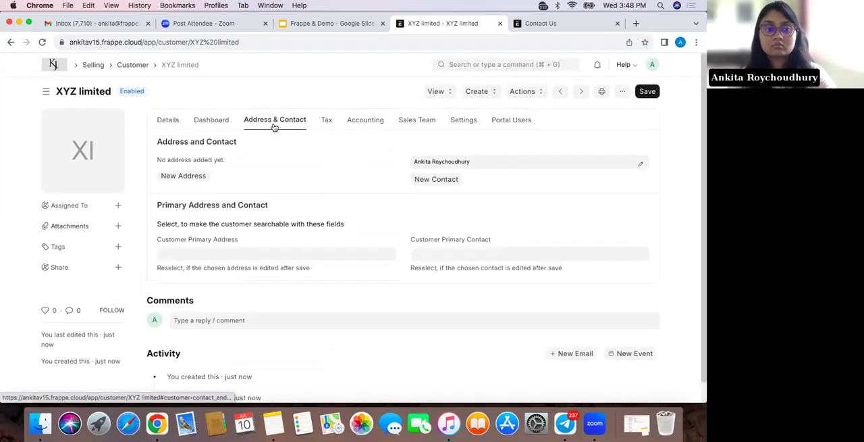
pyautogui.click(162, 121)
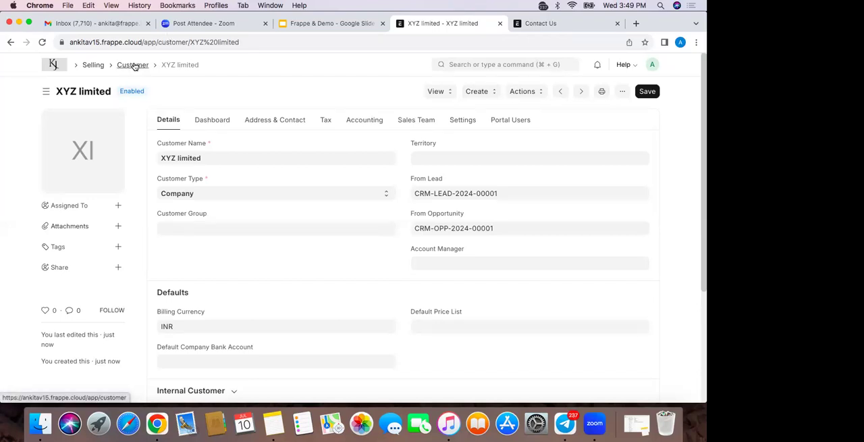
pyautogui.click(134, 65)
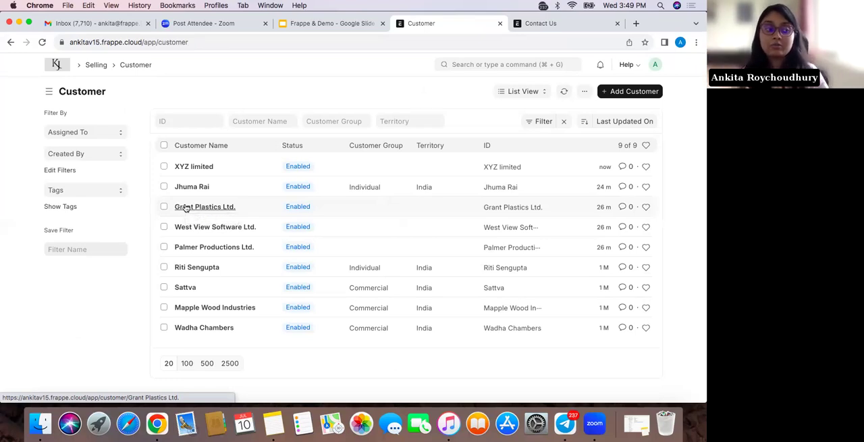
# Reopen the existing opportunity from the Opportunity list and show which documents can be created from it
pyautogui.click(464, 64)
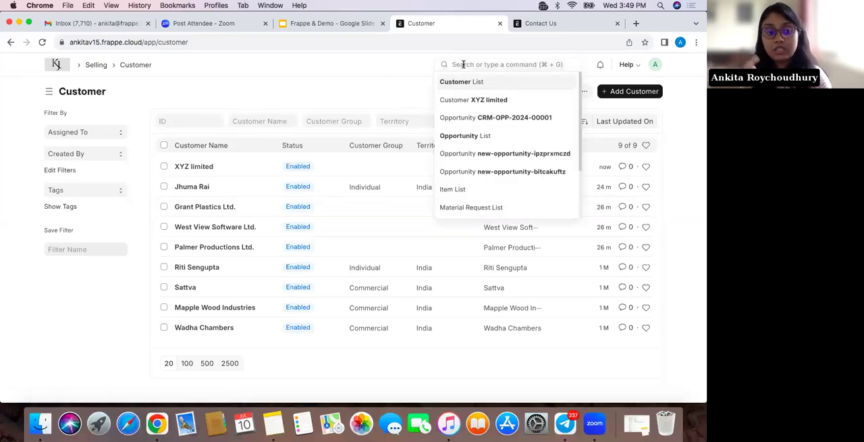
pyautogui.write('opp')
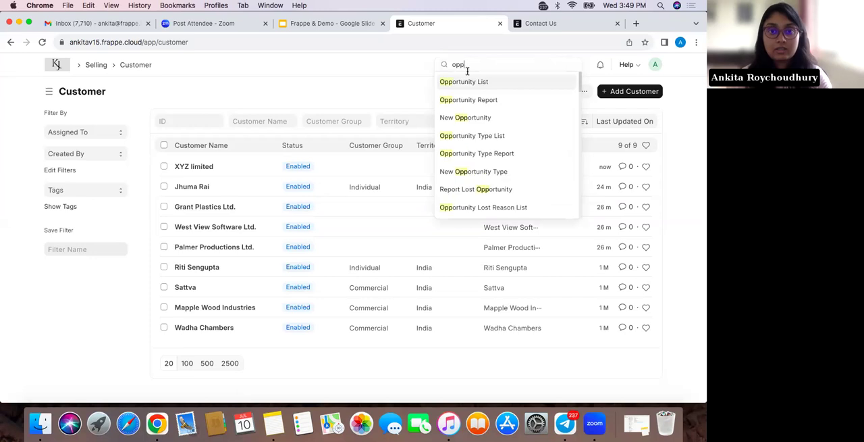
pyautogui.click(469, 81)
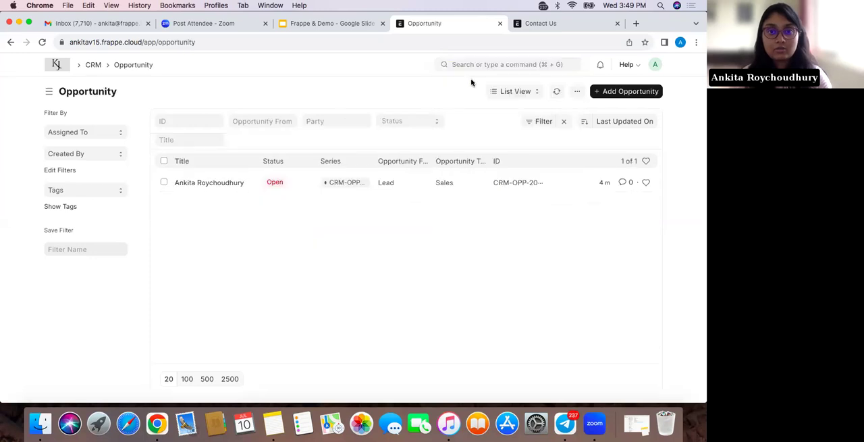
pyautogui.click(222, 183)
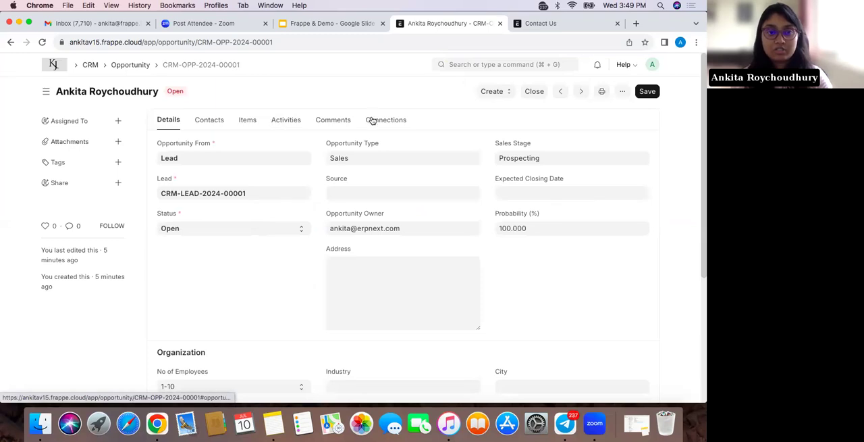
pyautogui.click(494, 95)
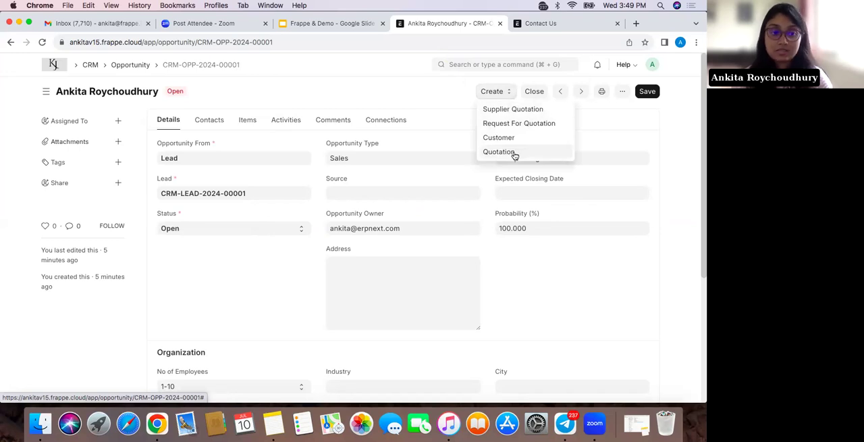
# Search for the Sales Order list and start a new sales order
pyautogui.click(493, 64)
pyautogui.write('Sales')
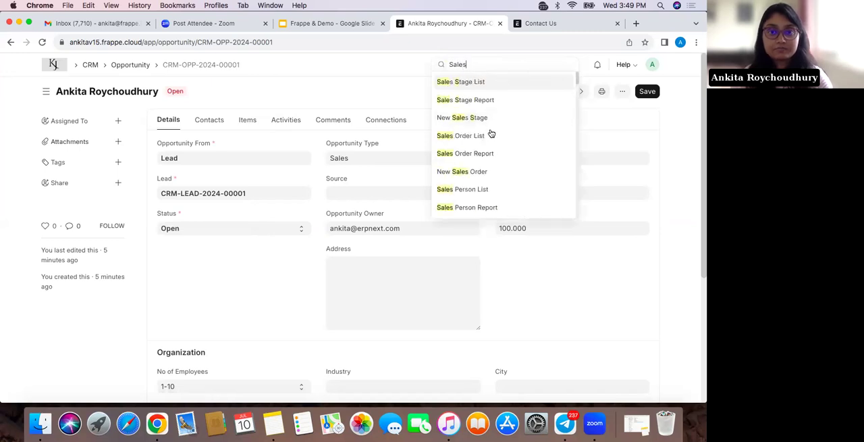
pyautogui.click(489, 144)
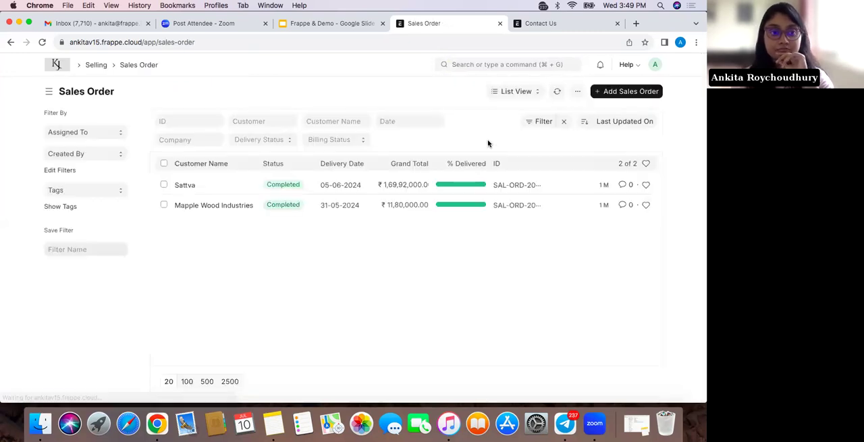
pyautogui.click(606, 92)
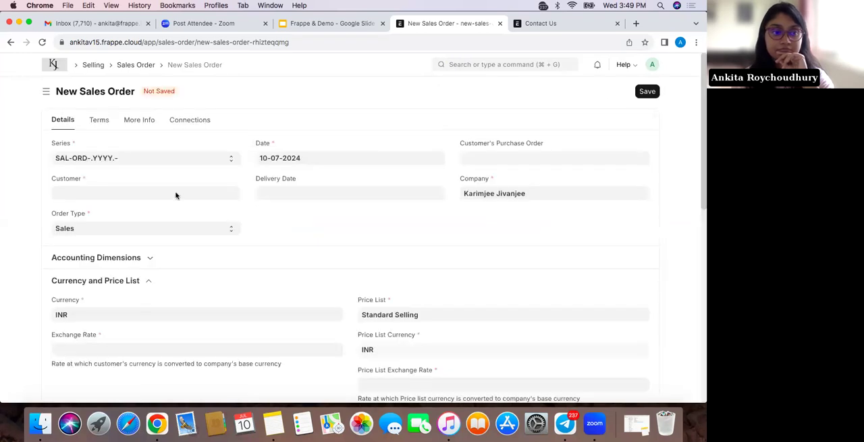
# Set the sales order's customer to Grant Plastics Ltd. and its delivery date to 12-07-2024
pyautogui.click(143, 194)
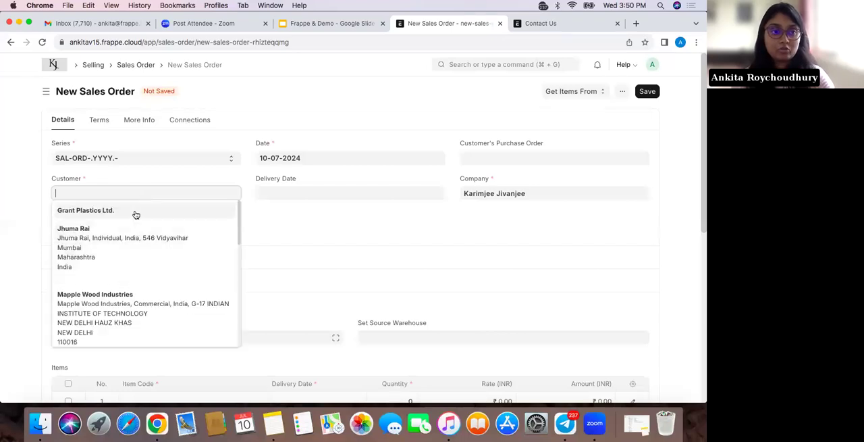
pyautogui.click(135, 214)
pyautogui.scroll(-2, 246, 255)
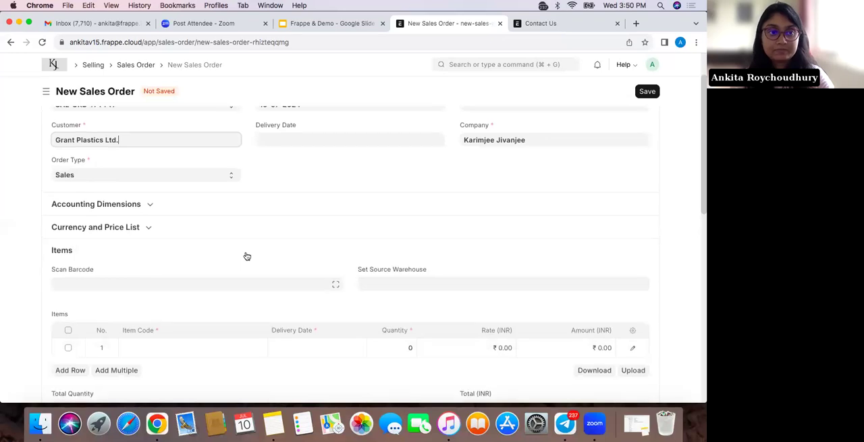
pyautogui.scroll(1, 247, 256)
pyautogui.click(303, 176)
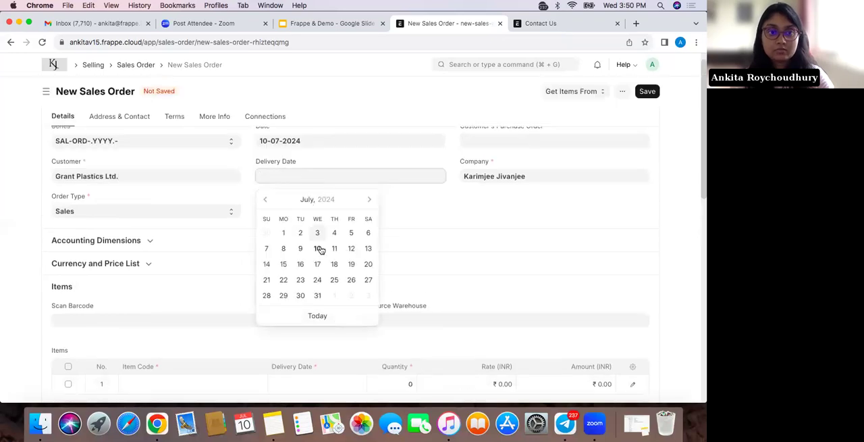
pyautogui.click(351, 247)
# Search the first item row for Toyota Glanza and add the Glanza-BLA product to the sales order
pyautogui.scroll(-5, 291, 317)
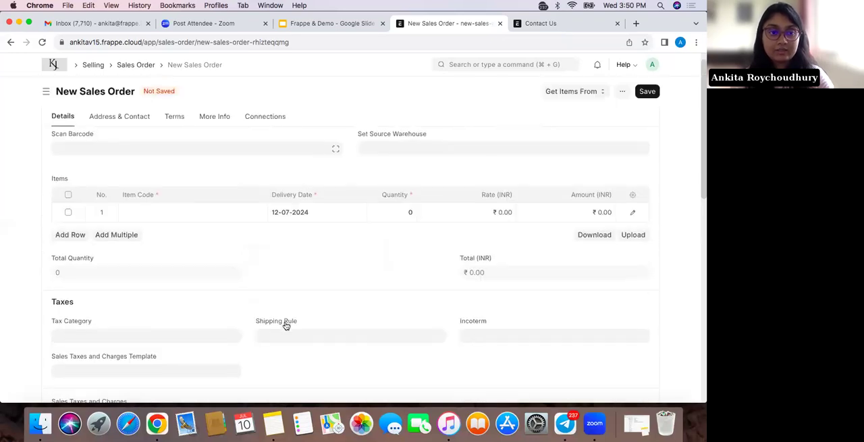
pyautogui.click(166, 210)
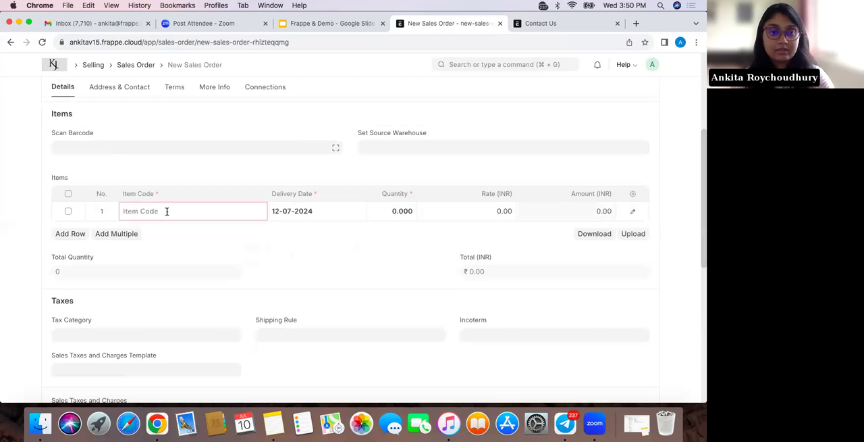
pyautogui.scroll(-2, 178, 307)
pyautogui.scroll(2, 177, 308)
pyautogui.scroll(-3, 185, 305)
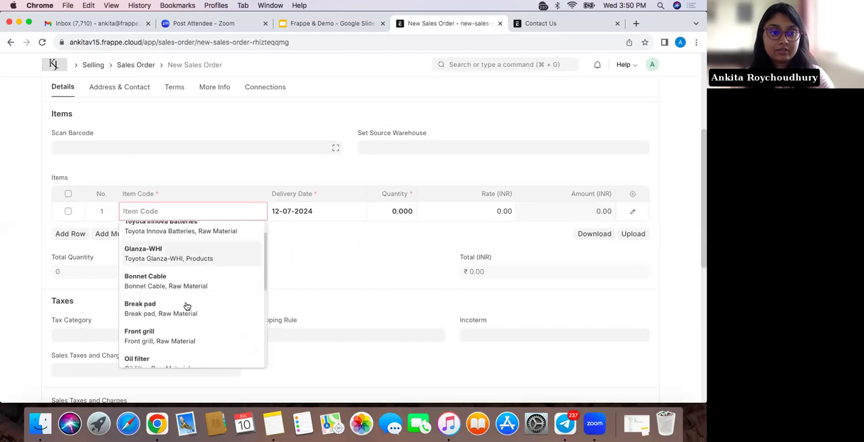
pyautogui.write('toyota')
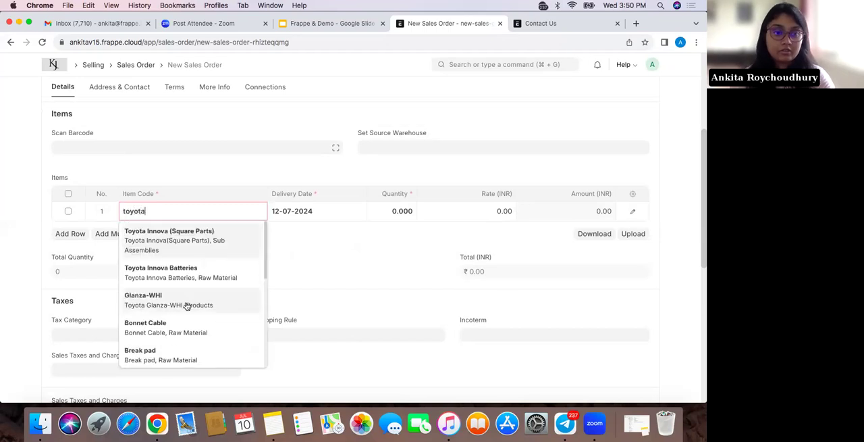
pyautogui.scroll(-2, 194, 299)
pyautogui.scroll(-2, 194, 300)
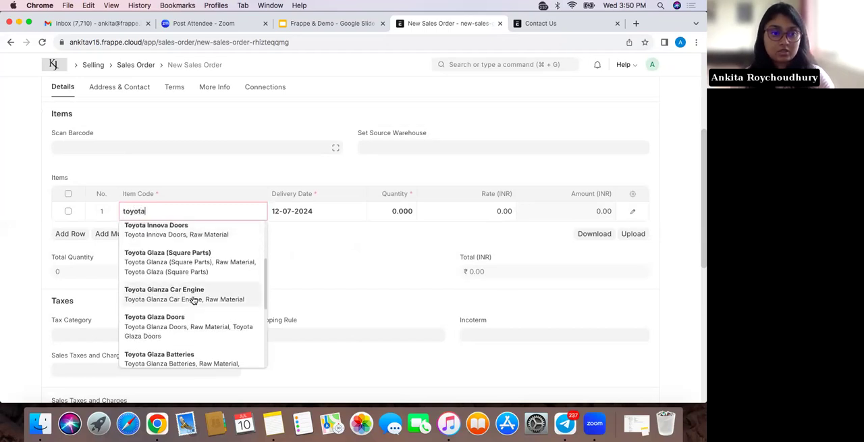
pyautogui.write('glaz')
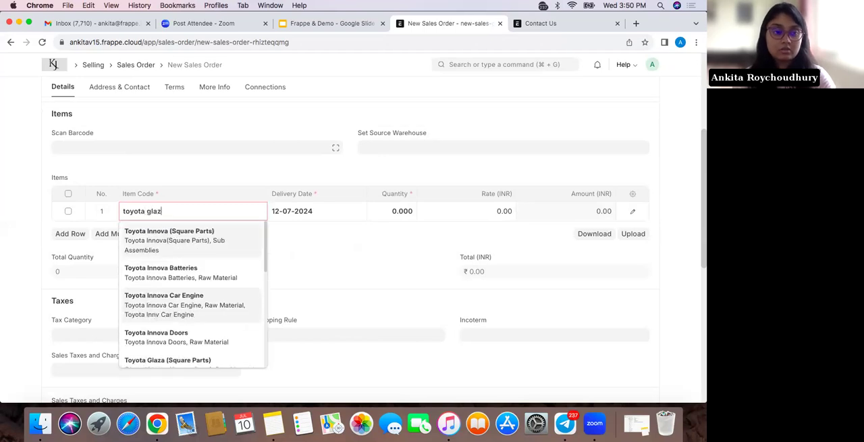
pyautogui.press('BackSpace')
pyautogui.write('nza')
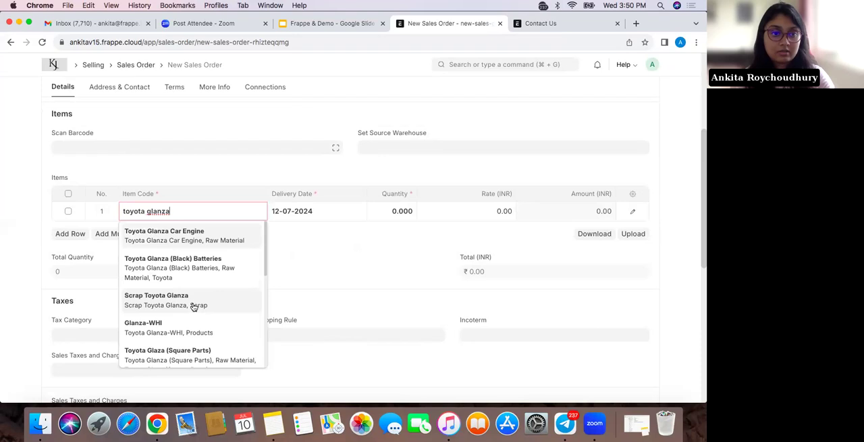
pyautogui.scroll(-10, 194, 305)
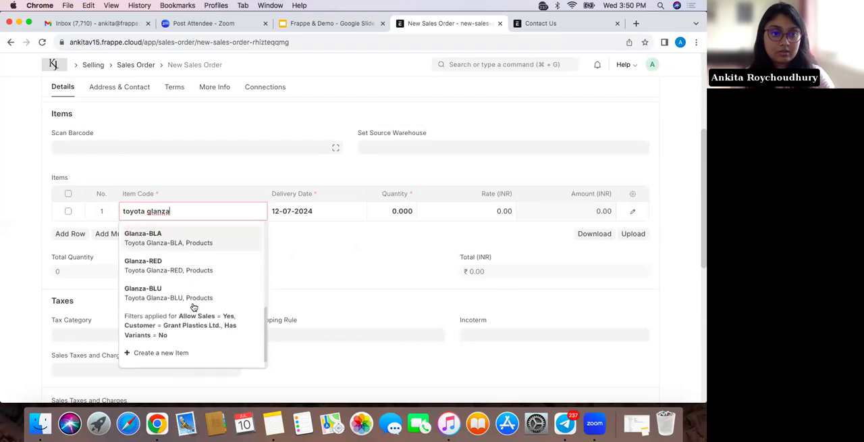
pyautogui.click(196, 238)
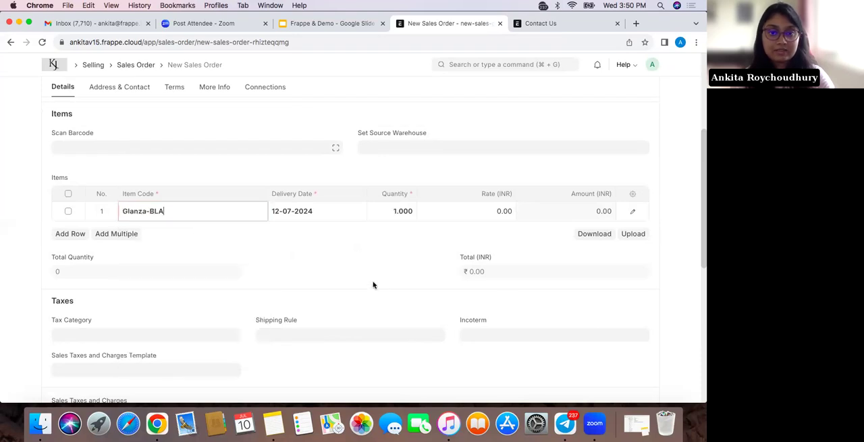
# Set the Glanza-BLA item's rate to 50,00,000 INR and save the sales order
pyautogui.click(485, 211)
pyautogui.press('BackSpace')
pyautogui.write('50,')
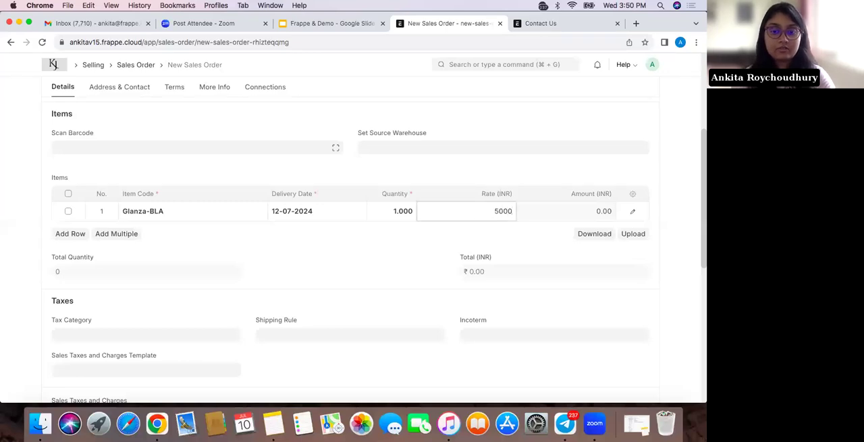
pyautogui.write('00,000')
pyautogui.click(506, 235)
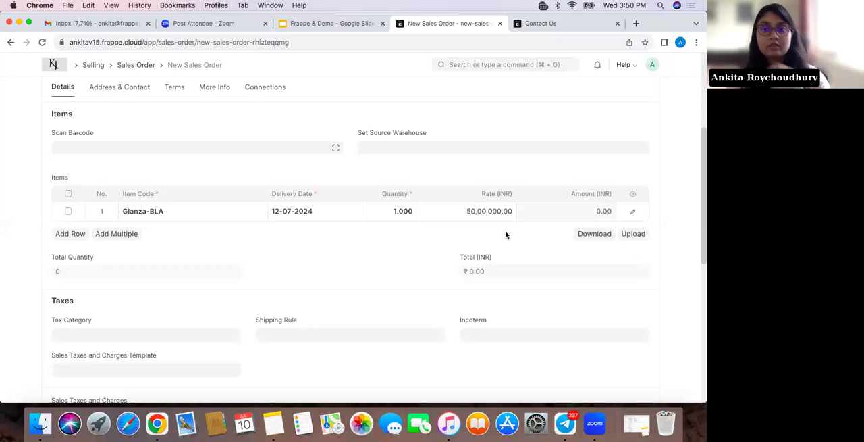
pyautogui.scroll(5, 499, 282)
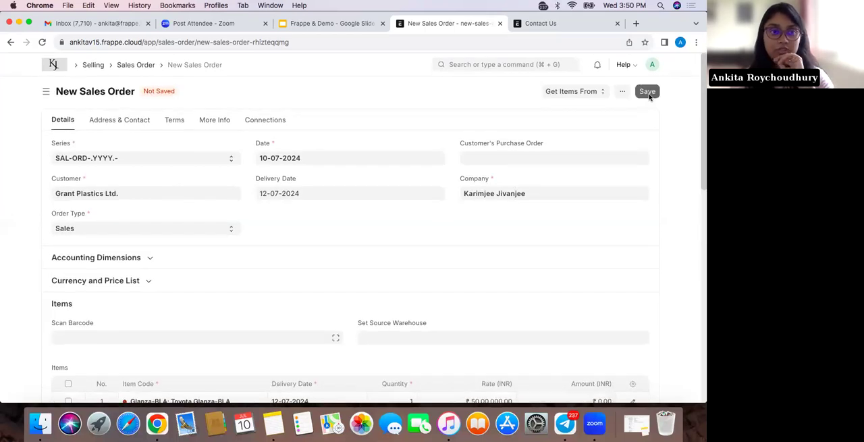
pyautogui.click(650, 96)
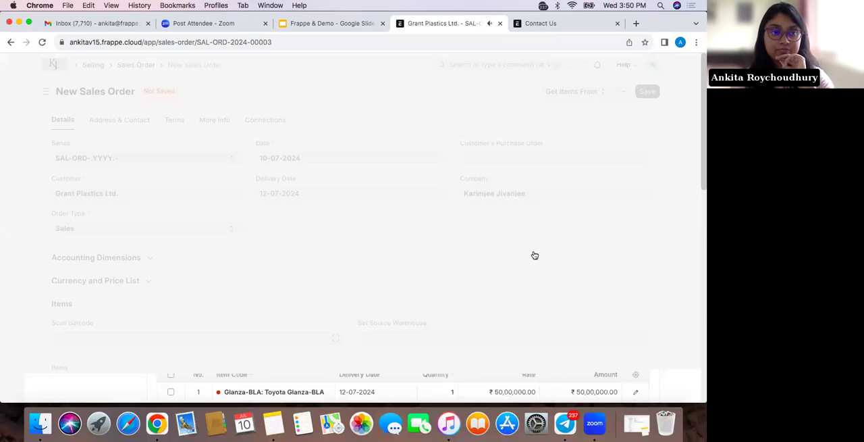
# Set the sales order's tax category to In-State and save the order
pyautogui.scroll(-5, 534, 254)
pyautogui.scroll(-4, 534, 254)
pyautogui.scroll(1, 534, 254)
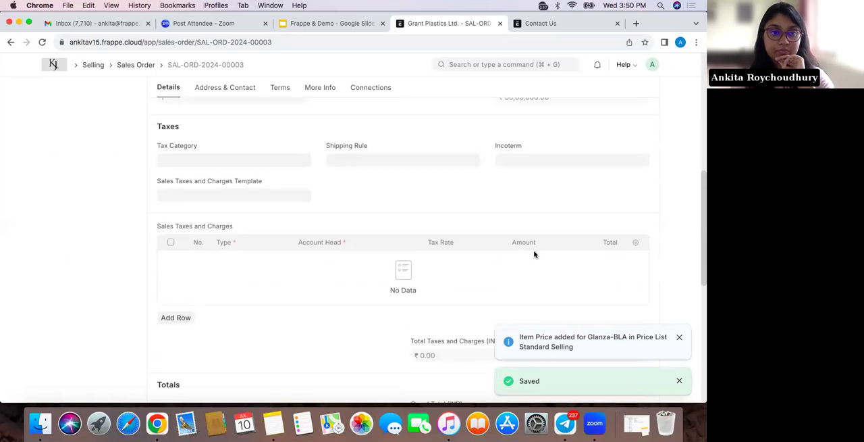
pyautogui.click(240, 161)
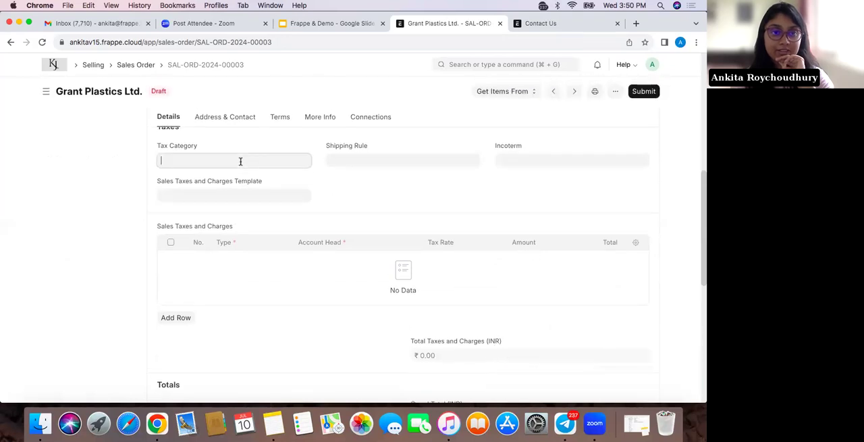
pyautogui.click(235, 188)
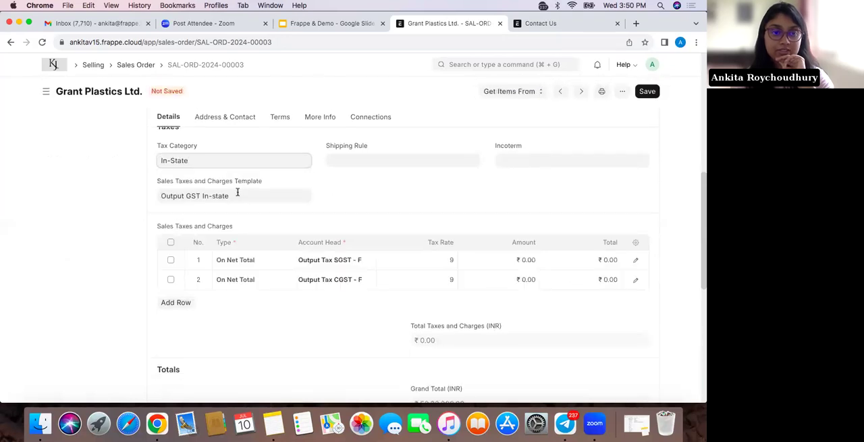
pyautogui.click(235, 197)
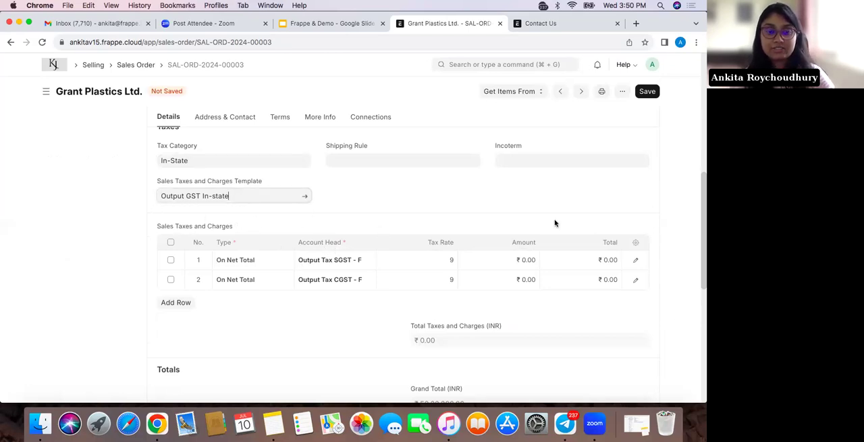
pyautogui.click(646, 92)
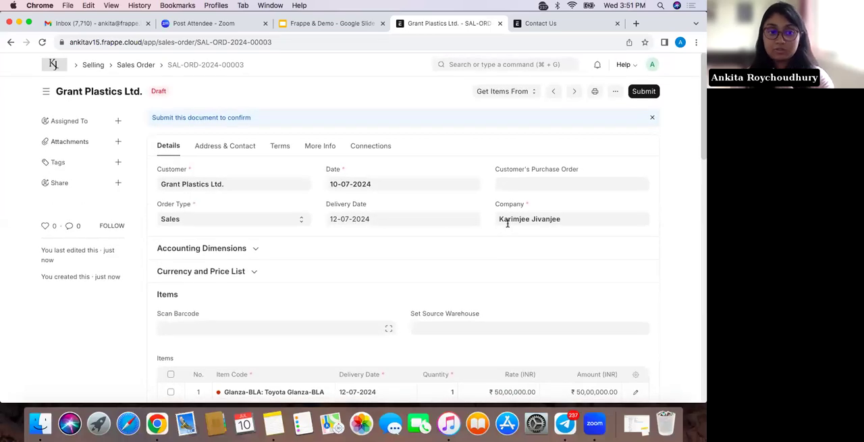
# Apply the Toyota Glaza Sale payment terms template to the sales order
pyautogui.click(238, 150)
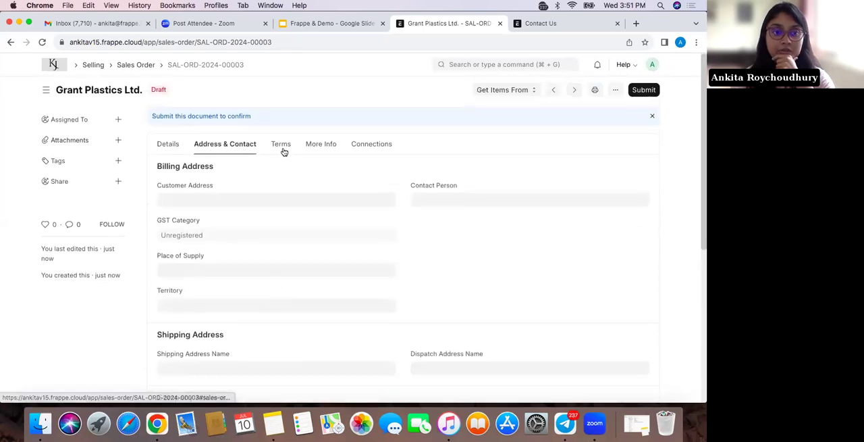
pyautogui.click(282, 147)
pyautogui.scroll(-3, 264, 250)
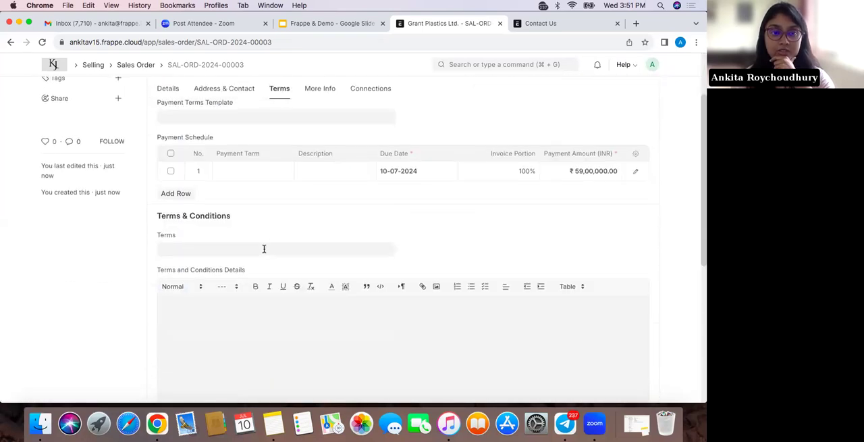
pyautogui.scroll(2, 257, 150)
pyautogui.click(250, 161)
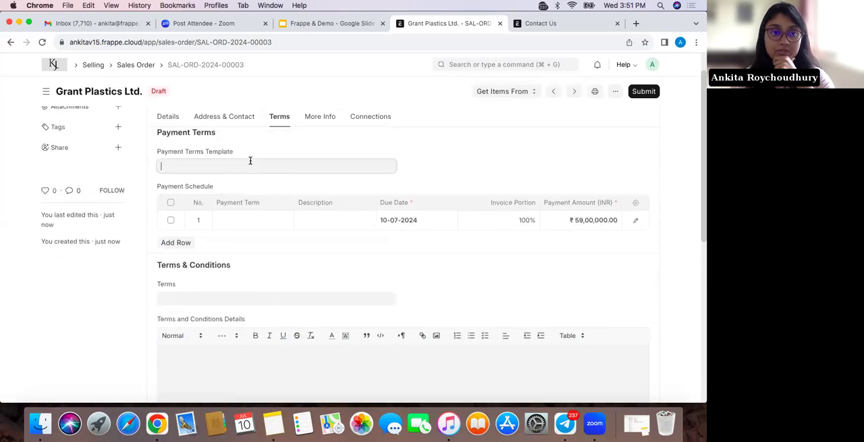
pyautogui.click(243, 185)
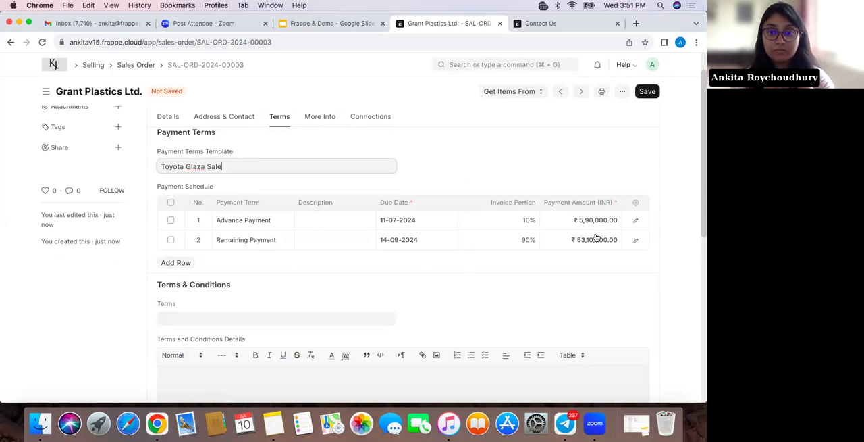
# Save the sales order and submit it, confirming the submission
pyautogui.click(648, 91)
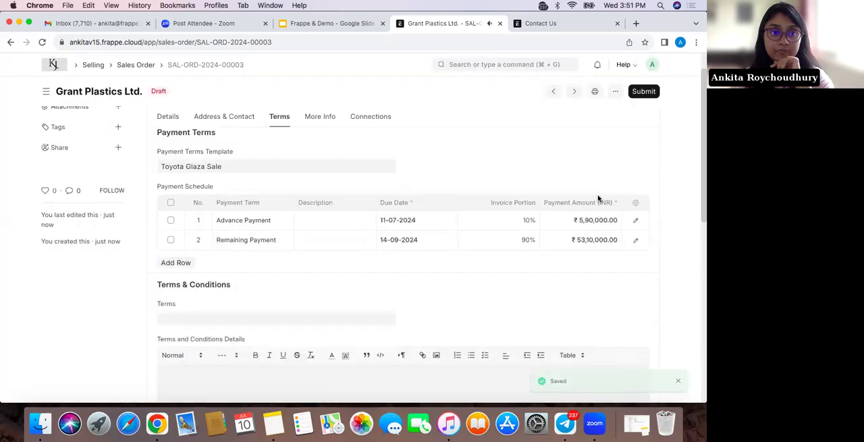
pyautogui.click(644, 91)
pyautogui.click(472, 144)
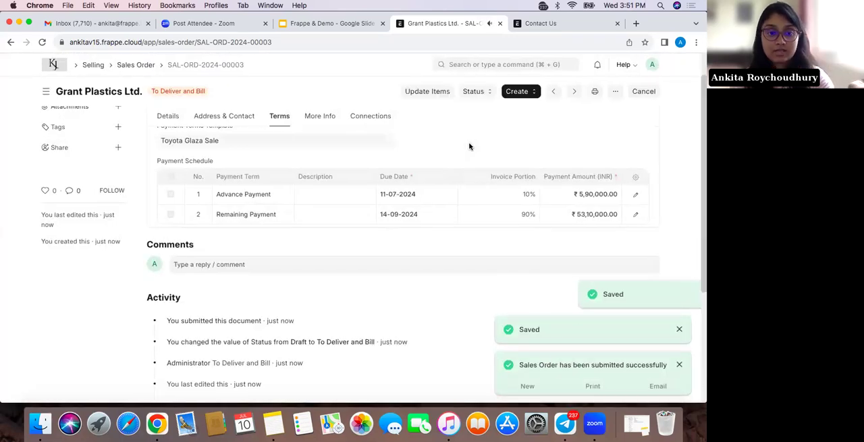
# Open the print preview of the submitted sales order and show the print format choices
pyautogui.click(613, 91)
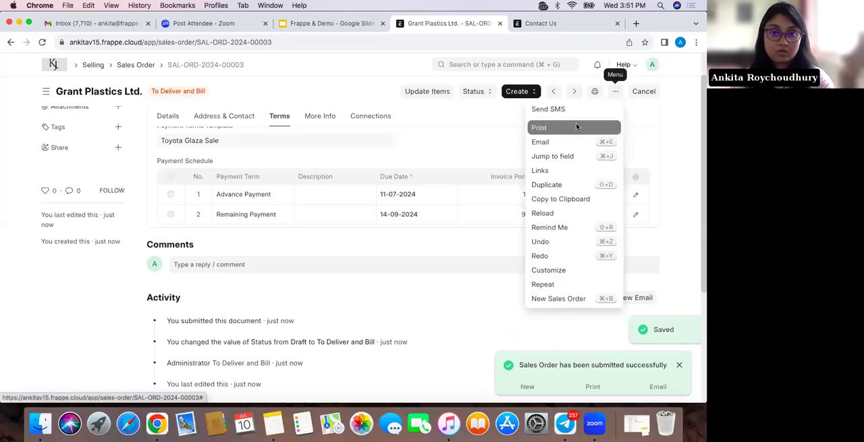
pyautogui.click(577, 127)
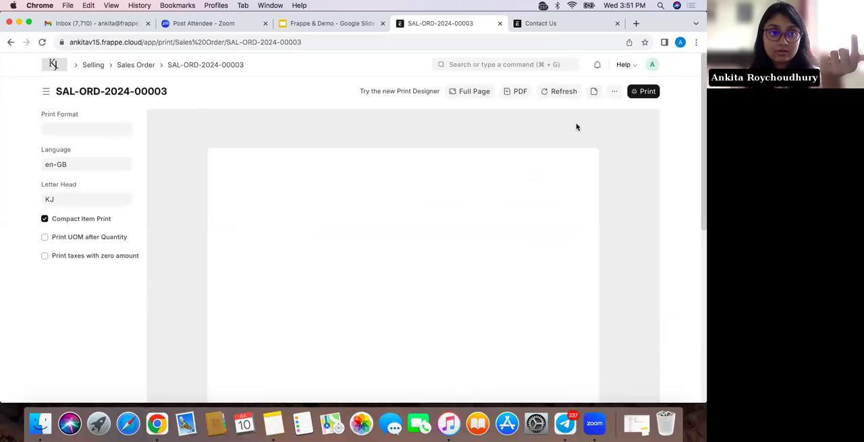
pyautogui.scroll(-5, 422, 259)
pyautogui.scroll(3, 422, 259)
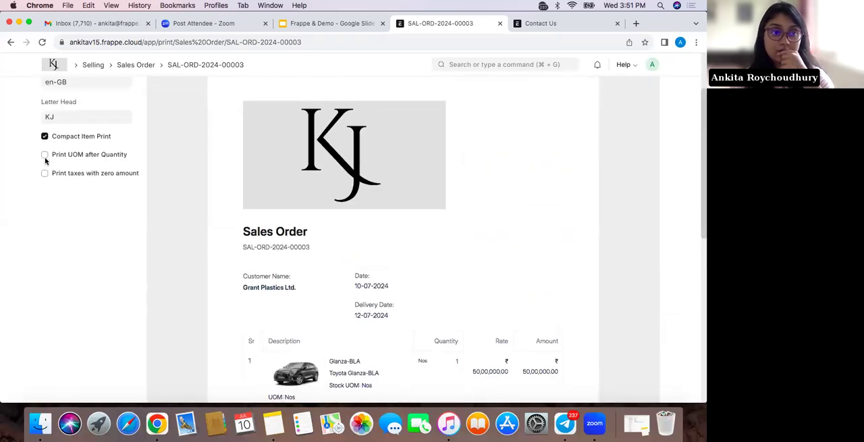
pyautogui.scroll(2, 47, 166)
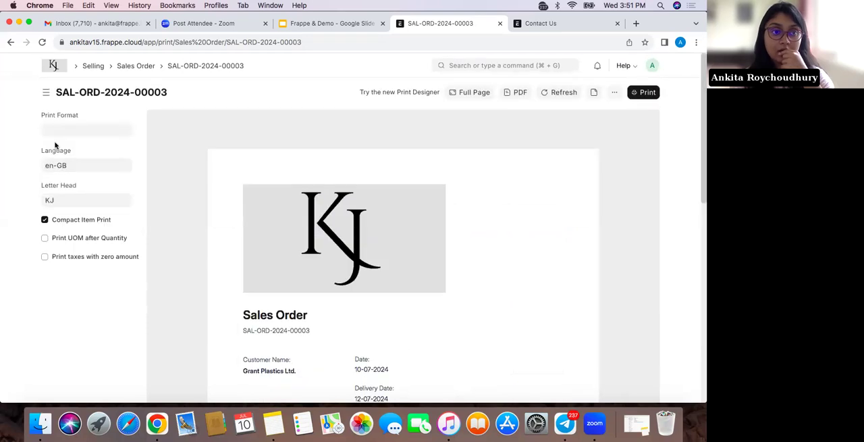
pyautogui.click(70, 120)
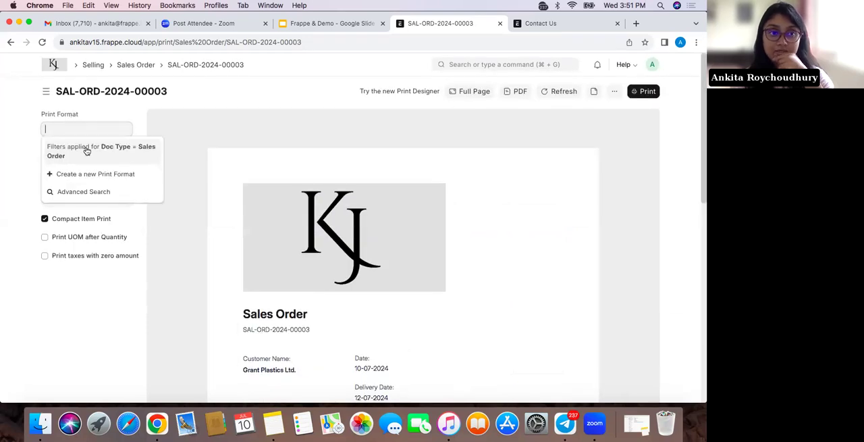
# Examine the printed sales order from its letterhead and customer details through the item, taxes and totals
pyautogui.scroll(-2, 365, 213)
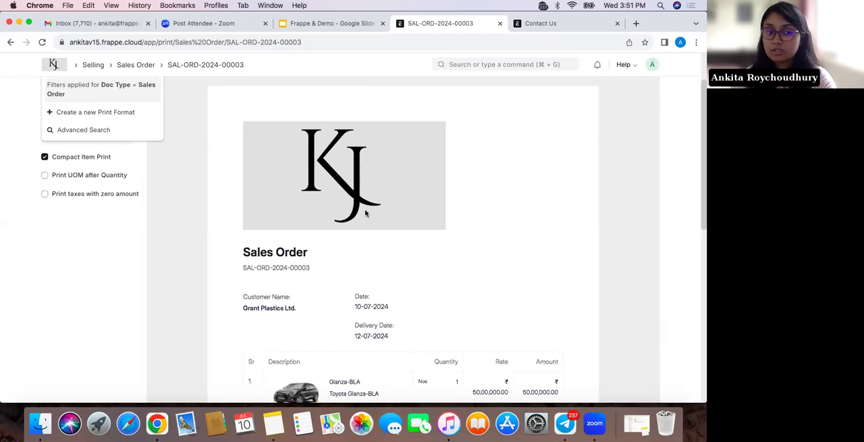
pyautogui.scroll(2, 365, 214)
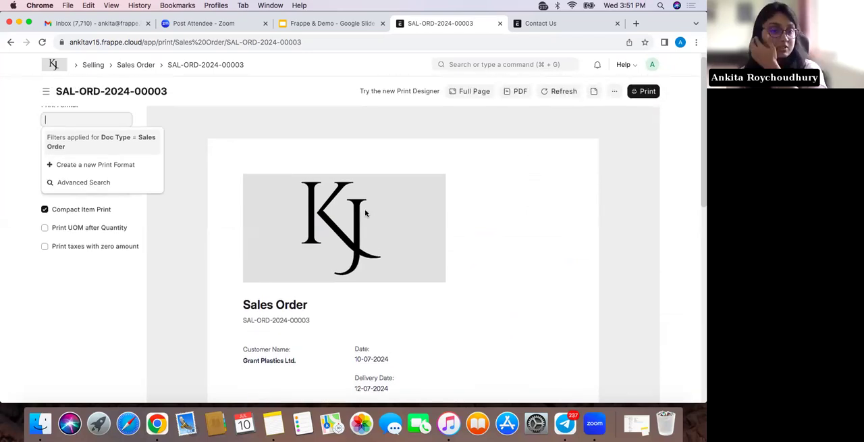
pyautogui.scroll(-1, 365, 213)
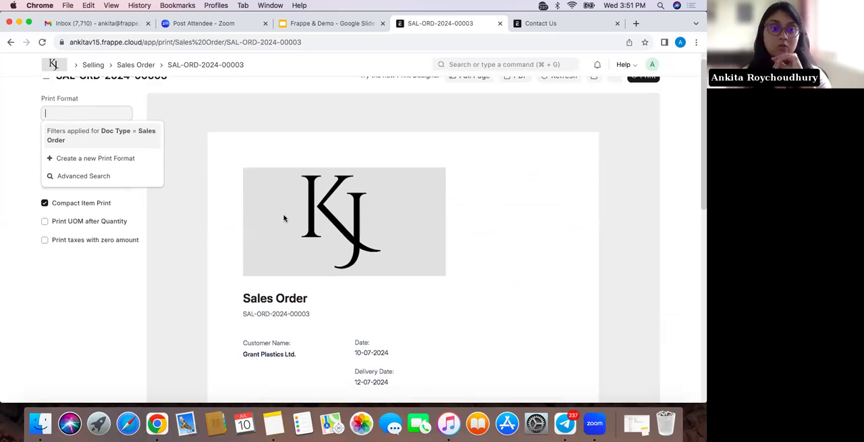
pyautogui.scroll(-3, 285, 218)
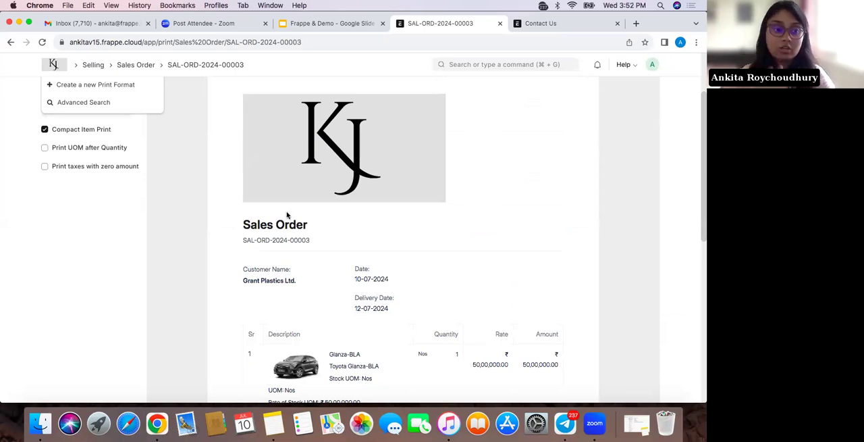
pyautogui.scroll(-5, 337, 294)
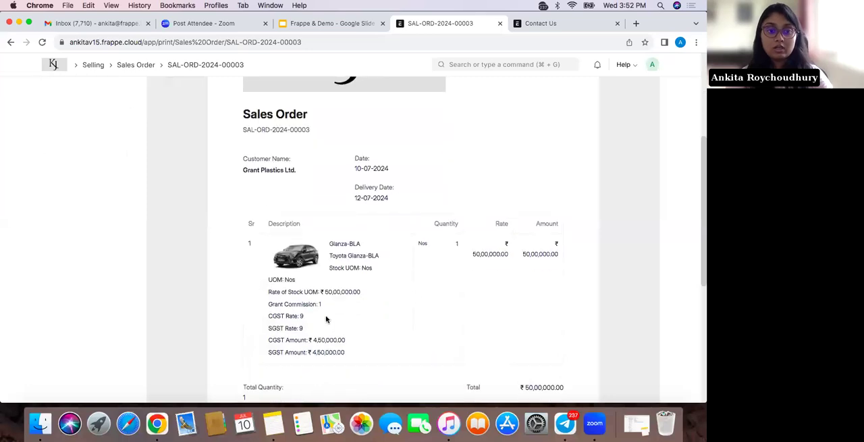
pyautogui.scroll(-6, 351, 317)
pyautogui.scroll(-5, 409, 355)
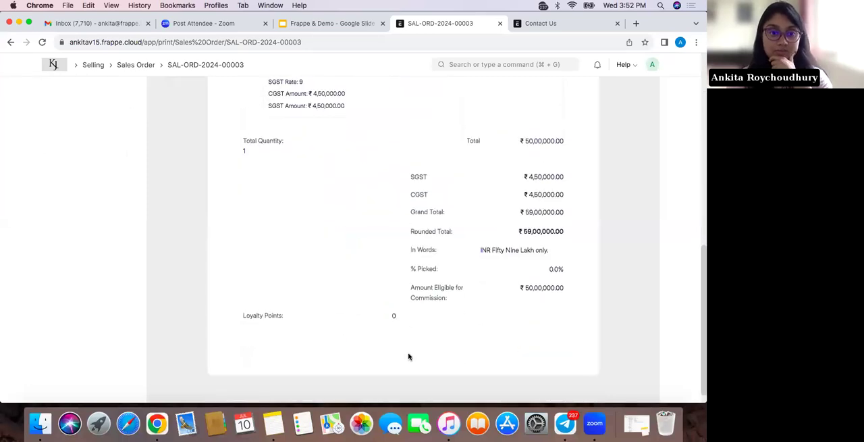
# Try the sales order's print preview with the Compact Item Print option turned off
pyautogui.scroll(15, 408, 355)
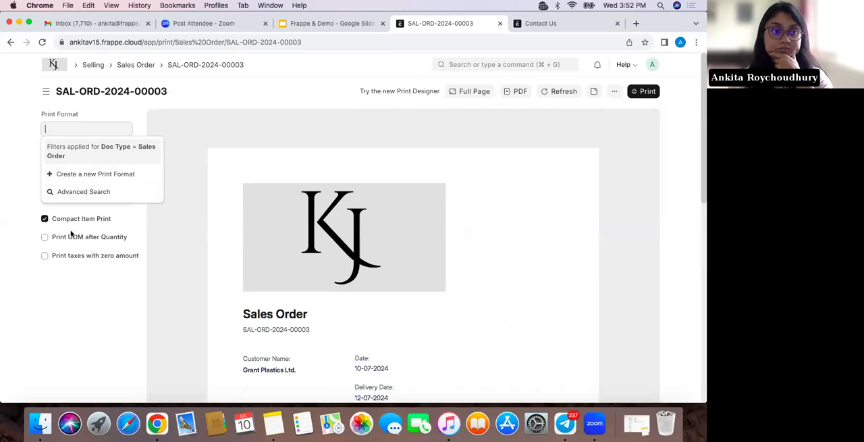
pyautogui.click(44, 218)
pyautogui.scroll(-3, 248, 288)
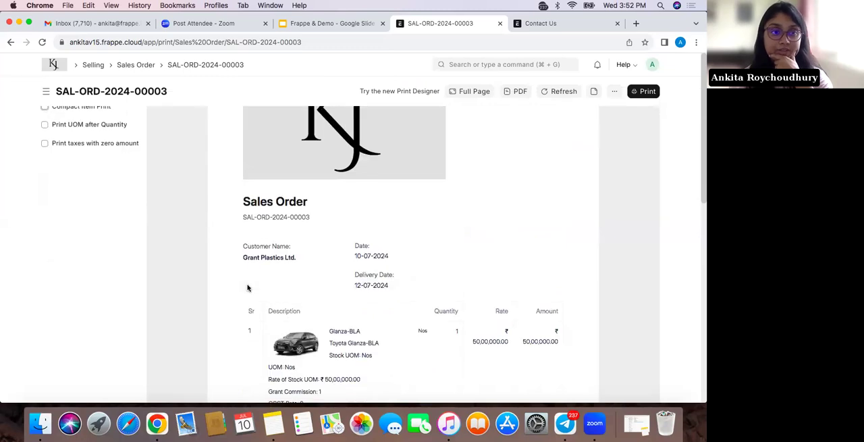
# Reload the print preview, check its additional options, and return to the submitted sales order
pyautogui.click(42, 42)
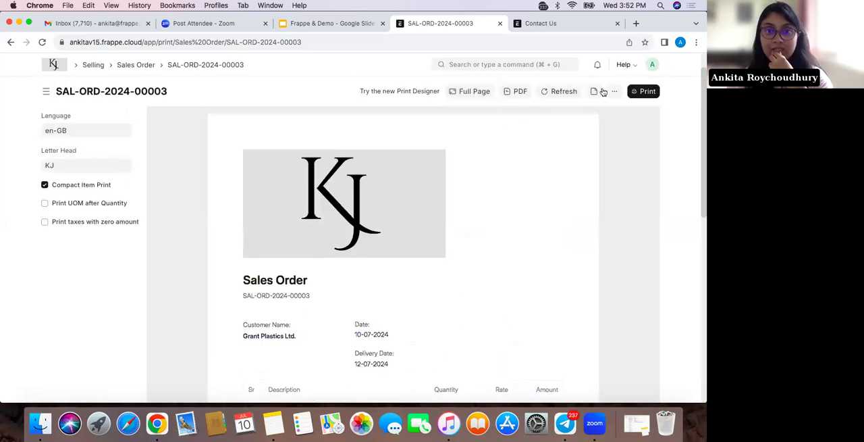
pyautogui.click(613, 91)
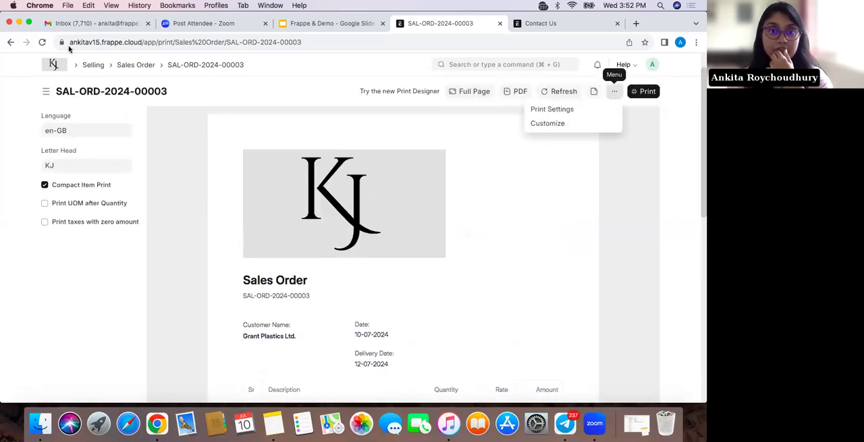
pyautogui.click(10, 42)
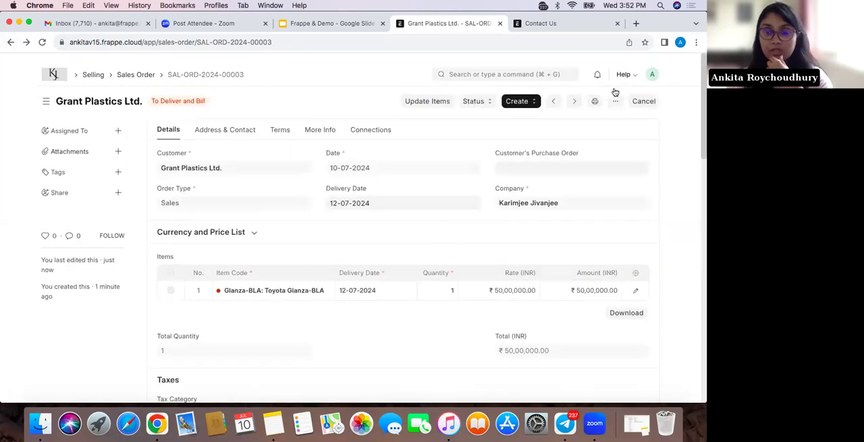
# Draft an email of the sales order to a suggested contact with the message "jcgha", check the attachment options, and close it unsent
pyautogui.click(615, 92)
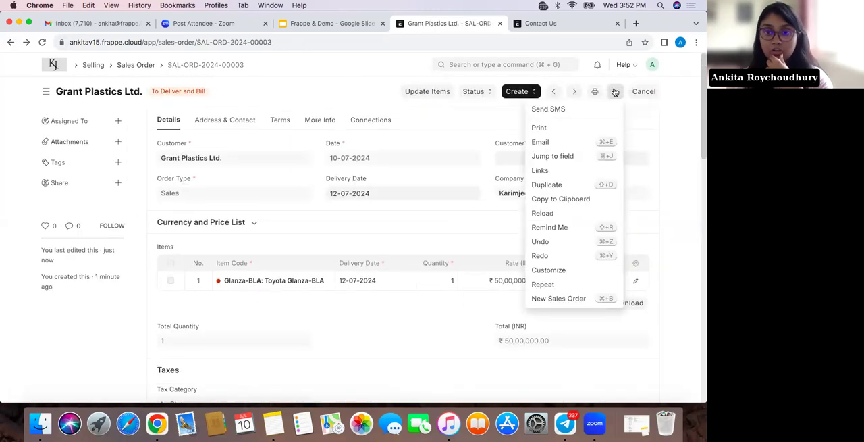
pyautogui.click(569, 142)
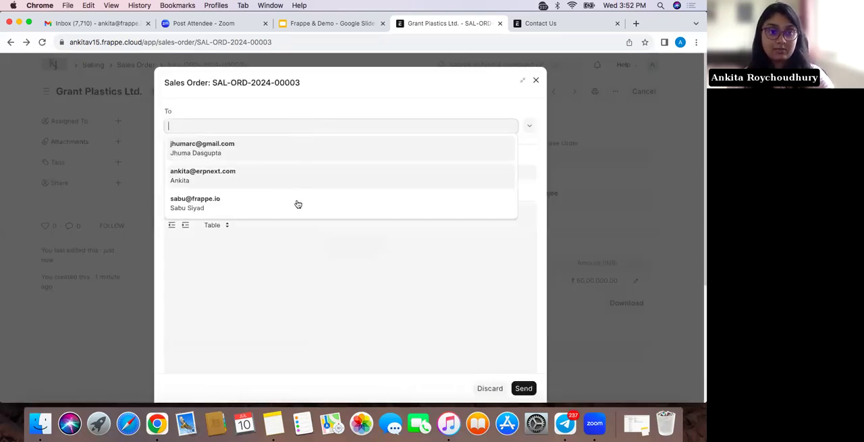
pyautogui.press('Return')
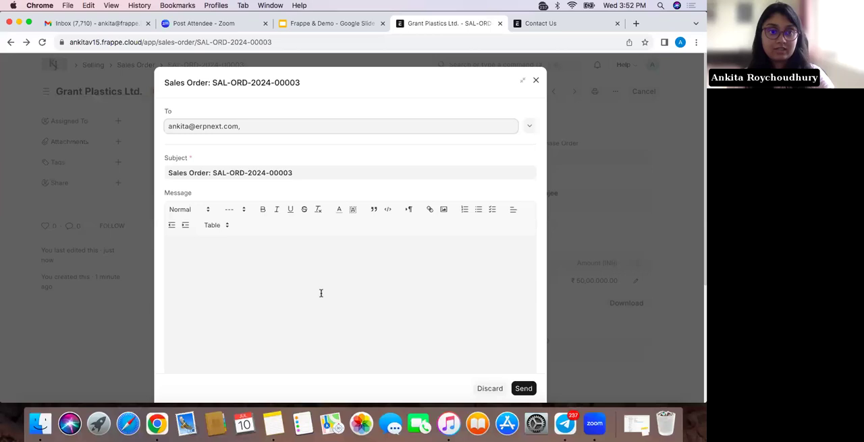
pyautogui.scroll(-2, 294, 210)
pyautogui.write('gha')
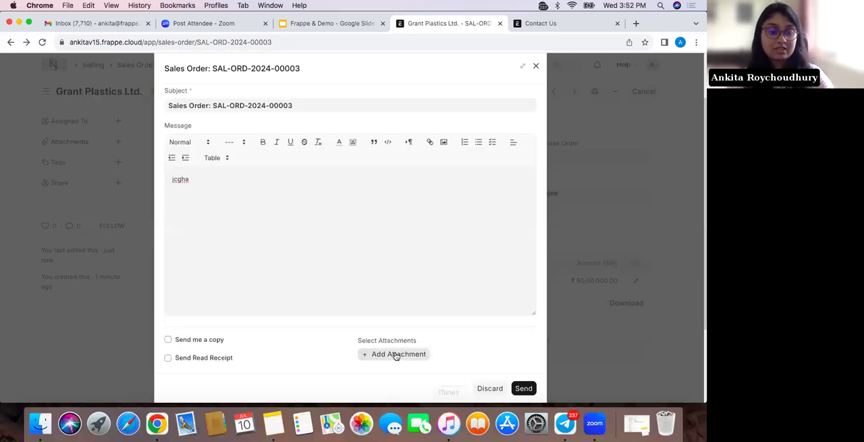
pyautogui.scroll(-3, 396, 356)
pyautogui.scroll(1, 405, 266)
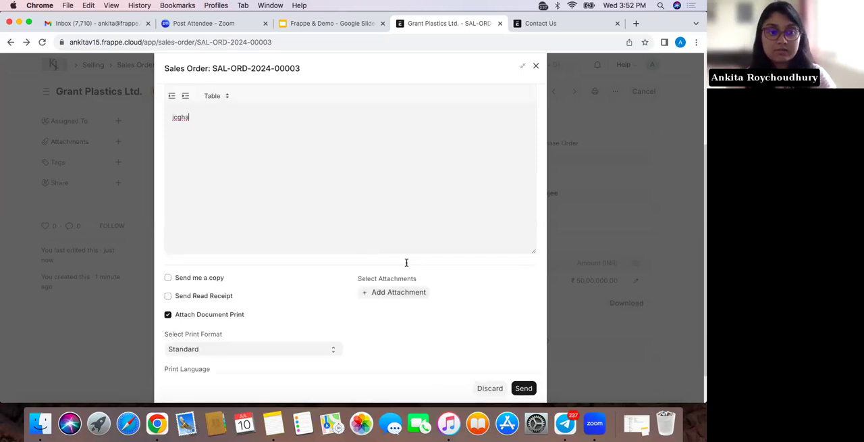
pyautogui.scroll(3, 407, 262)
pyautogui.click(536, 82)
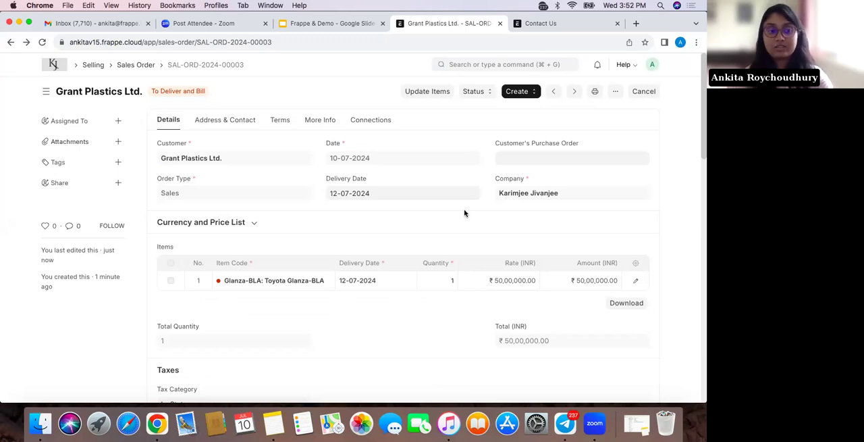
# Create a delivery note from the sales order and review its customer, item and tax details
pyautogui.click(526, 94)
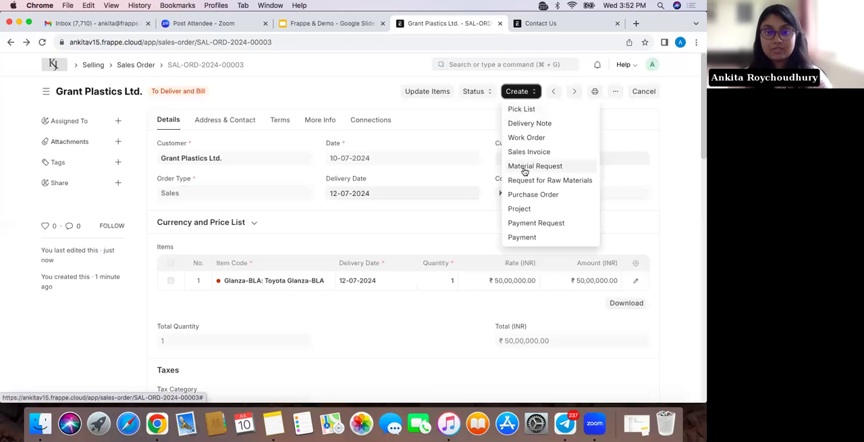
pyautogui.click(542, 123)
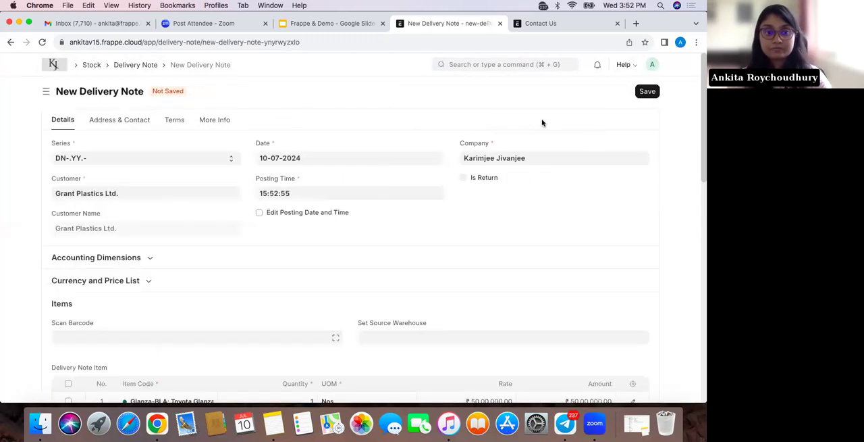
pyautogui.scroll(-5, 472, 224)
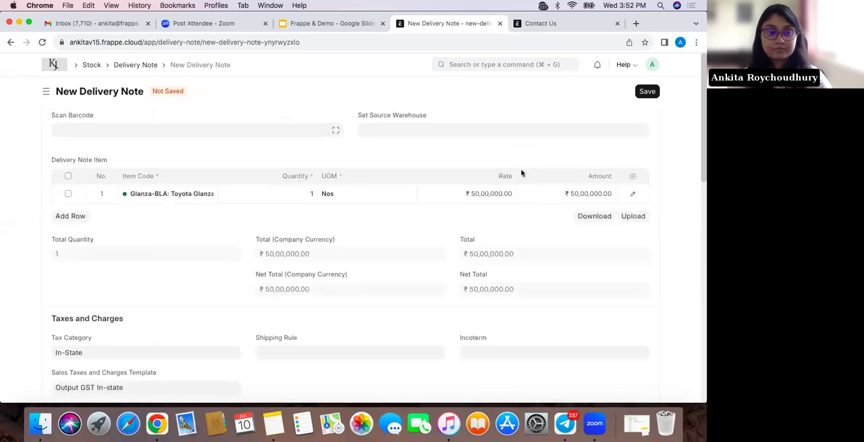
pyautogui.scroll(3, 639, 92)
pyautogui.scroll(-2, 495, 325)
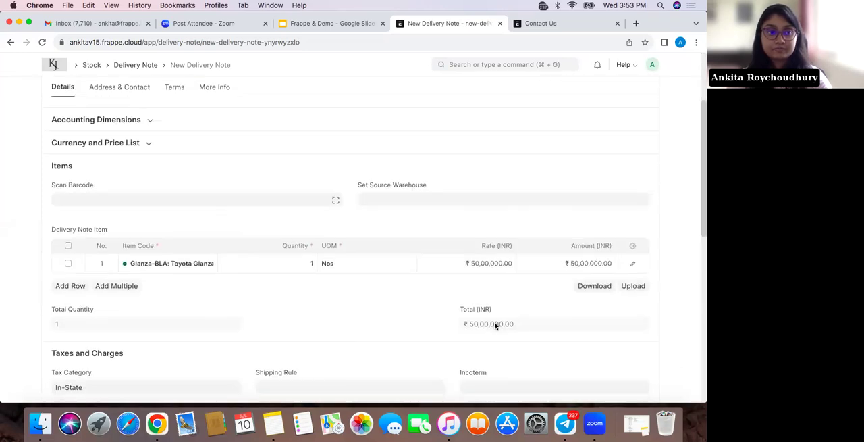
pyautogui.scroll(-2, 544, 210)
pyautogui.scroll(5, 619, 124)
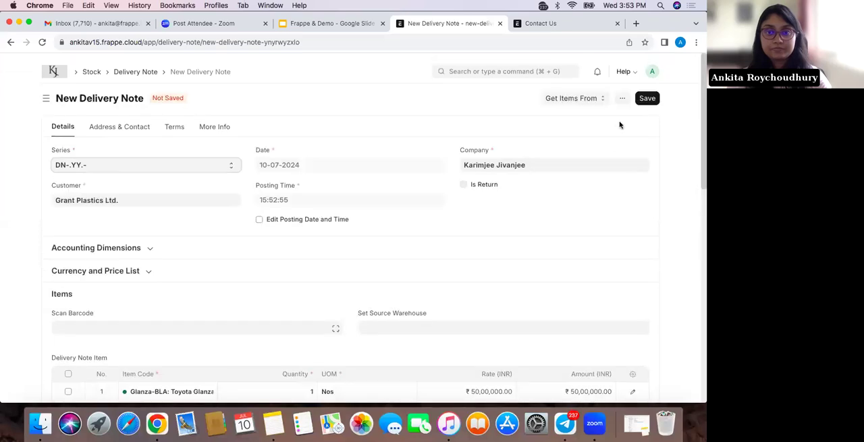
# Save the delivery note and submit it, confirming the submission
pyautogui.click(647, 92)
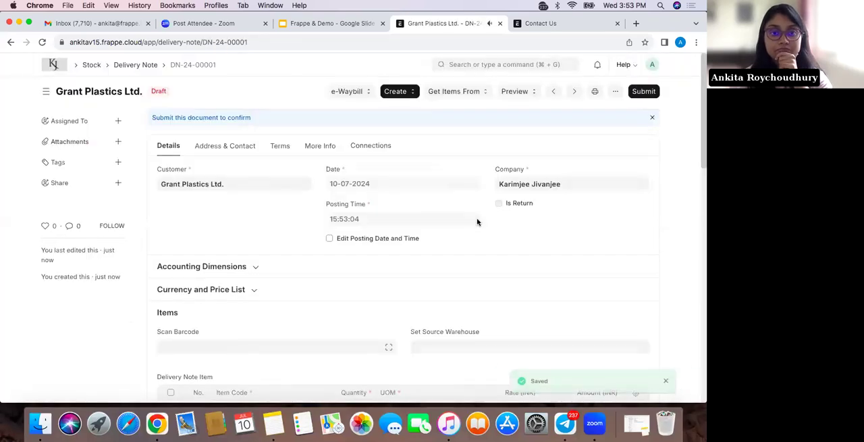
pyautogui.click(643, 93)
pyautogui.click(472, 143)
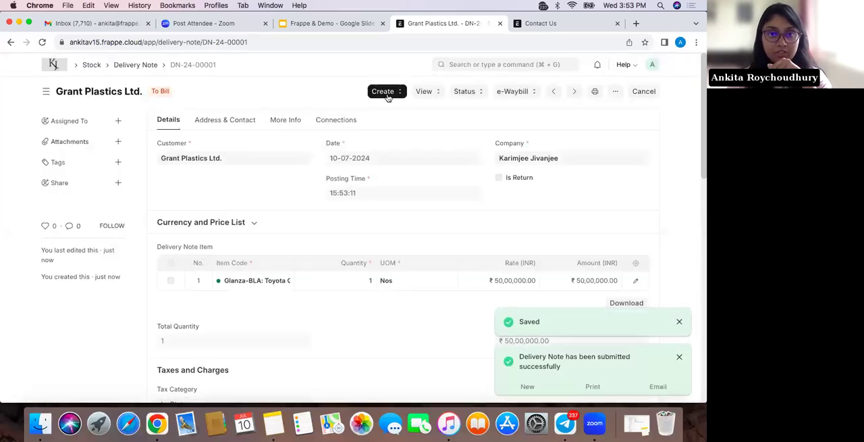
# Check the delivery note's e-Waybill options, and create a sales invoice from the delivery note for review
pyautogui.click(520, 98)
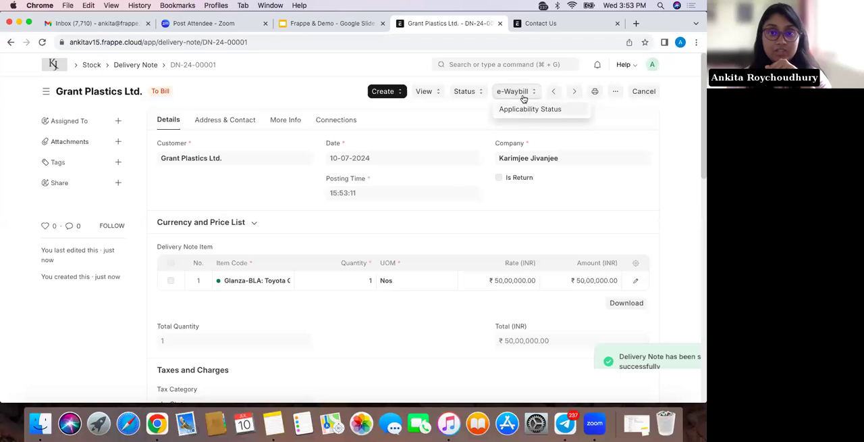
pyautogui.click(454, 109)
pyautogui.click(400, 92)
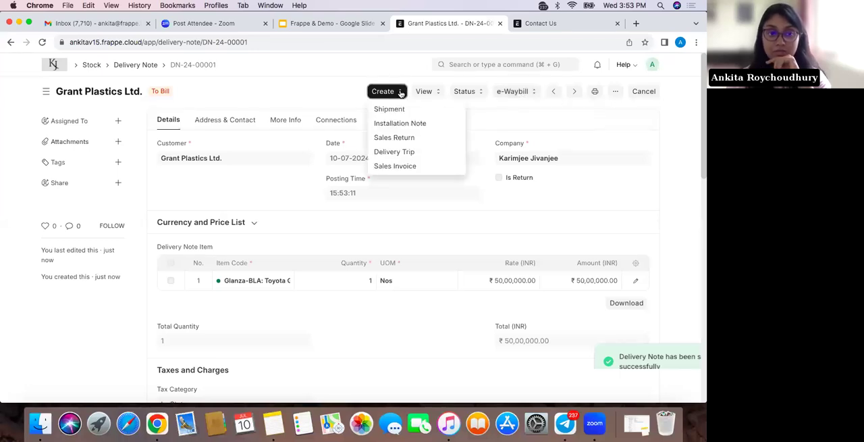
pyautogui.click(408, 167)
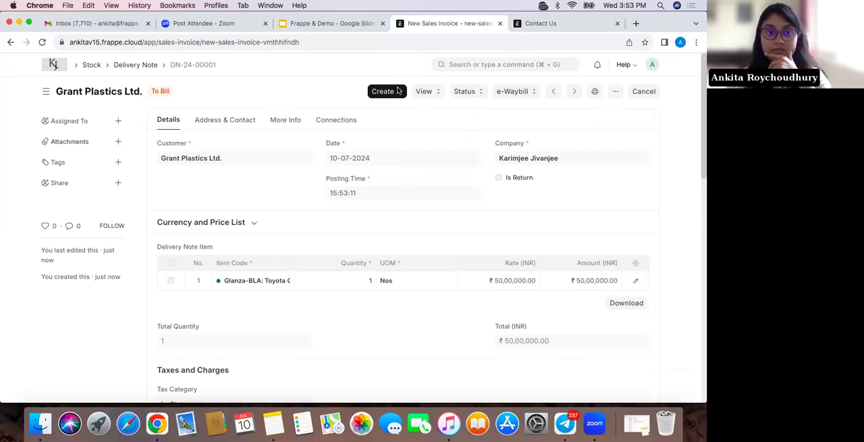
pyautogui.scroll(-5, 427, 271)
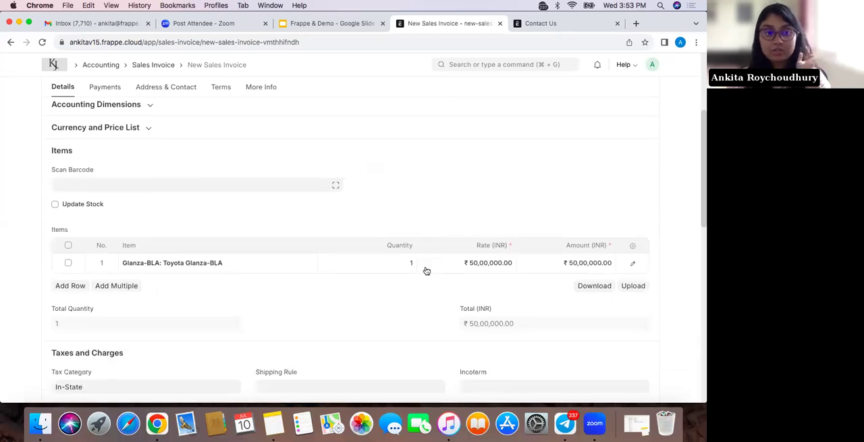
pyautogui.scroll(-2, 427, 271)
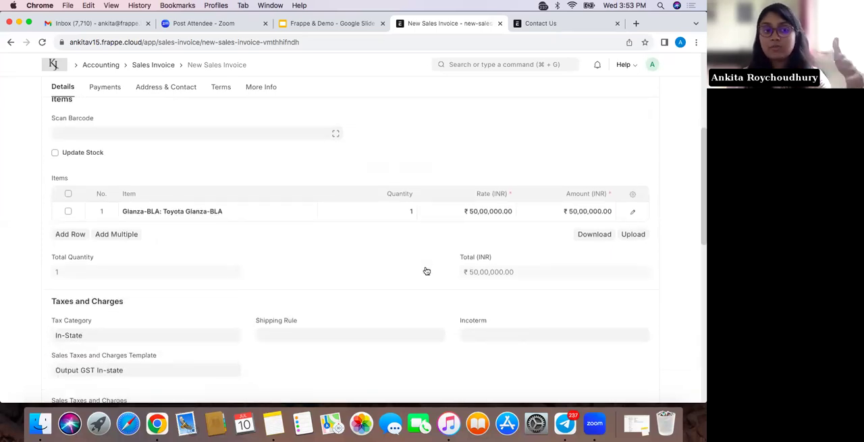
pyautogui.scroll(-2, 426, 270)
pyautogui.scroll(9, 426, 270)
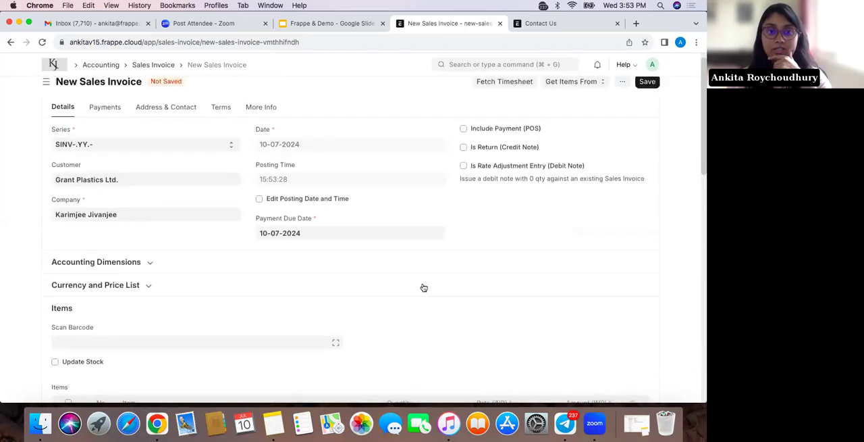
# Save the sales invoice and submit it, confirming the submission
pyautogui.click(647, 90)
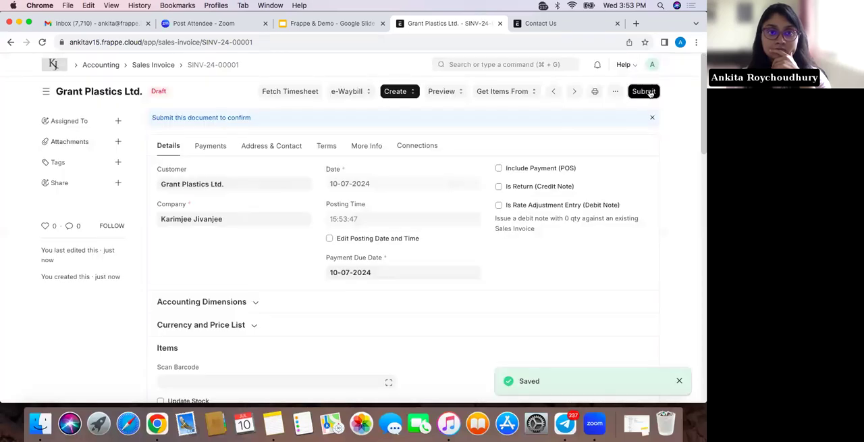
pyautogui.click(644, 91)
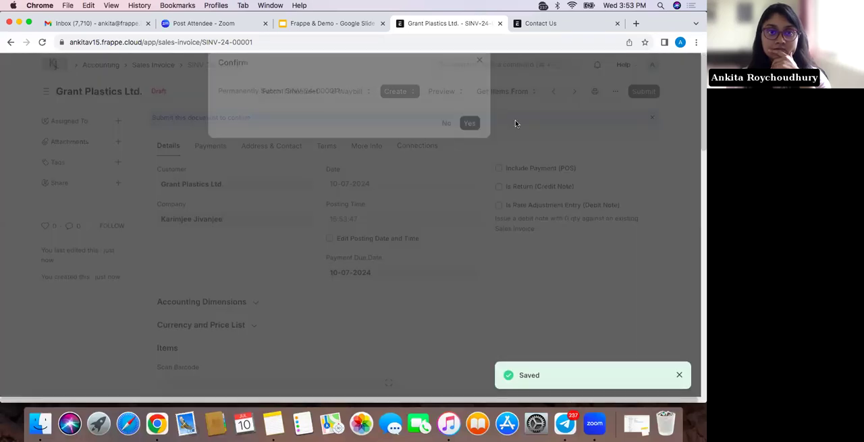
pyautogui.click(472, 143)
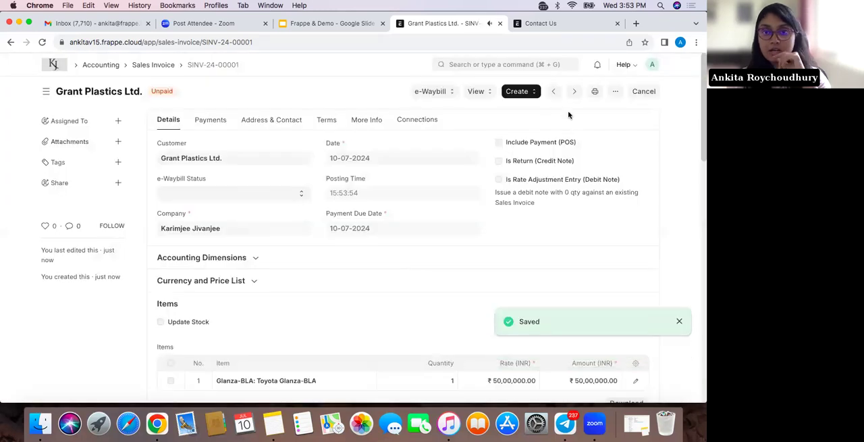
# Create a payment entry from the sales invoice, enter the cheque/reference number, and save it
pyautogui.click(517, 91)
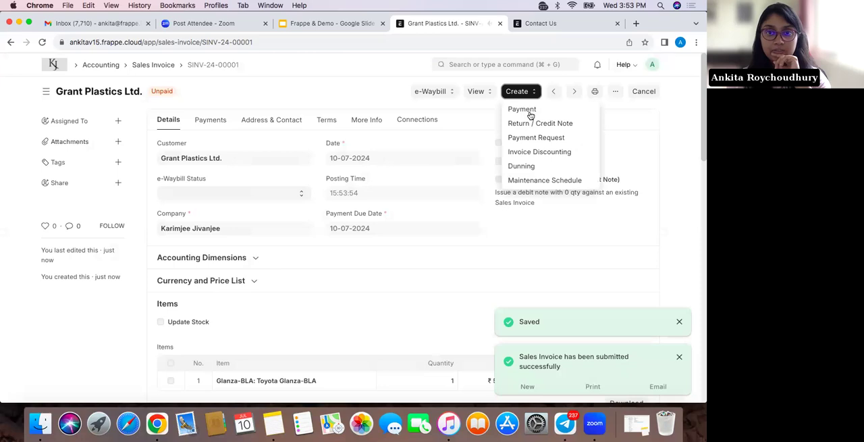
pyautogui.click(524, 111)
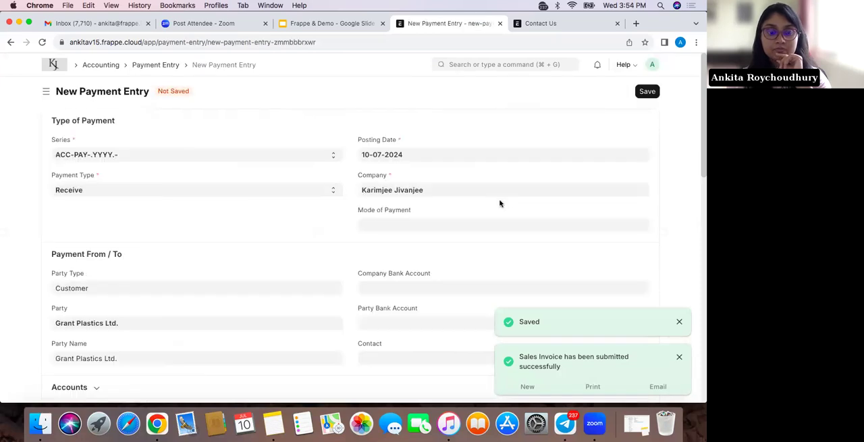
pyautogui.scroll(-5, 322, 258)
pyautogui.scroll(-10, 323, 257)
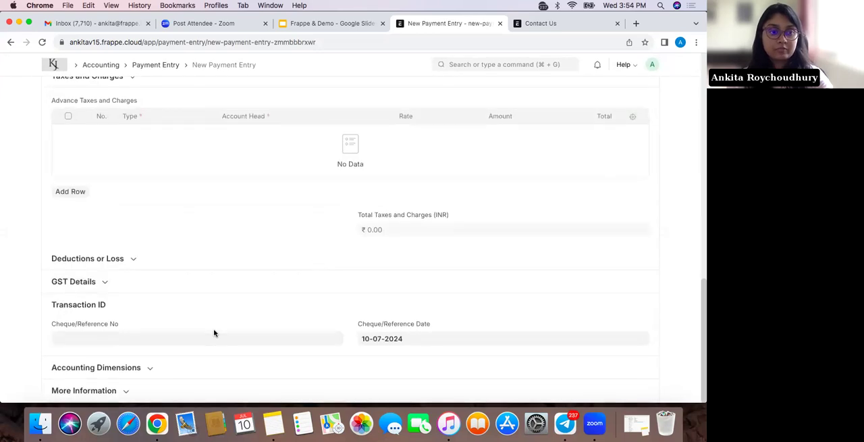
pyautogui.click(214, 332)
pyautogui.write('857353')
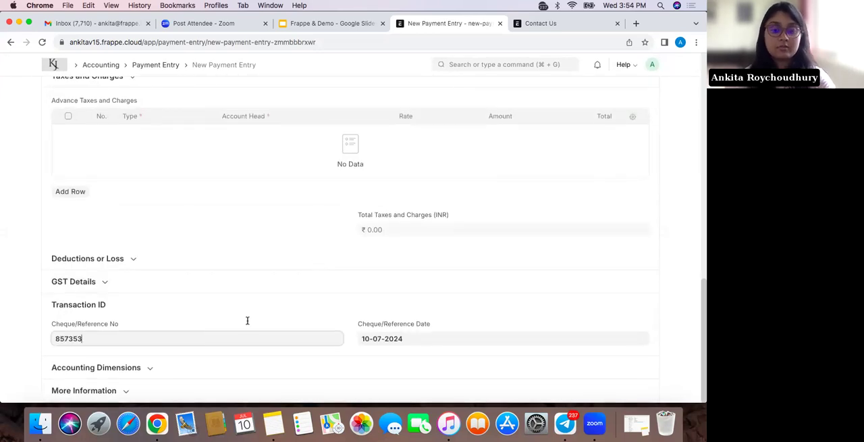
pyautogui.scroll(1, 362, 270)
pyautogui.scroll(15, 362, 270)
pyautogui.click(648, 91)
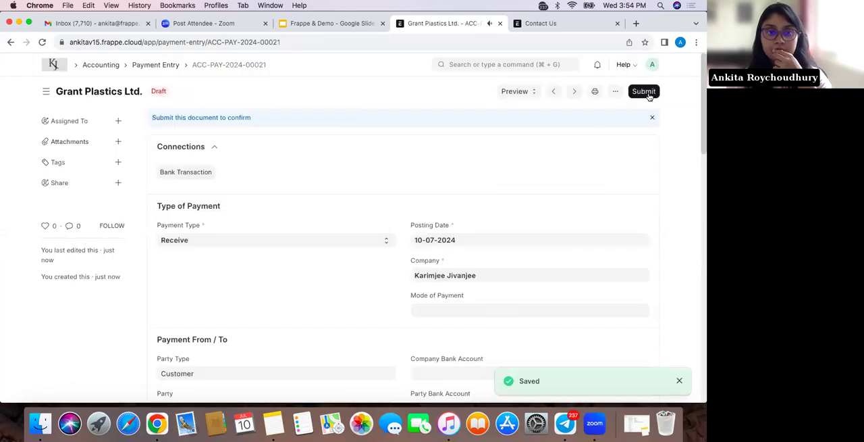
# Dismiss the payment entry's submission confirmation and examine its paid amount and linked invoice reference
pyautogui.click(648, 96)
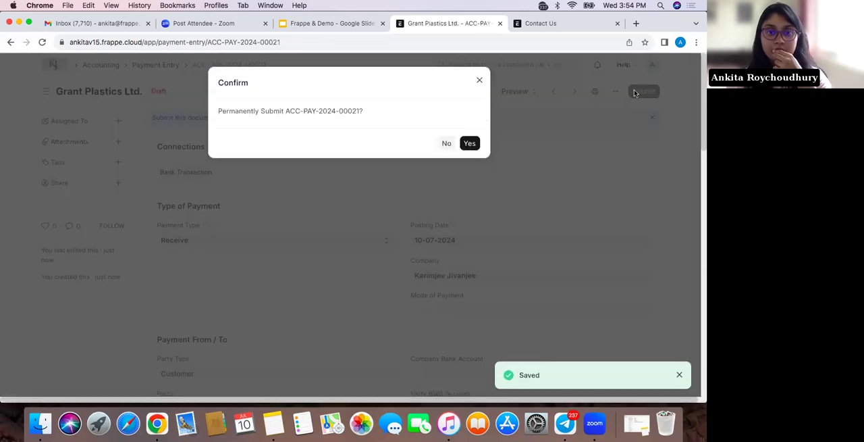
pyautogui.click(480, 82)
pyautogui.scroll(-5, 430, 289)
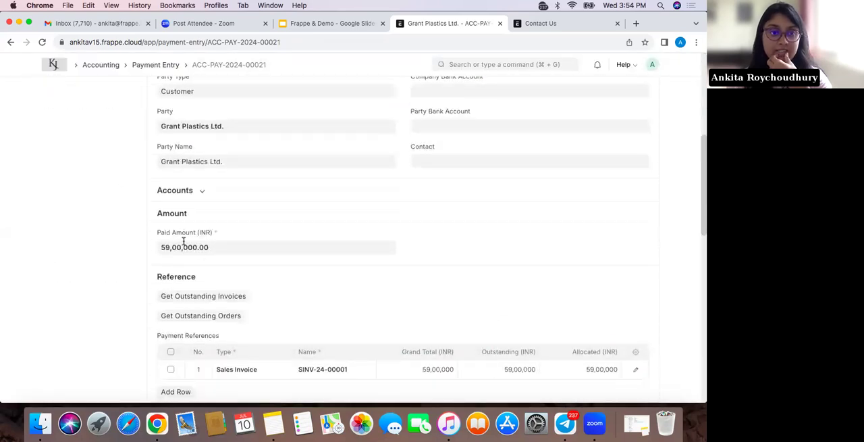
pyautogui.scroll(-2, 256, 300)
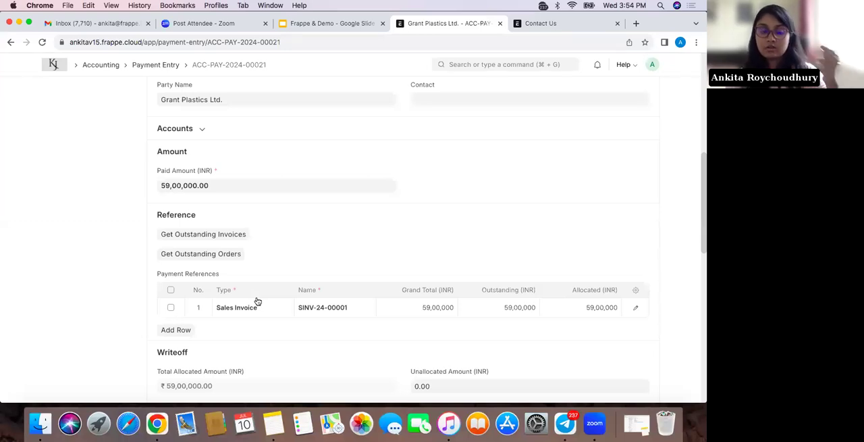
# Submit the customer's payment entry and confirm the submission
pyautogui.scroll(8, 347, 263)
pyautogui.scroll(2, 347, 263)
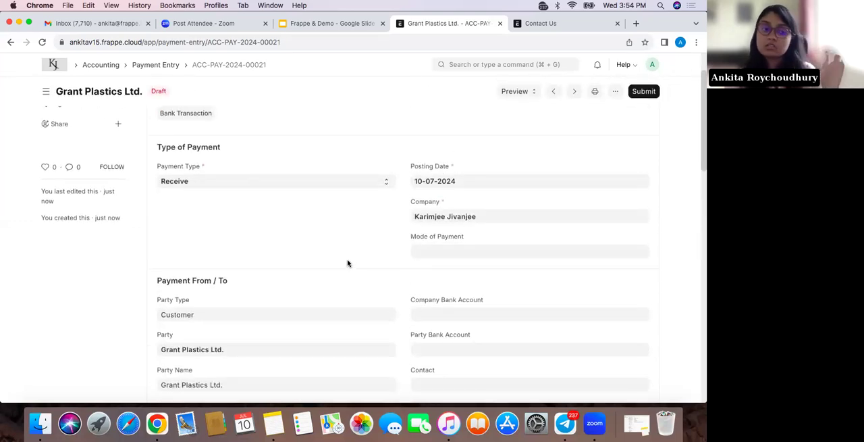
pyautogui.click(644, 91)
pyautogui.click(466, 145)
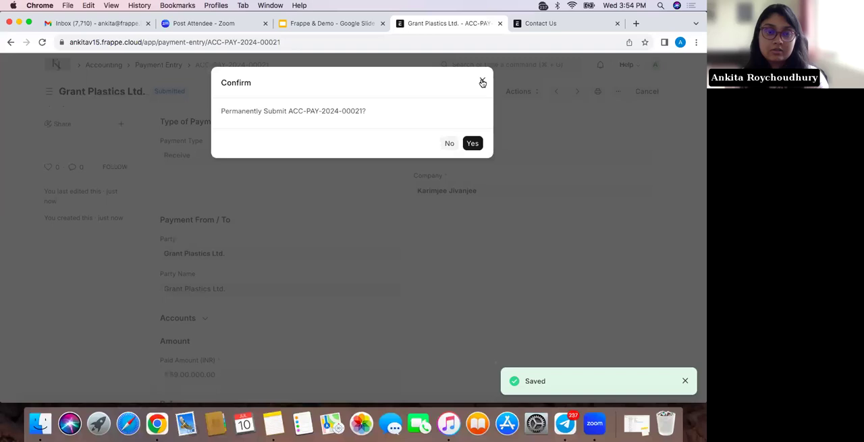
pyautogui.click(483, 82)
pyautogui.scroll(-1, 406, 237)
pyautogui.scroll(2, 405, 237)
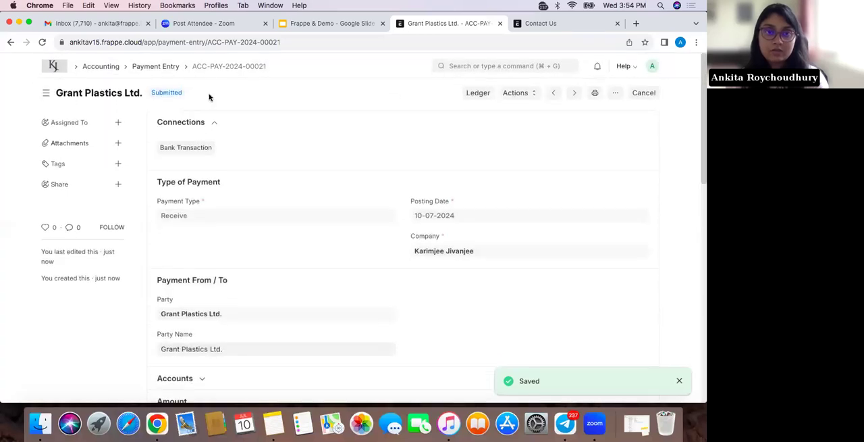
# Review the payment entry's general ledger postings, widening the Against Account column, and return to the home workspace
pyautogui.click(471, 92)
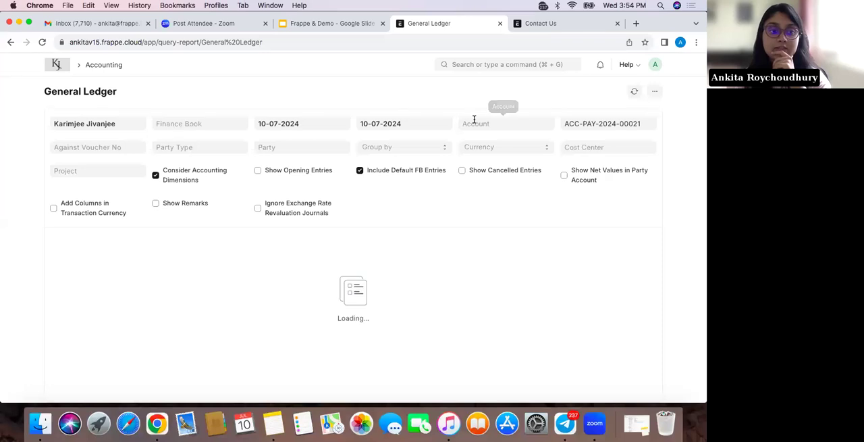
pyautogui.scroll(-1, 391, 269)
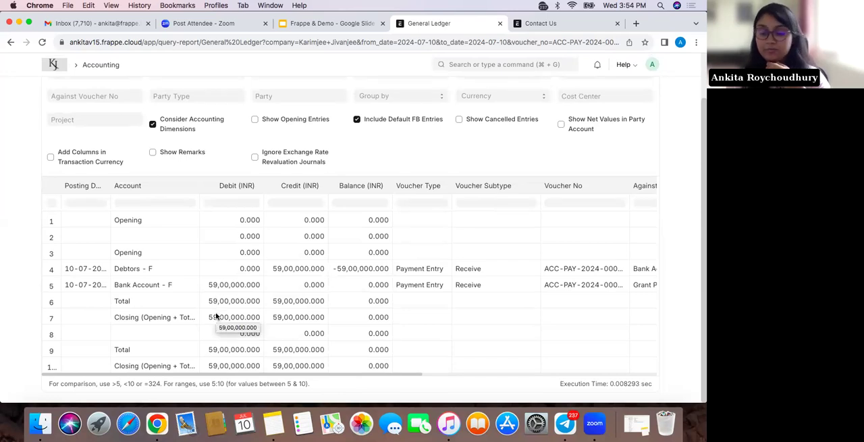
pyautogui.scroll(3, 216, 315)
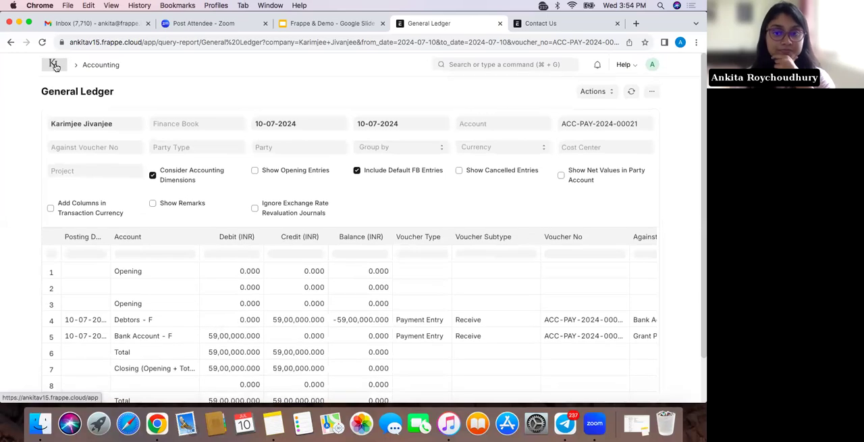
pyautogui.hscroll(3, 218, 351)
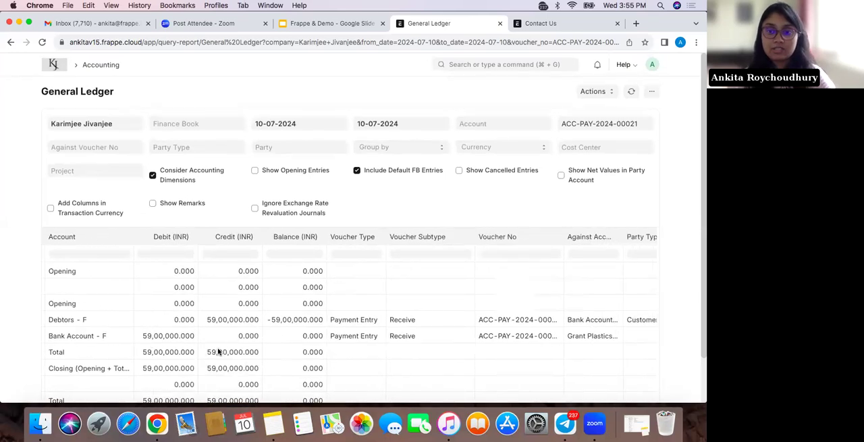
pyautogui.hscroll(3, 219, 351)
pyautogui.moveTo(554, 236); pyautogui.dragTo(607, 236)
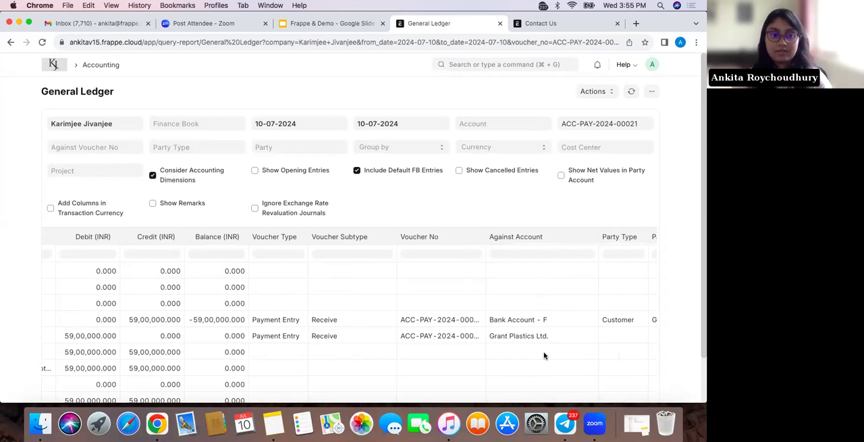
pyautogui.hscroll(-6, 442, 283)
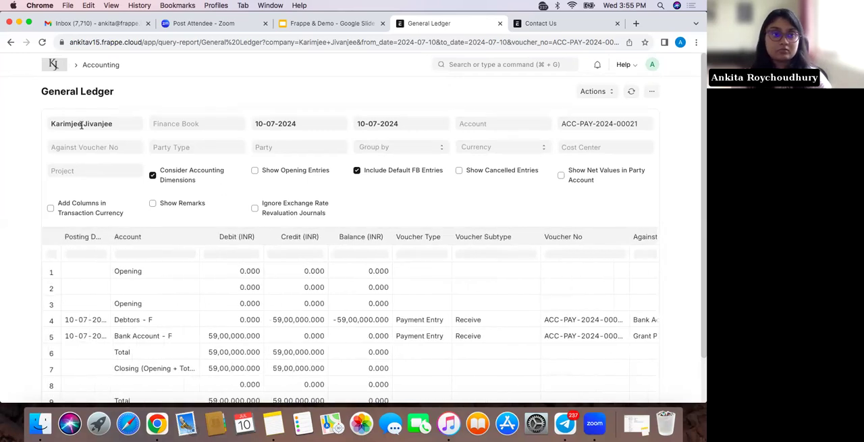
pyautogui.click(54, 64)
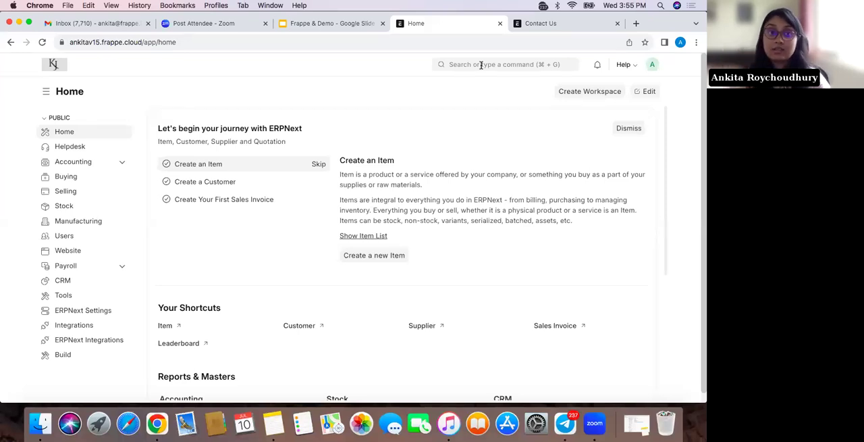
# Switch to the Frappe & Demo presentation in Google Slides and present the manufacturing slides through the highlighted Make to Stock flow
pyautogui.click(356, 24)
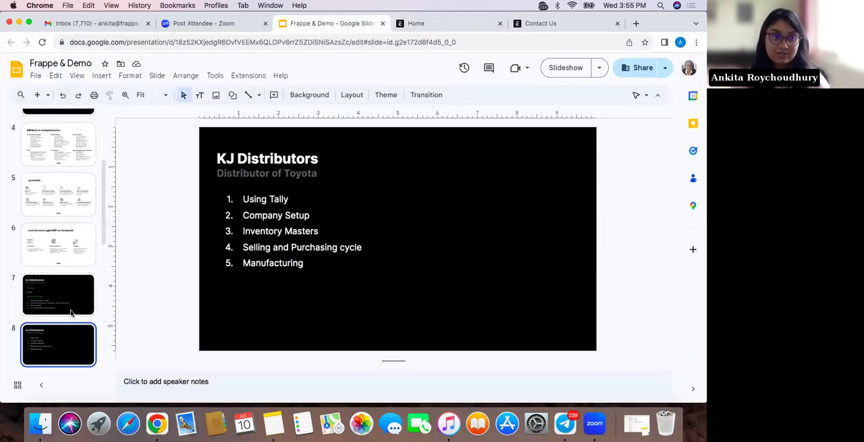
pyautogui.click(565, 67)
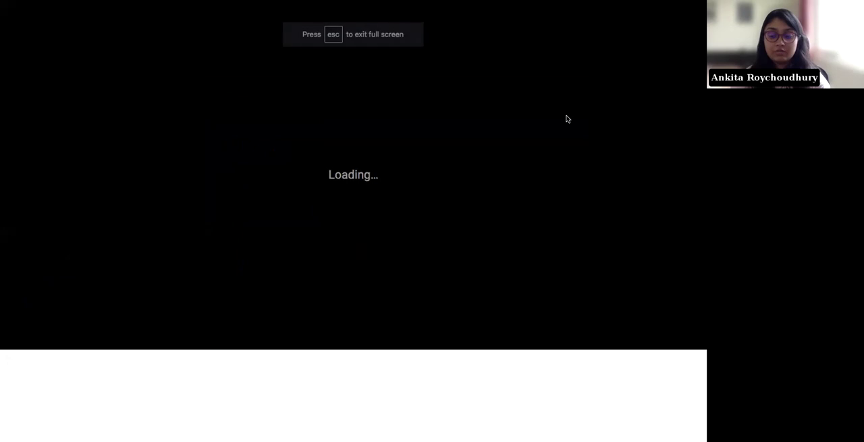
pyautogui.press('Right')
pyautogui.press('Right')
pyautogui.press('Right')
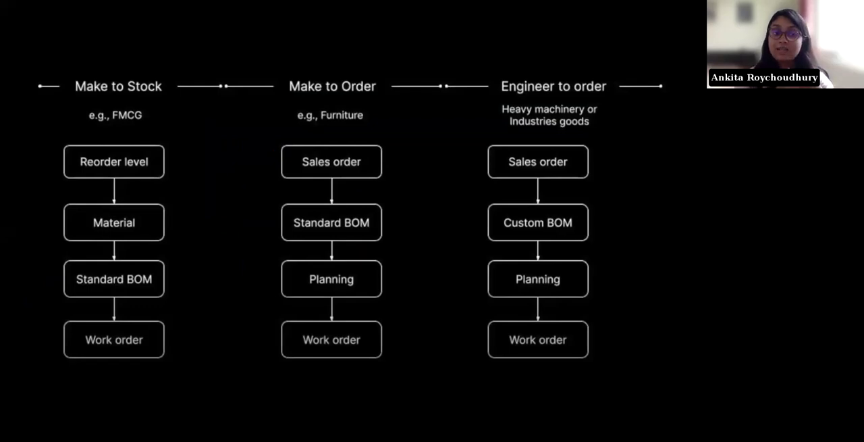
pyautogui.press('Right')
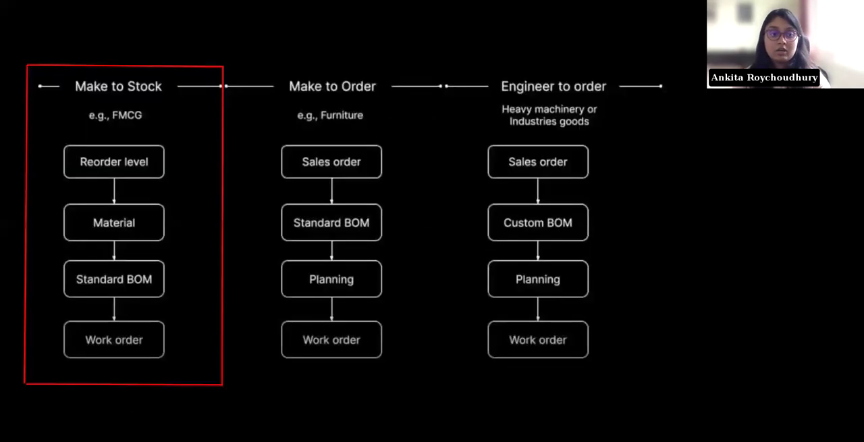
pyautogui.press('Escape')
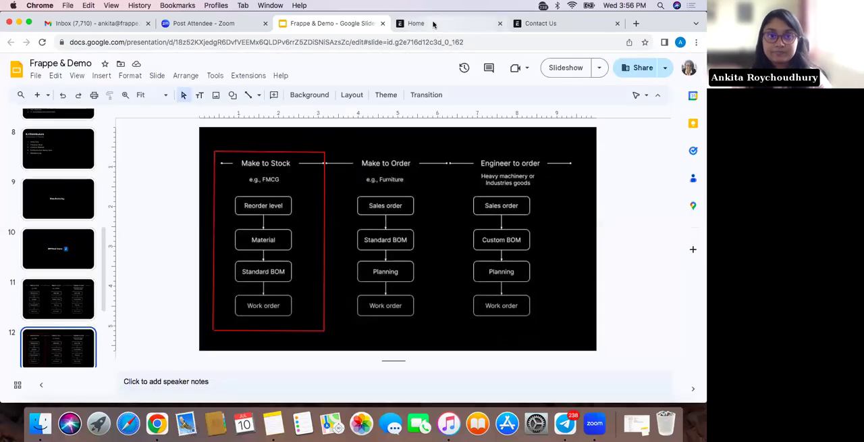
# Switch back to ERPNext, look over the Manufacturing workspace, and open the BOM Creator list
pyautogui.click(432, 25)
pyautogui.click(102, 223)
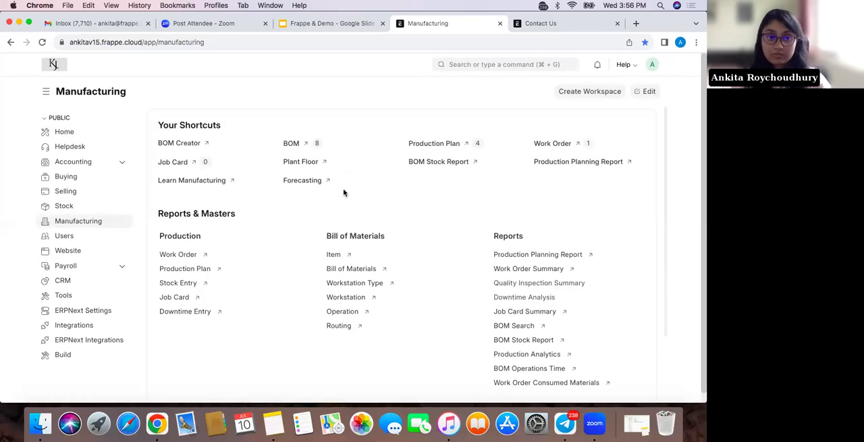
pyautogui.scroll(-2, 343, 193)
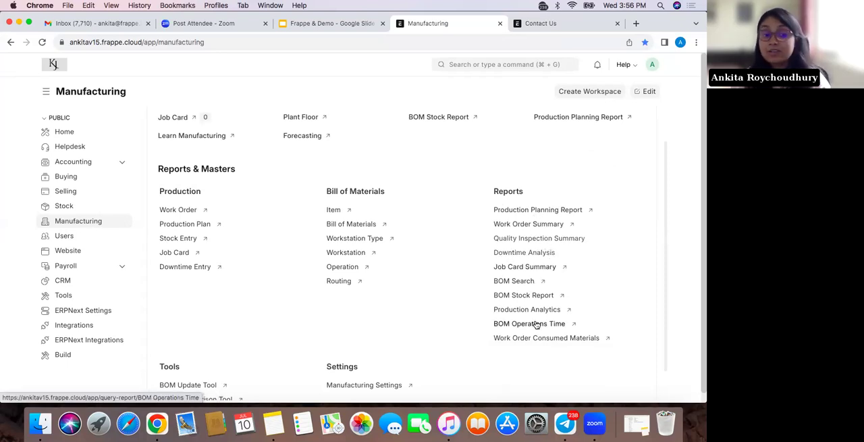
pyautogui.scroll(2, 422, 232)
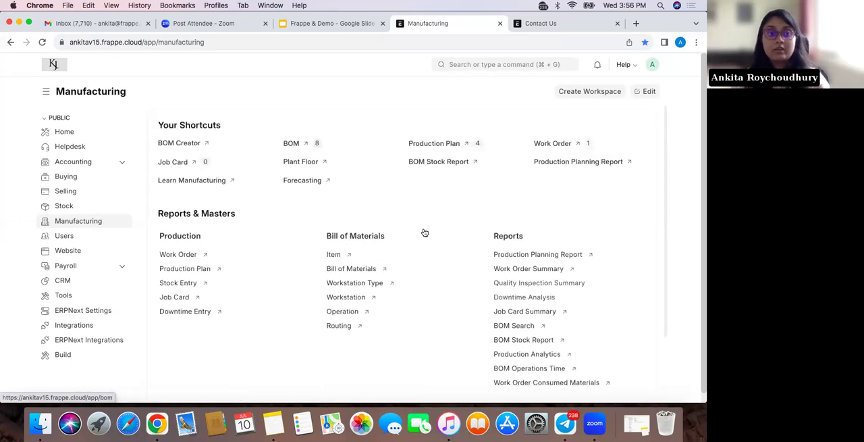
pyautogui.click(195, 146)
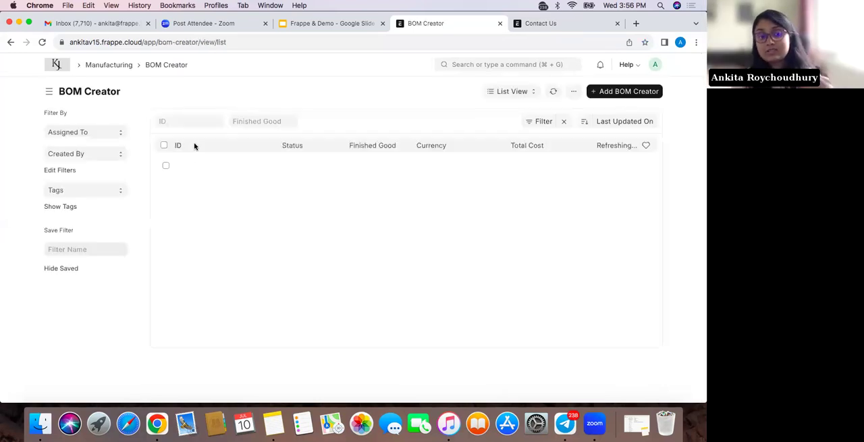
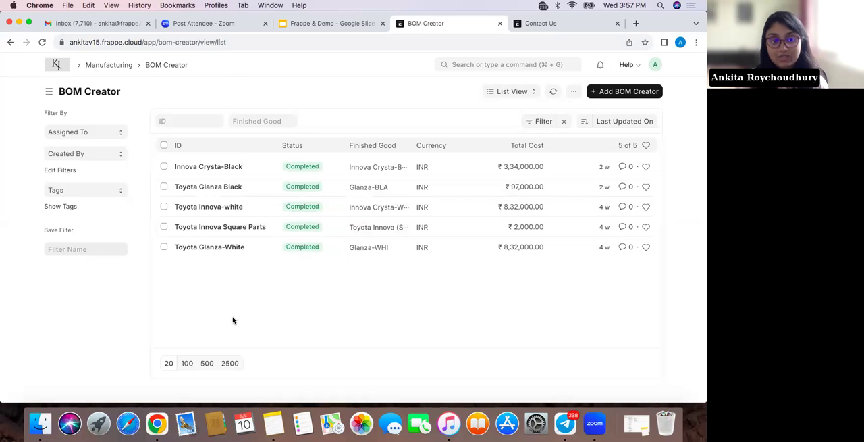
# Open the BOM list and clear its active-only filter so every BOM is listed
pyautogui.click(531, 64)
pyautogui.write('bom')
pyautogui.click(531, 82)
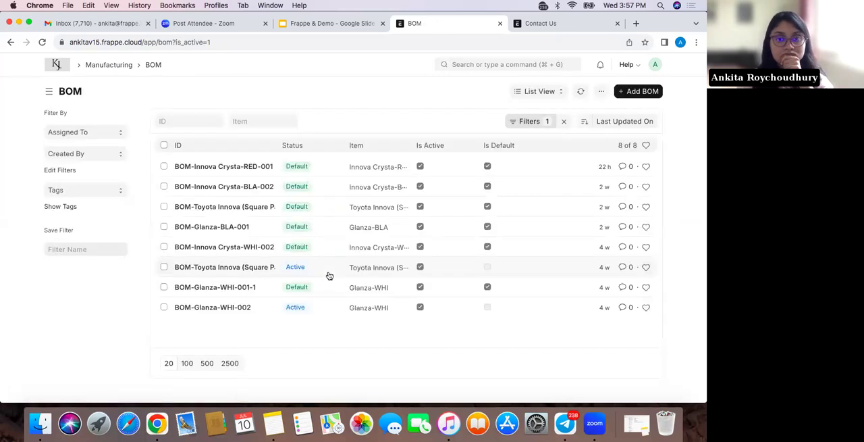
pyautogui.click(564, 121)
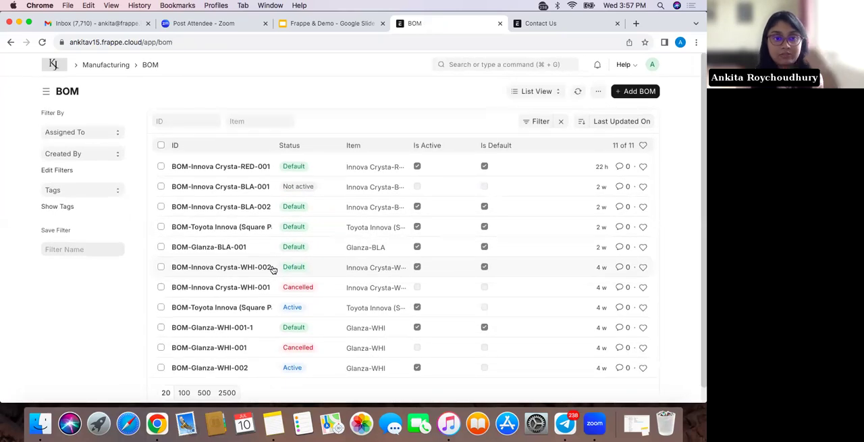
# Open BOM-Innova Crysta-RED-001 and review its production item details and raw materials
pyautogui.click(252, 171)
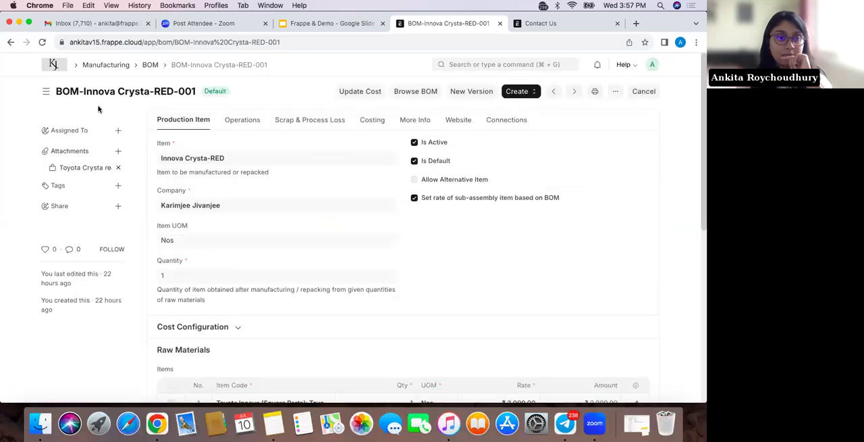
pyautogui.scroll(-1, 164, 198)
pyautogui.scroll(-3, 202, 223)
pyautogui.scroll(4, 230, 222)
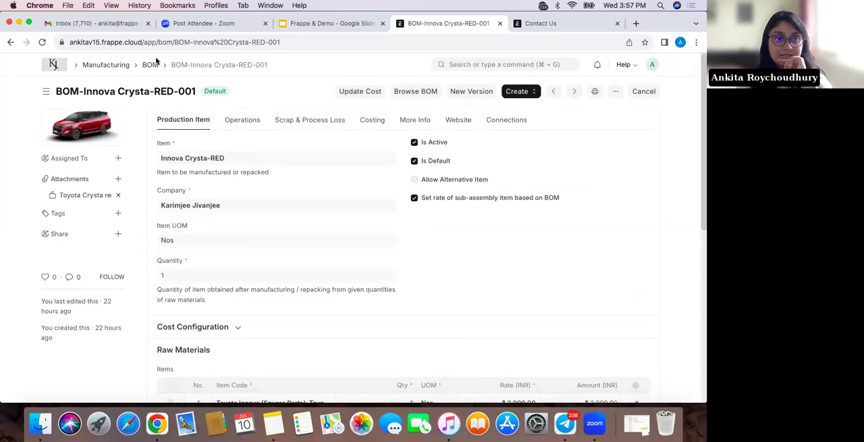
pyautogui.scroll(-5, 218, 284)
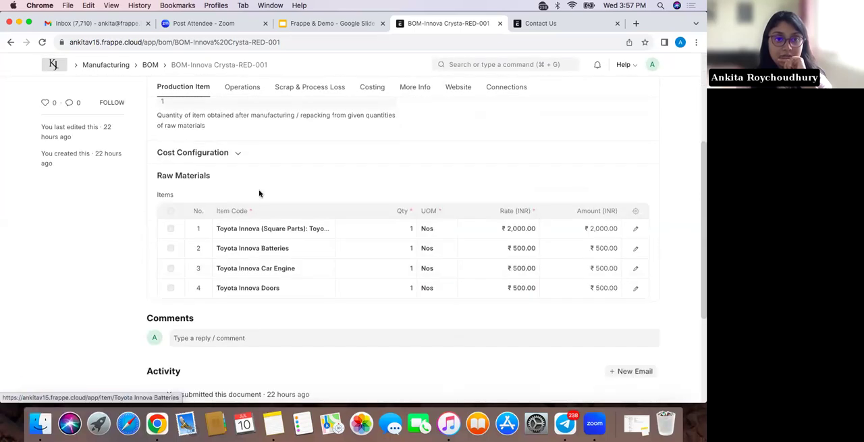
pyautogui.scroll(5, 260, 194)
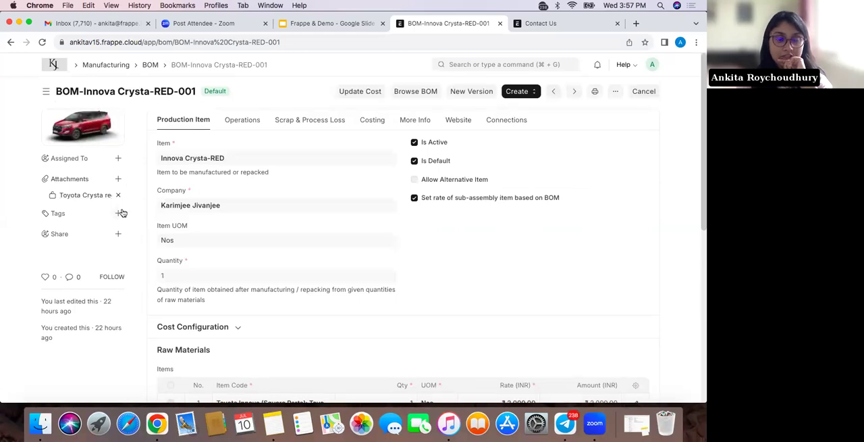
pyautogui.scroll(-5, 247, 276)
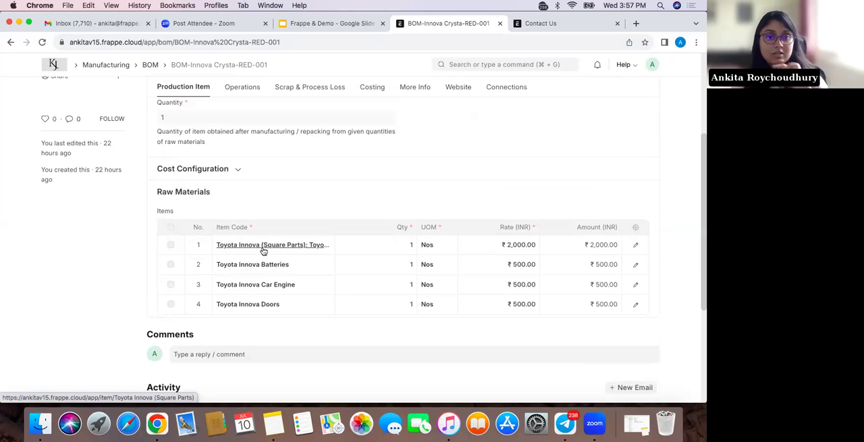
# Open the BOM linked to the Toyota Innova (Square Parts) row, review its raw materials, operations and process loss, and return to the BOM list
pyautogui.click(263, 252)
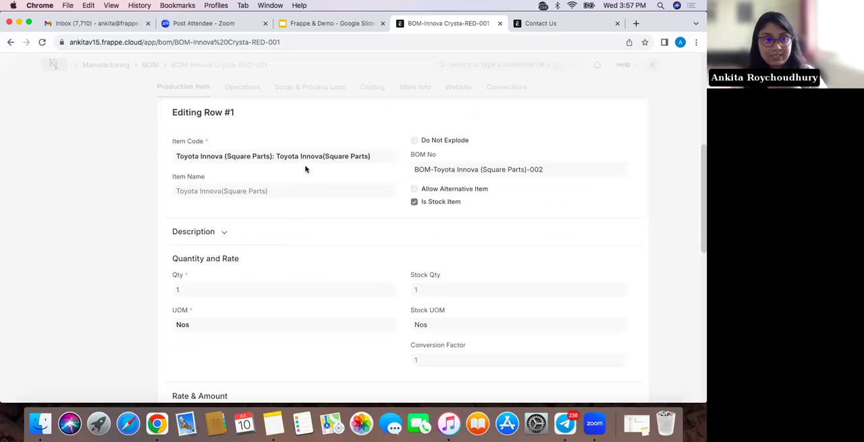
pyautogui.click(486, 169)
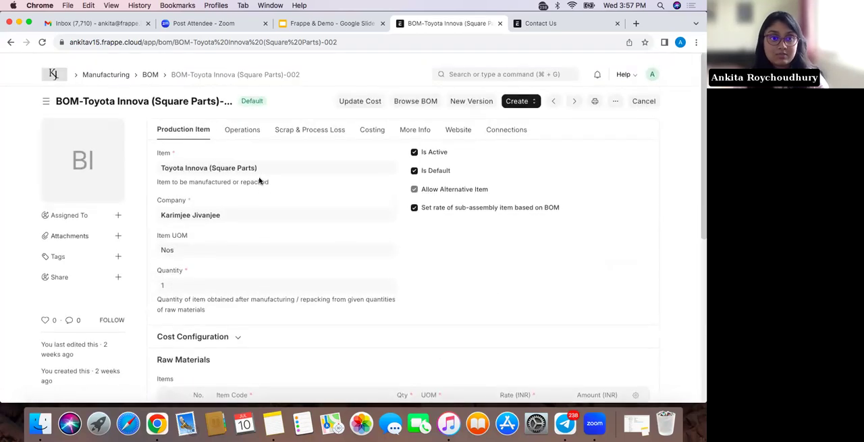
pyautogui.scroll(-5, 259, 181)
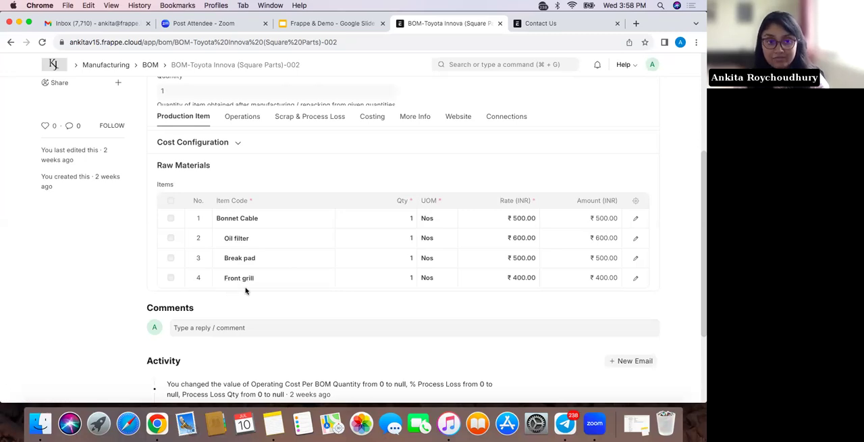
pyautogui.scroll(5, 230, 290)
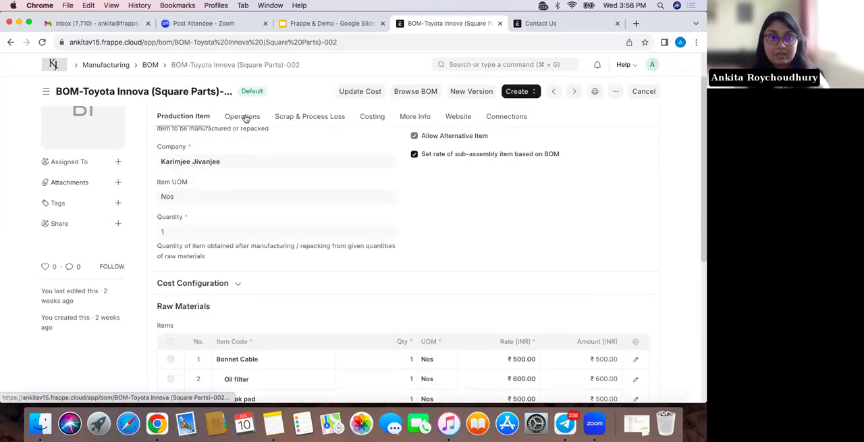
pyautogui.click(243, 117)
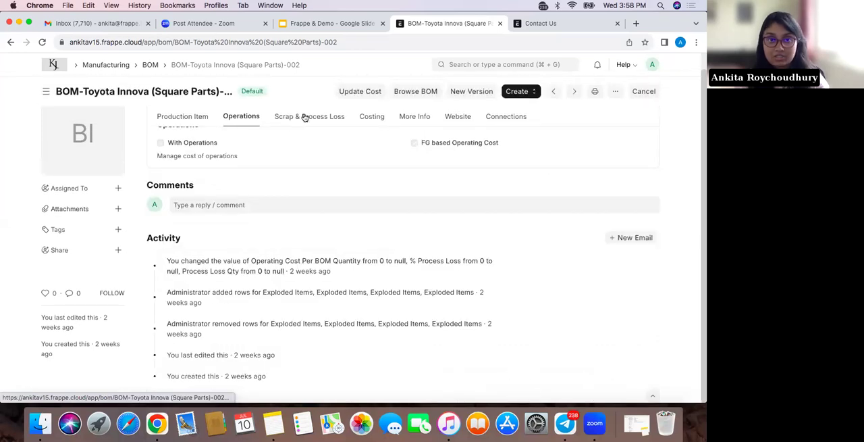
pyautogui.click(304, 117)
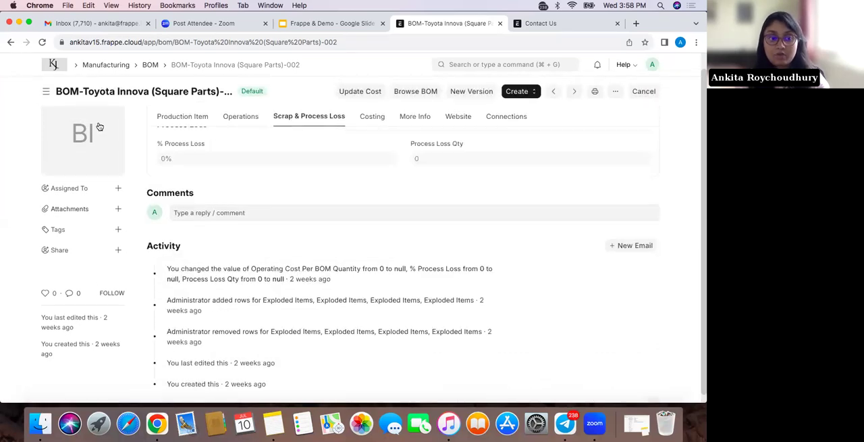
pyautogui.moveTo(85, 154)
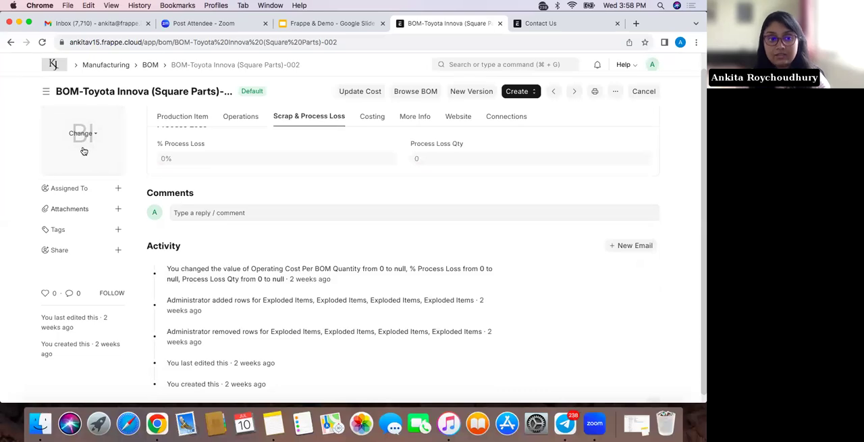
pyautogui.click(11, 43)
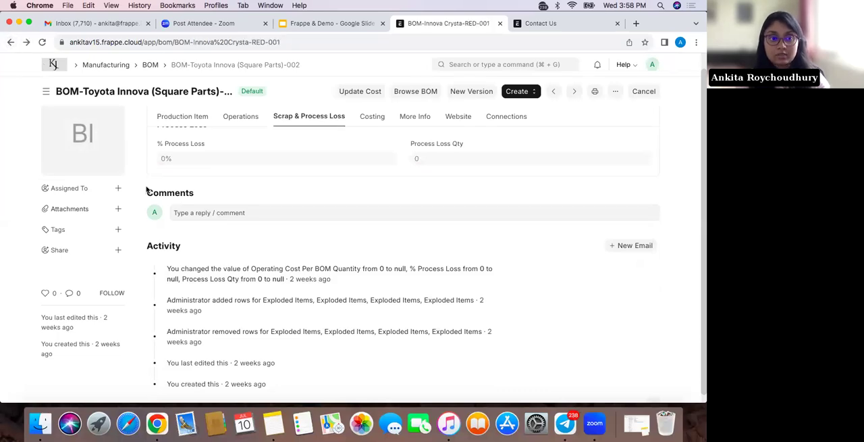
pyautogui.click(10, 42)
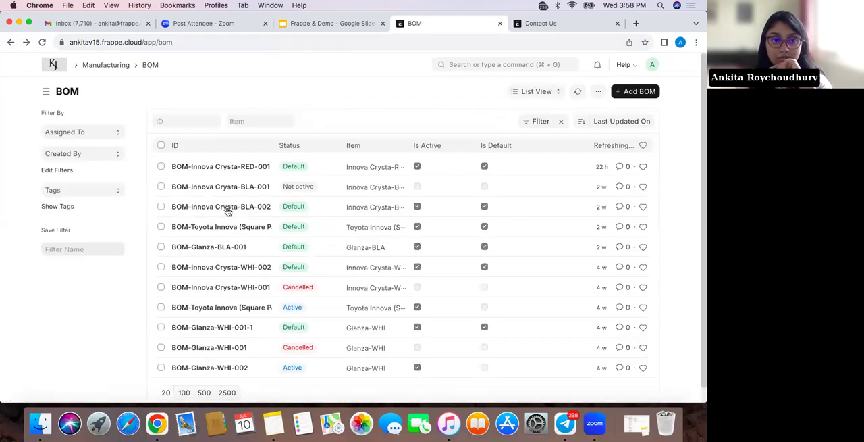
# Open BOM-Innova Crysta-BLA-002 and review its production item details, operations and raw materials
pyautogui.click(228, 211)
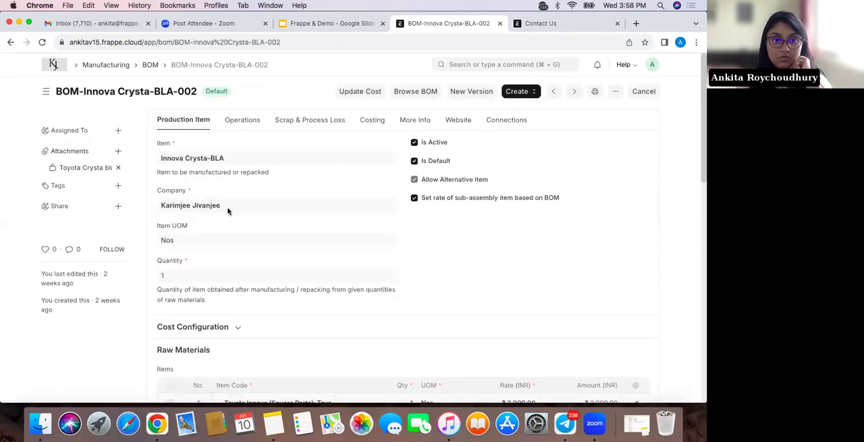
pyautogui.scroll(-3, 231, 240)
pyautogui.scroll(5, 231, 240)
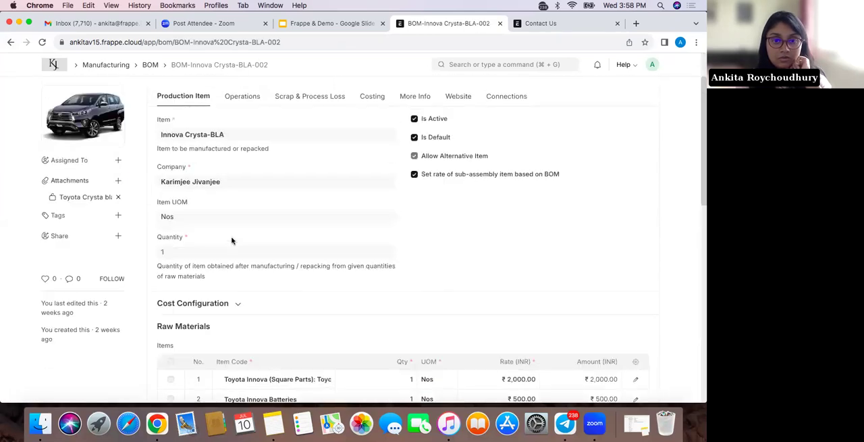
pyautogui.click(241, 119)
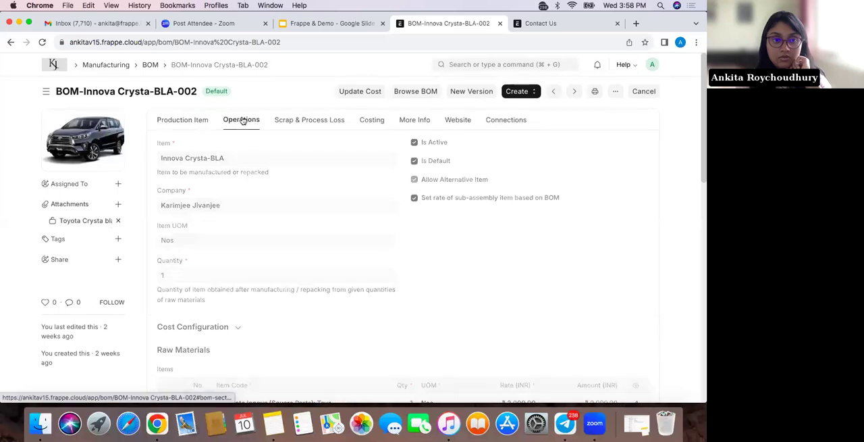
pyautogui.click(170, 120)
pyautogui.scroll(1, 236, 277)
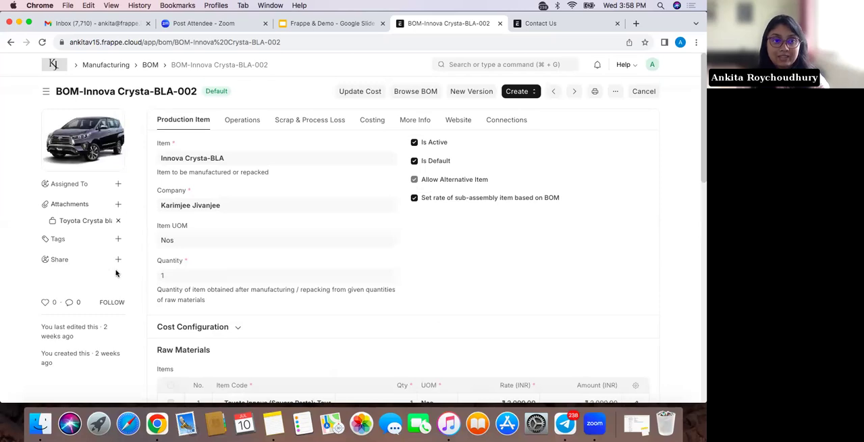
pyautogui.scroll(-5, 218, 287)
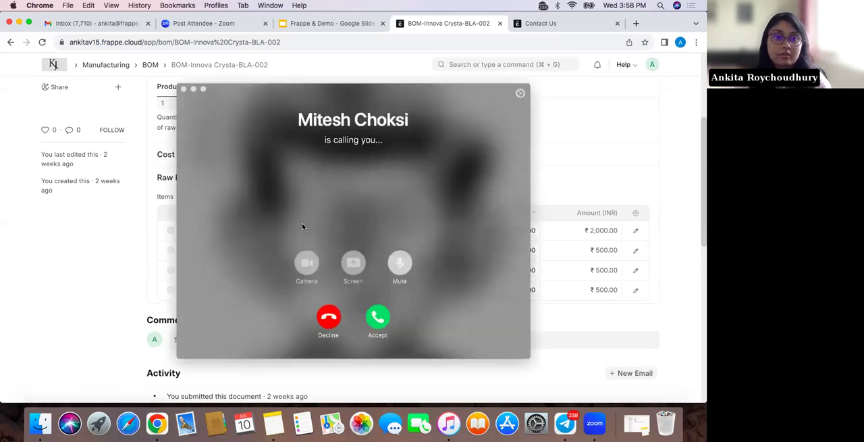
# Decline the incoming call and review the black Innova Crysta BOM's operations, scrap and process loss, and costing
pyautogui.click(328, 322)
pyautogui.click(328, 323)
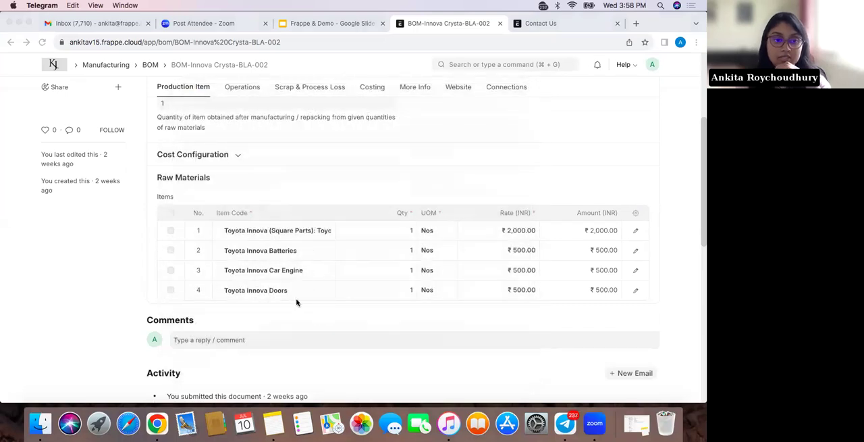
pyautogui.scroll(5, 296, 302)
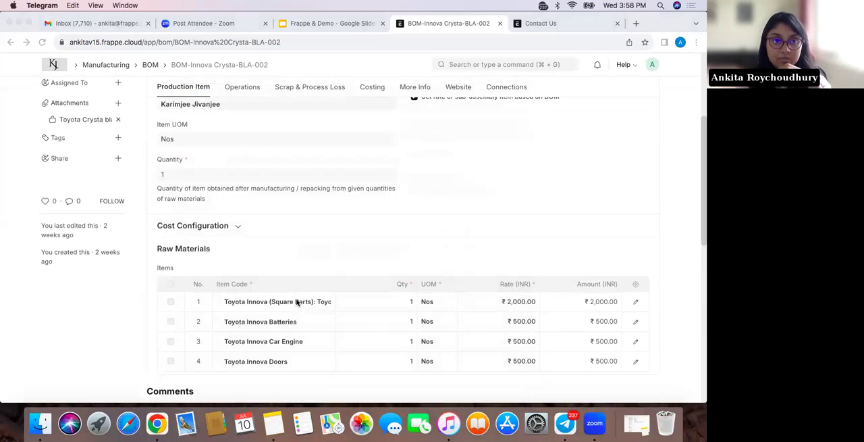
pyautogui.click(248, 119)
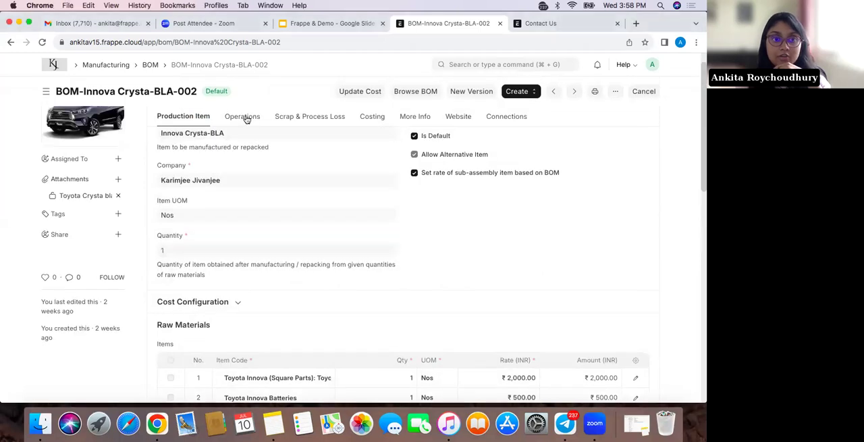
pyautogui.click(246, 119)
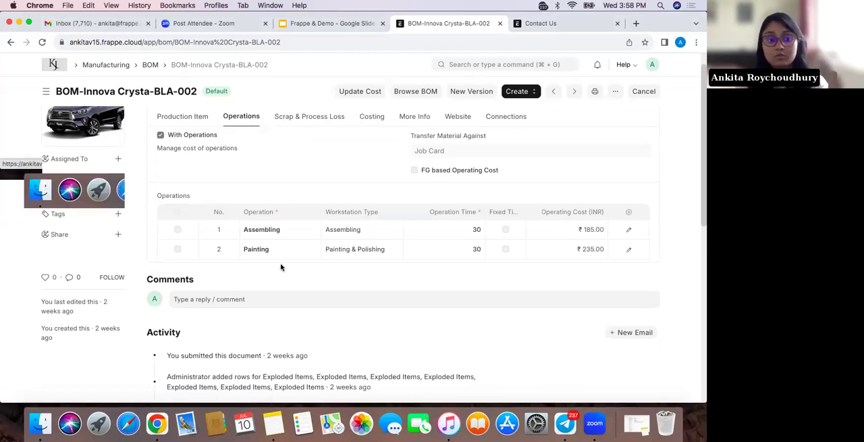
pyautogui.click(310, 121)
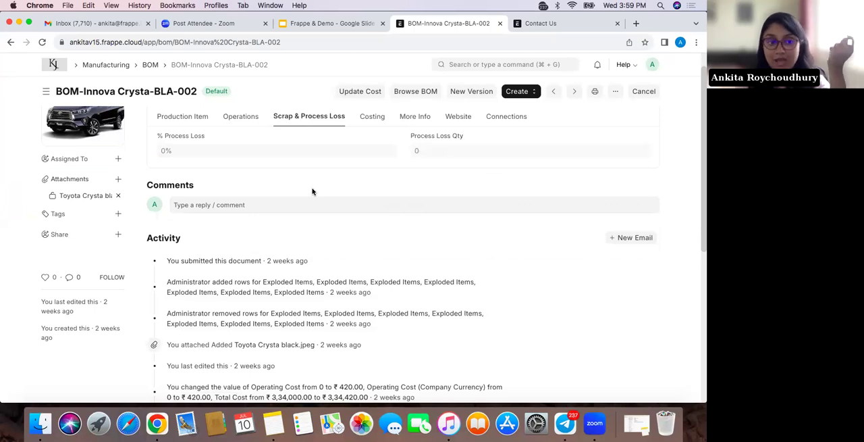
pyautogui.click(375, 117)
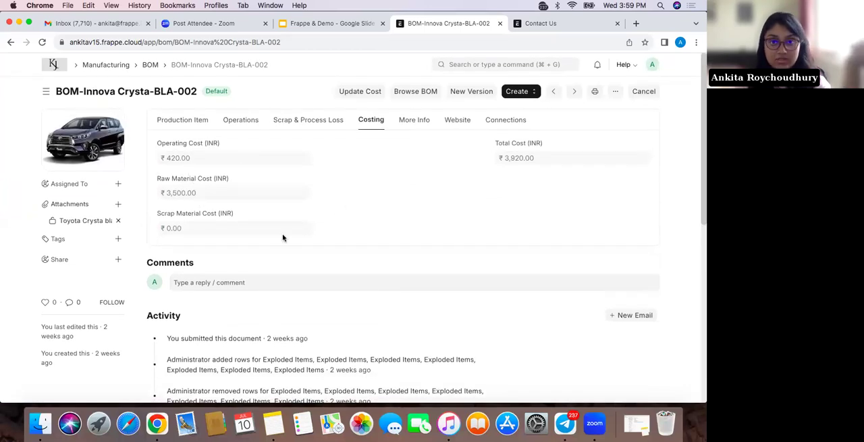
# Create a Work Order from BOM-Innova Crysta-BLA-002 with a quantity to manufacture of 1.000
pyautogui.click(511, 93)
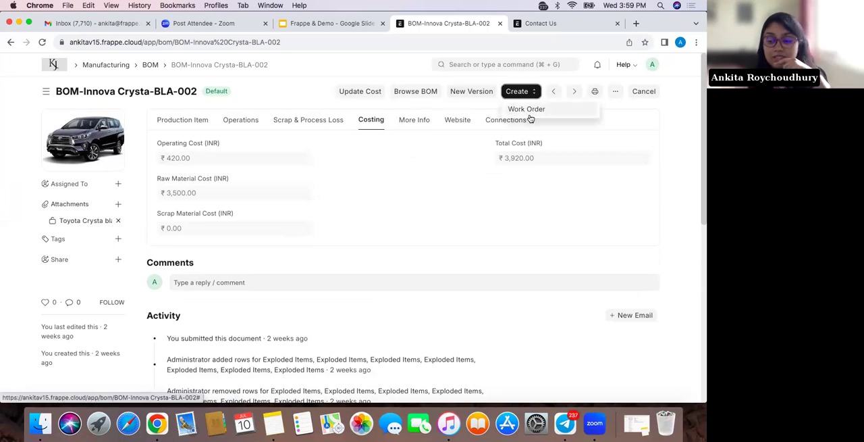
pyautogui.click(529, 111)
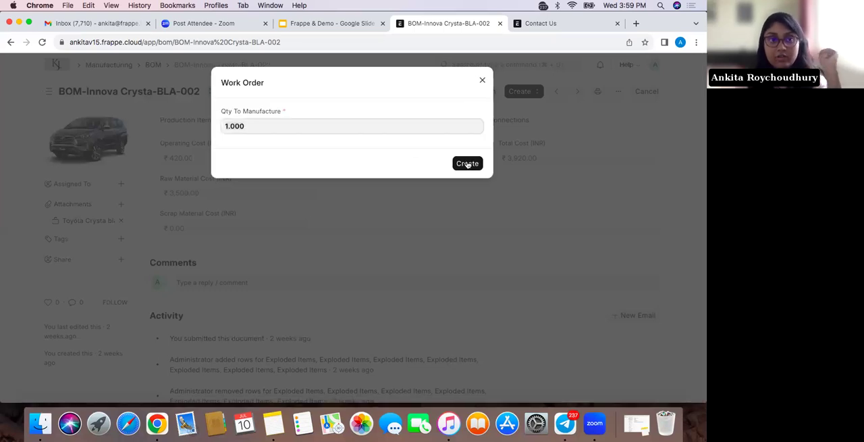
pyautogui.click(467, 163)
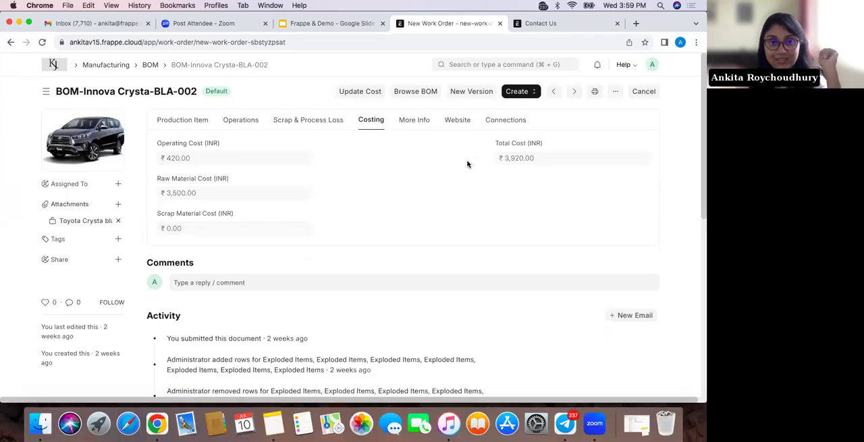
# Check the new Work Order's required items and source warehouses, and save it as a draft
pyautogui.scroll(-3, 337, 265)
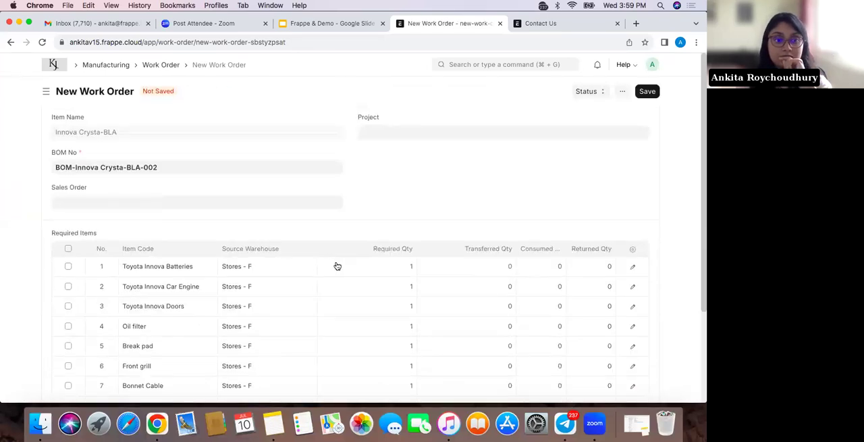
pyautogui.scroll(2, 337, 265)
pyautogui.scroll(-4, 337, 264)
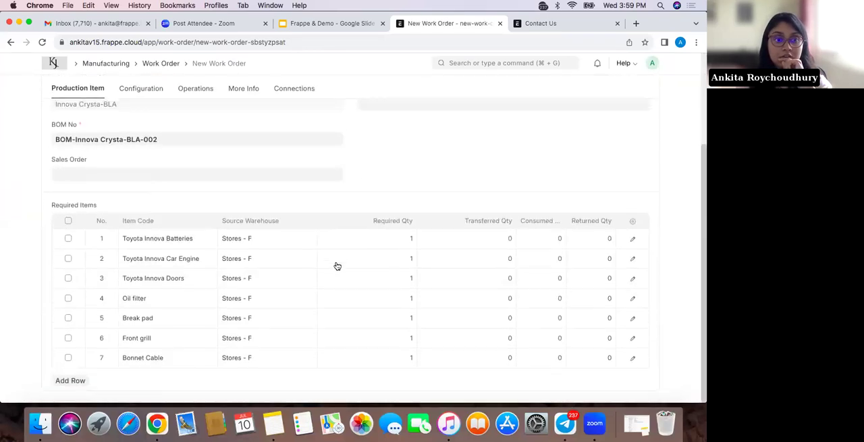
pyautogui.scroll(5, 337, 264)
pyautogui.scroll(-4, 192, 302)
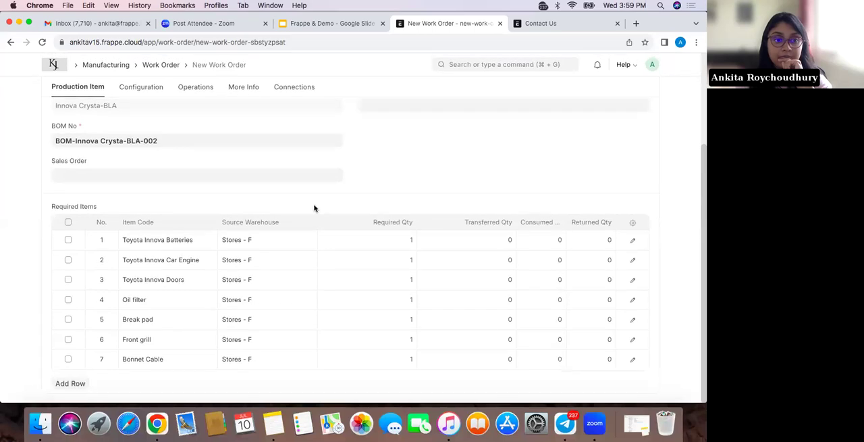
pyautogui.scroll(4, 315, 207)
pyautogui.scroll(-4, 403, 263)
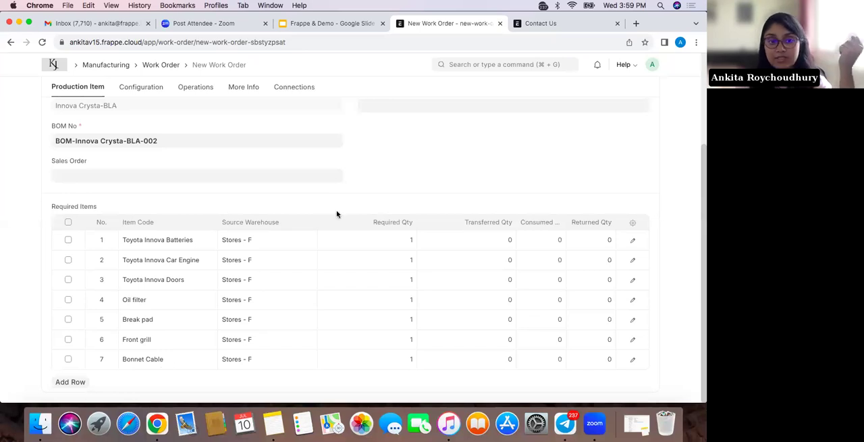
pyautogui.scroll(4, 335, 215)
pyautogui.click(648, 91)
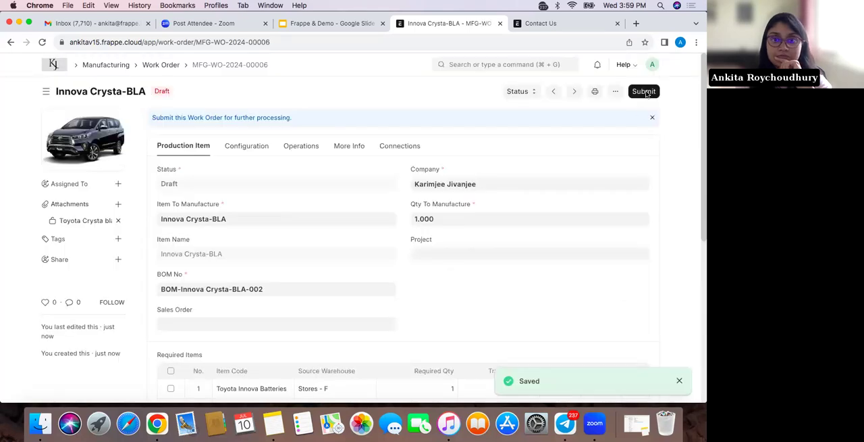
# Try to submit the draft Work Order for Innova Crysta-BLA
pyautogui.click(645, 92)
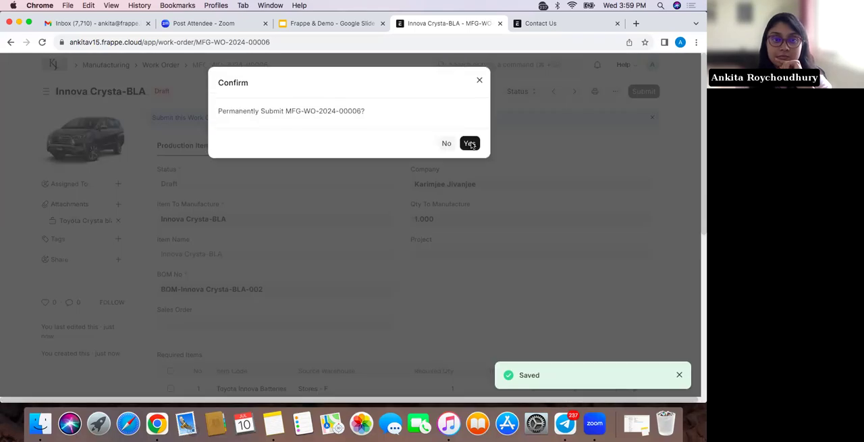
pyautogui.click(471, 144)
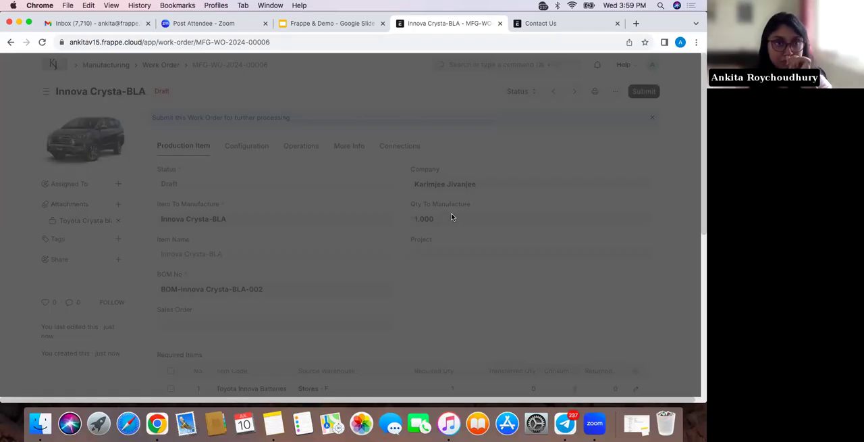
pyautogui.click(481, 82)
# Set the operation to Assembling for the required items Toyota Innova Batteries and Toyota Innova Car Engine
pyautogui.scroll(-5, 373, 319)
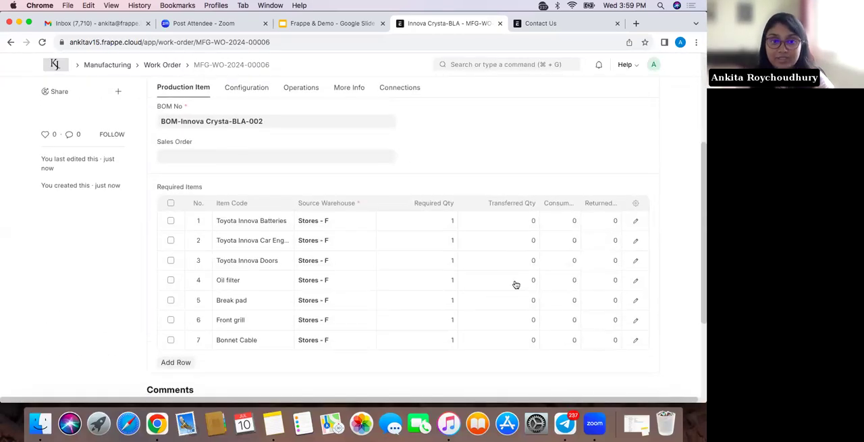
pyautogui.click(635, 223)
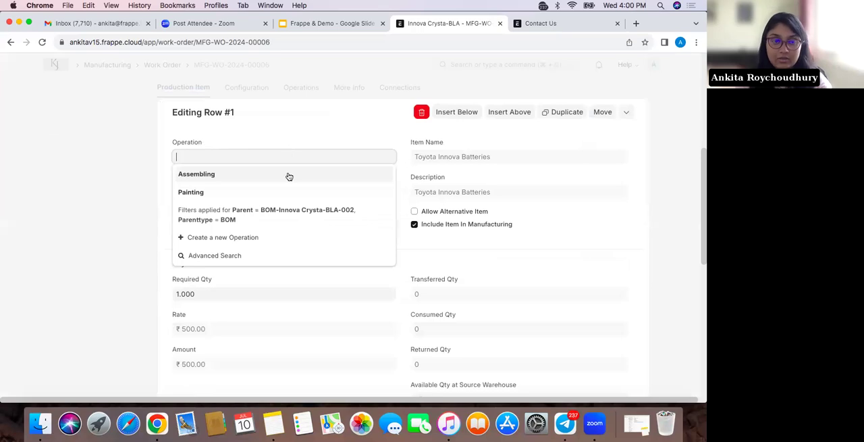
pyautogui.click(288, 174)
pyautogui.click(590, 82)
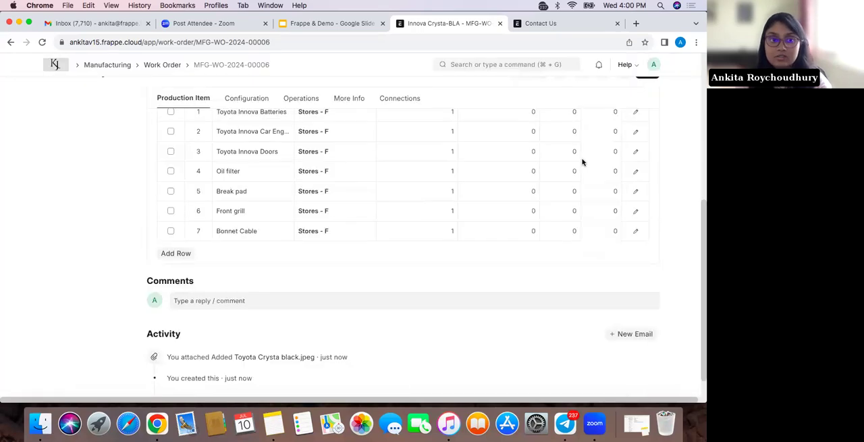
pyautogui.scroll(1, 635, 242)
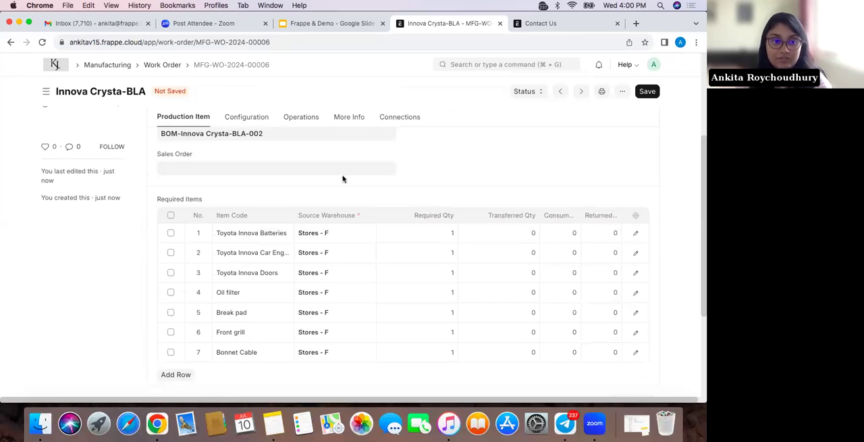
pyautogui.click(636, 254)
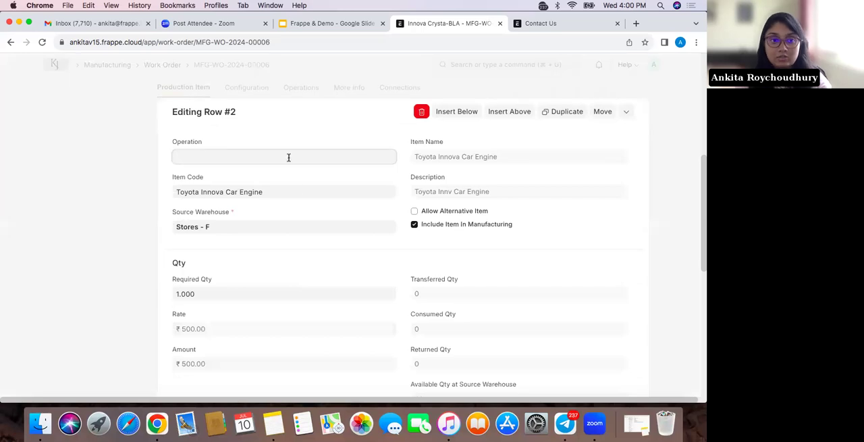
pyautogui.click(288, 158)
pyautogui.click(280, 181)
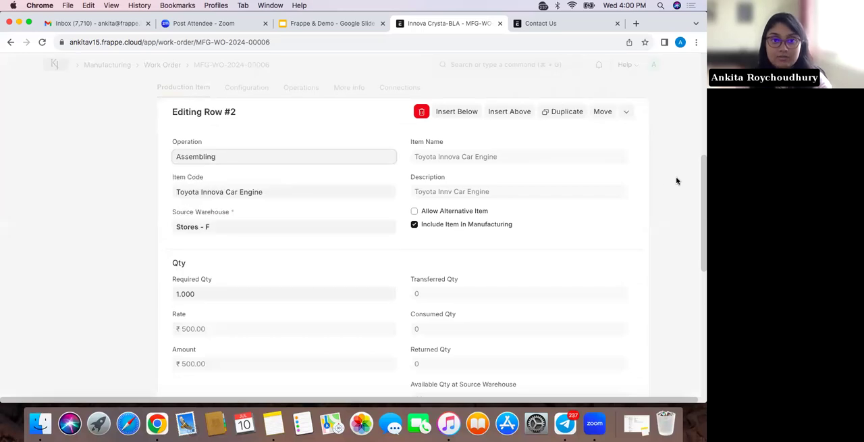
pyautogui.click(659, 177)
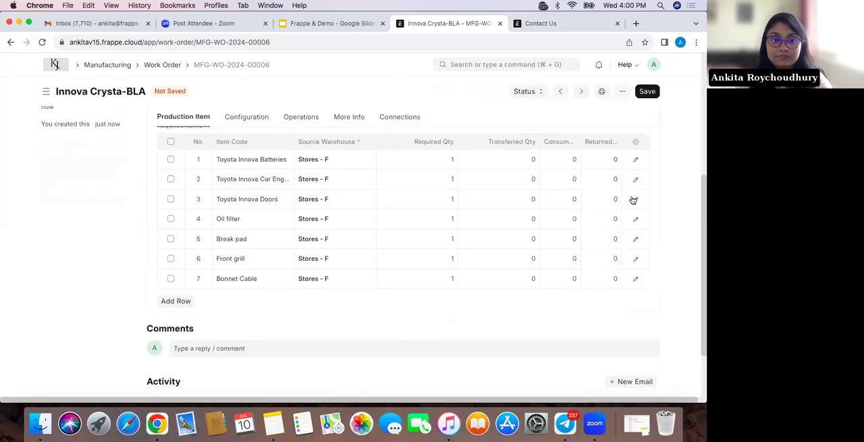
# Set the operation to Assembling for the required item Toyota Innova Doors
pyautogui.click(634, 200)
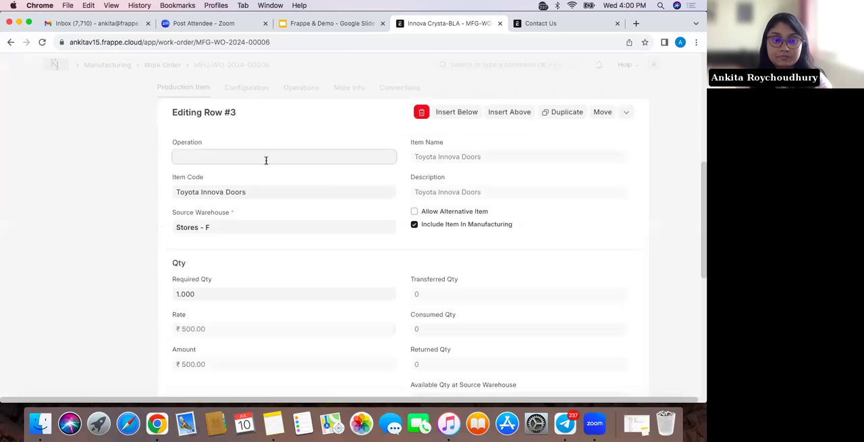
pyautogui.click(266, 160)
pyautogui.click(261, 177)
pyautogui.click(663, 207)
pyautogui.scroll(1, 608, 205)
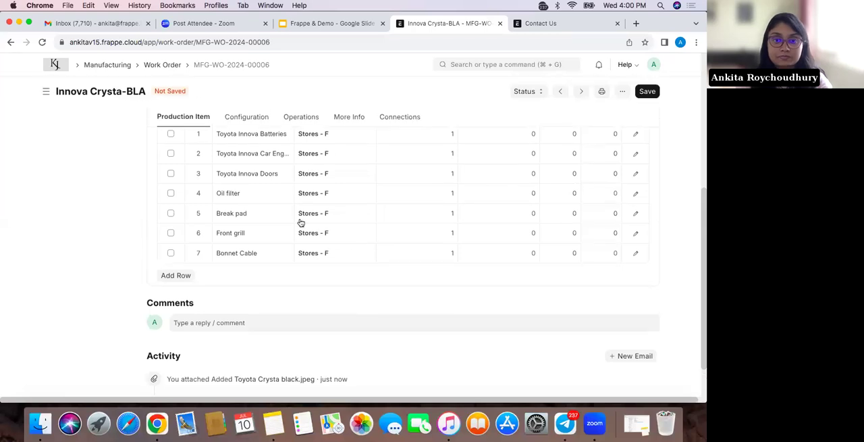
# Set the operation to Painting for the required items Oil filter and Break pad
pyautogui.click(635, 196)
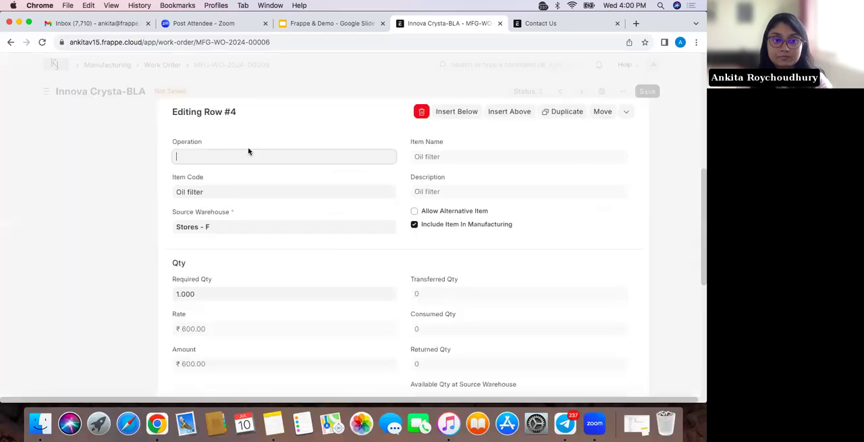
pyautogui.click(249, 155)
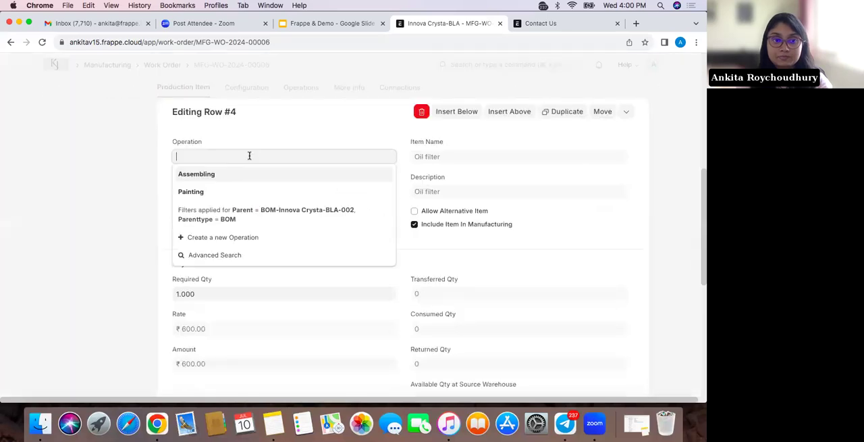
pyautogui.click(294, 192)
pyautogui.press('Escape')
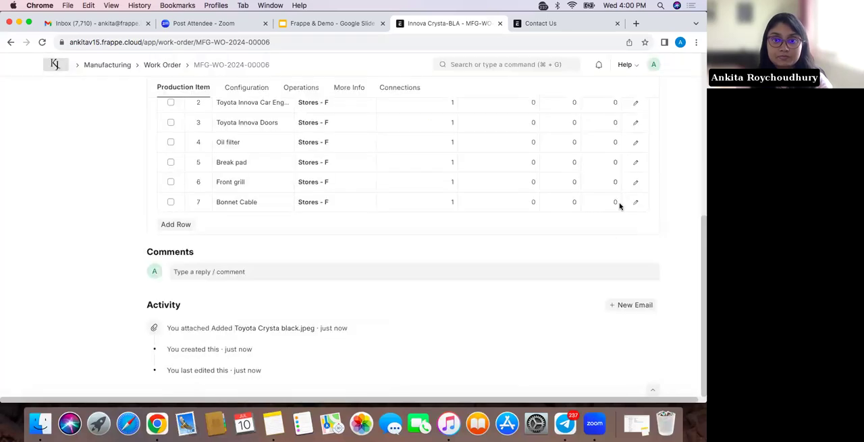
pyautogui.click(634, 166)
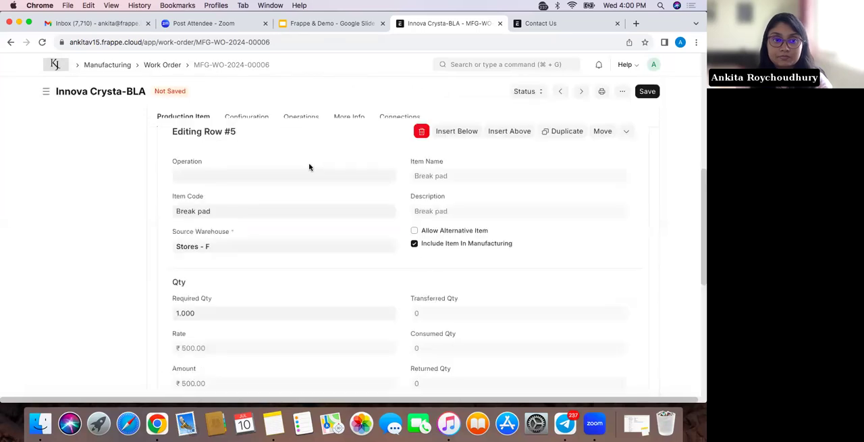
pyautogui.click(291, 174)
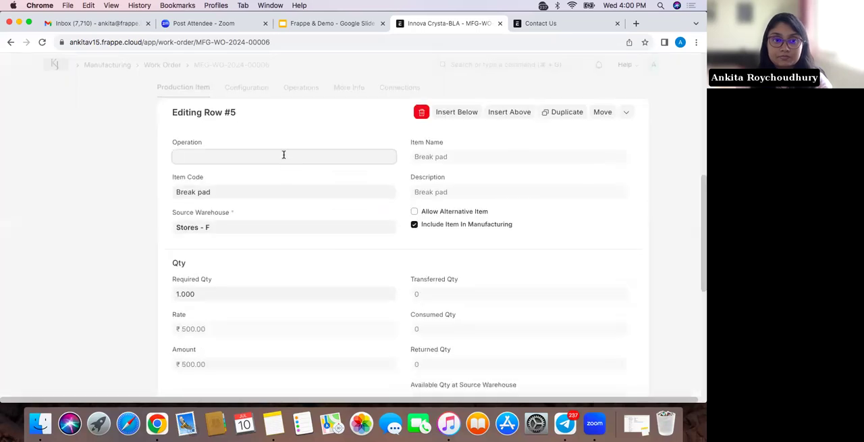
pyautogui.click(272, 191)
pyautogui.click(657, 178)
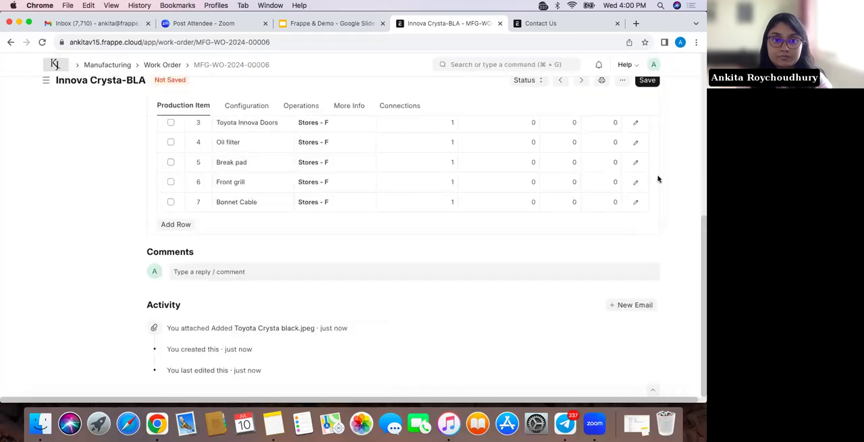
# Set the operation to Painting for the required item Bonnet Cable and save the Work Order
pyautogui.click(636, 201)
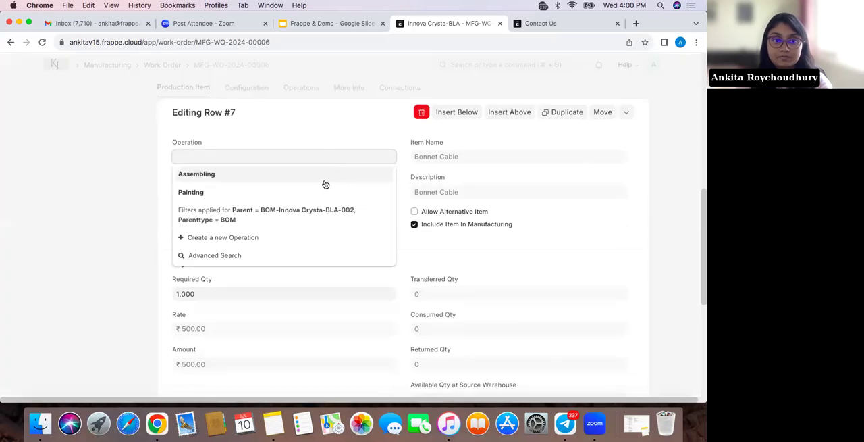
pyautogui.click(323, 190)
pyautogui.click(668, 181)
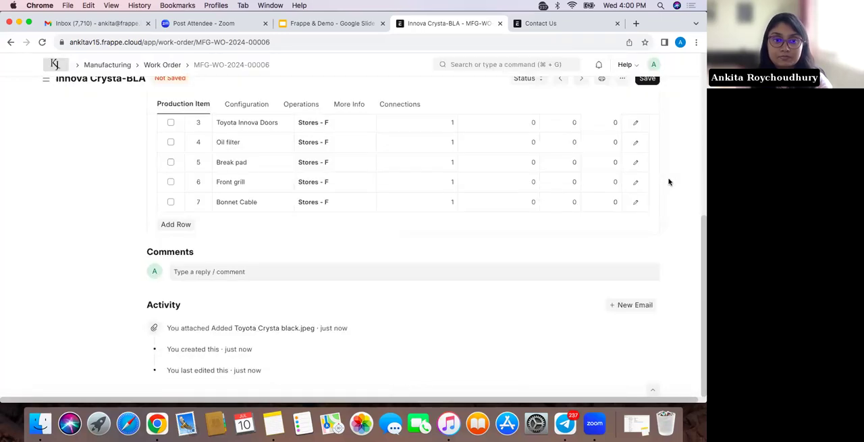
pyautogui.click(648, 80)
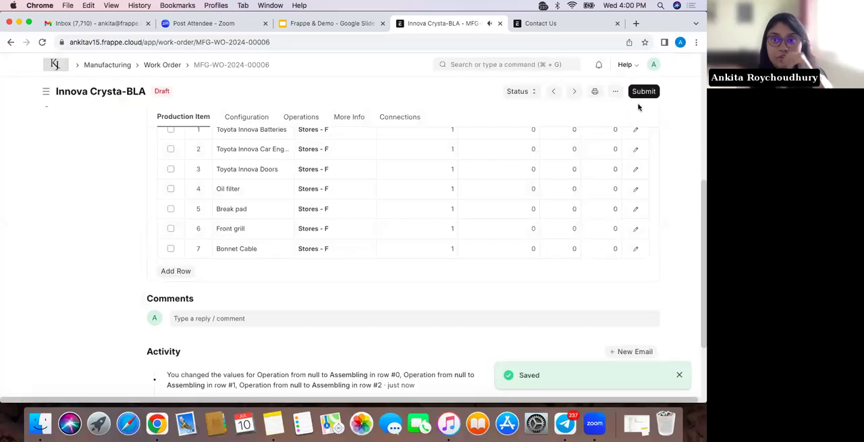
# Try to submit the saved Work Order MFG-WO-2024-00006
pyautogui.click(643, 92)
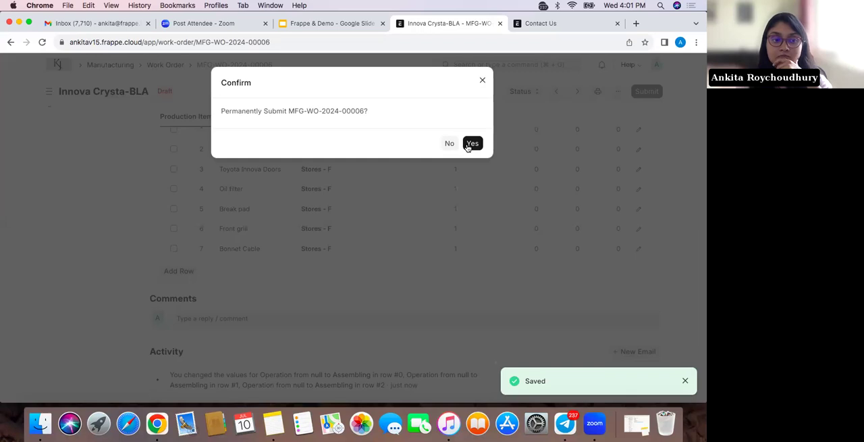
pyautogui.click(470, 144)
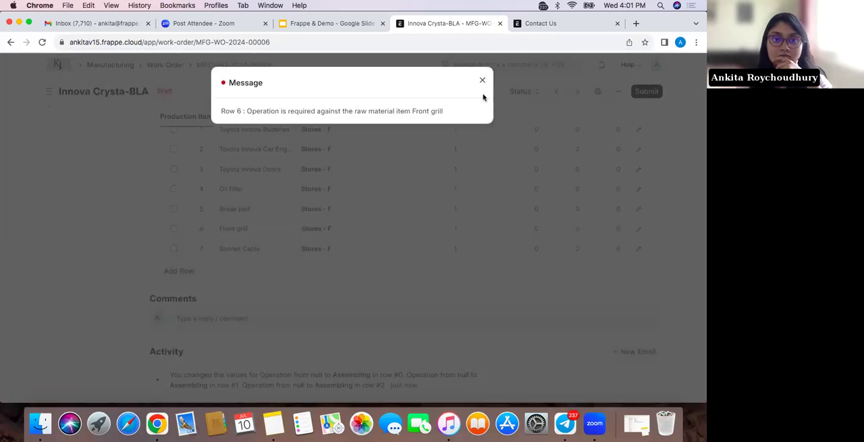
pyautogui.click(482, 81)
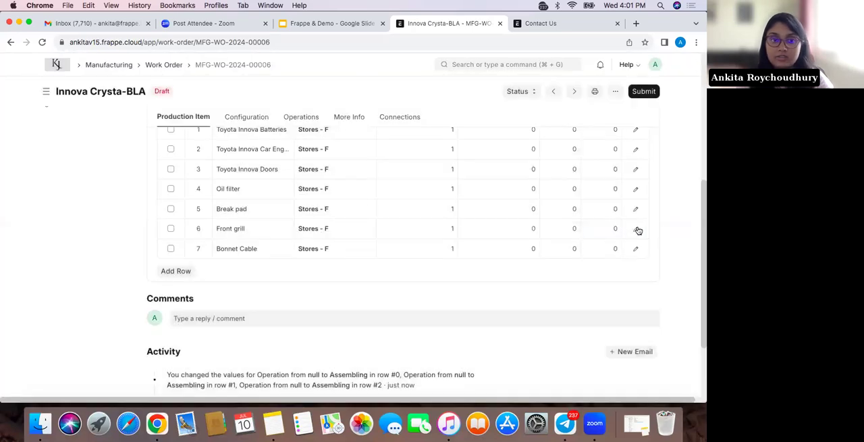
# Set the operation to Painting for the required item Front grill and save the Work Order
pyautogui.click(636, 229)
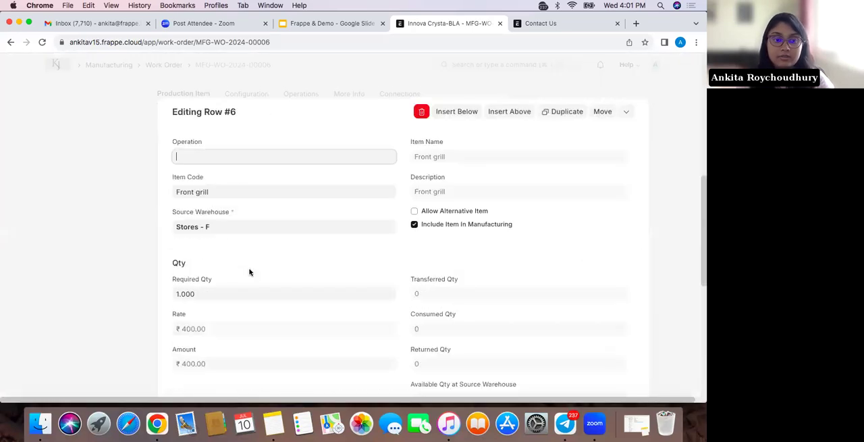
pyautogui.click(241, 158)
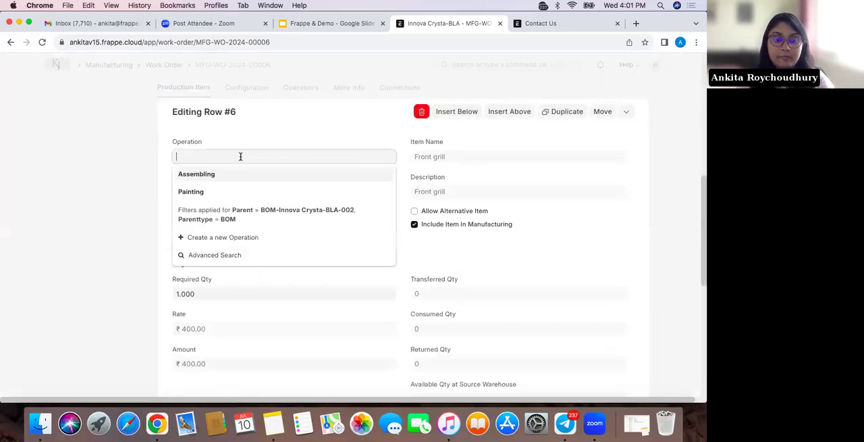
pyautogui.click(233, 191)
pyautogui.click(661, 154)
pyautogui.scroll(10, 658, 150)
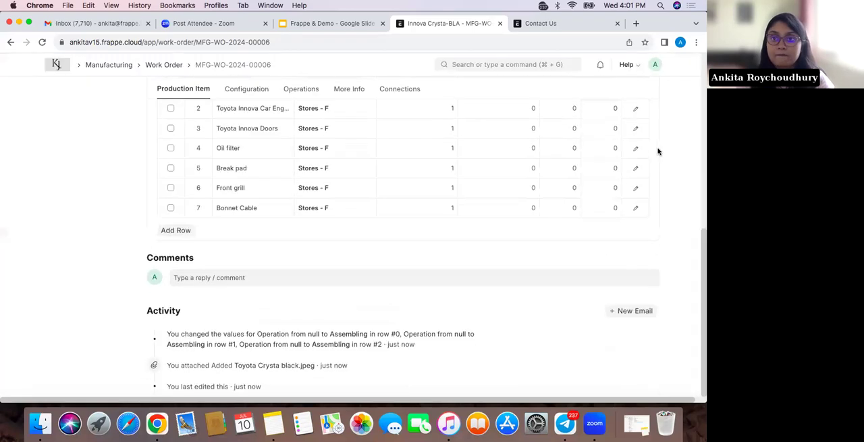
pyautogui.click(648, 93)
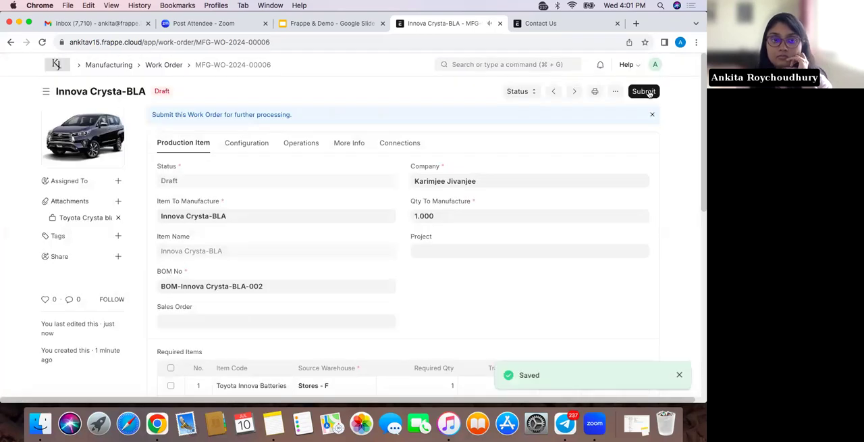
# Submit Work Order MFG-WO-2024-00006 and look over its required items
pyautogui.click(647, 92)
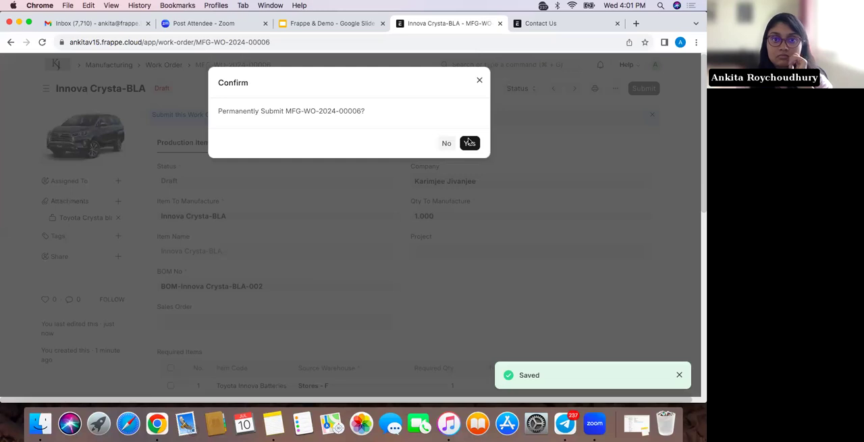
pyautogui.click(469, 143)
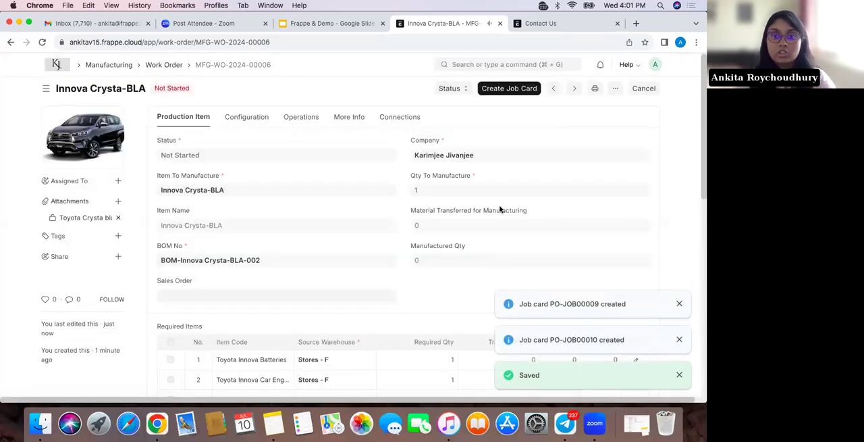
pyautogui.scroll(-3, 500, 210)
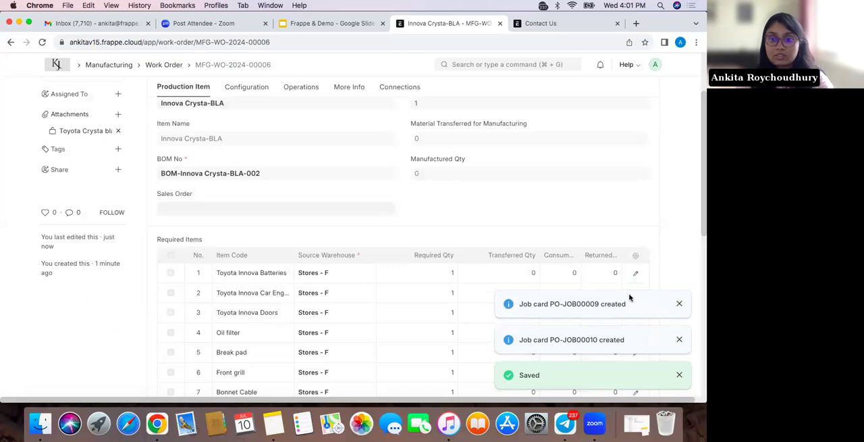
pyautogui.scroll(3, 613, 337)
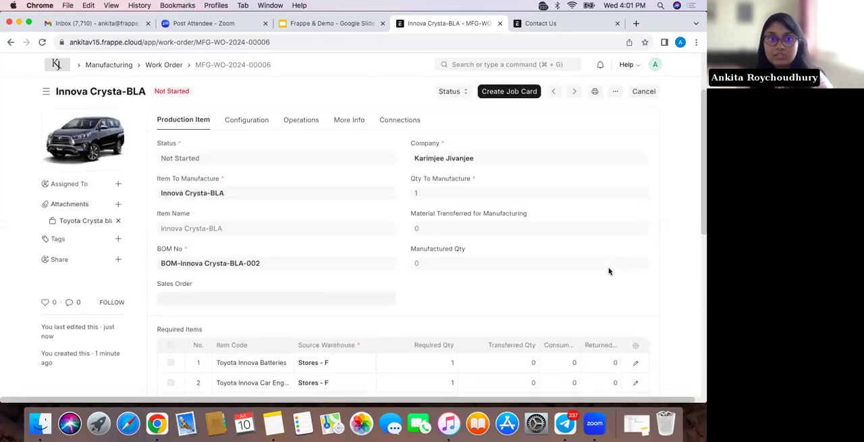
# List the job cards connected to the Work Order, reload the list, and open the Assembling job card
pyautogui.click(409, 124)
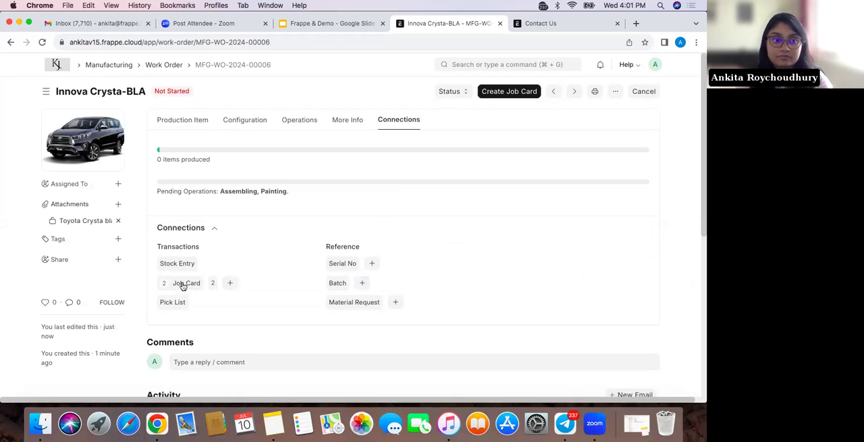
pyautogui.click(182, 287)
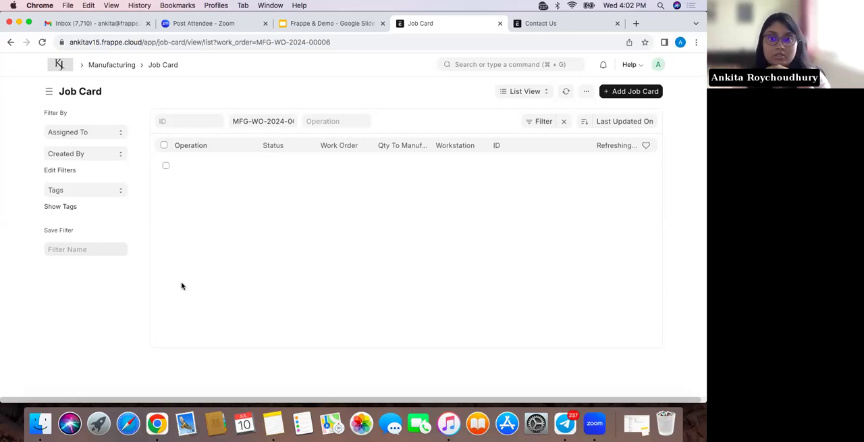
pyautogui.click(39, 44)
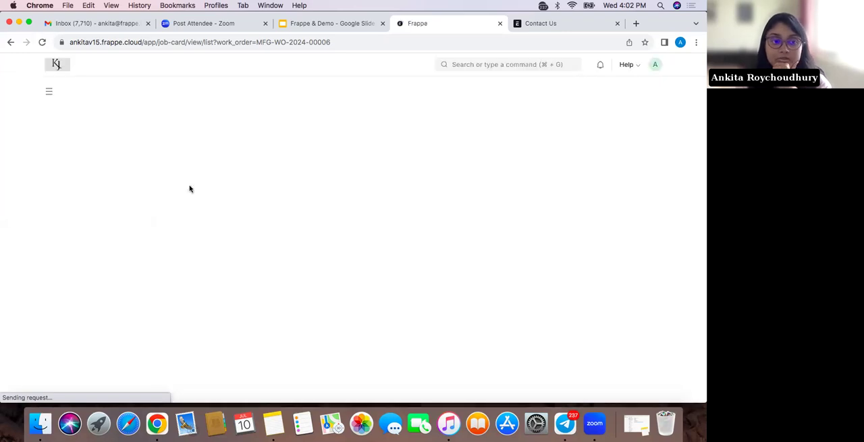
pyautogui.click(193, 187)
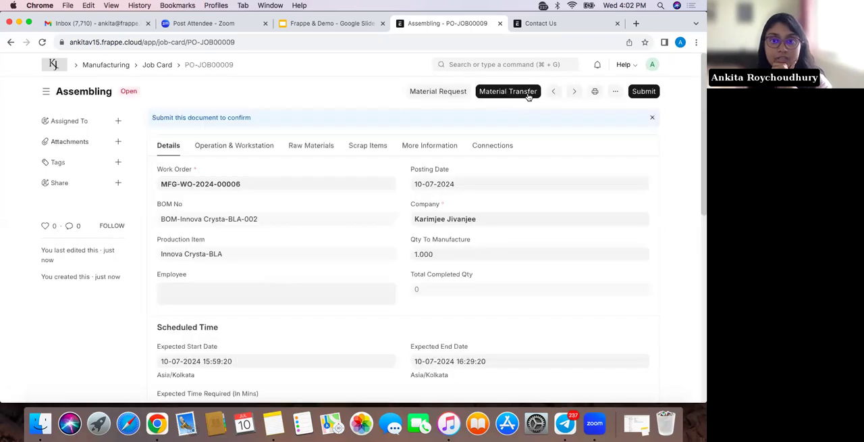
# Create a Material Transfer for Manufacture from the Assembling job card, check its items, then save and submit it
pyautogui.click(509, 95)
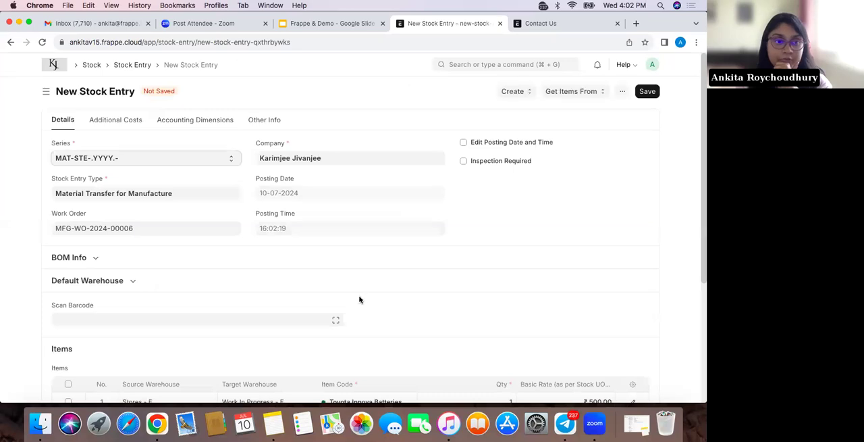
pyautogui.scroll(-1, 360, 299)
pyautogui.scroll(-3, 359, 299)
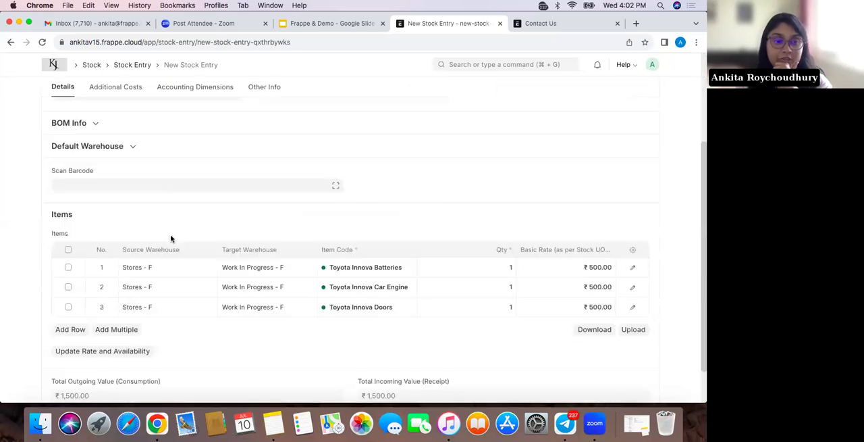
pyautogui.scroll(1, 399, 255)
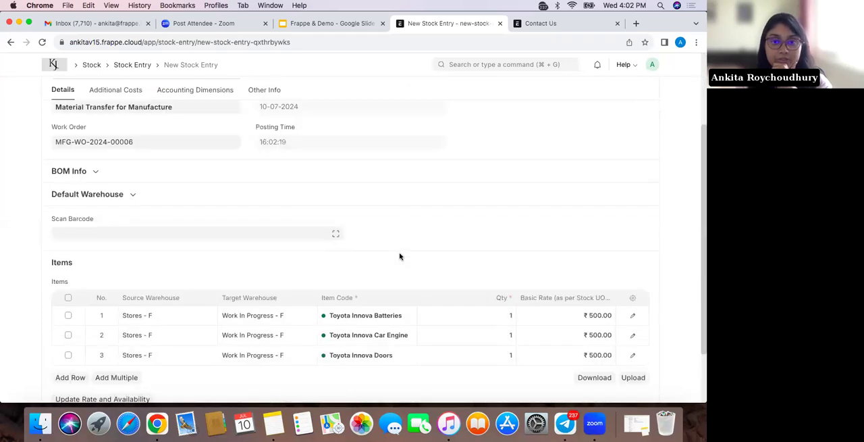
pyautogui.scroll(3, 653, 92)
pyautogui.click(647, 91)
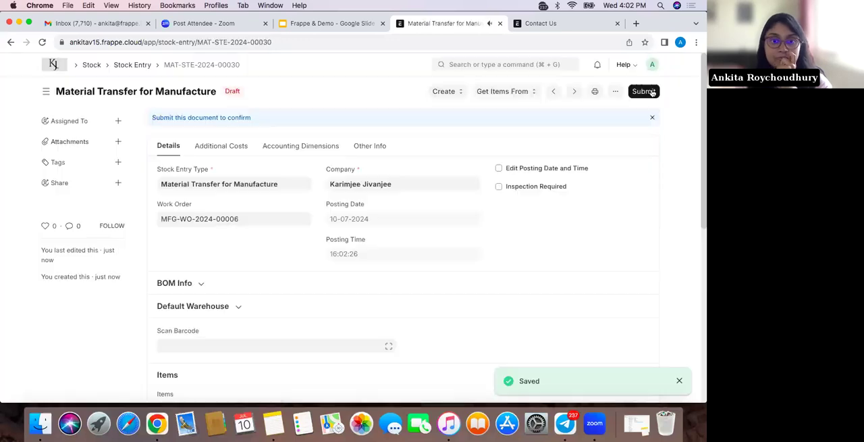
pyautogui.click(647, 91)
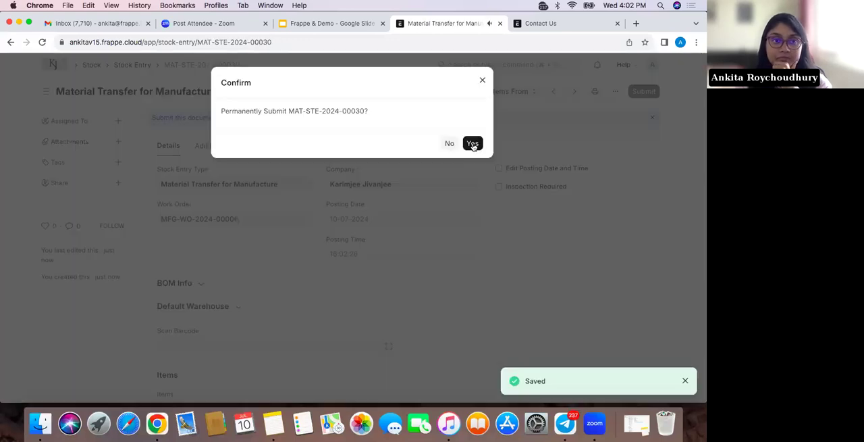
pyautogui.click(472, 144)
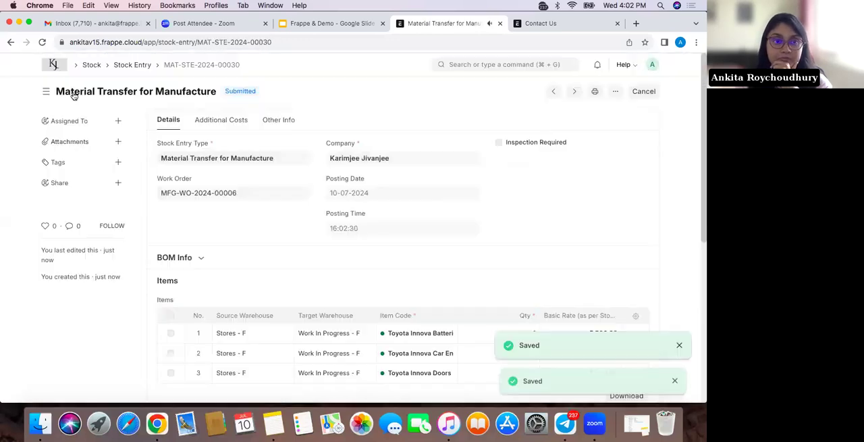
# Return to the Assembling job card and reload it to check its updated status
pyautogui.click(5, 44)
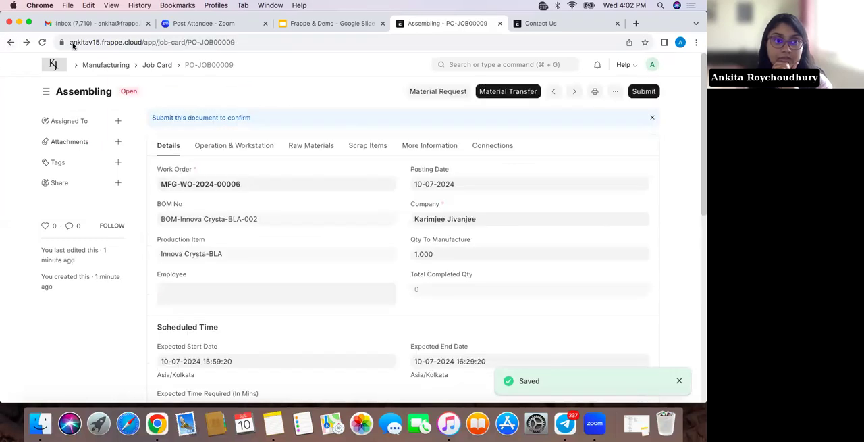
pyautogui.click(41, 42)
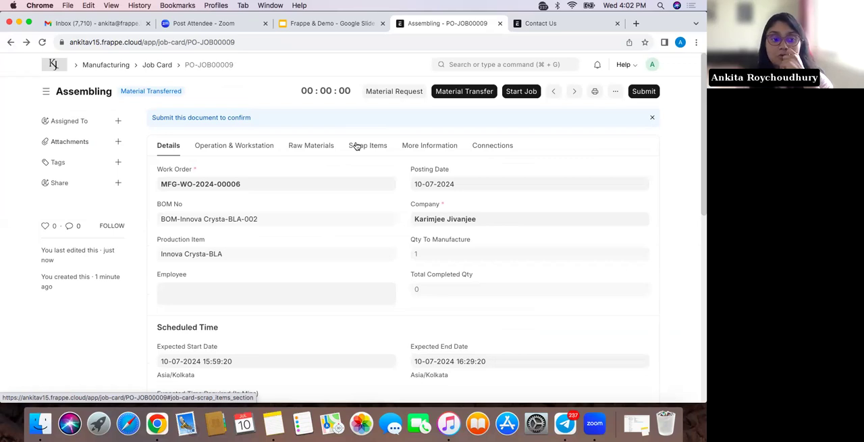
pyautogui.scroll(-1, 307, 269)
pyautogui.scroll(1, 307, 269)
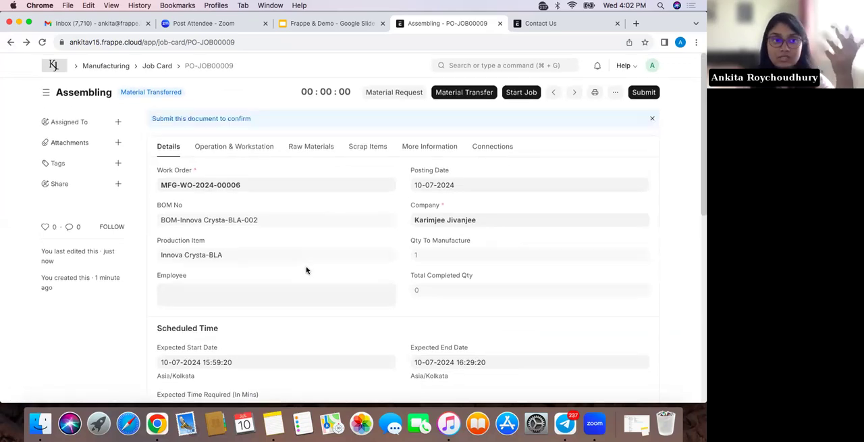
# Open the Painting job card of the Work Order, create its material transfer, and save and submit the stock entry
pyautogui.click(154, 66)
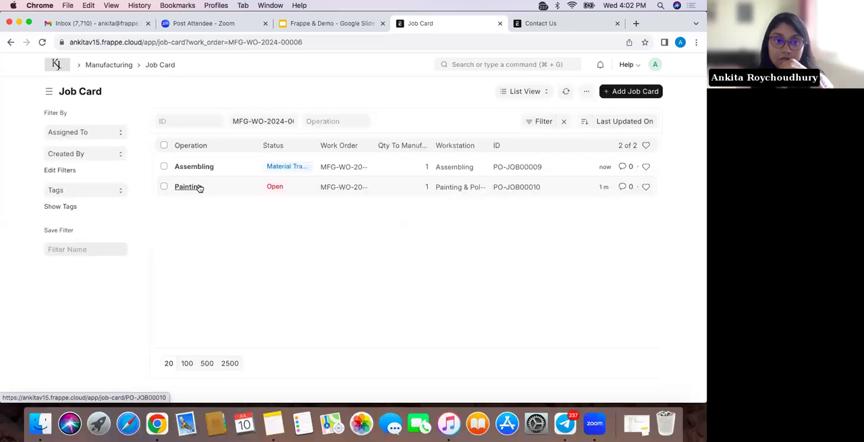
pyautogui.click(199, 188)
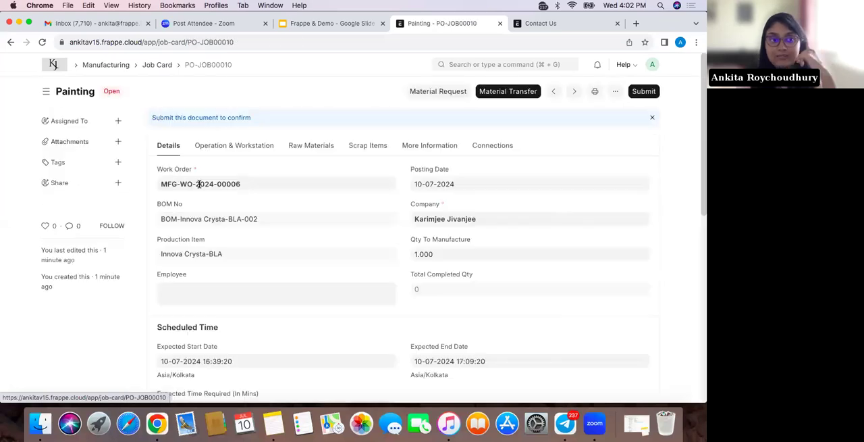
pyautogui.click(513, 94)
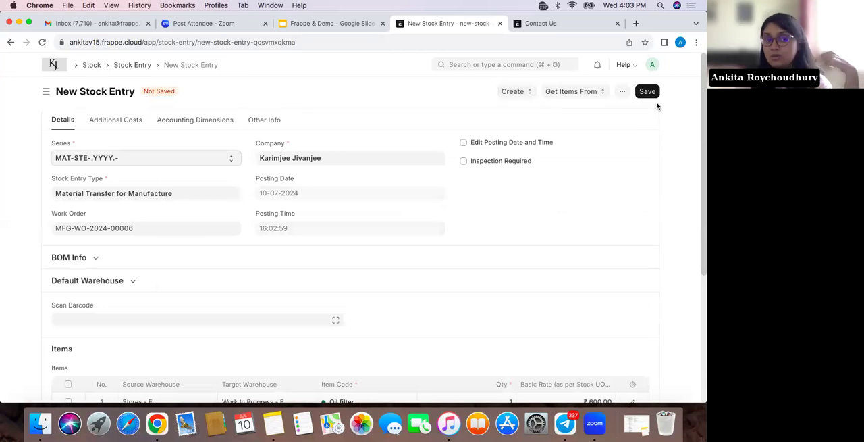
pyautogui.click(650, 91)
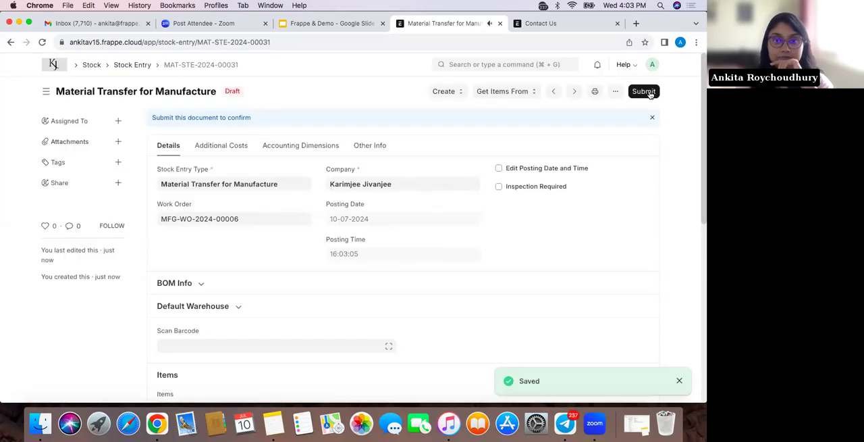
pyautogui.click(651, 91)
pyautogui.click(475, 143)
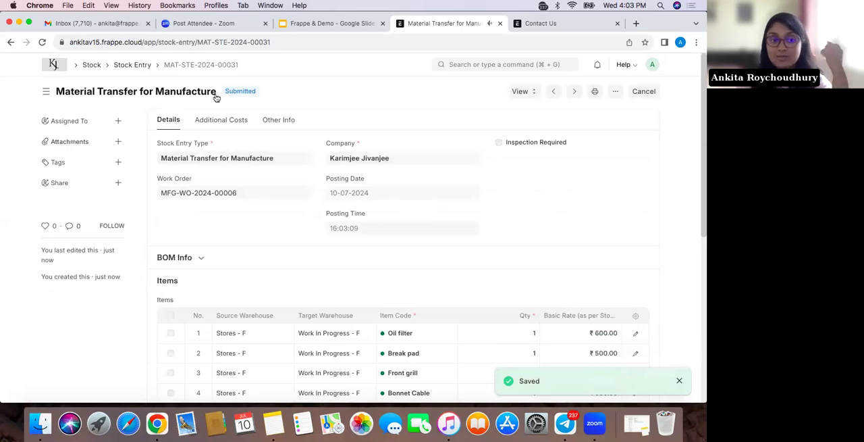
# Return from the submitted stock entry to the Painting job card and reload it
pyautogui.click(143, 65)
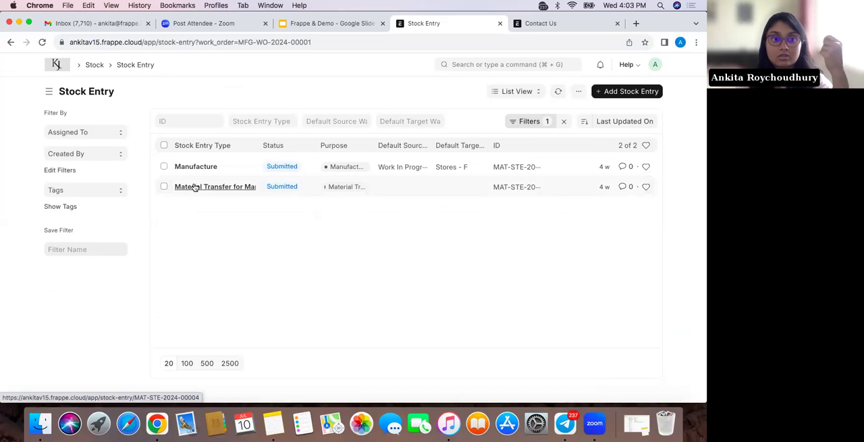
pyautogui.click(10, 43)
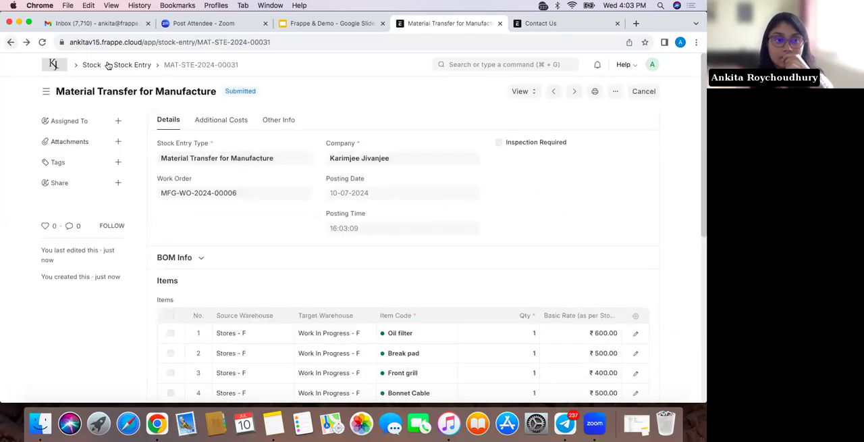
pyautogui.click(7, 42)
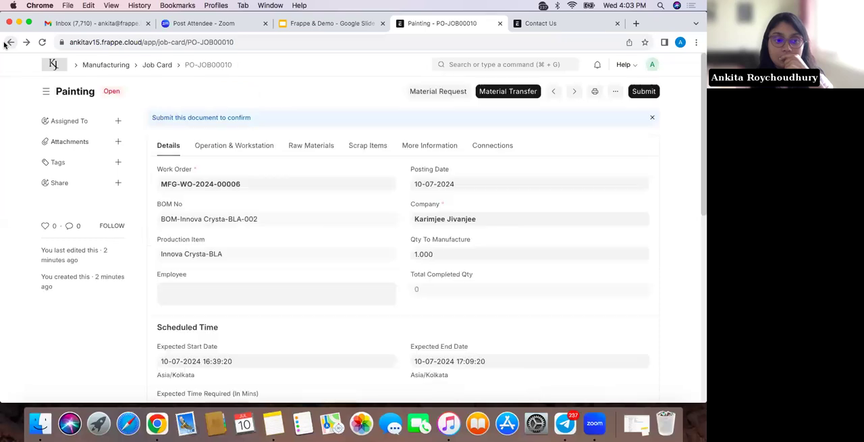
pyautogui.click(42, 42)
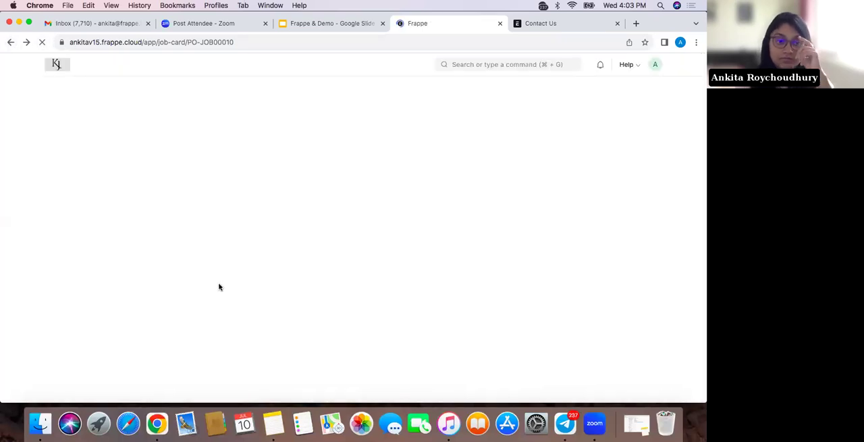
# Start the Painting job without assigning an employee
pyautogui.click(517, 91)
pyautogui.click(472, 171)
pyautogui.click(483, 83)
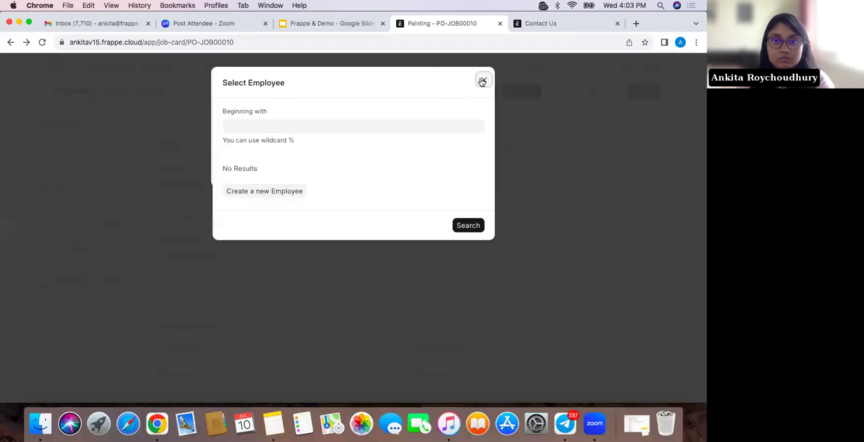
pyautogui.click(467, 171)
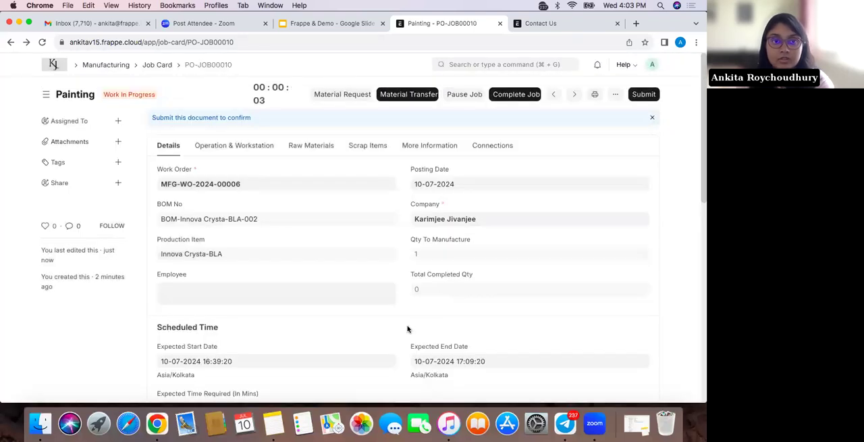
pyautogui.scroll(-3, 407, 329)
pyautogui.scroll(-2, 407, 329)
pyautogui.scroll(-2, 407, 328)
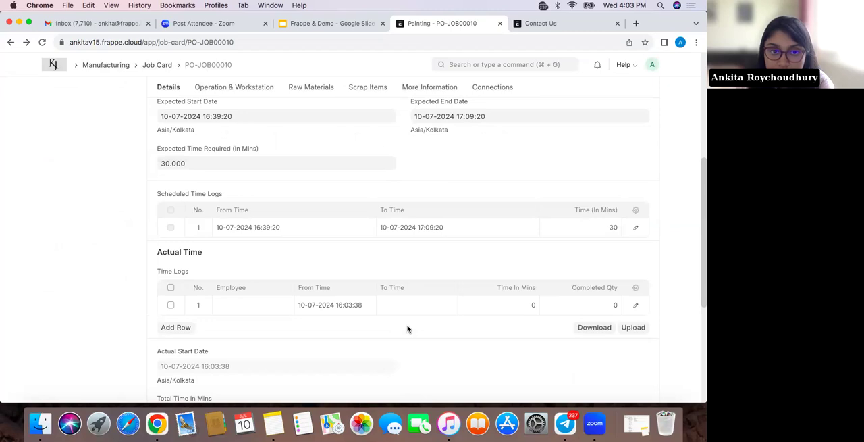
pyautogui.click(401, 305)
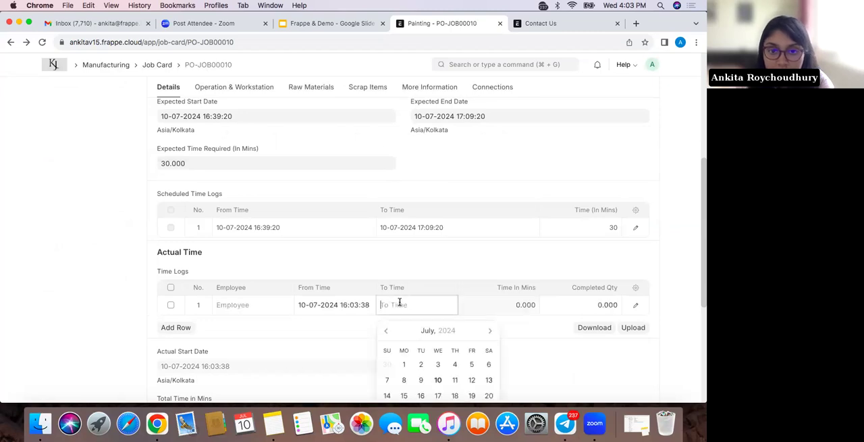
pyautogui.scroll(-3, 400, 302)
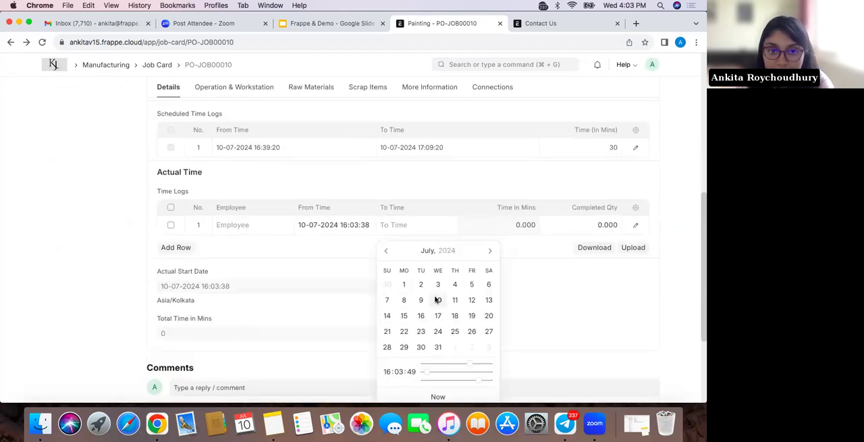
pyautogui.click(437, 299)
pyautogui.click(442, 225)
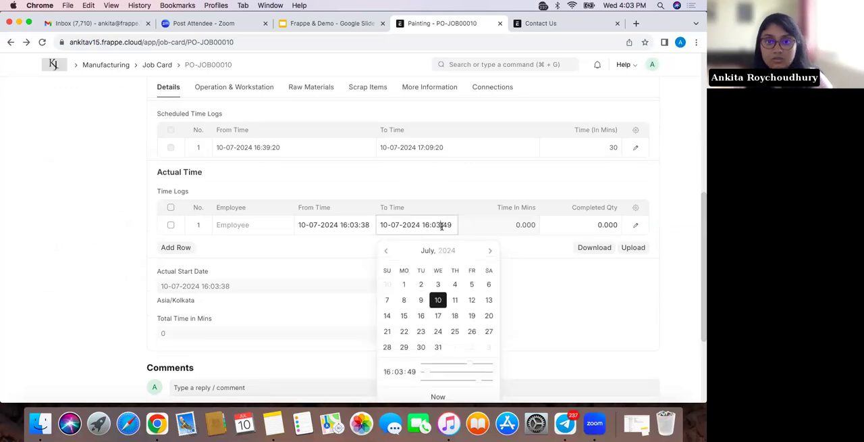
pyautogui.press('BackSpace')
pyautogui.press('BackSpace')
pyautogui.write('20')
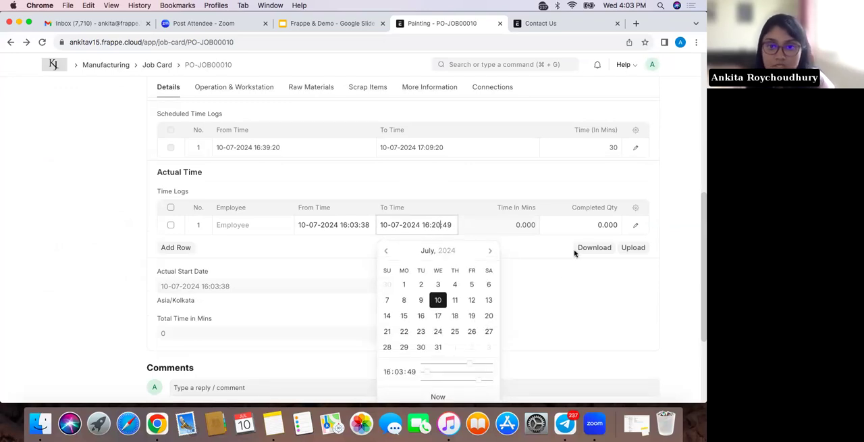
pyautogui.click(566, 268)
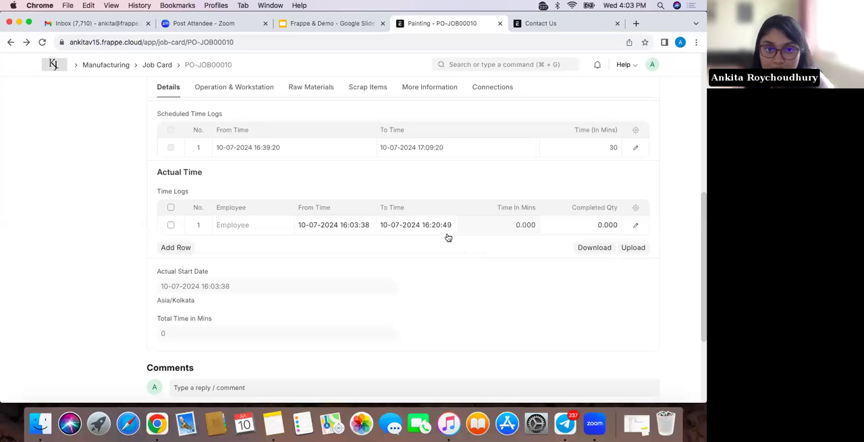
pyautogui.scroll(5, 548, 243)
pyautogui.click(647, 95)
# Review the saved Painting job card's quantities, scheduled time and actual time log
pyautogui.scroll(-4, 543, 255)
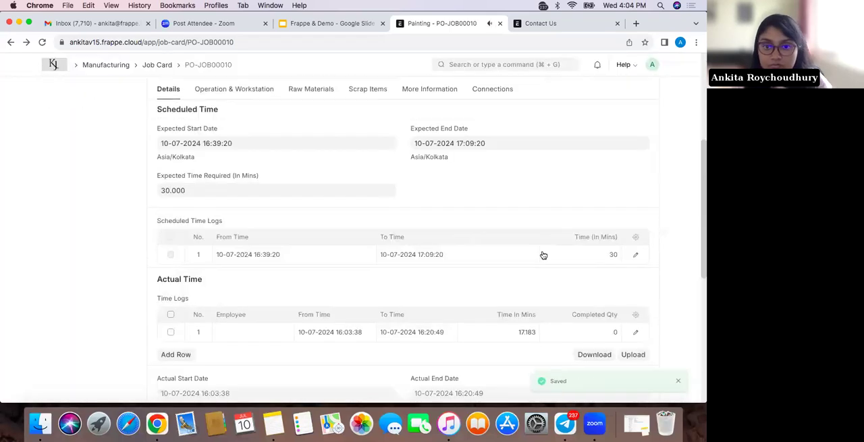
pyautogui.scroll(5, 523, 312)
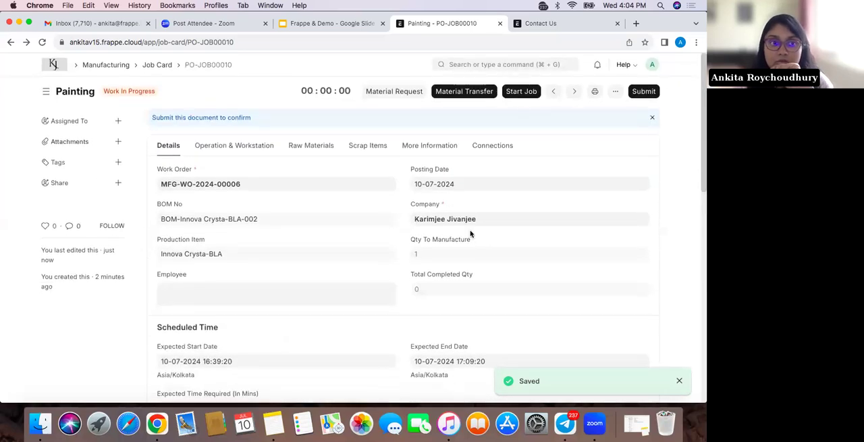
pyautogui.scroll(-5, 500, 279)
pyautogui.scroll(5, 500, 279)
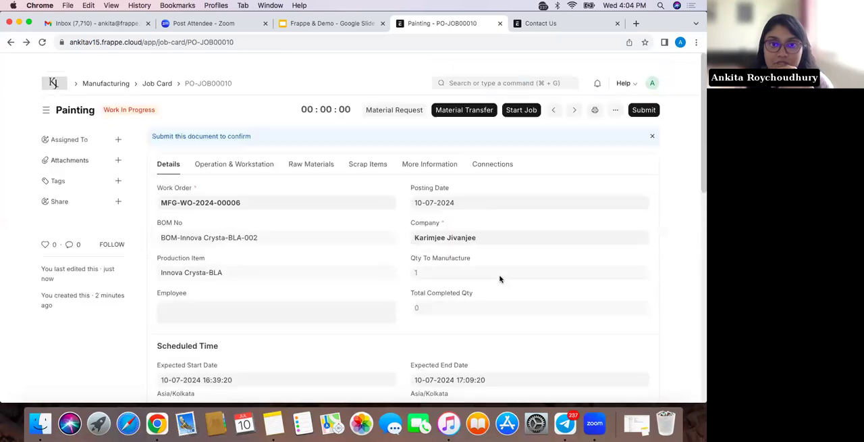
pyautogui.scroll(-5, 499, 278)
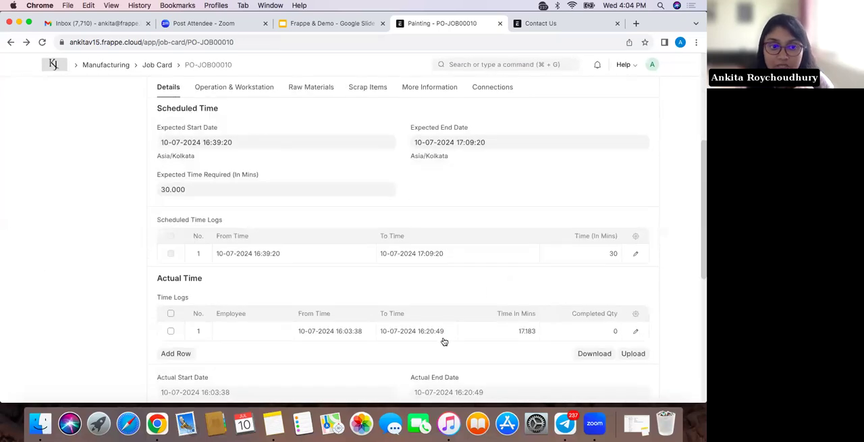
pyautogui.scroll(5, 444, 341)
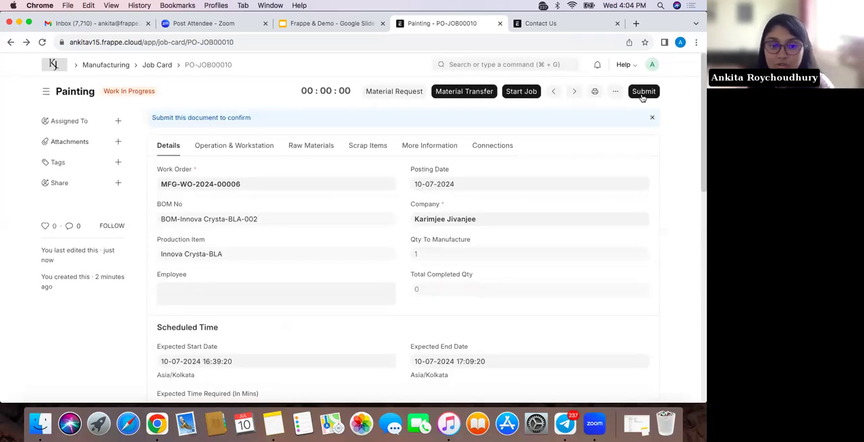
pyautogui.scroll(-5, 455, 276)
pyautogui.scroll(5, 446, 297)
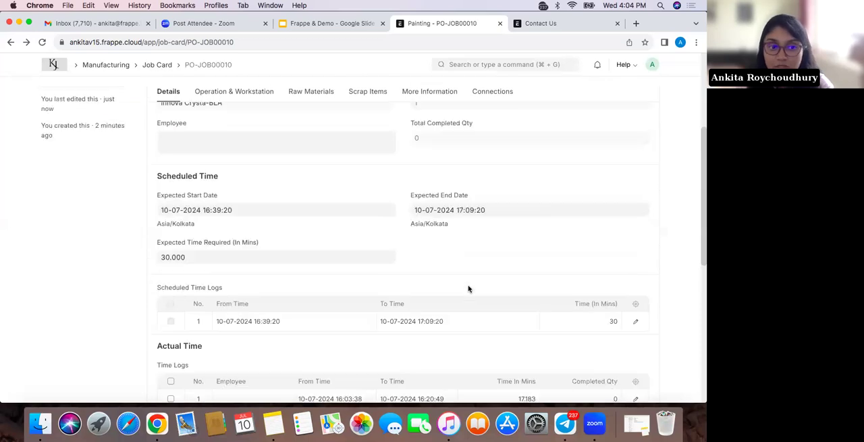
# Try to submit the Painting job card PO-JOB00010
pyautogui.click(642, 93)
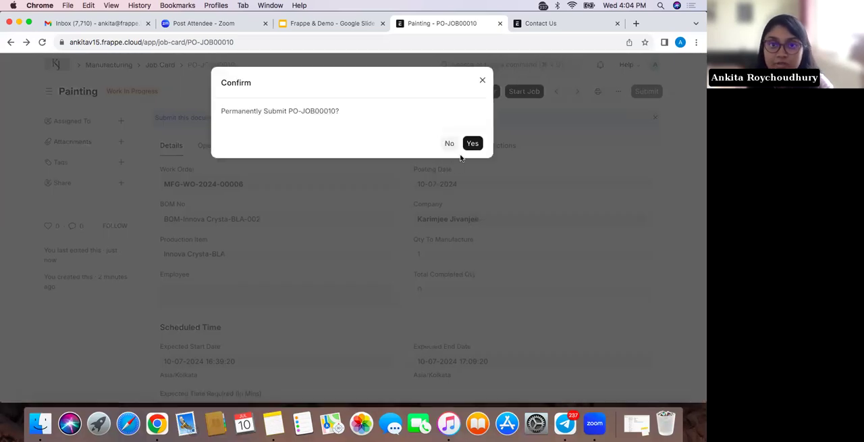
pyautogui.click(472, 143)
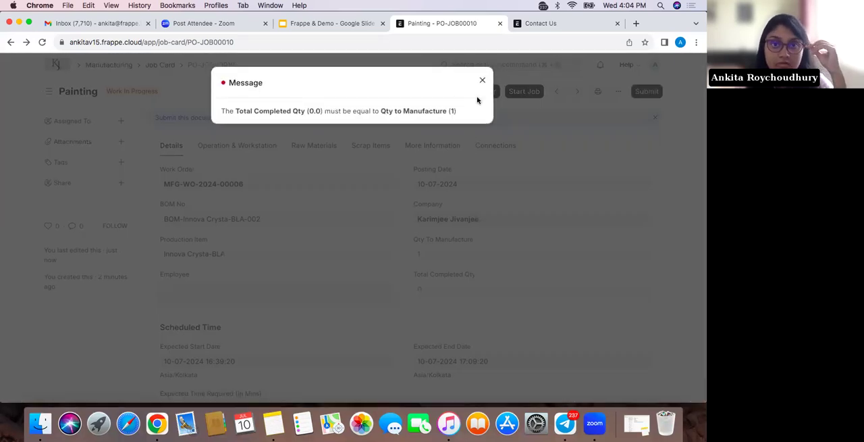
pyautogui.click(480, 83)
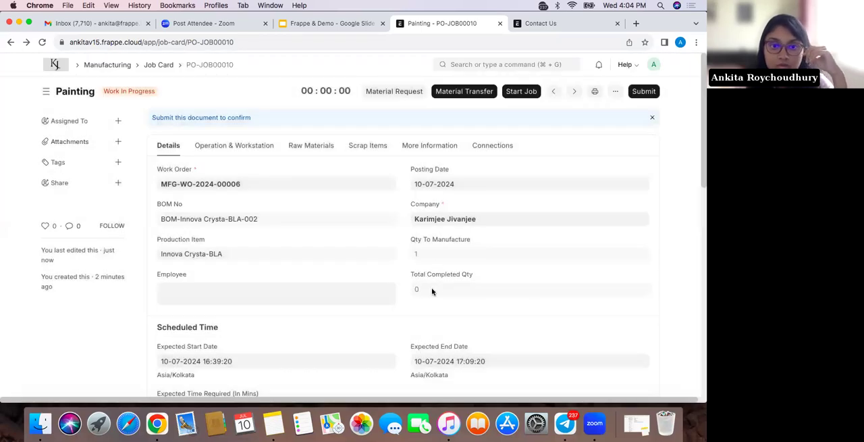
# Start the Painting job again without assigning an employee and complete it for a quantity of 1
pyautogui.scroll(-5, 424, 291)
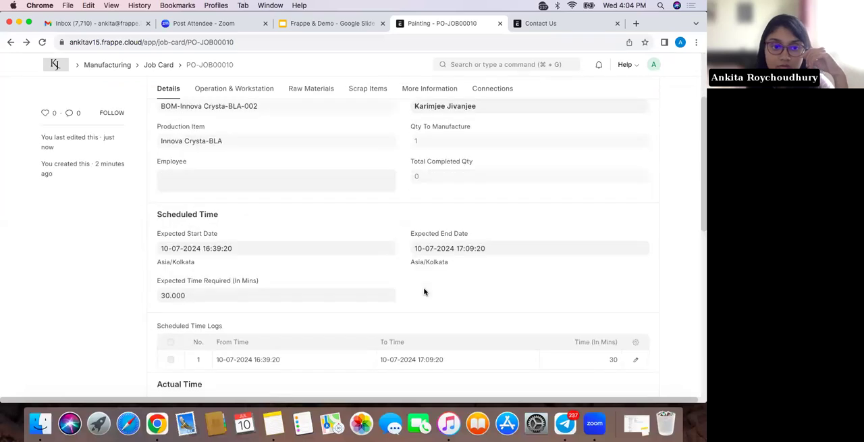
pyautogui.scroll(5, 424, 291)
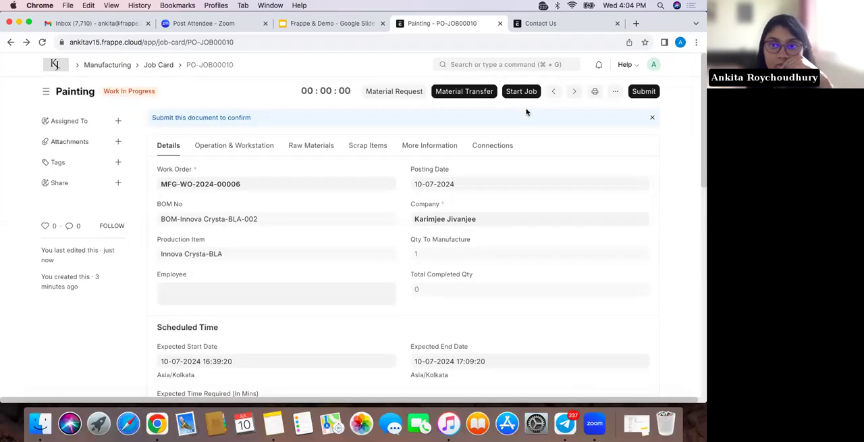
pyautogui.click(523, 91)
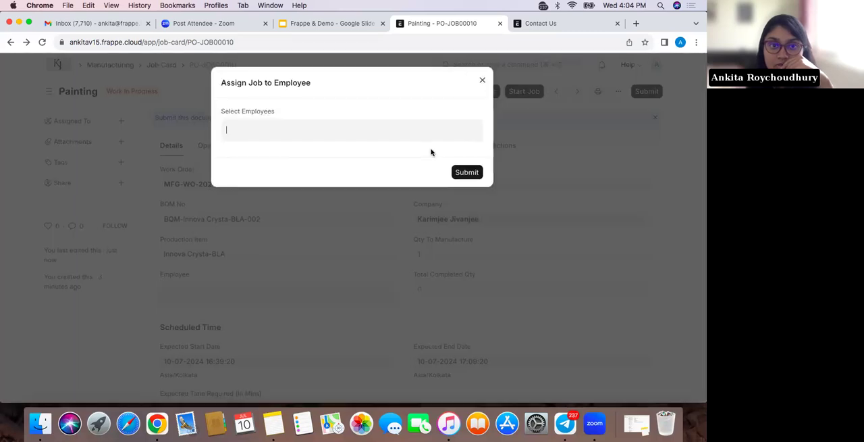
pyautogui.click(474, 170)
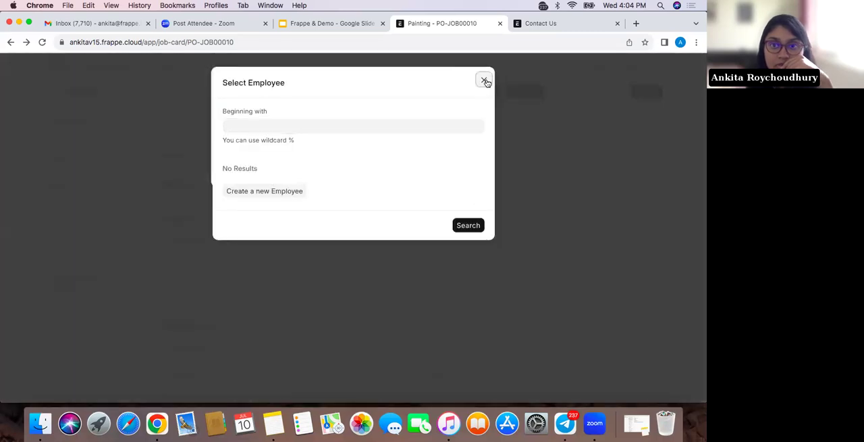
pyautogui.click(484, 80)
pyautogui.click(466, 175)
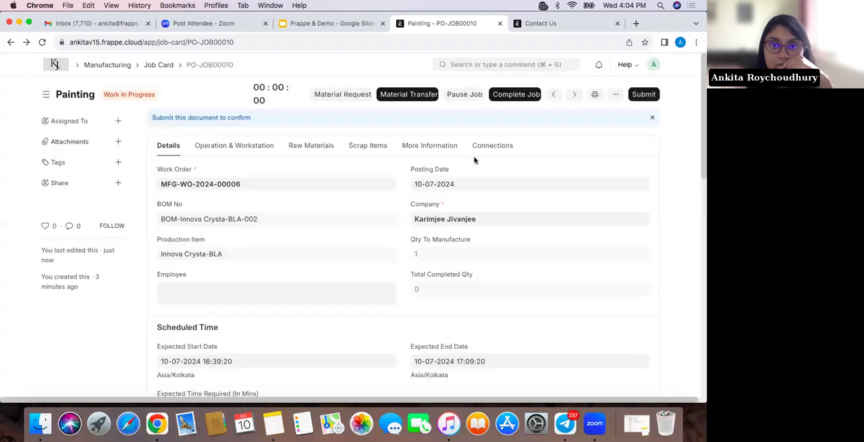
pyautogui.click(508, 94)
pyautogui.click(463, 162)
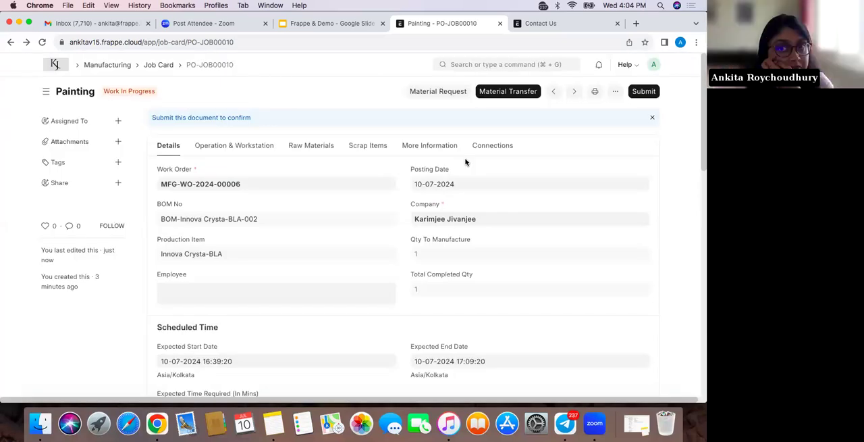
# Submit the Painting job card PO-JOB00010 and check its actual time logs
pyautogui.click(645, 90)
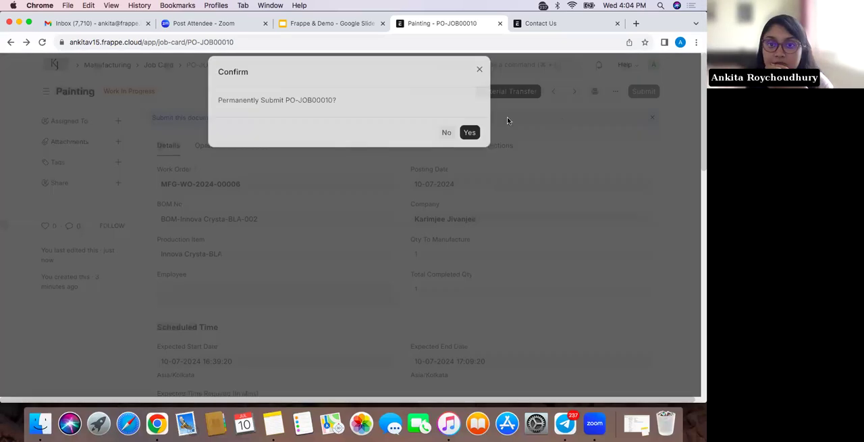
pyautogui.click(472, 142)
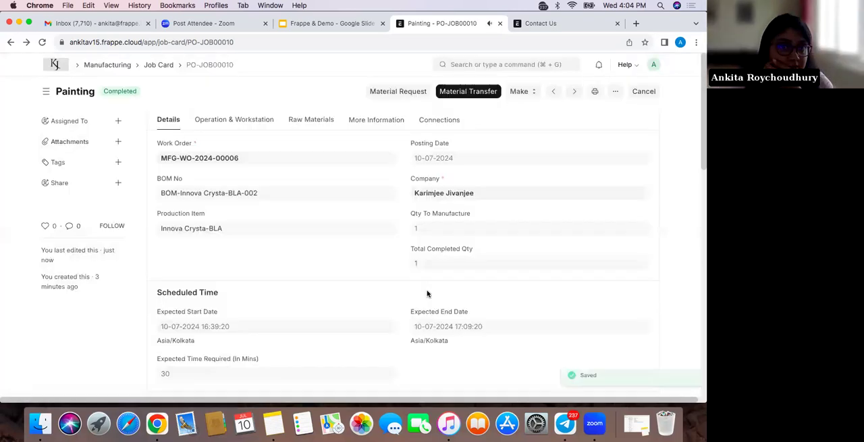
pyautogui.scroll(-5, 426, 293)
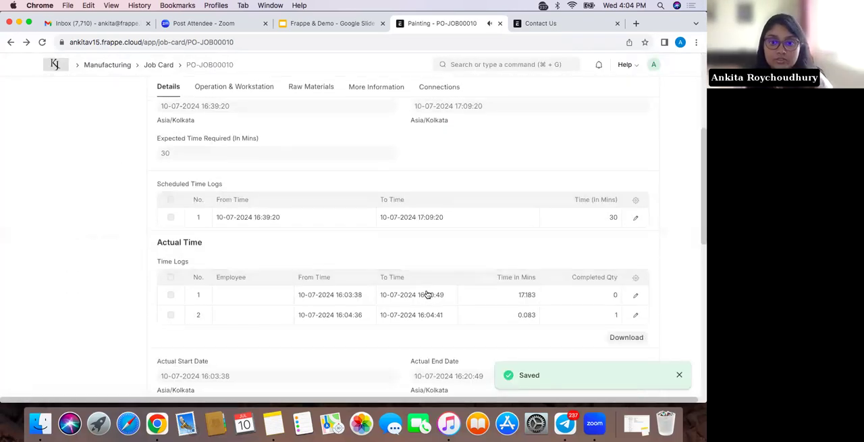
pyautogui.scroll(5, 427, 294)
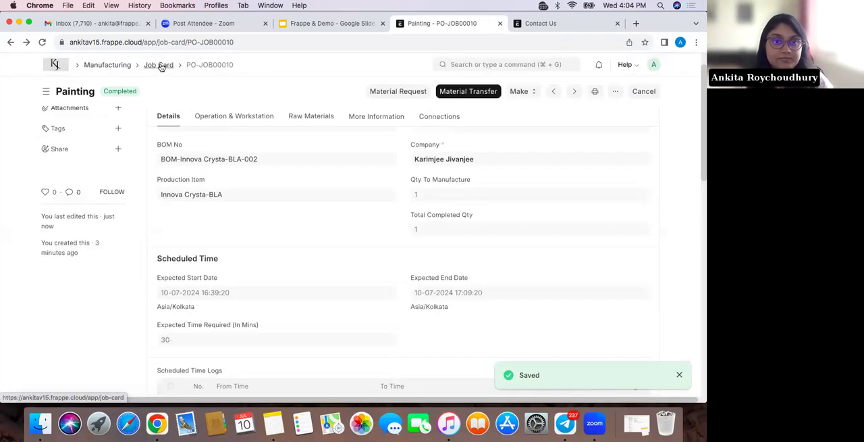
# Open the Assembling job card, start its job without an employee and complete it for a quantity of 1
pyautogui.click(161, 67)
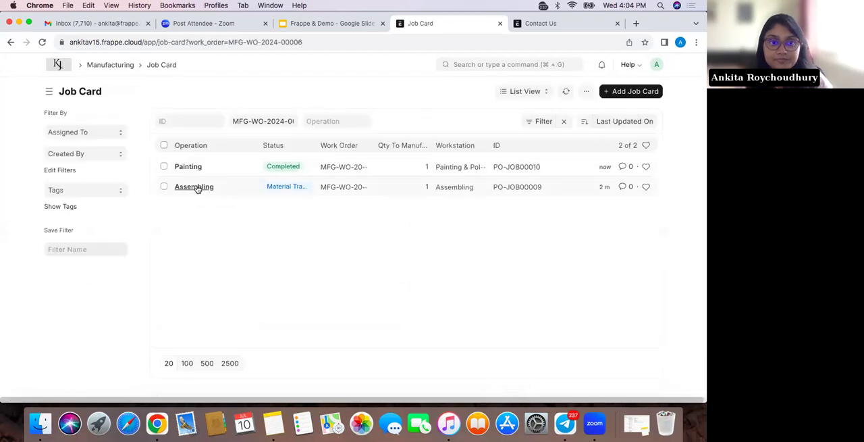
pyautogui.click(196, 189)
pyautogui.click(522, 92)
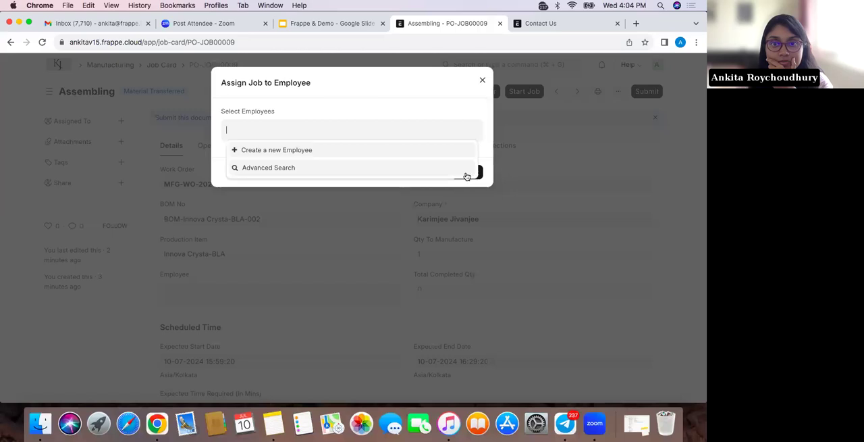
pyautogui.click(478, 172)
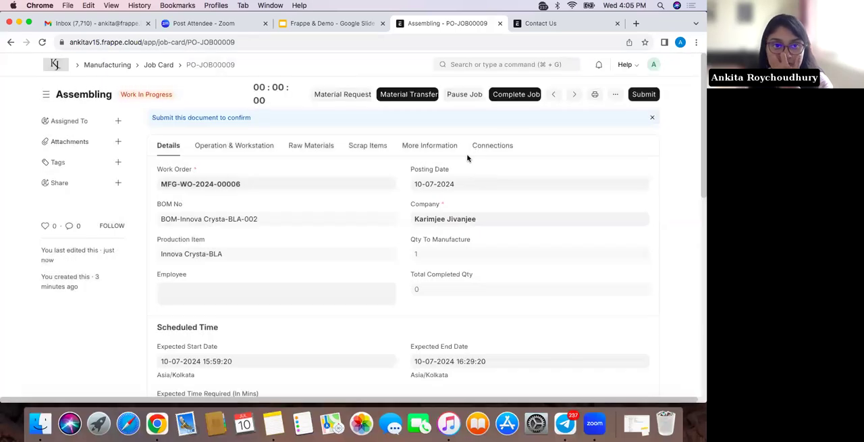
pyautogui.click(531, 96)
pyautogui.click(465, 164)
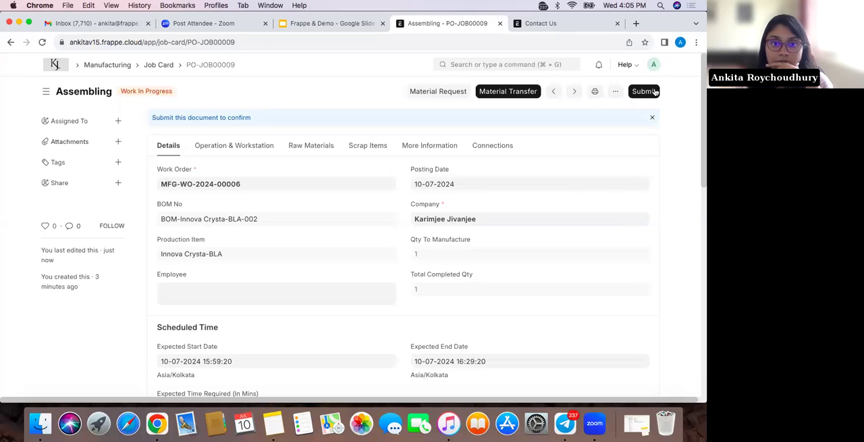
# Submit the Assembling job card PO-JOB00009 and return to the work order's job card list
pyautogui.click(645, 91)
pyautogui.click(473, 142)
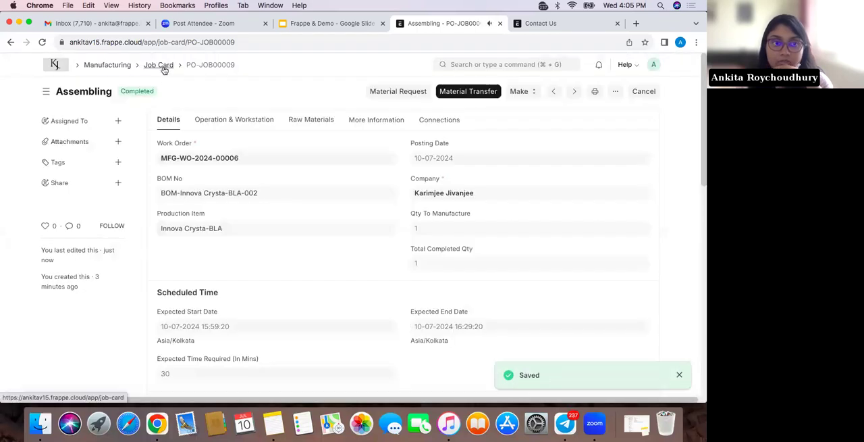
pyautogui.click(163, 67)
pyautogui.click(11, 44)
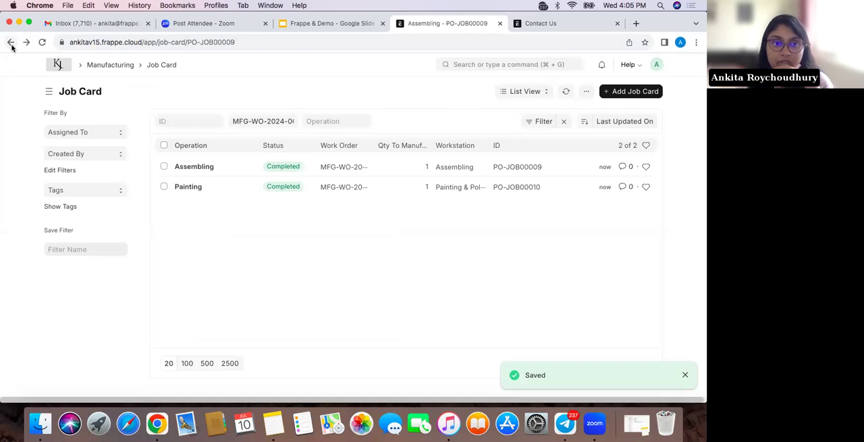
pyautogui.click(11, 43)
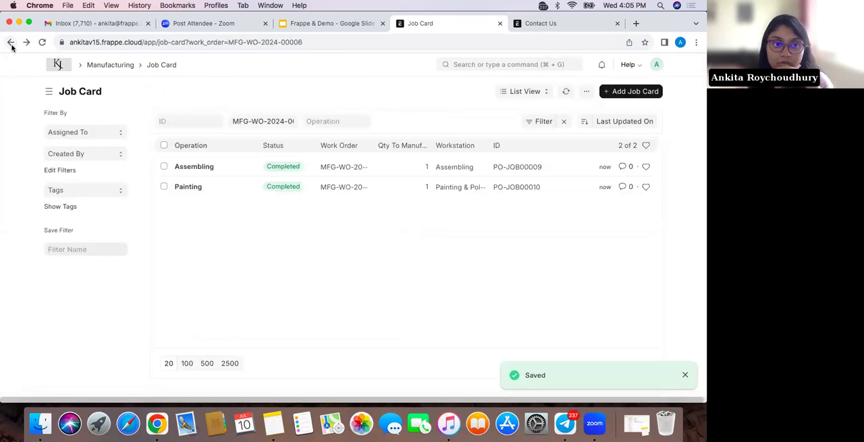
pyautogui.click(11, 43)
pyautogui.click(10, 43)
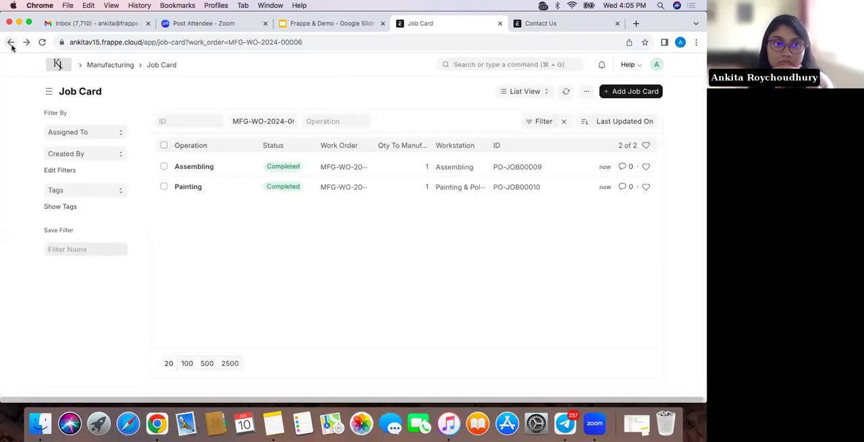
# Find the Work Order list and open the Innova Crysta-BLA work order MFG-WO-2024-00006
pyautogui.click(480, 64)
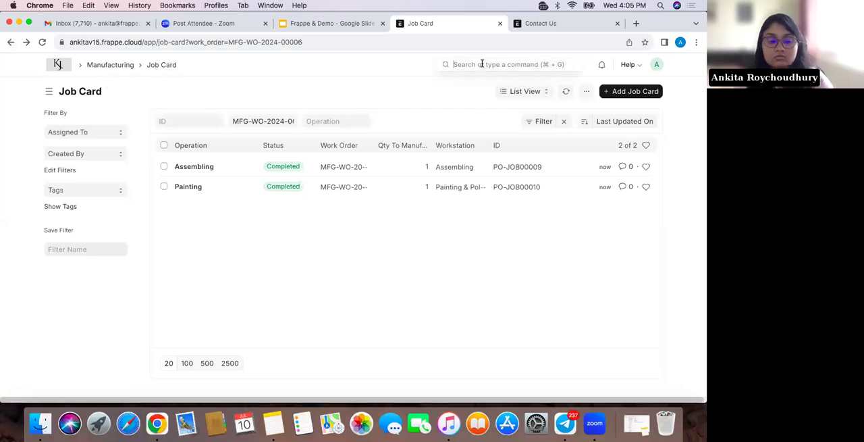
pyautogui.write('work order')
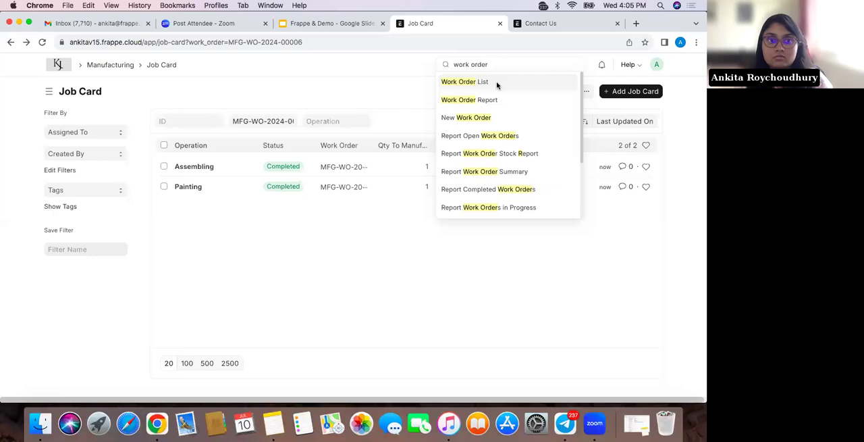
pyautogui.click(496, 81)
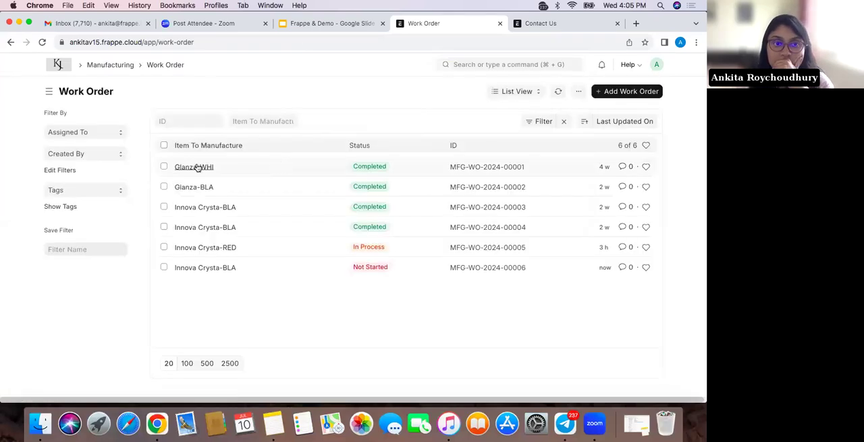
pyautogui.click(212, 268)
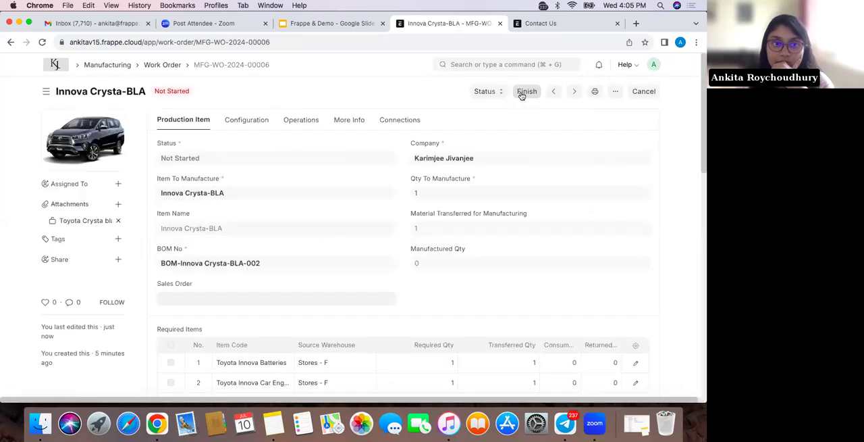
# Finish the work order by creating a Manufacture stock entry for quantity 1, and review its items and warehouses
pyautogui.click(525, 92)
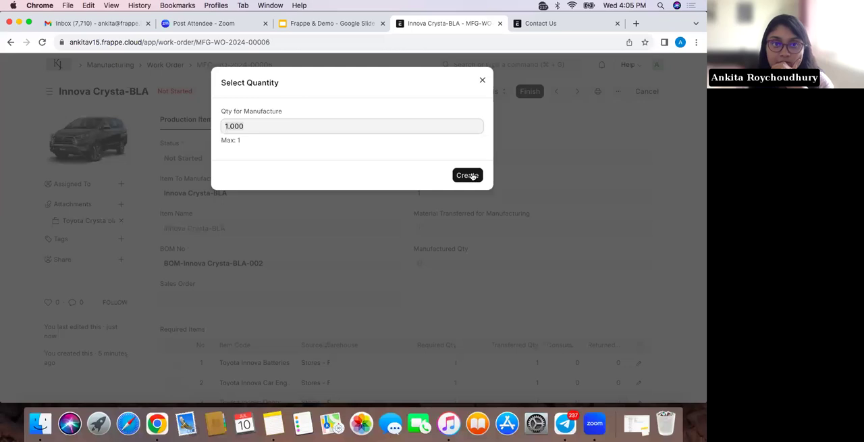
pyautogui.click(468, 175)
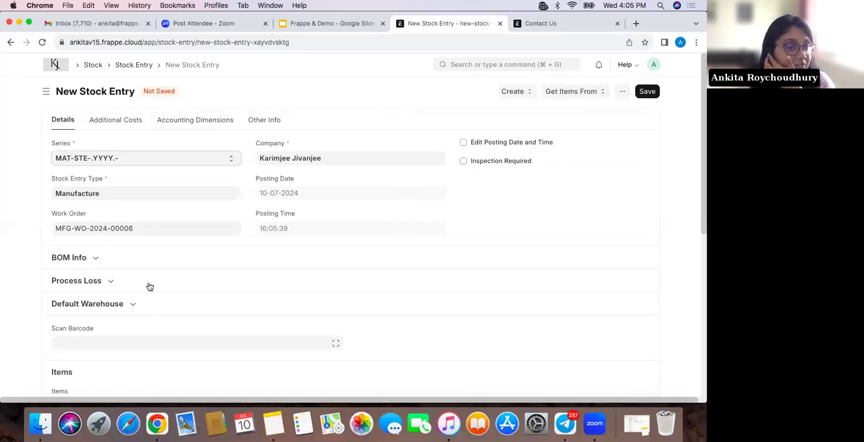
pyautogui.scroll(-5, 150, 286)
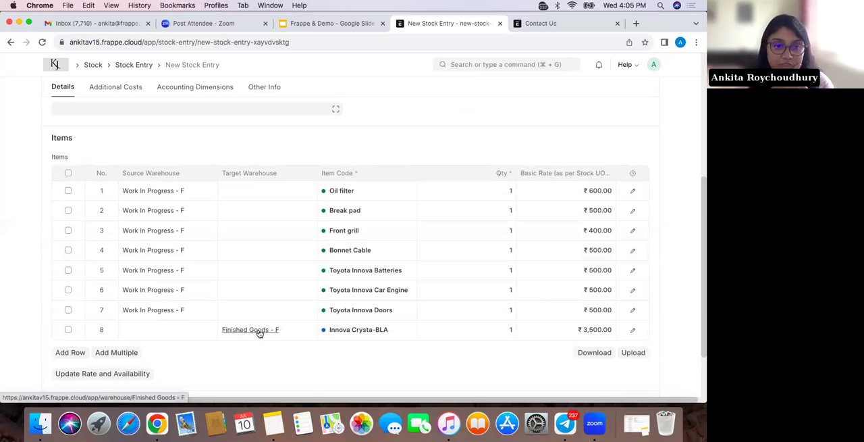
pyautogui.scroll(4, 421, 318)
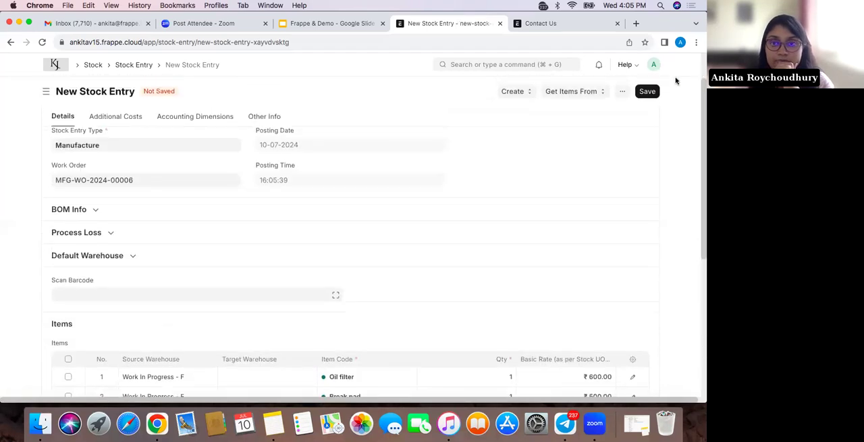
# Save and submit the Manufacture stock entry for work order MFG-WO-2024-00006
pyautogui.click(647, 91)
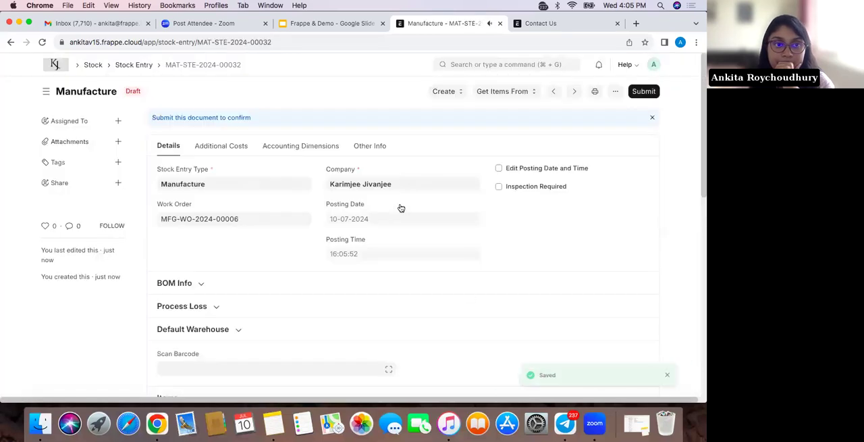
pyautogui.scroll(-4, 465, 304)
pyautogui.scroll(4, 465, 305)
pyautogui.click(644, 96)
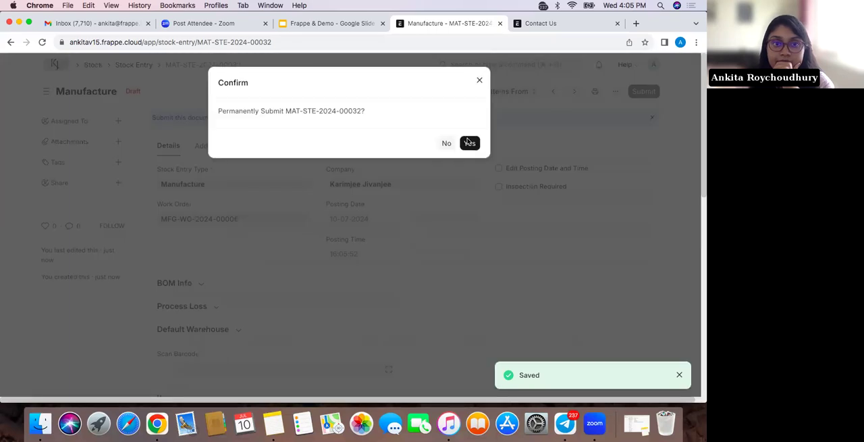
pyautogui.click(472, 144)
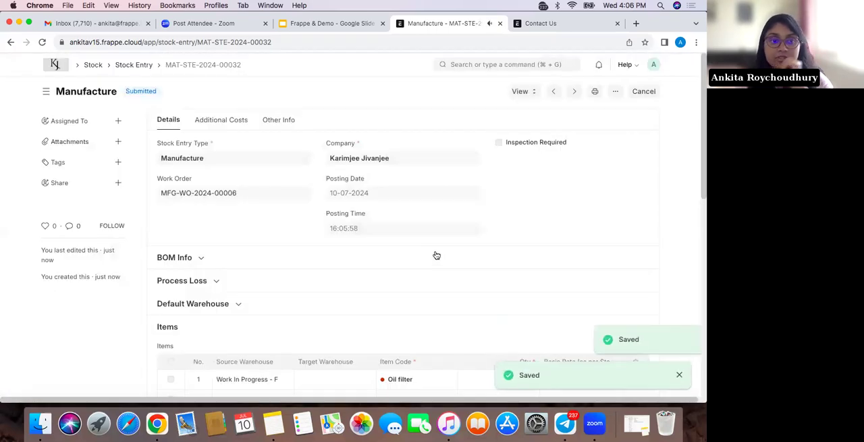
# Open the Stock Ledger for the submitted Manufacture stock entry and review its quantity, warehouse and valuation columns
pyautogui.click(524, 93)
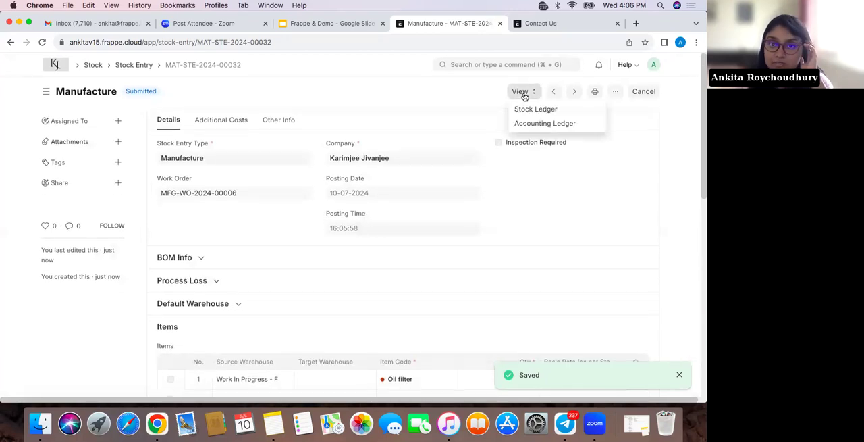
pyautogui.click(529, 110)
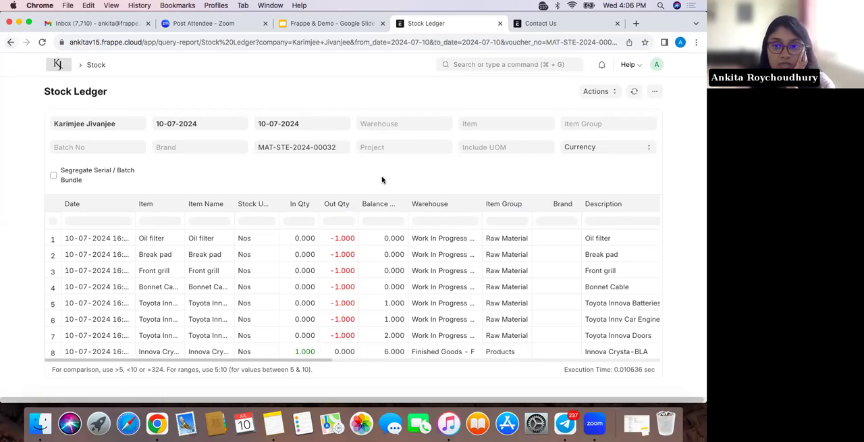
pyautogui.hscroll(7, 468, 326)
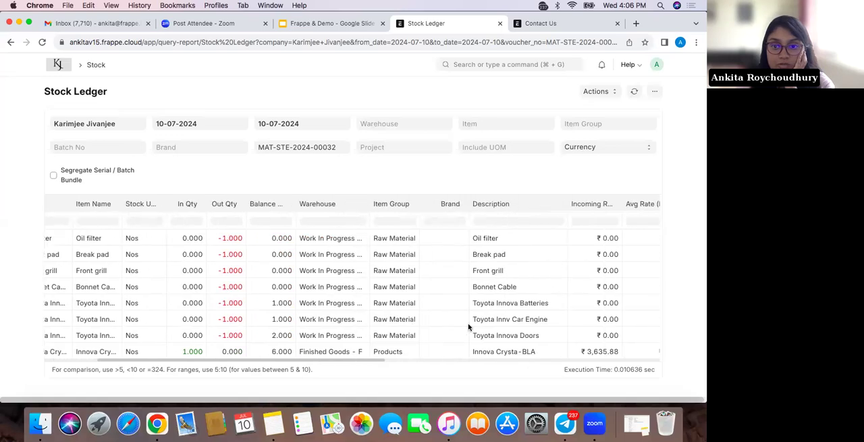
pyautogui.hscroll(-5, 469, 327)
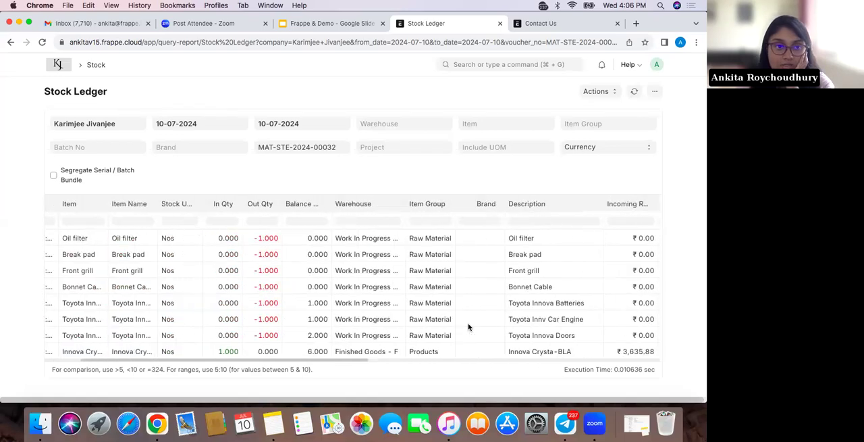
pyautogui.hscroll(10, 469, 327)
pyautogui.hscroll(5, 469, 326)
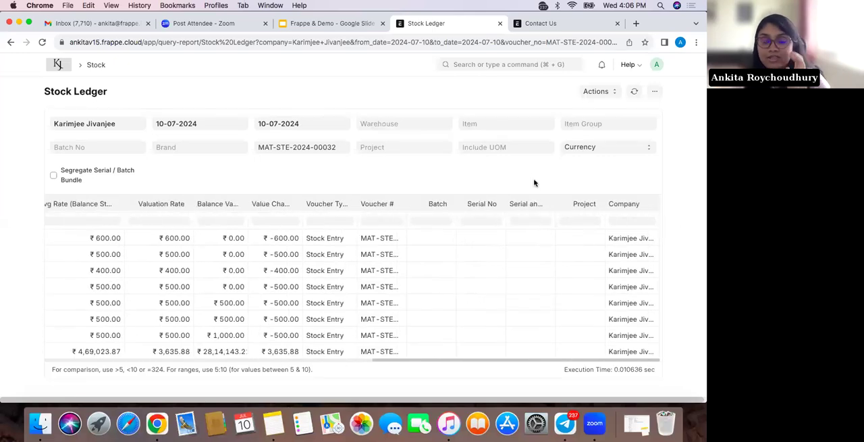
# Remove the Company column from the Stock Ledger report and widen the Warehouse column to show full warehouse names
pyautogui.click(652, 205)
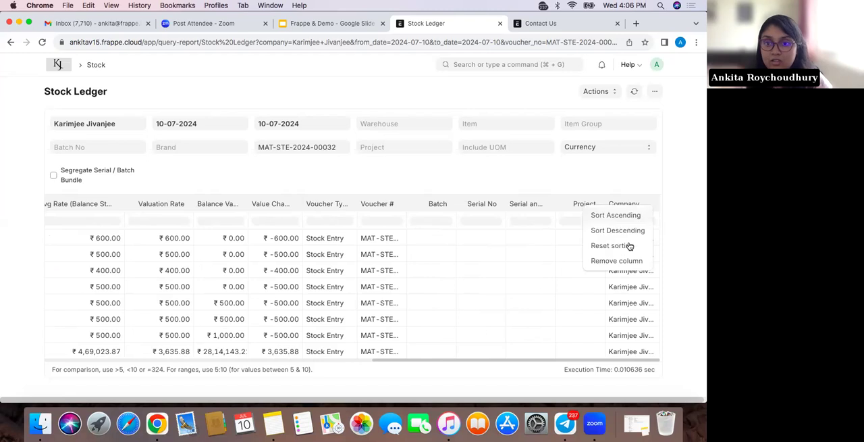
pyautogui.click(628, 260)
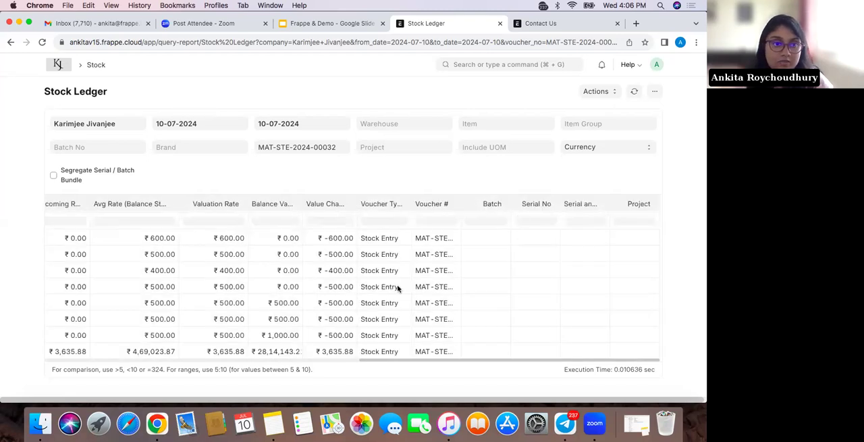
pyautogui.hscroll(-10, 398, 289)
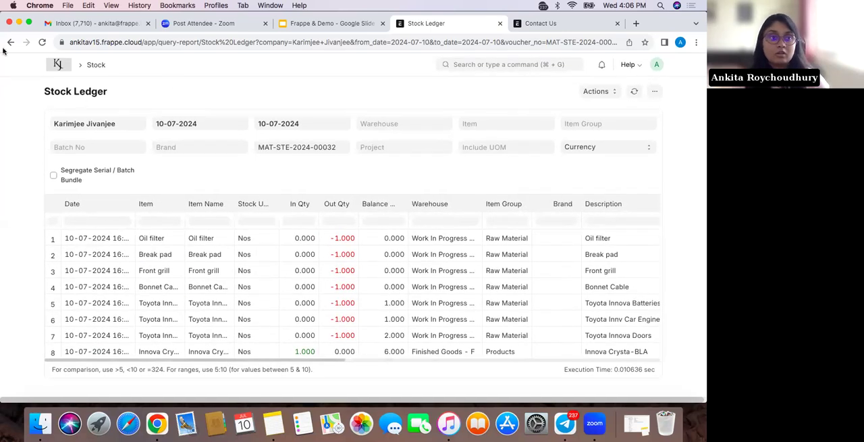
pyautogui.moveTo(482, 200); pyautogui.dragTo(526, 200)
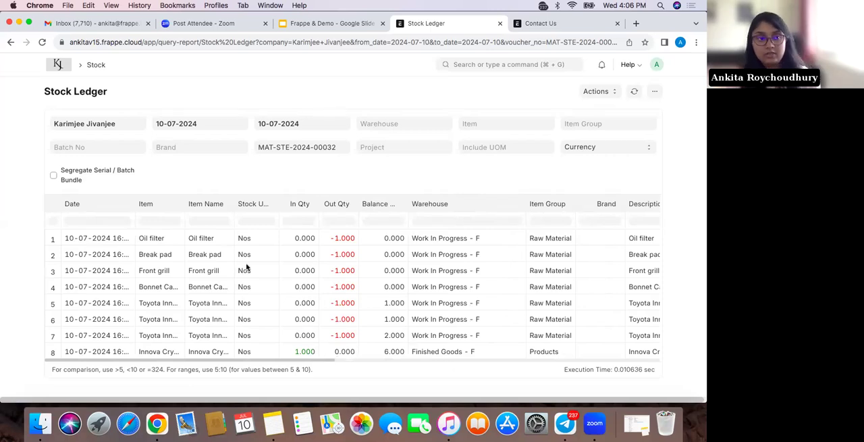
# Open the Manufacture stock entry's Accounting Ledger, widen the Debit and Account columns, and review its debit and credit postings
pyautogui.click(11, 42)
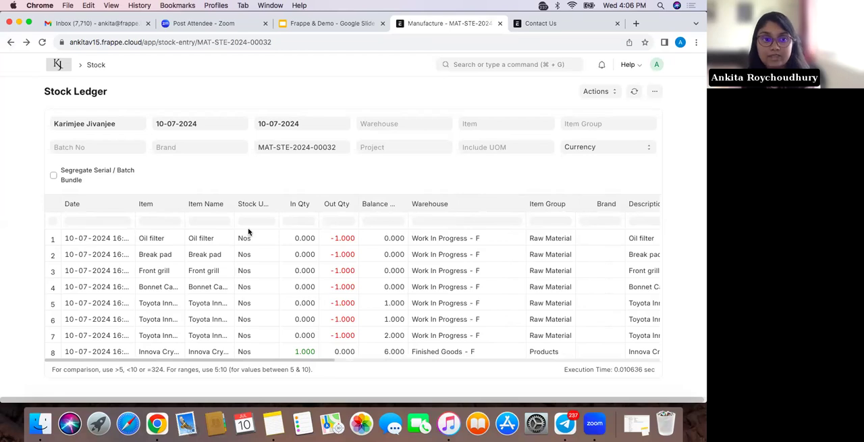
pyautogui.click(531, 95)
pyautogui.click(534, 123)
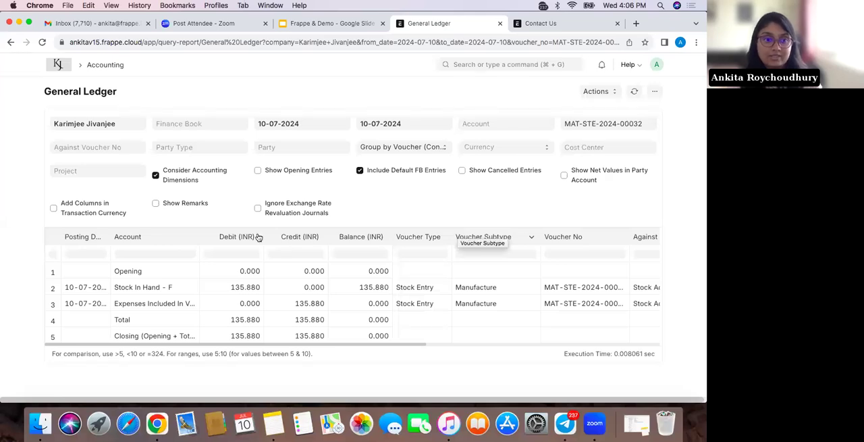
pyautogui.moveTo(263, 235); pyautogui.dragTo(292, 248)
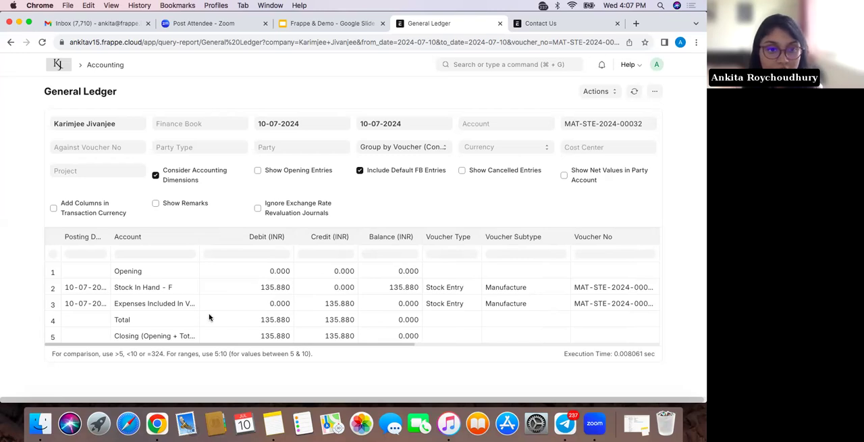
pyautogui.moveTo(199, 231); pyautogui.dragTo(234, 243)
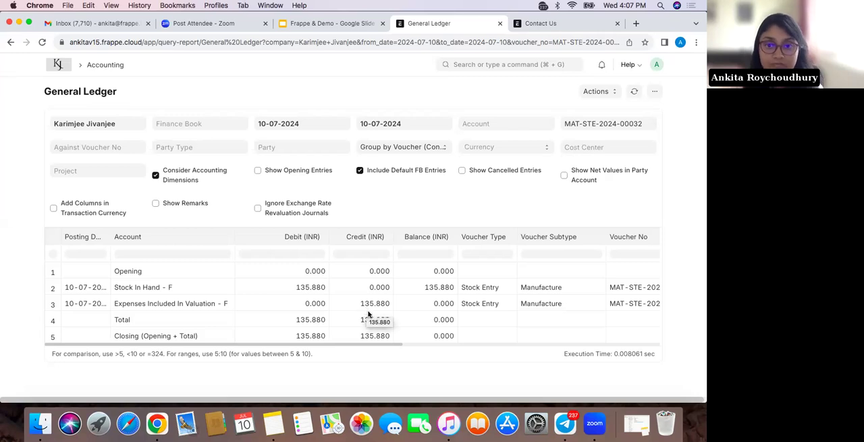
pyautogui.hscroll(3, 368, 313)
pyautogui.hscroll(1, 368, 314)
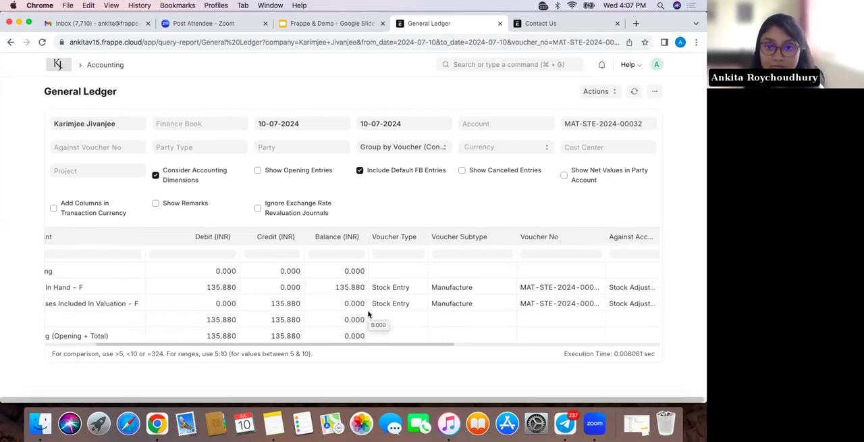
pyautogui.hscroll(4, 368, 314)
pyautogui.hscroll(-8, 368, 314)
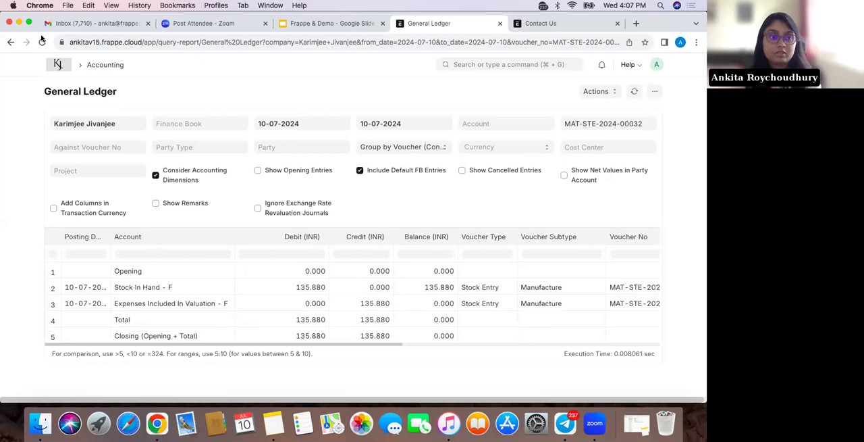
# Return to the Manufacture stock entry and find and open the Warehouse list
pyautogui.click(7, 43)
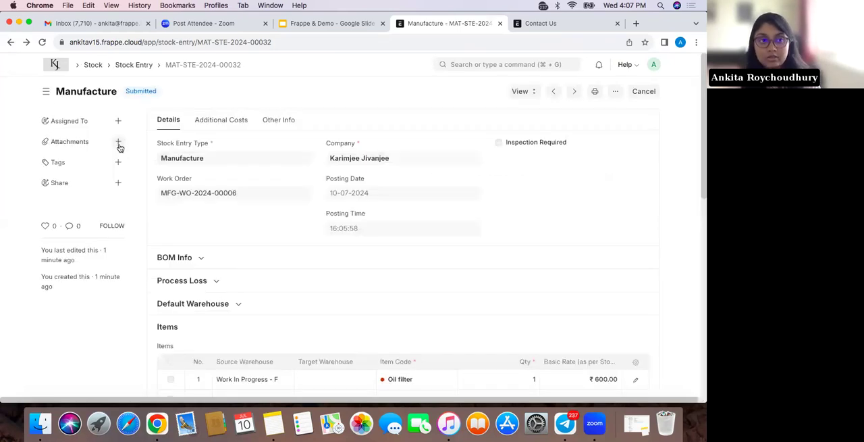
pyautogui.click(478, 64)
pyautogui.write('warehouse')
pyautogui.click(495, 81)
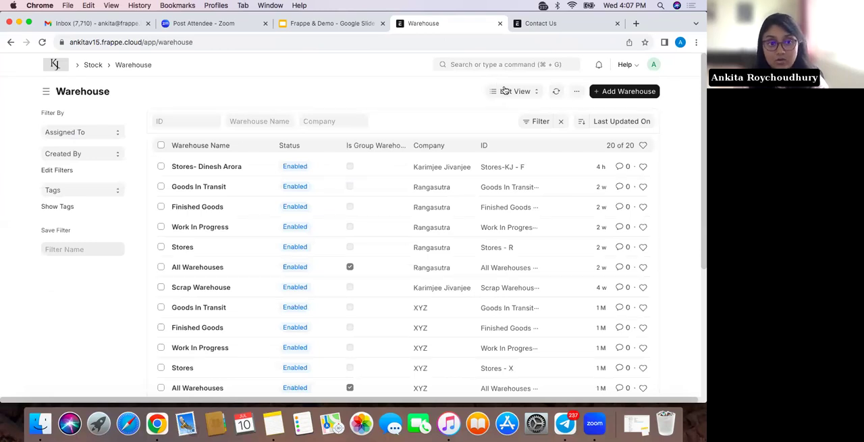
pyautogui.click(516, 94)
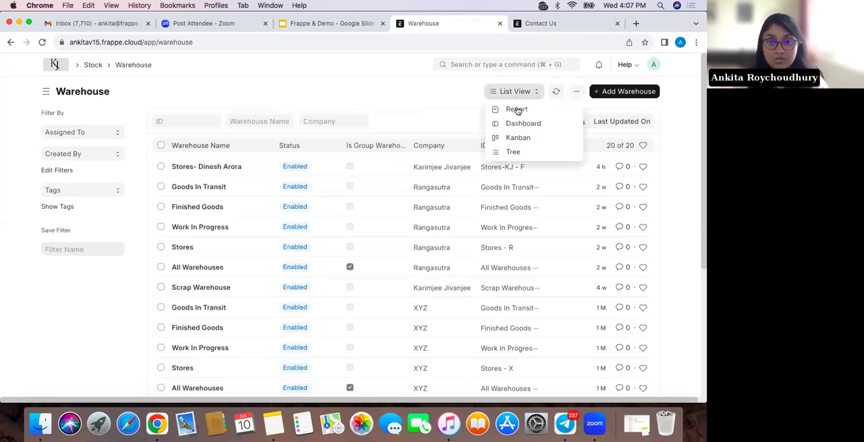
pyautogui.click(518, 110)
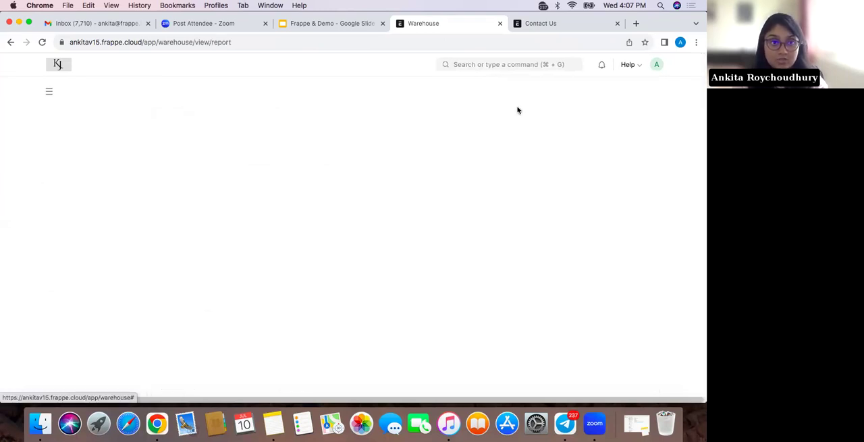
pyautogui.click(10, 42)
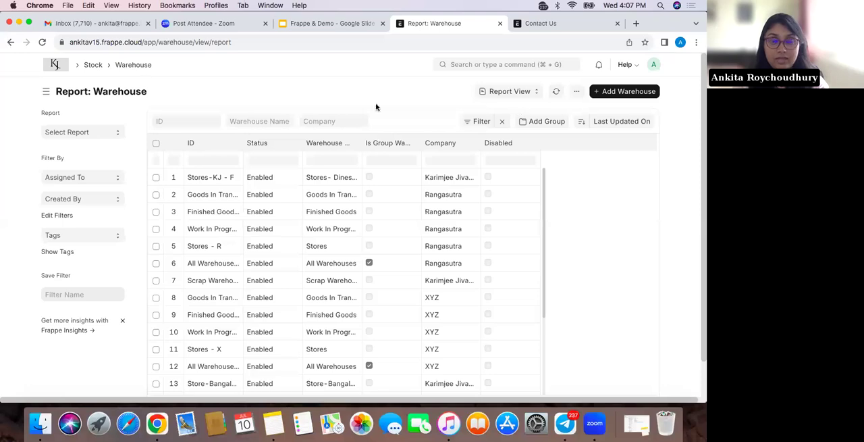
# Show the warehouses as a tree and check the available companies, keeping Karimjee Jivanjee selected
pyautogui.click(515, 91)
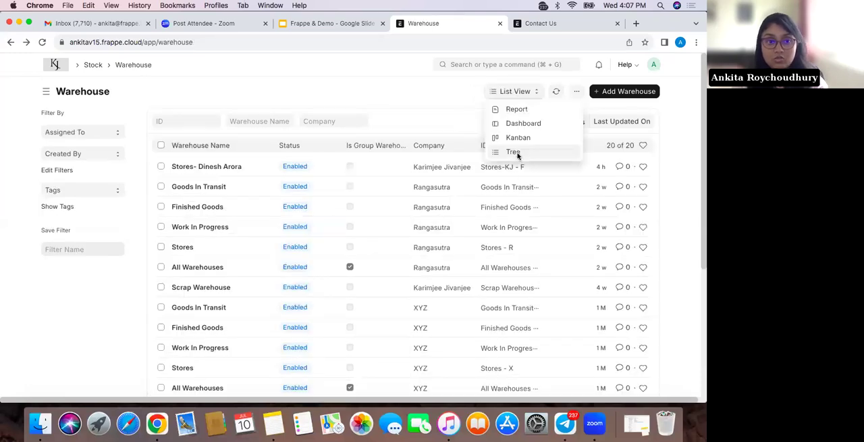
pyautogui.click(518, 156)
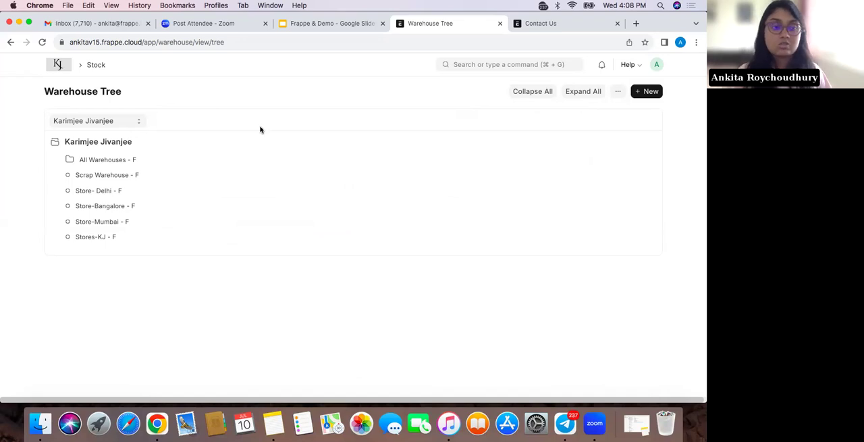
pyautogui.click(127, 120)
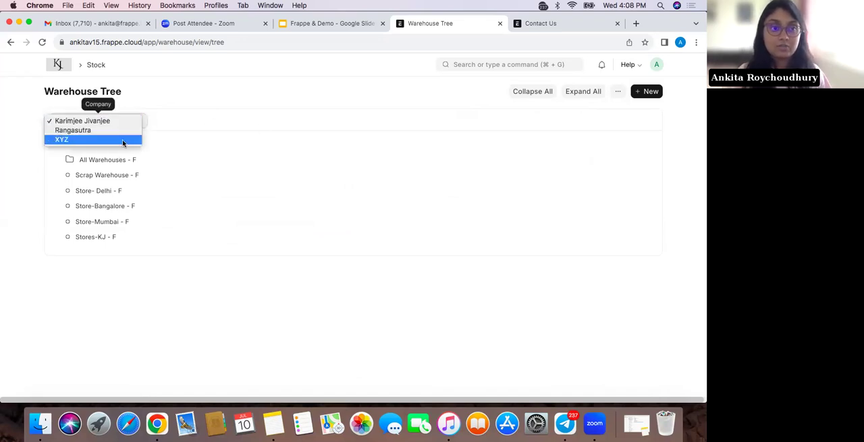
pyautogui.click(230, 116)
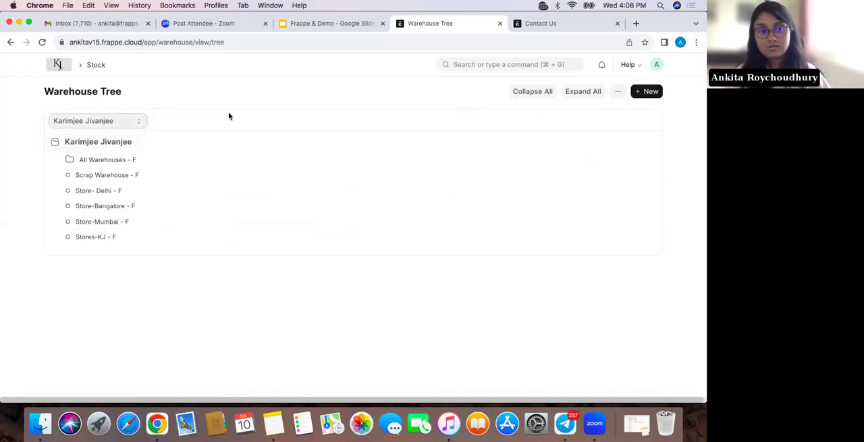
# Open the Store- Delhi - F warehouse from the tree for editing and check which accounts it can be linked to
pyautogui.click(130, 174)
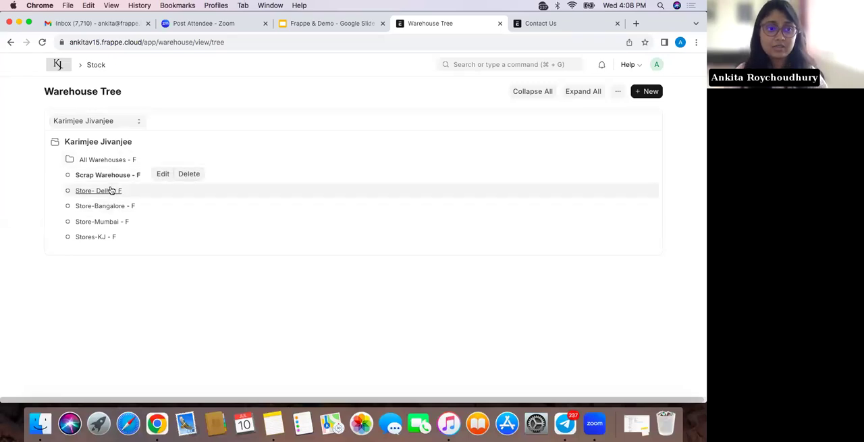
pyautogui.click(111, 190)
pyautogui.click(145, 189)
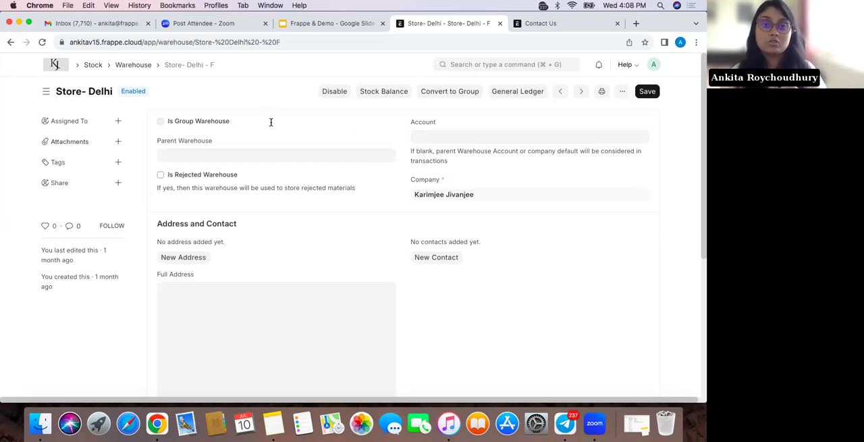
pyautogui.click(434, 135)
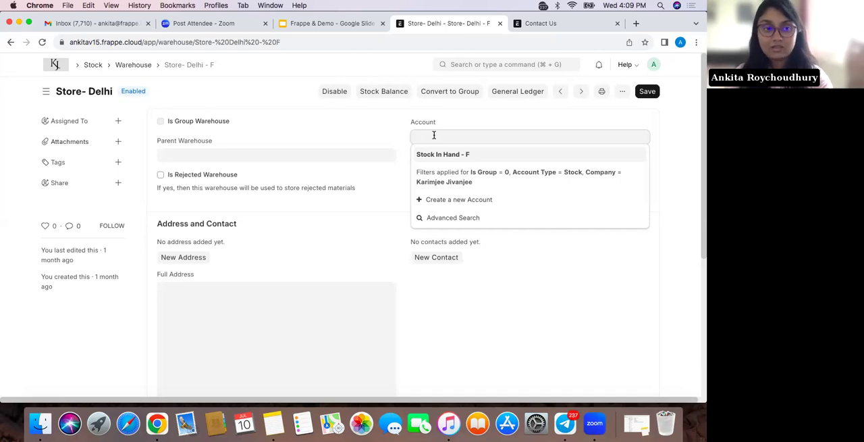
pyautogui.click(336, 244)
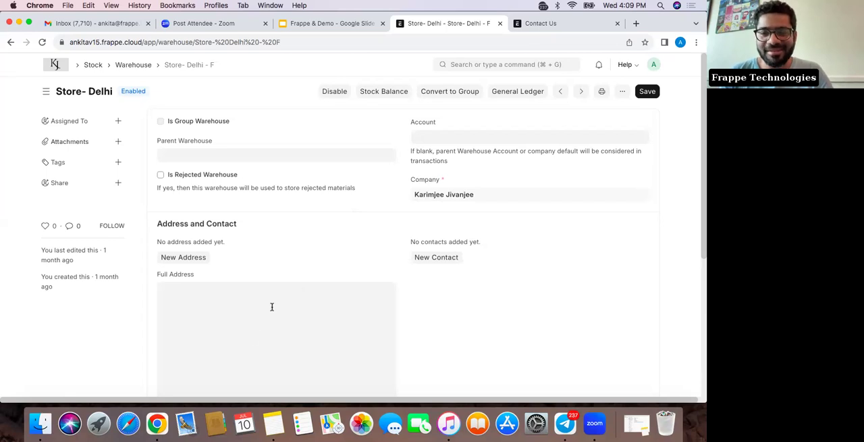
# Return to the Home workspace and view the available help and support options
pyautogui.click(56, 65)
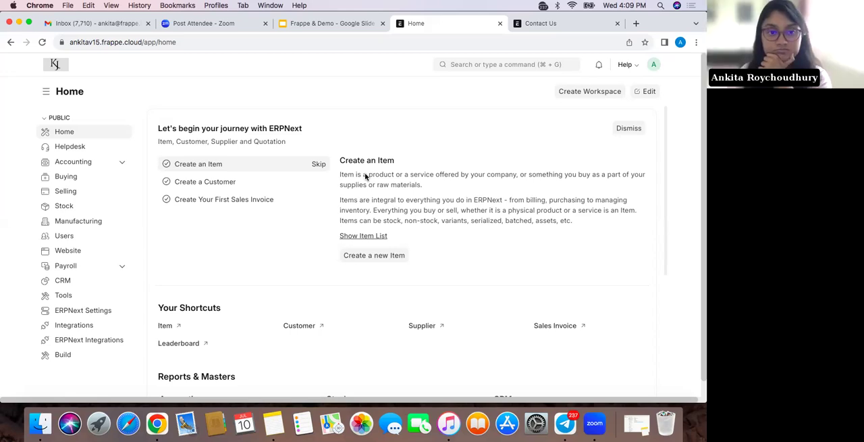
pyautogui.press('XF86AudioRaiseVolume')
pyautogui.press('XF86AudioRaiseVolume')
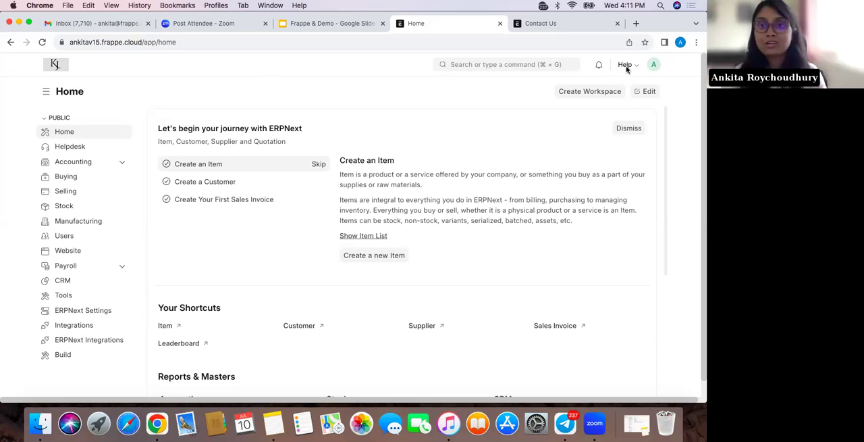
pyautogui.click(652, 68)
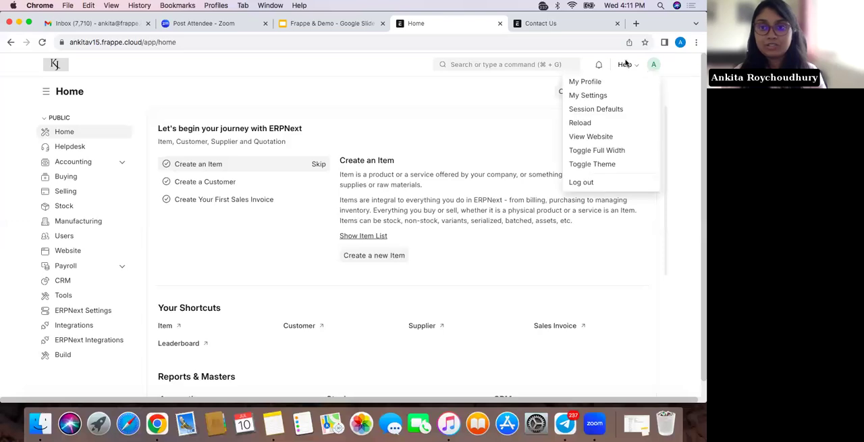
pyautogui.click(626, 65)
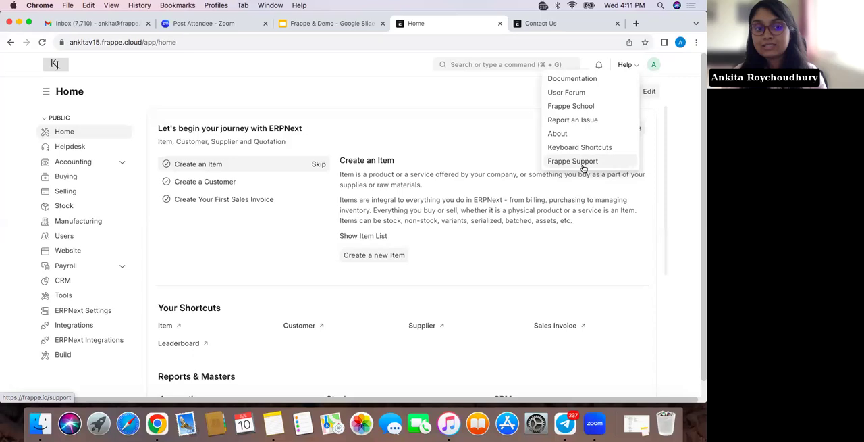
pyautogui.click(685, 154)
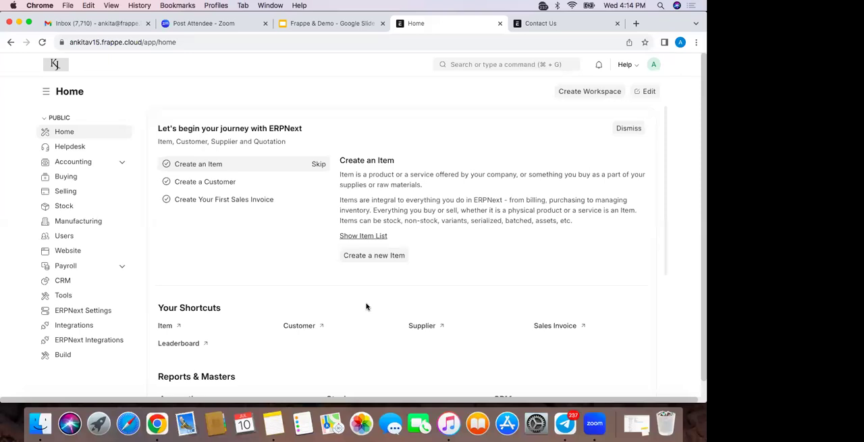
# Switch to Gmail and look up the Revenue team's e-mail address by searching for "revenue", ending back in the inbox
pyautogui.click(125, 23)
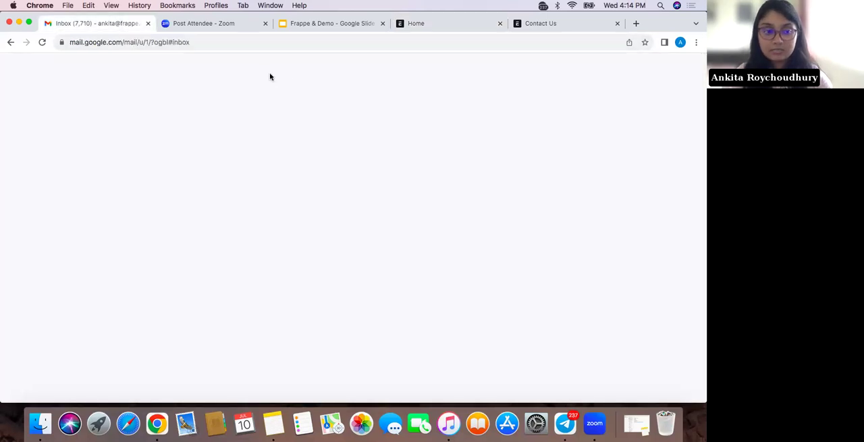
pyautogui.click(264, 70)
pyautogui.write('revenue')
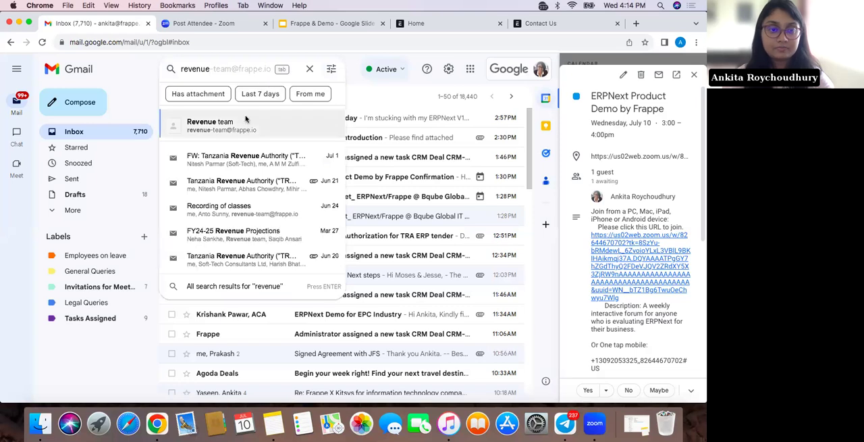
pyautogui.click(247, 120)
pyautogui.click(250, 70)
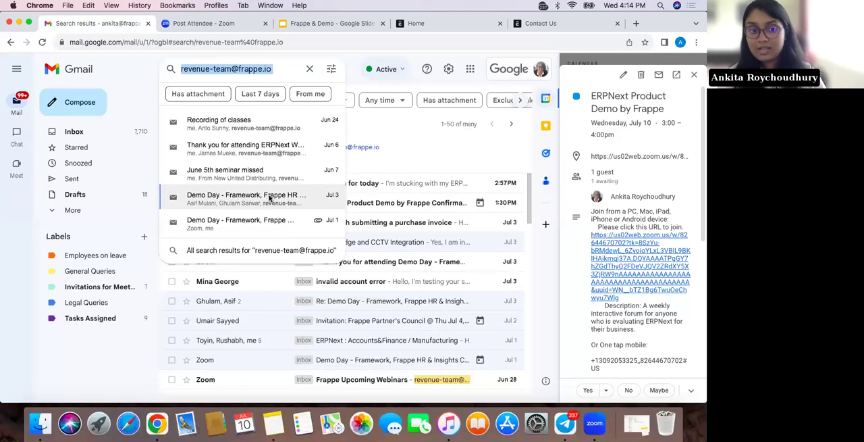
pyautogui.click(106, 128)
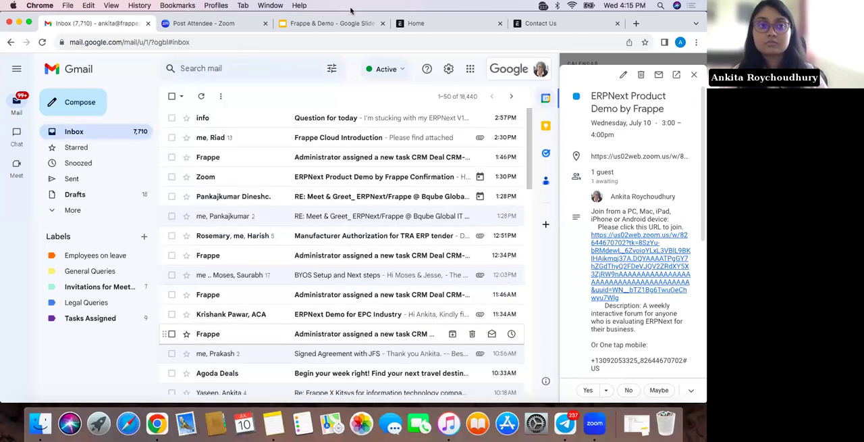
# Search the web for "LMS frappe" in a new browser tab and open the Frappe Learning product page
pyautogui.click(464, 23)
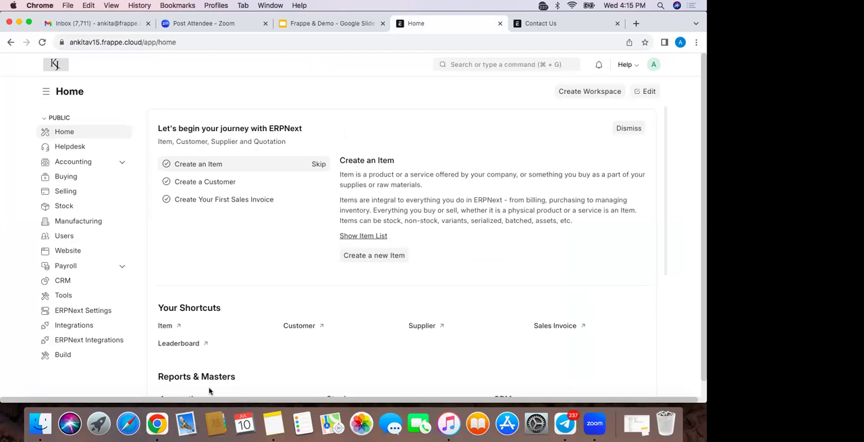
pyautogui.click(636, 23)
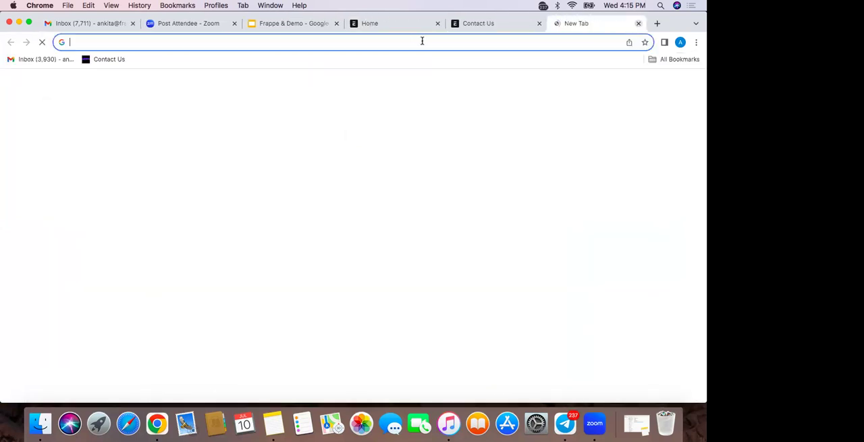
pyautogui.write('LMS frappe')
pyautogui.press('Return')
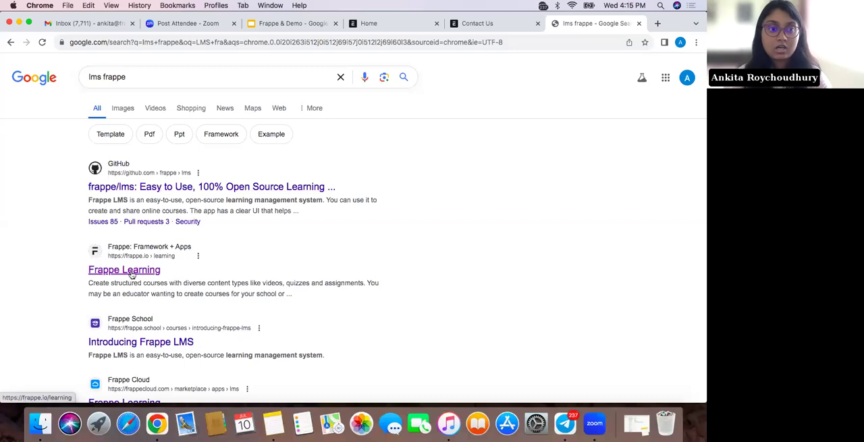
pyautogui.click(131, 271)
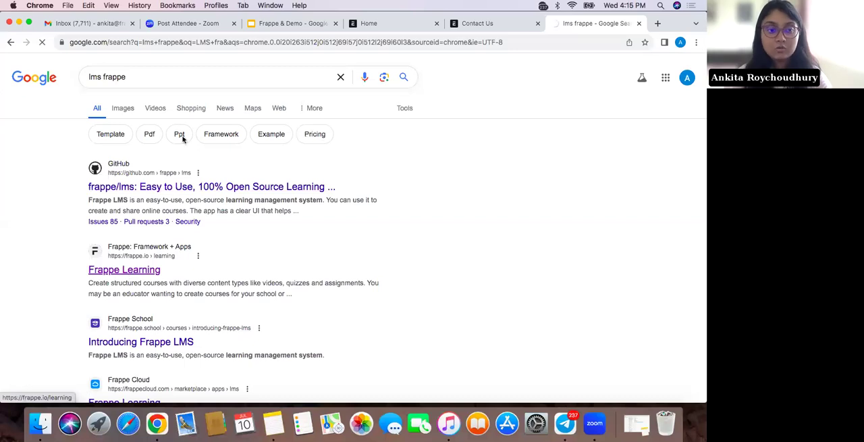
# Select the Frappe Learning page's web address and skim the product overview, ending at its beginning
pyautogui.click(223, 43)
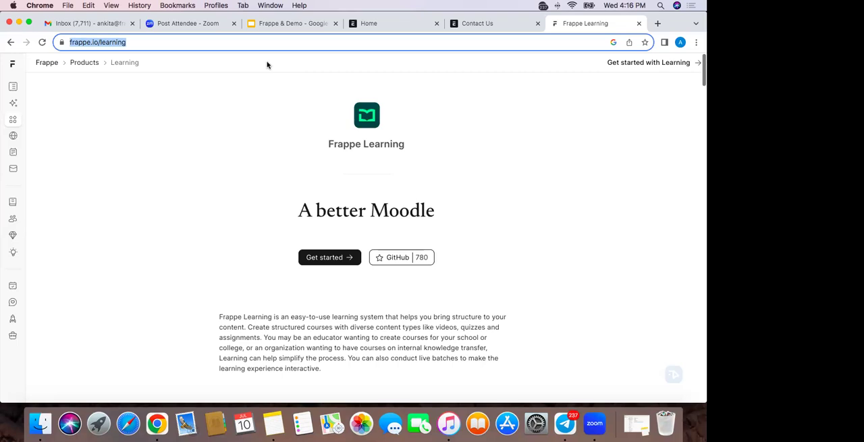
pyautogui.scroll(-5, 340, 330)
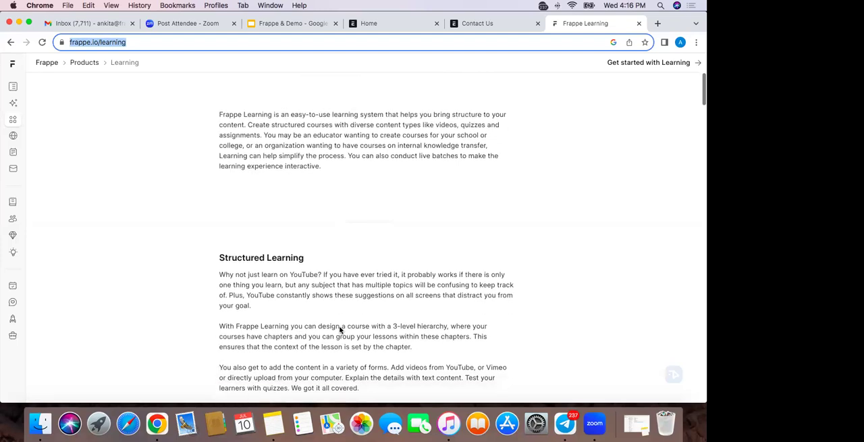
pyautogui.scroll(-3, 340, 329)
pyautogui.scroll(8, 340, 330)
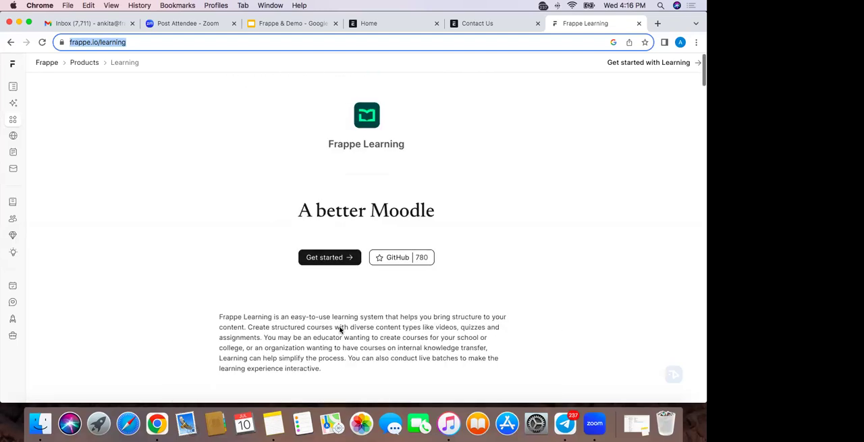
# Search the web for "frappe cloud marketplace" in another new browser tab
pyautogui.click(657, 23)
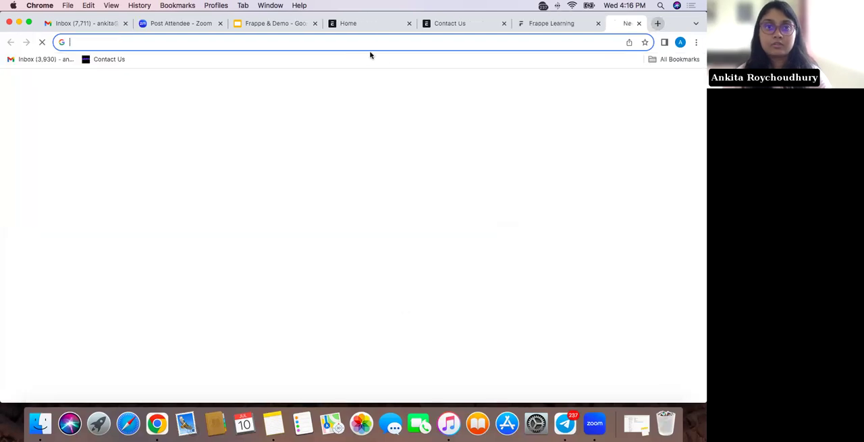
pyautogui.write('frapp')
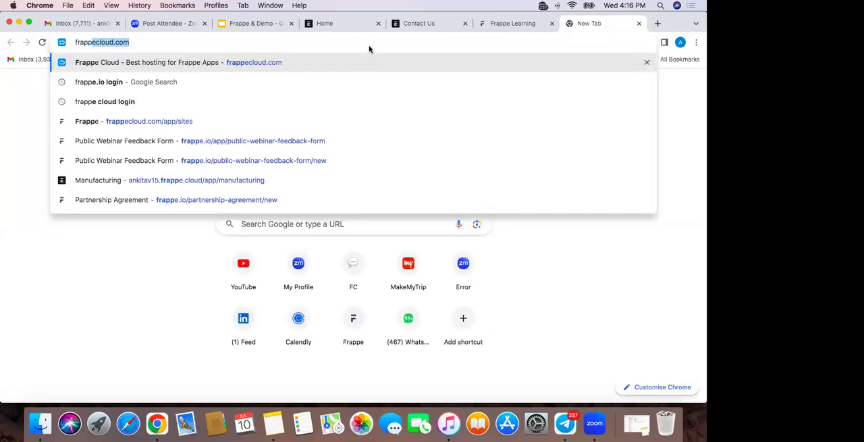
pyautogui.write('e cloud marketplace')
pyautogui.press('Return')
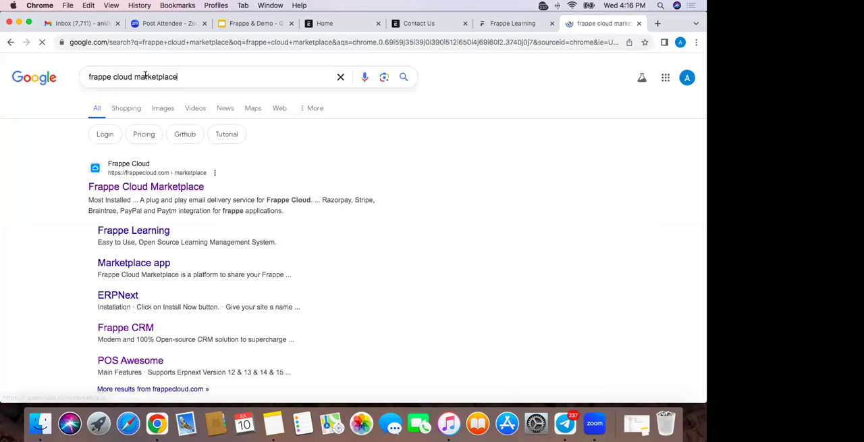
# Shorten the web search to "frappe cloud" and open the Frappe Cloud home page
pyautogui.doubleClick(145, 76)
pyautogui.press('BackSpace')
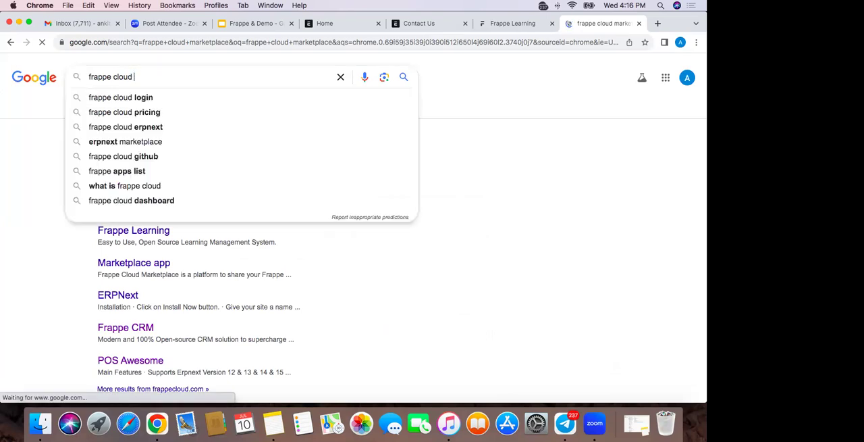
pyautogui.press('Return')
pyautogui.click(164, 188)
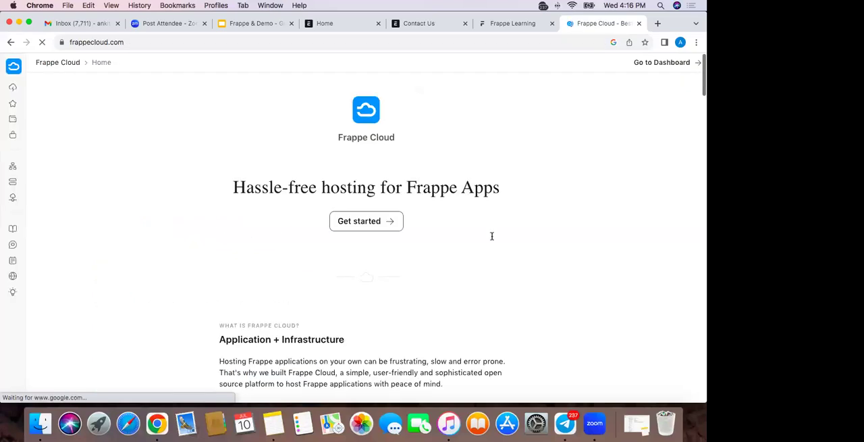
# Look over the Frappe Cloud home page and briefly its Sites dashboard, returning to the Frappe Learning page at the end
pyautogui.scroll(-3, 345, 317)
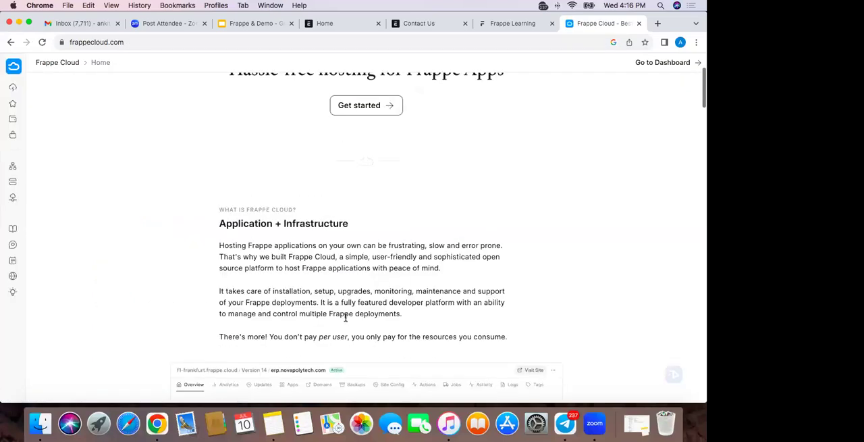
pyautogui.scroll(-3, 346, 317)
pyautogui.scroll(5, 347, 322)
pyautogui.scroll(-2, 370, 206)
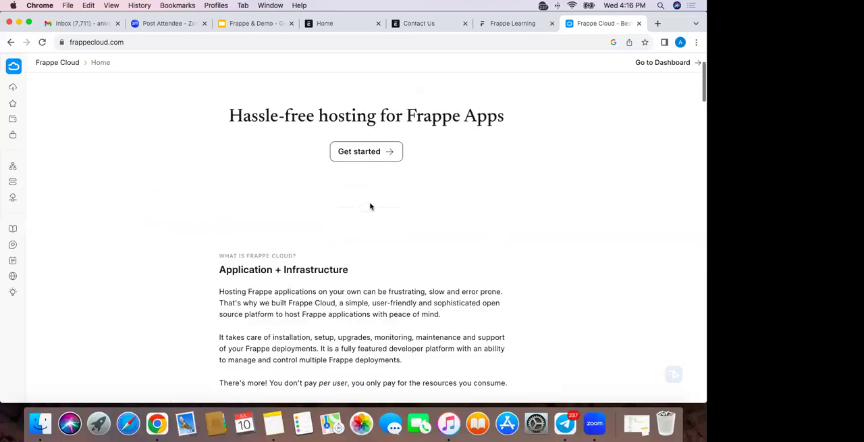
pyautogui.click(374, 158)
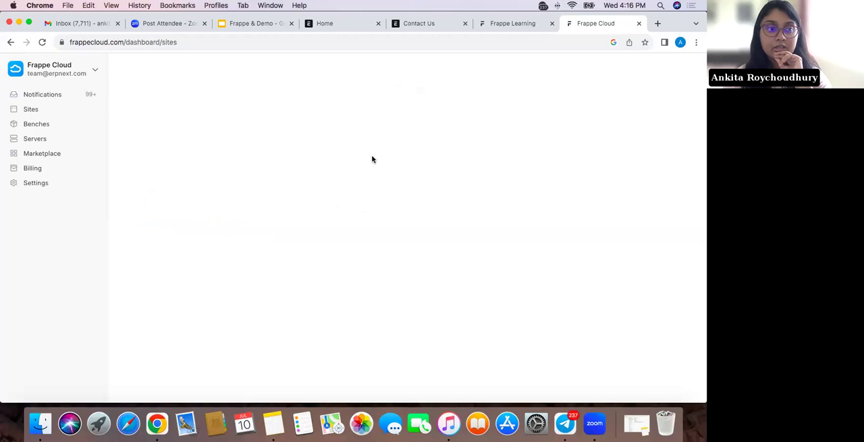
pyautogui.click(10, 44)
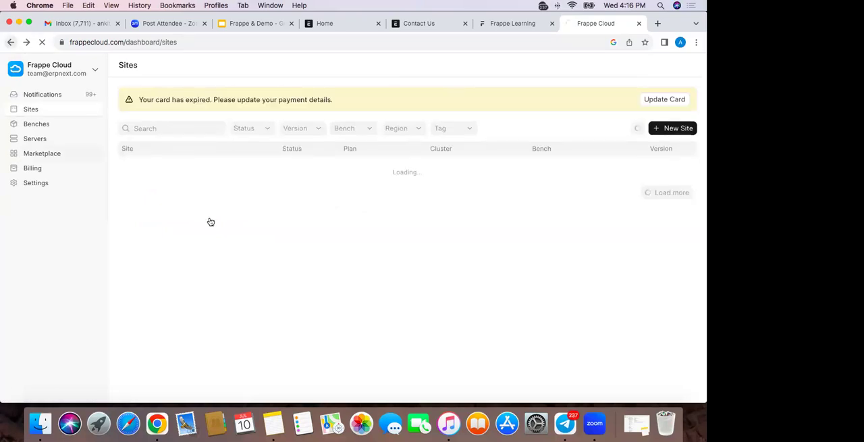
pyautogui.scroll(-3, 328, 301)
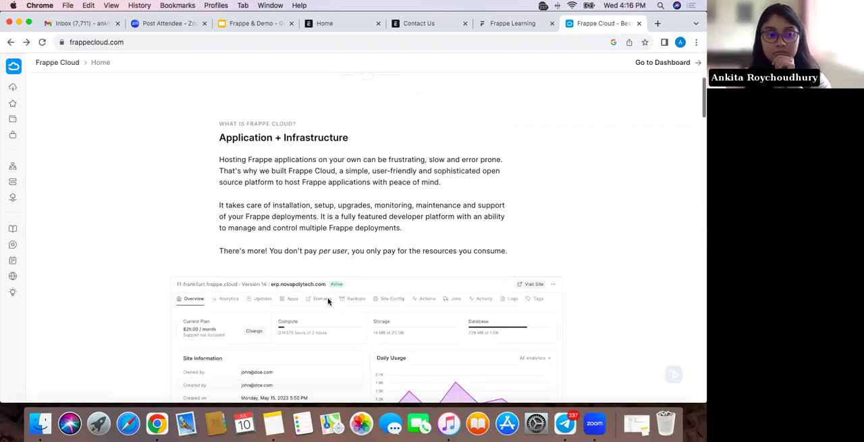
pyautogui.click(509, 28)
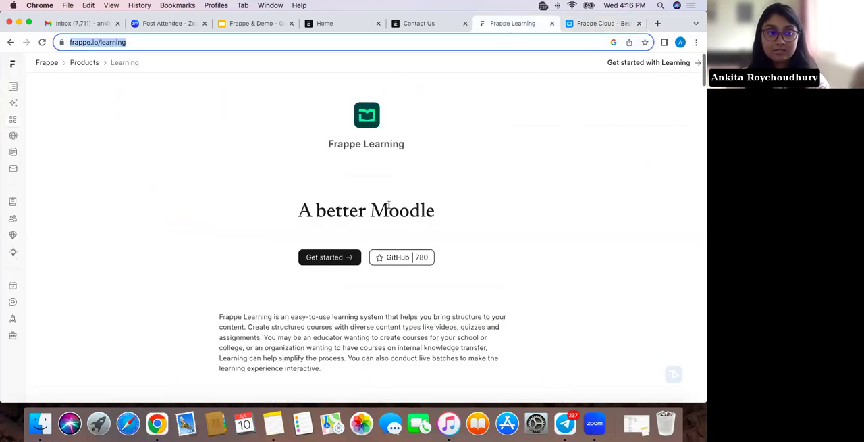